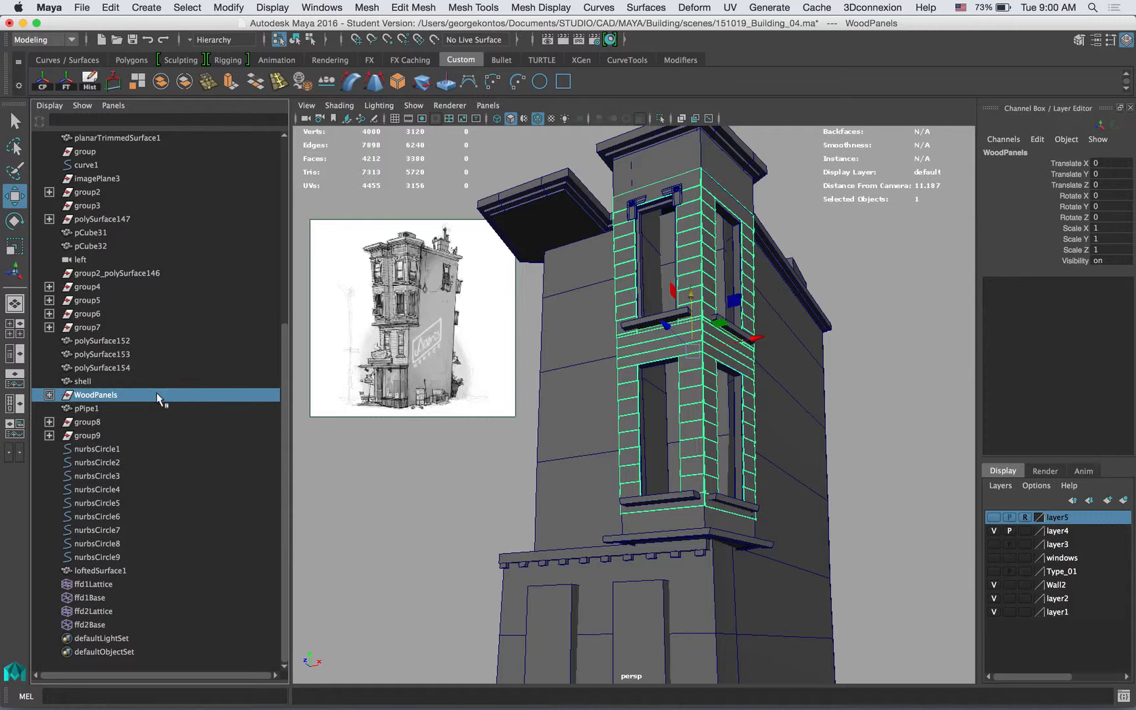
Step: Select the groups, WoodPanels and several of the NURBS circles one after another to examine which building parts they contain
left_click(145, 384)
left_click(142, 368)
left_click(134, 340)
left_click(132, 327)
left_click(127, 394)
left_click(132, 436)
left_click(145, 394)
left_click(141, 422)
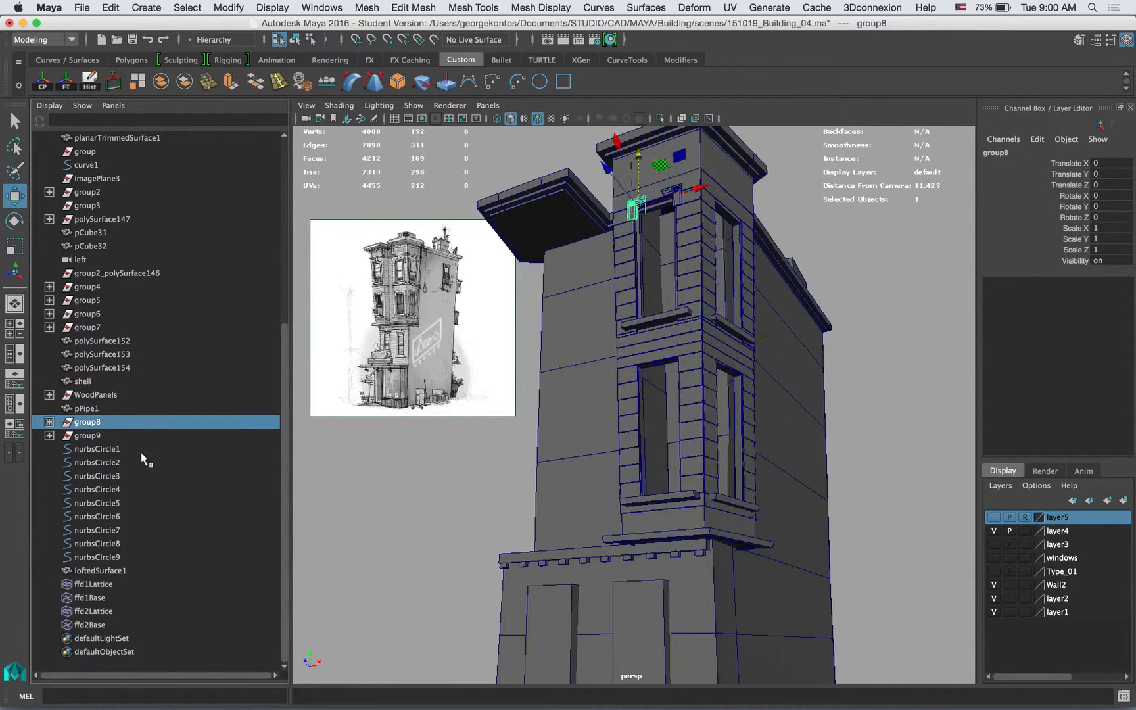
left_click(144, 448)
left_click(146, 516)
left_click(146, 543)
left_click(128, 450)
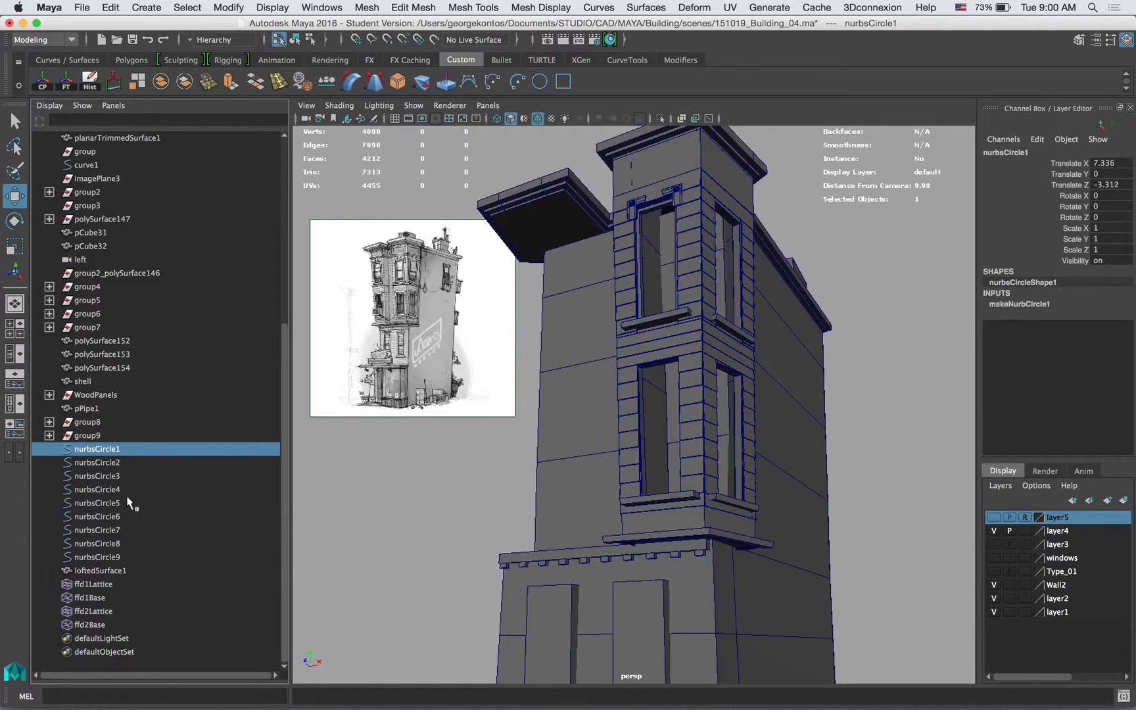
left_click_drag(692, 475, 674, 474, "alt")
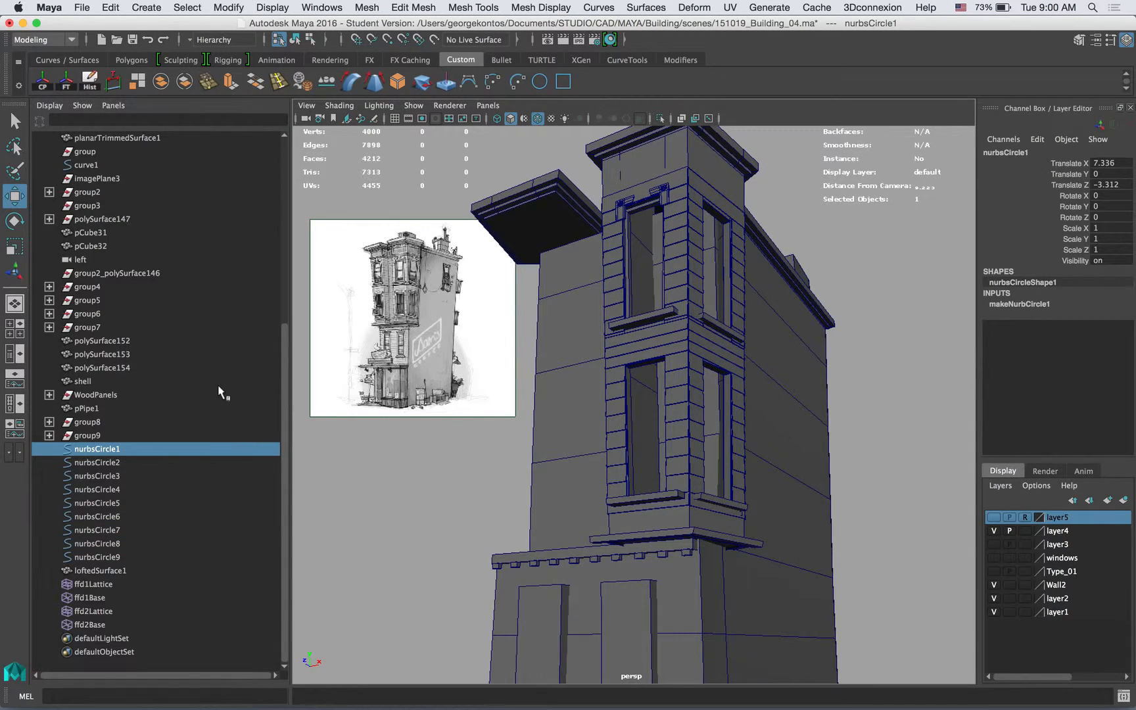
Step: Delete the empty group3 from the scene
left_click(75, 318)
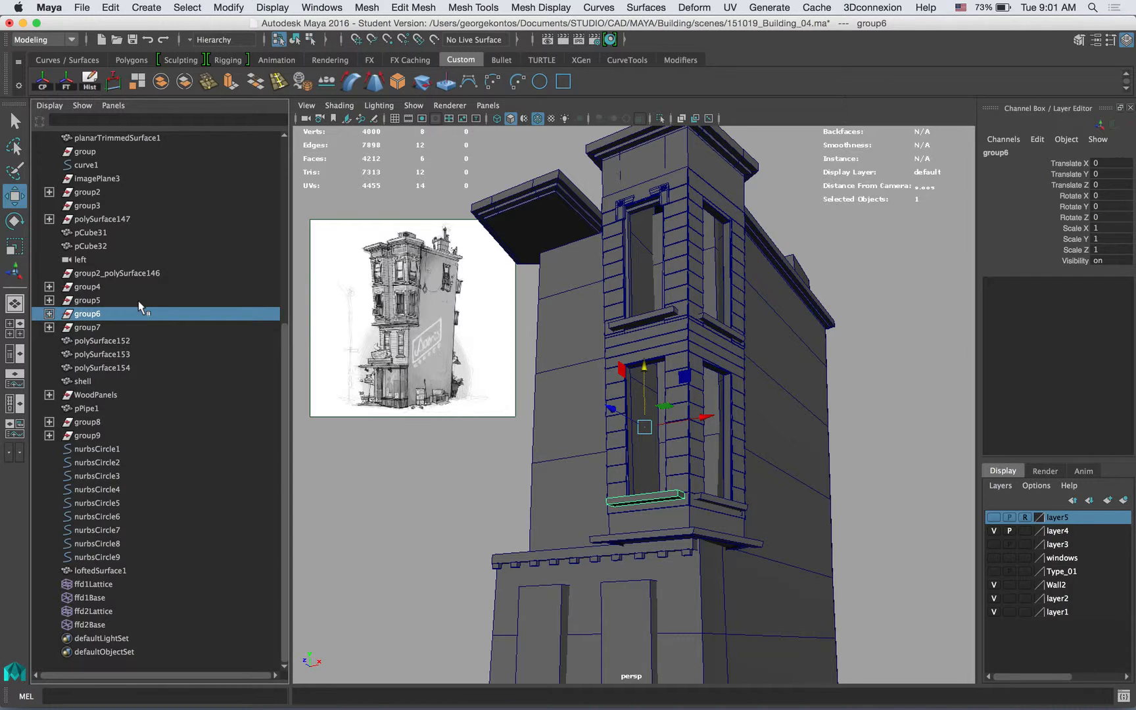
left_click(87, 208)
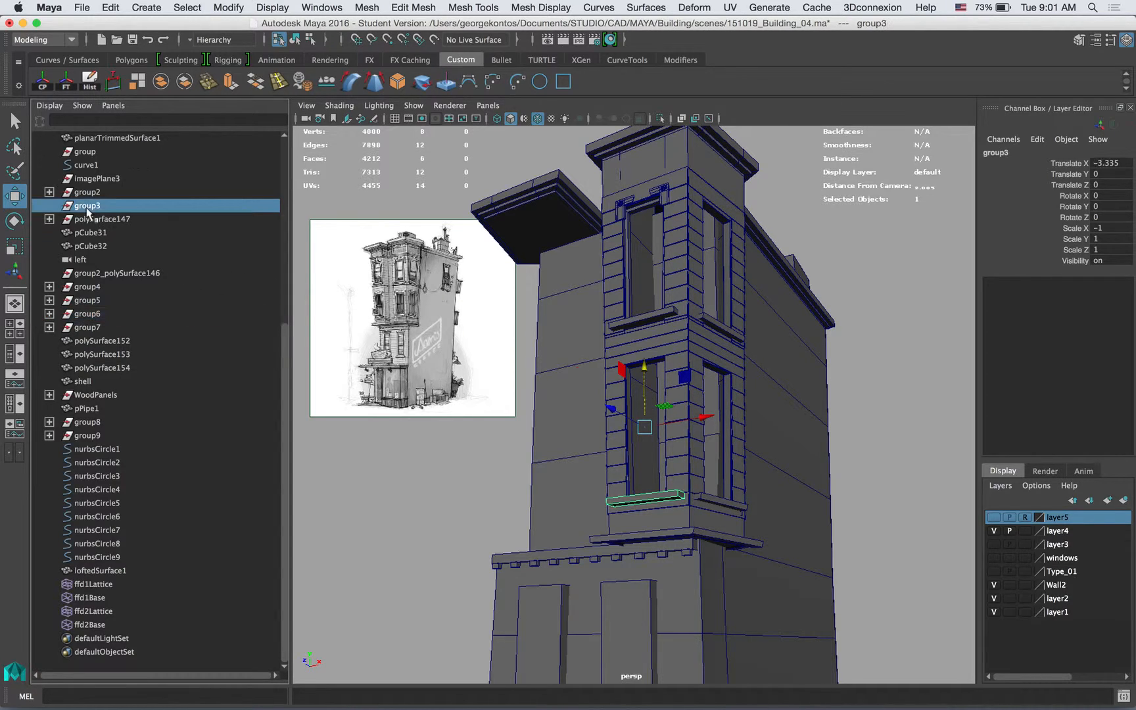
left_click_drag(483, 385, 563, 397, "alt")
scroll(632, 387, "up", 3)
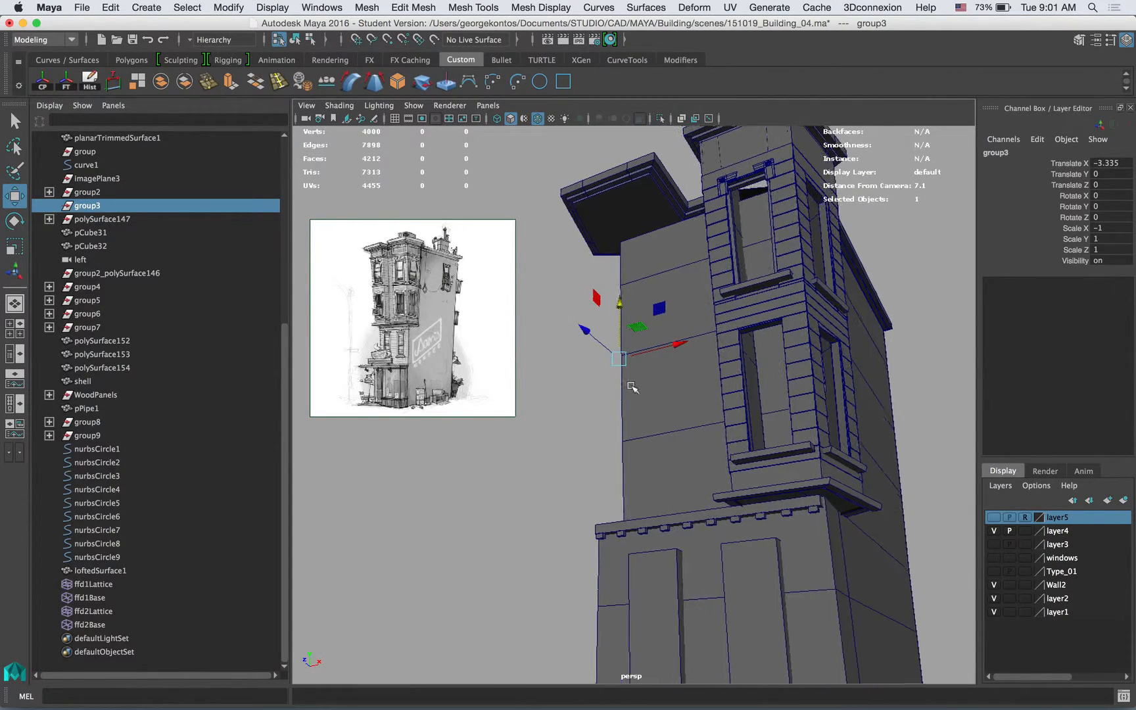
left_click_drag(632, 387, 609, 387, "alt")
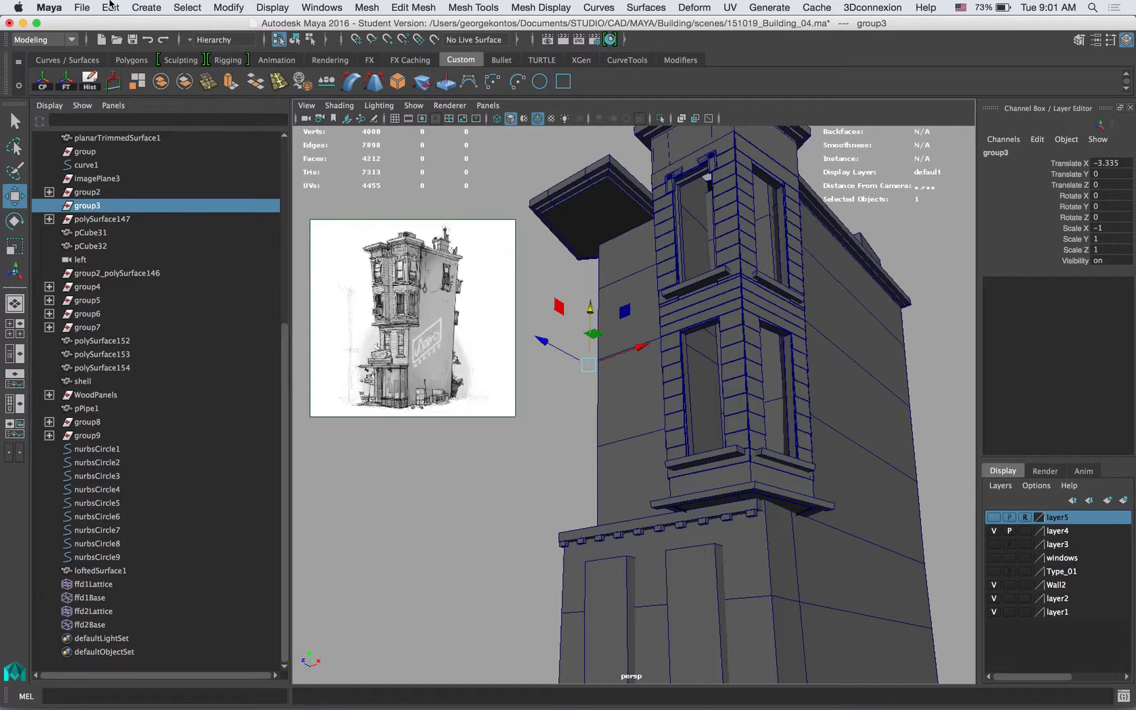
left_click(111, 7)
mouse_move(198, 167)
left_click(332, 171)
key("Delete")
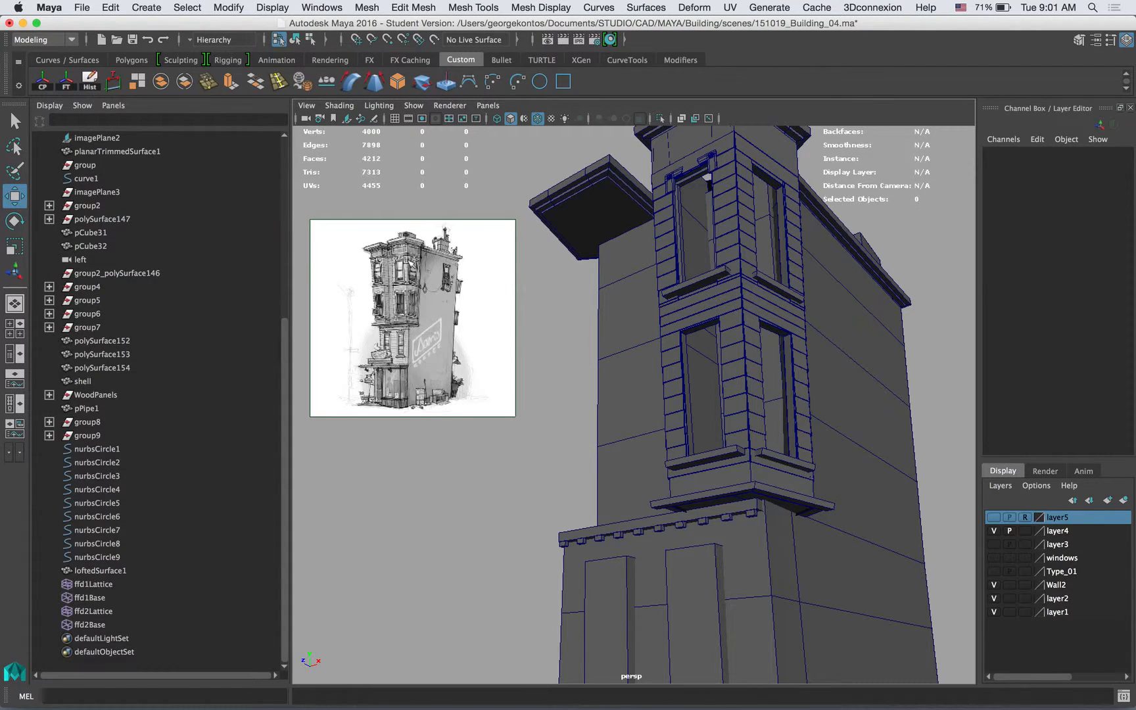
Step: Clear the construction history of the empty node named "group" and delete it
left_click(83, 167)
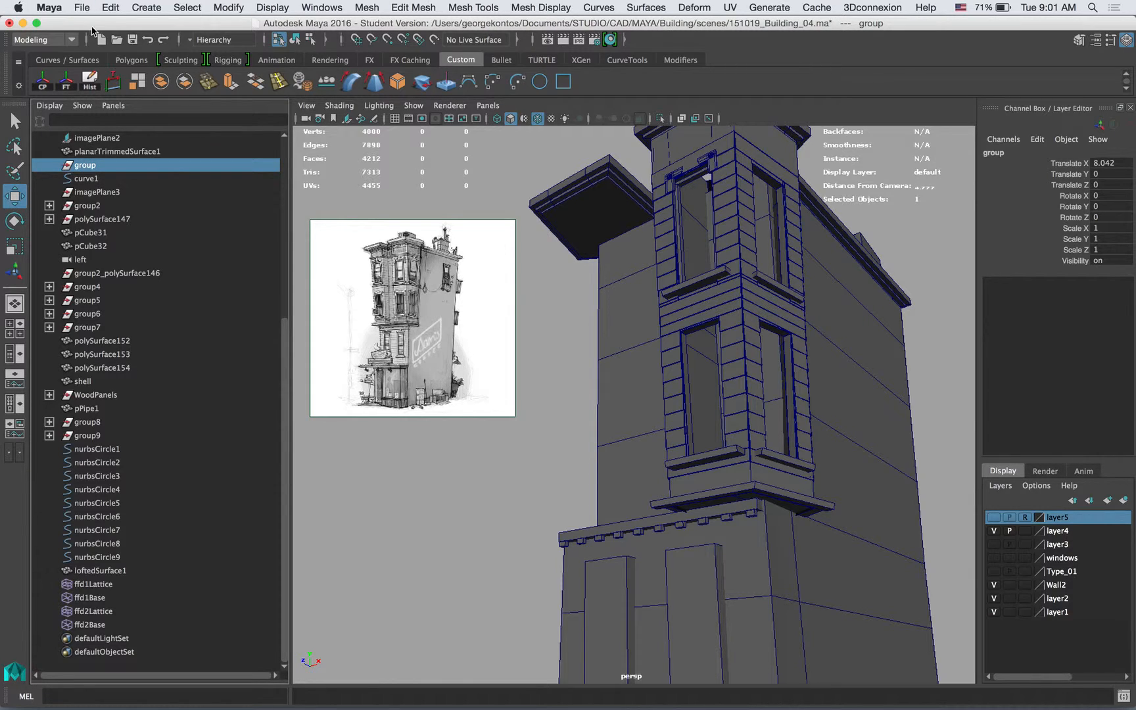
left_click(90, 80)
key("Delete")
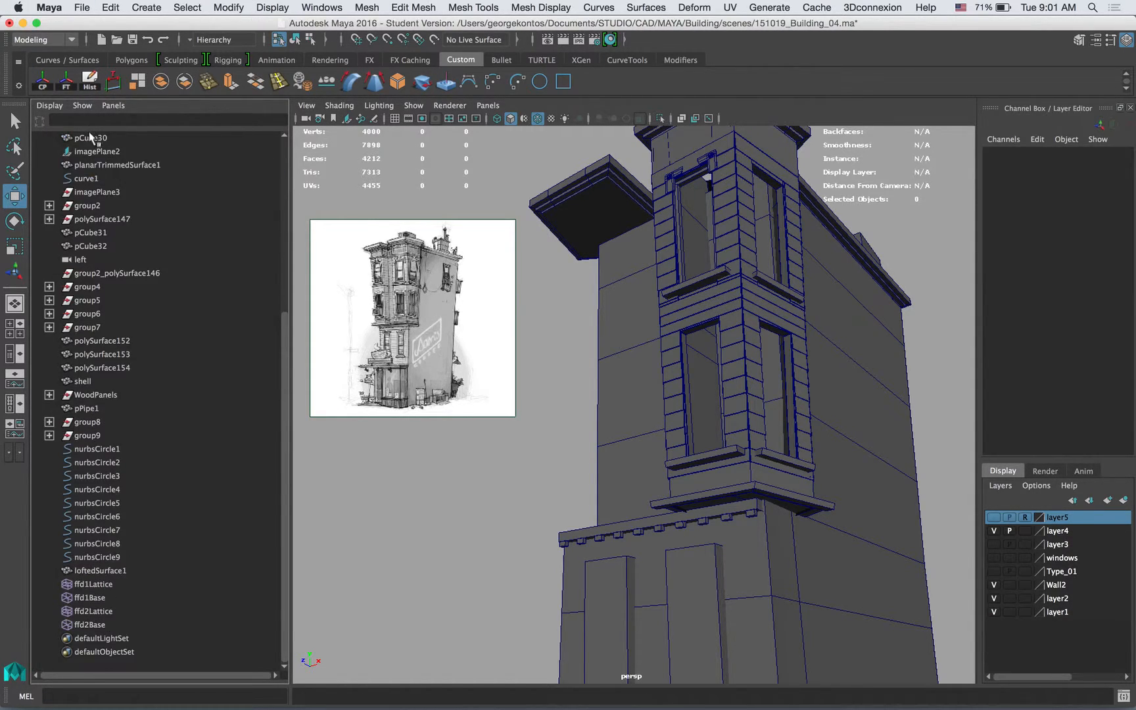
Step: Select the imagePlane3 transform and delete it from the scene
left_click(93, 194)
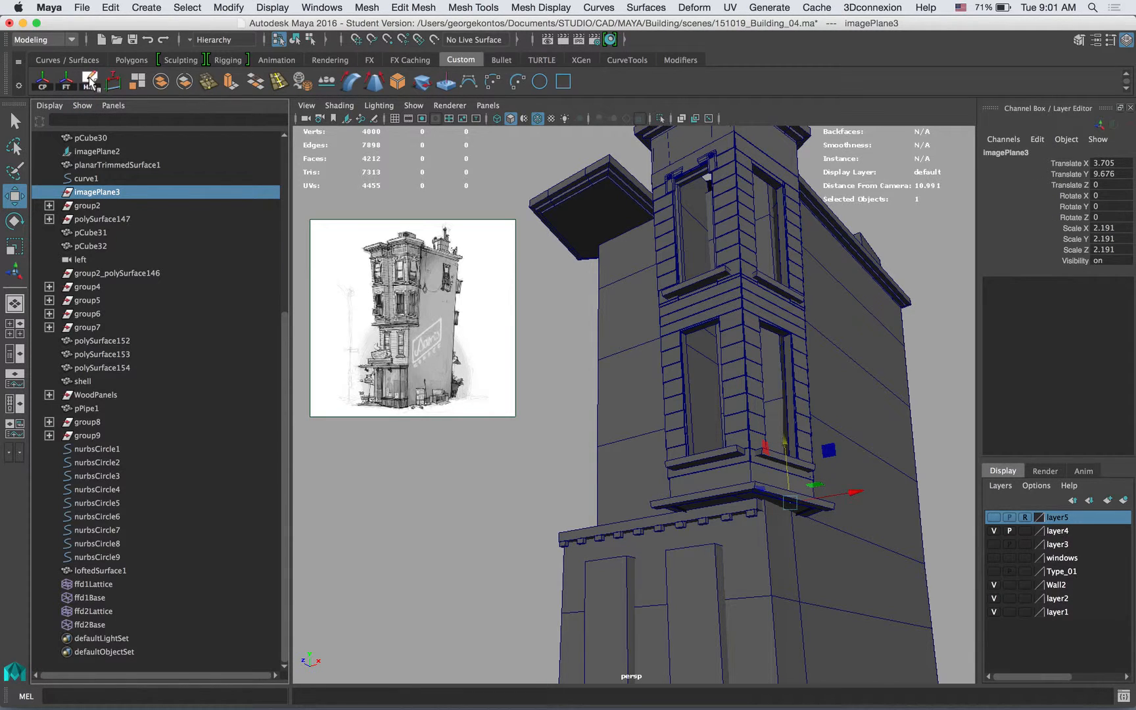
right_click_drag(712, 371, 610, 341, "alt")
left_click_drag(610, 341, 643, 351, "alt")
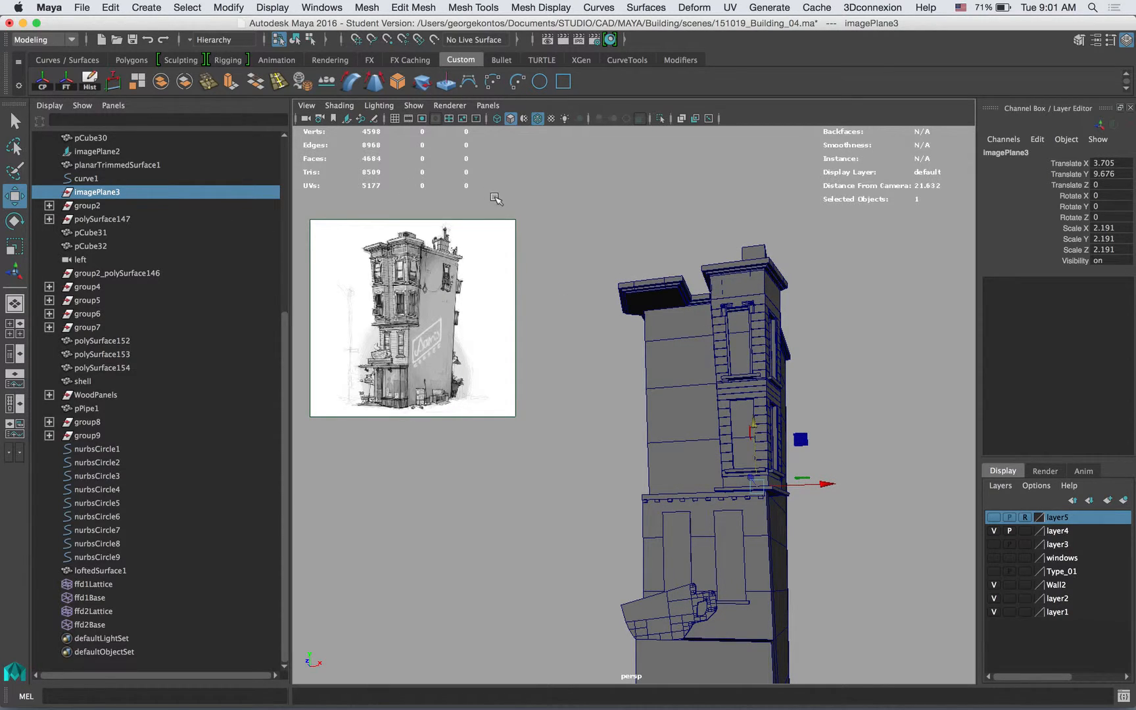
key("Delete")
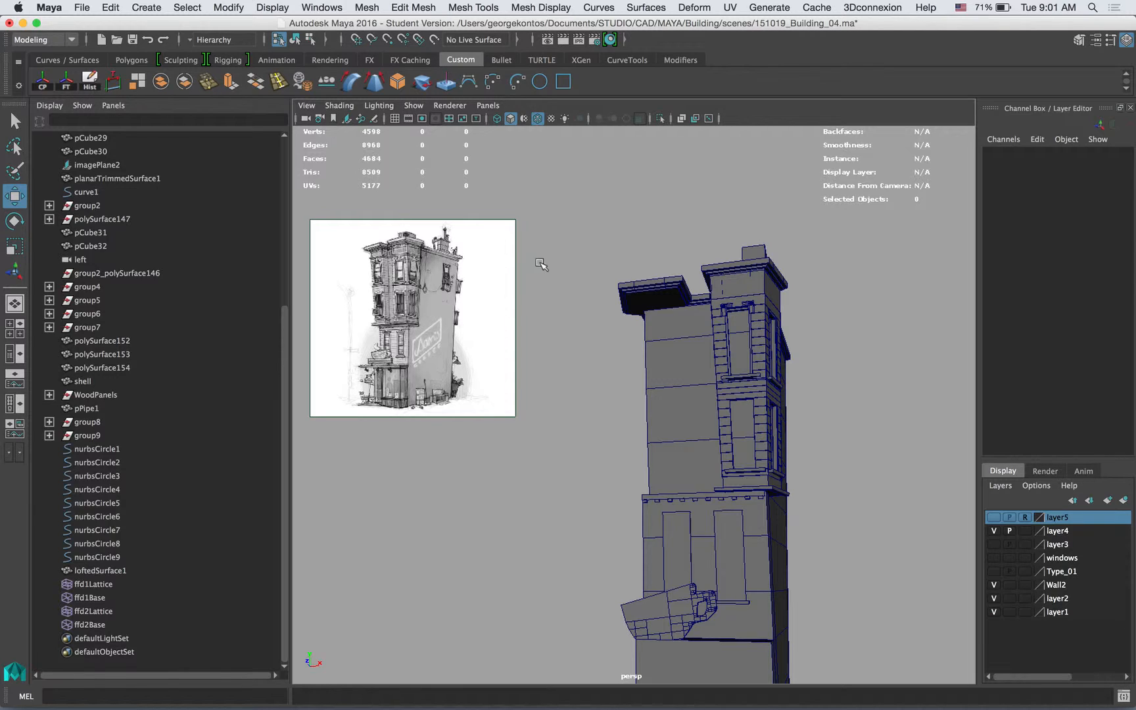
Step: Switch to the single perspective view layout and open the image plane attributes of imagePlaneShape3
left_click(307, 106)
left_click(307, 105)
key("space")
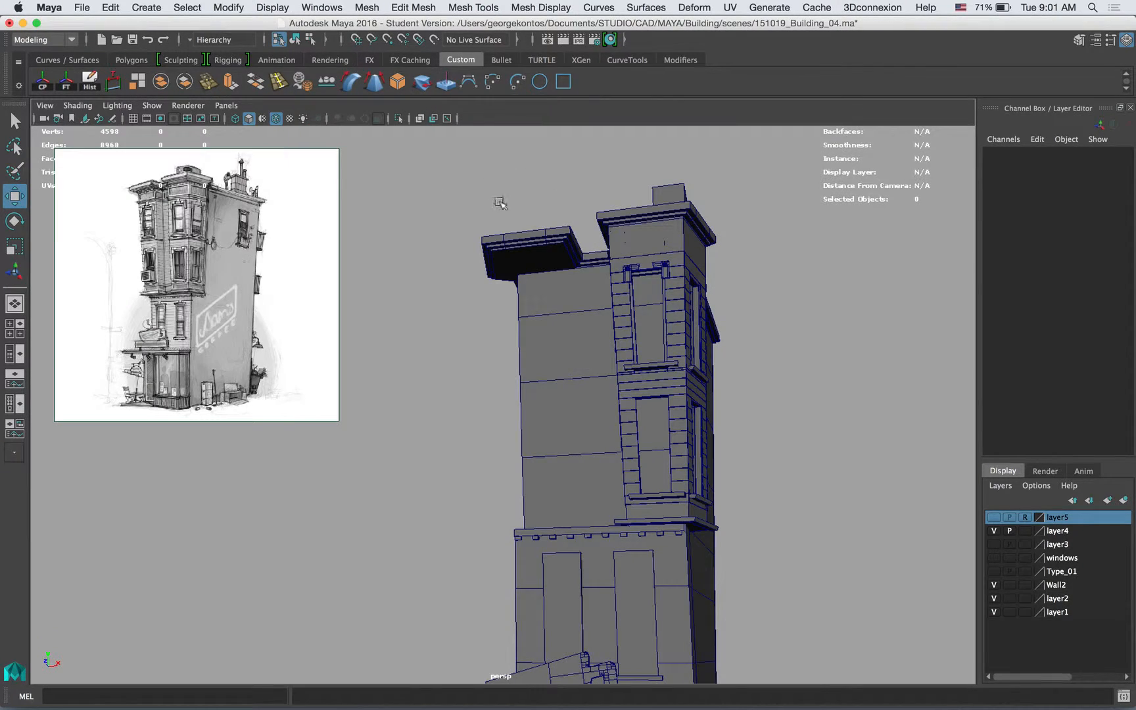
mouse_move(529, 252)
left_mouse_down("alt")
mouse_move(578, 253)
mouse_move(551, 249)
left_mouse_up("alt")
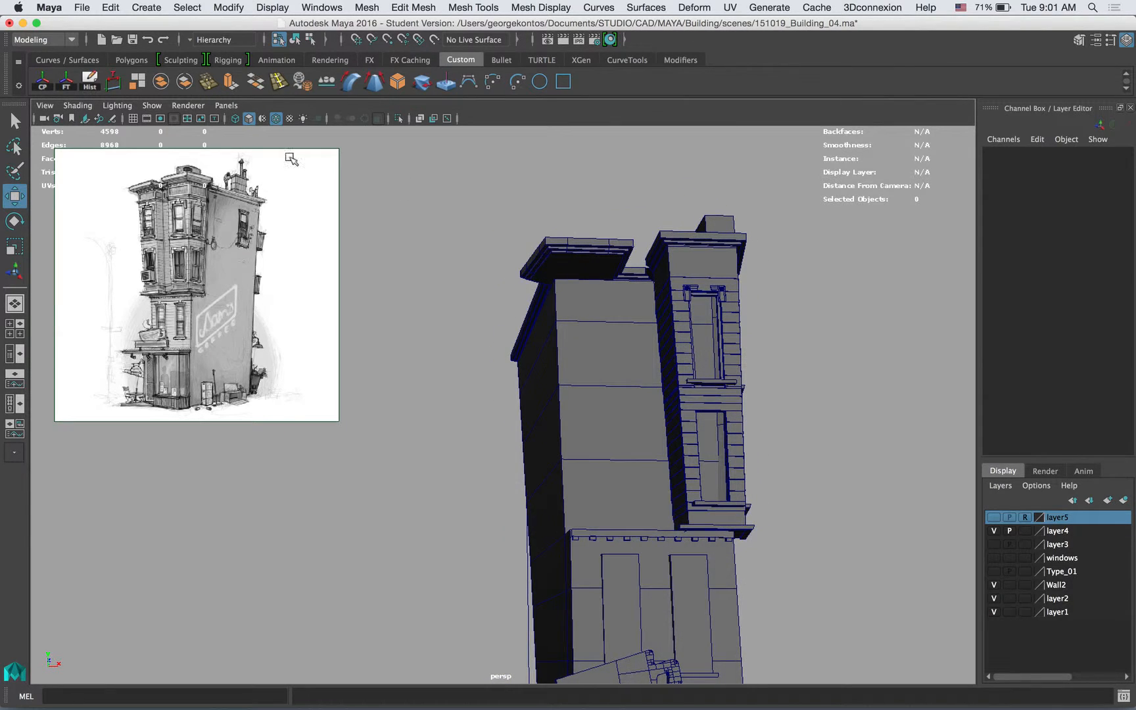
left_click(46, 105)
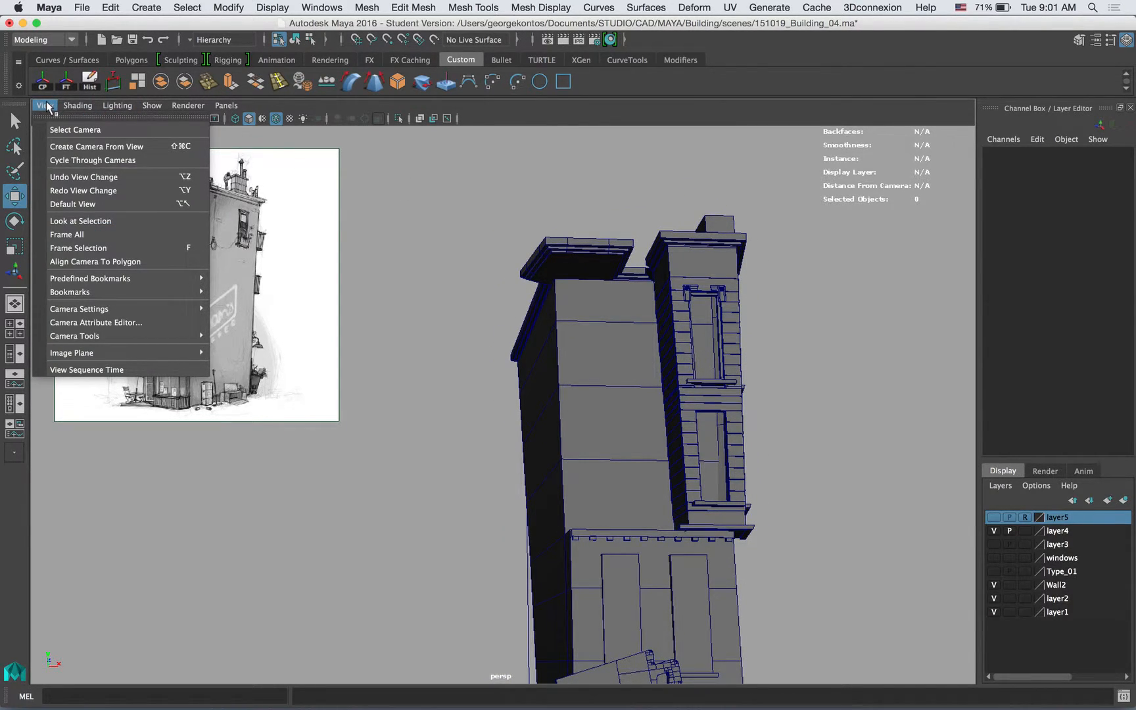
mouse_move(83, 355)
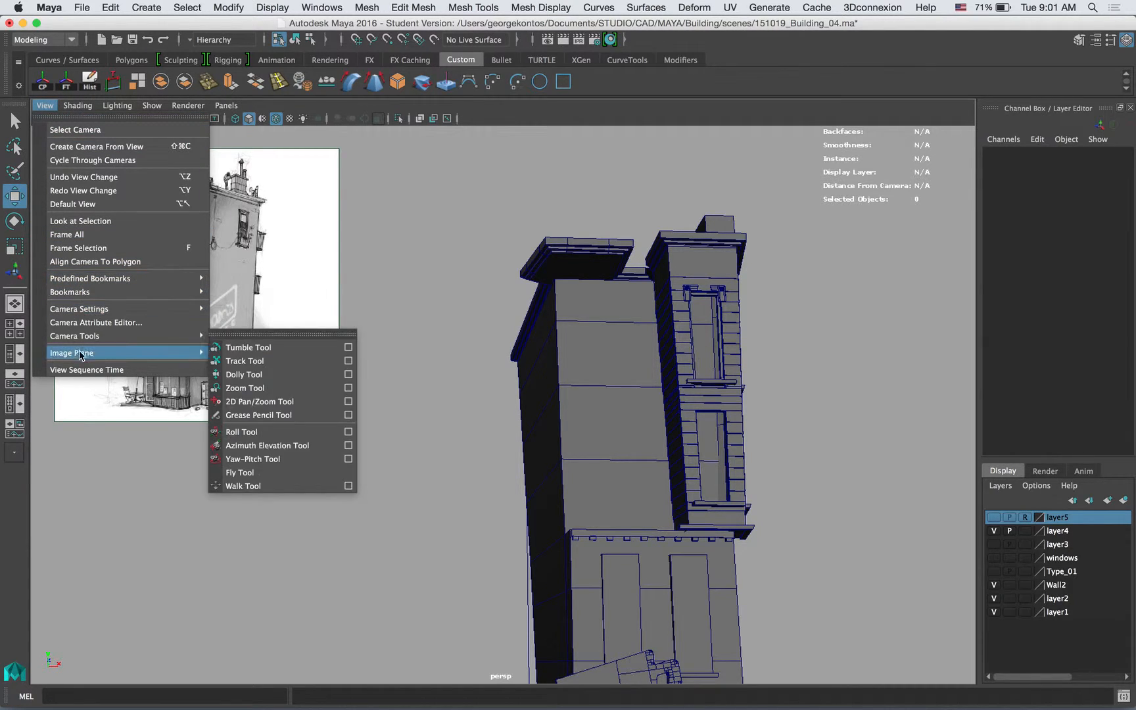
mouse_move(295, 389)
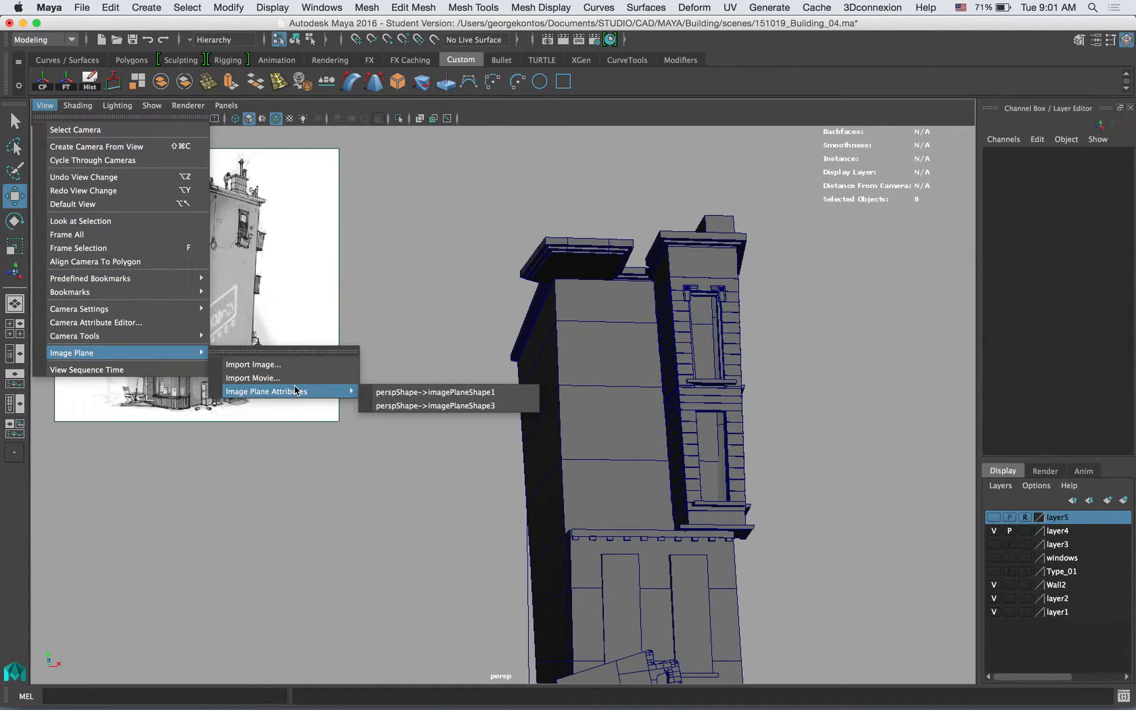
left_click(411, 405)
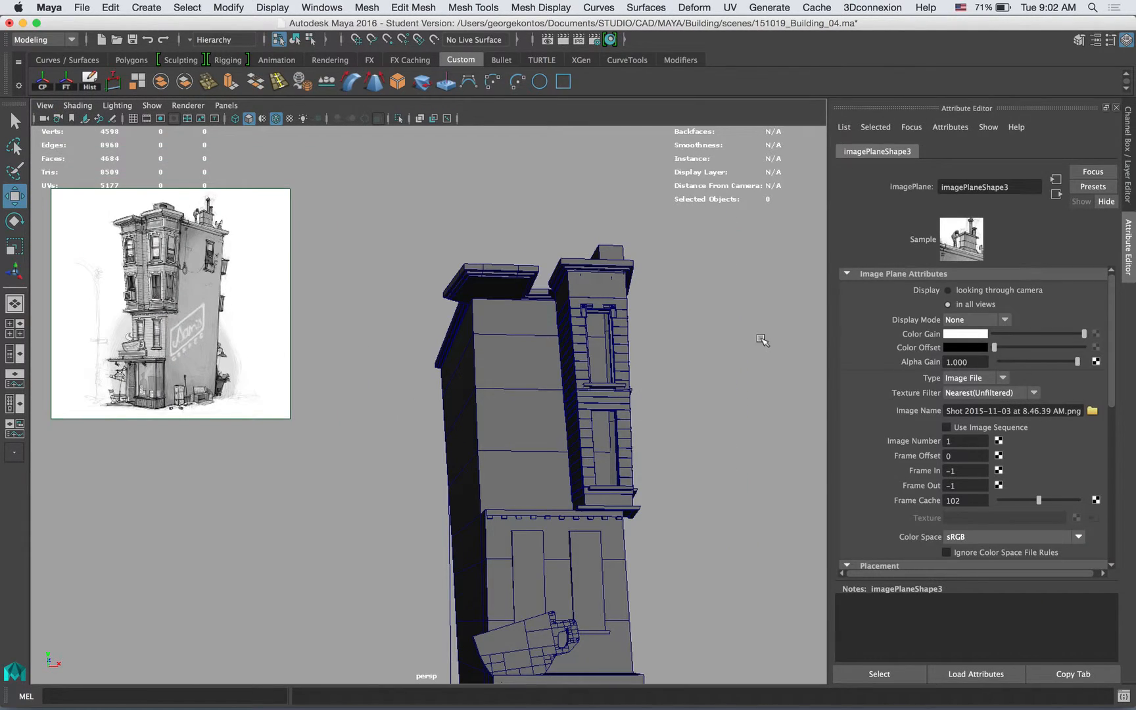
Step: Switch the display mode of imagePlaneShape3 to RGBA and back to None
left_click(998, 319)
left_click(991, 374)
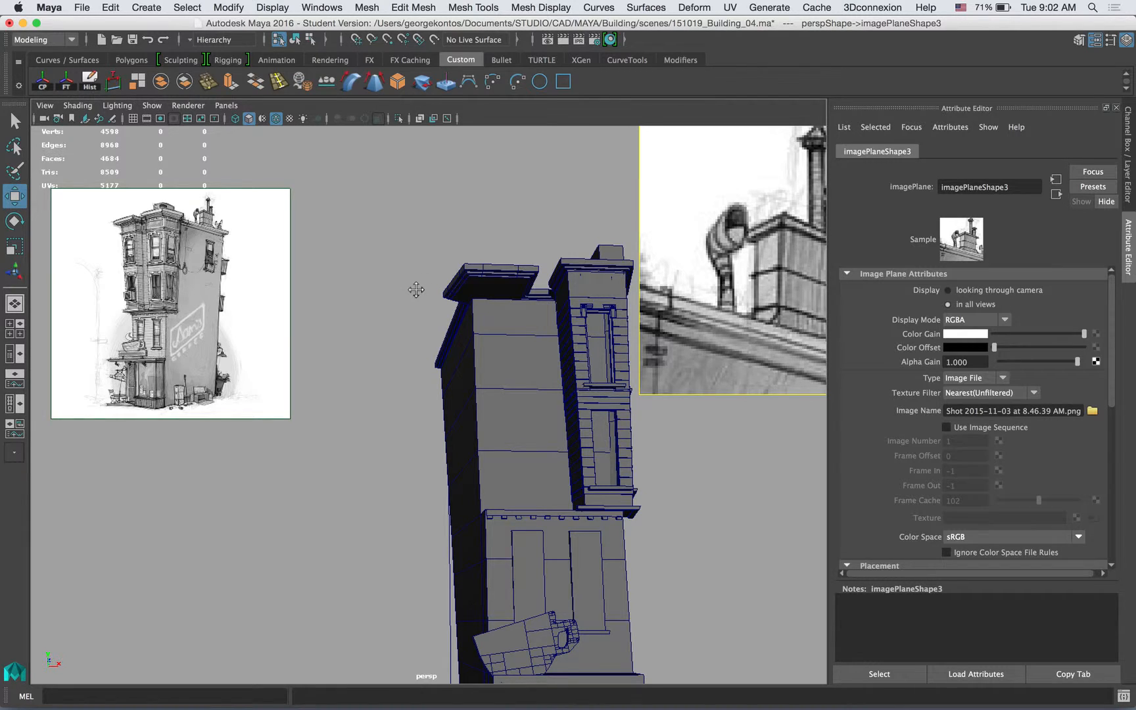
middle_click_drag(416, 290, 406, 277, "alt")
middle_click_drag(317, 325, 312, 287, "alt")
scroll(242, 263, "up", 5)
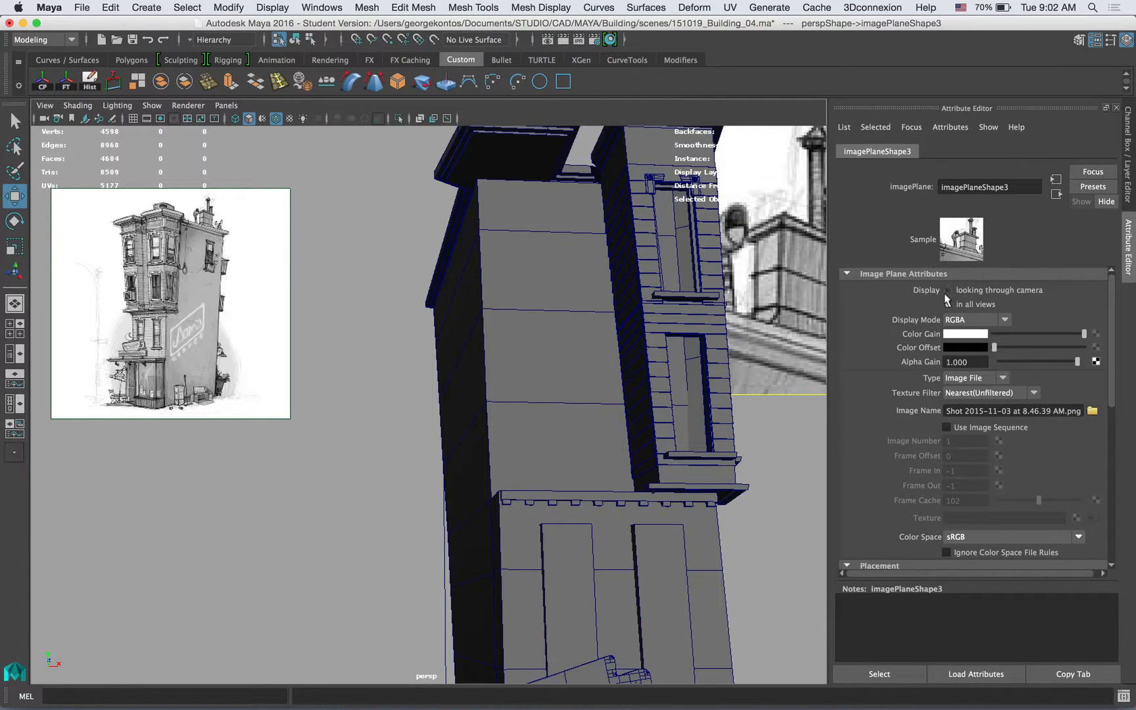
left_click(970, 318)
left_click(971, 330)
mouse_move(591, 322)
left_mouse_down("alt")
mouse_move(500, 320)
mouse_move(520, 296)
mouse_move(589, 309)
left_mouse_up("alt")
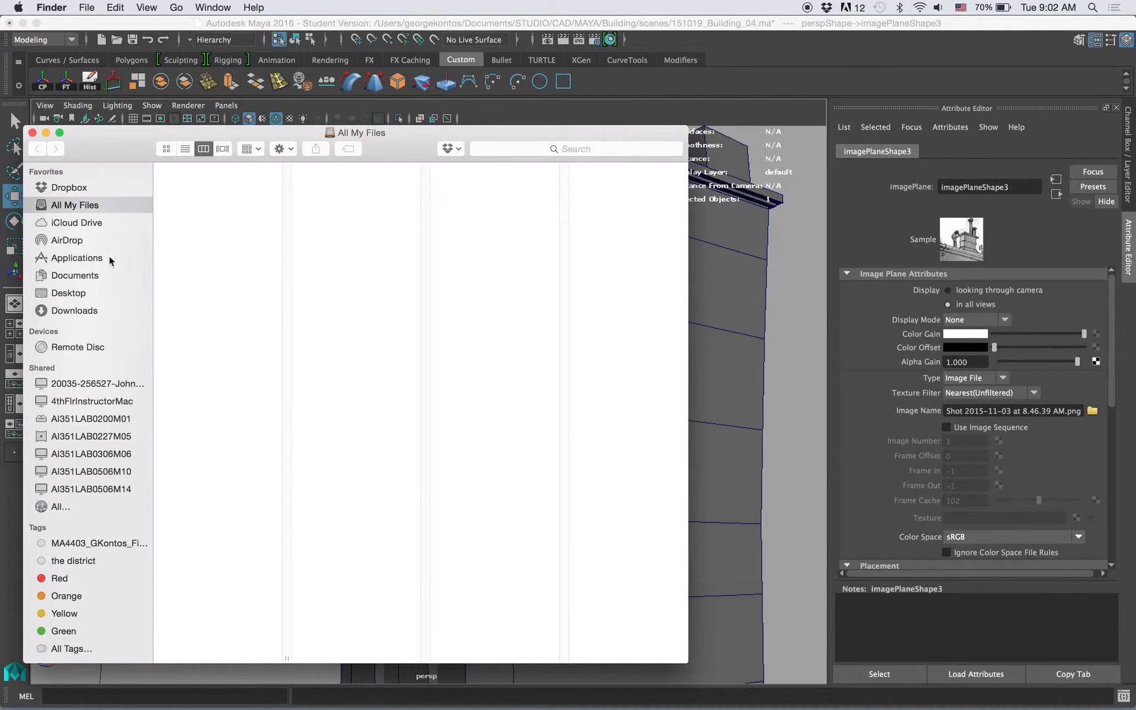
Step: In Finder, open the reference drawing fb1b679ab0186fb5456fb7e5689aa296.jpg from the Building project under Documents/STUDIO/CAD/MAYA
left_click(98, 273)
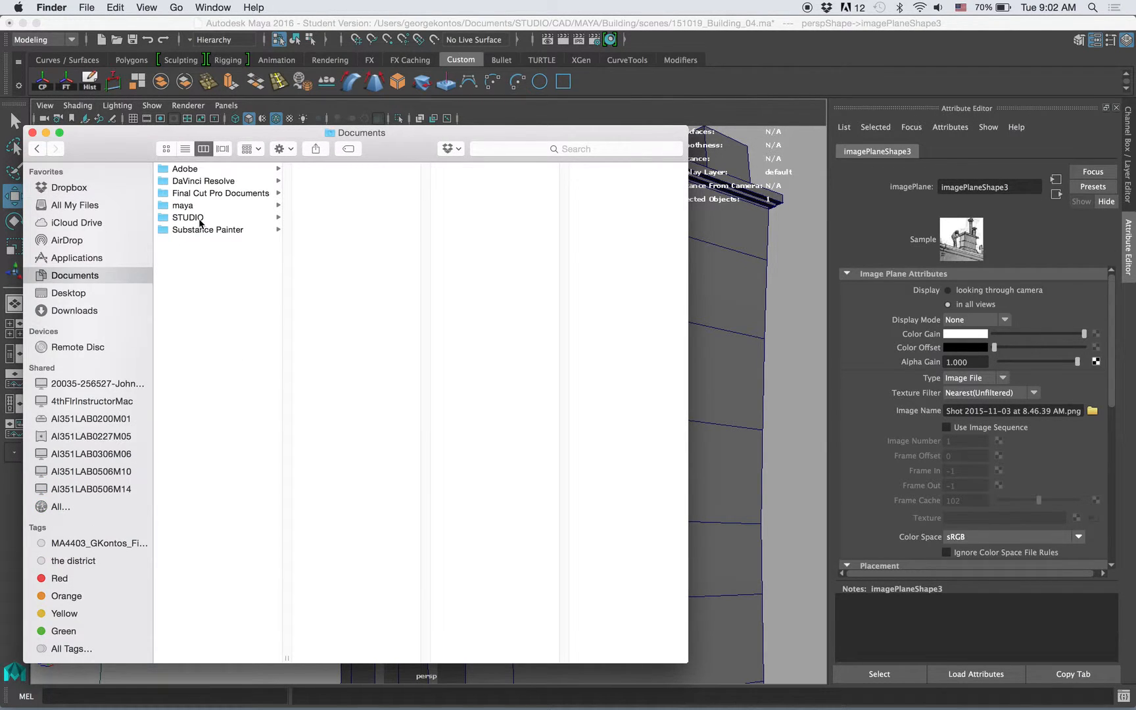
left_click(190, 218)
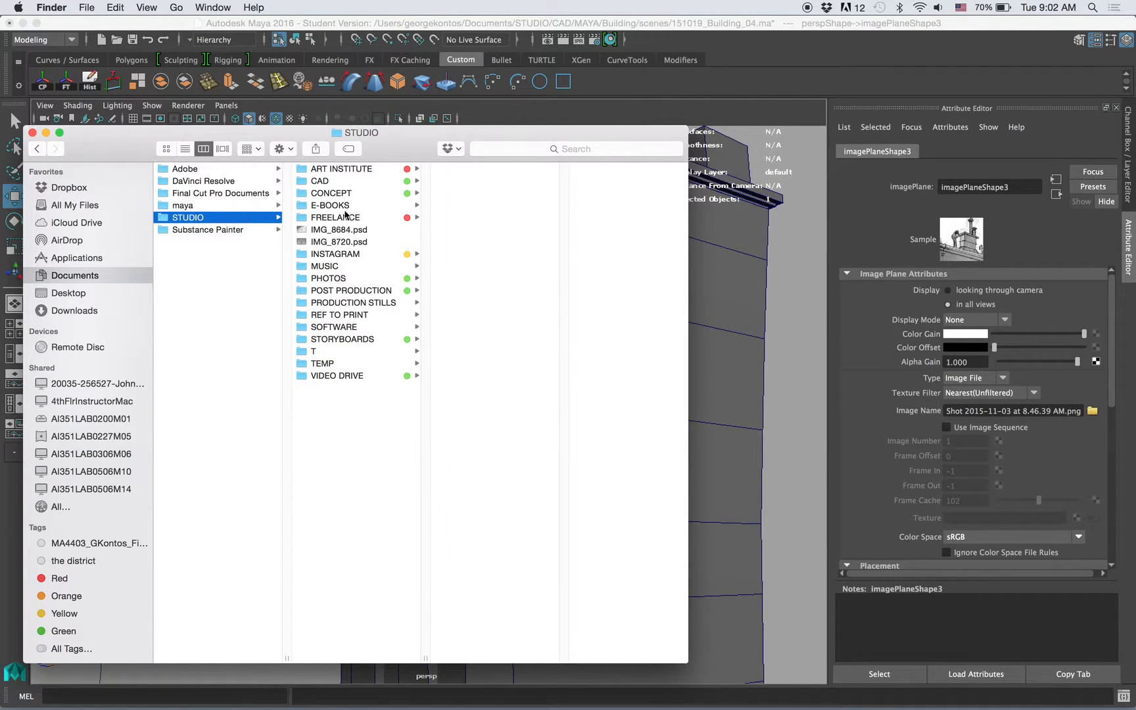
left_click(319, 180)
left_click(447, 169)
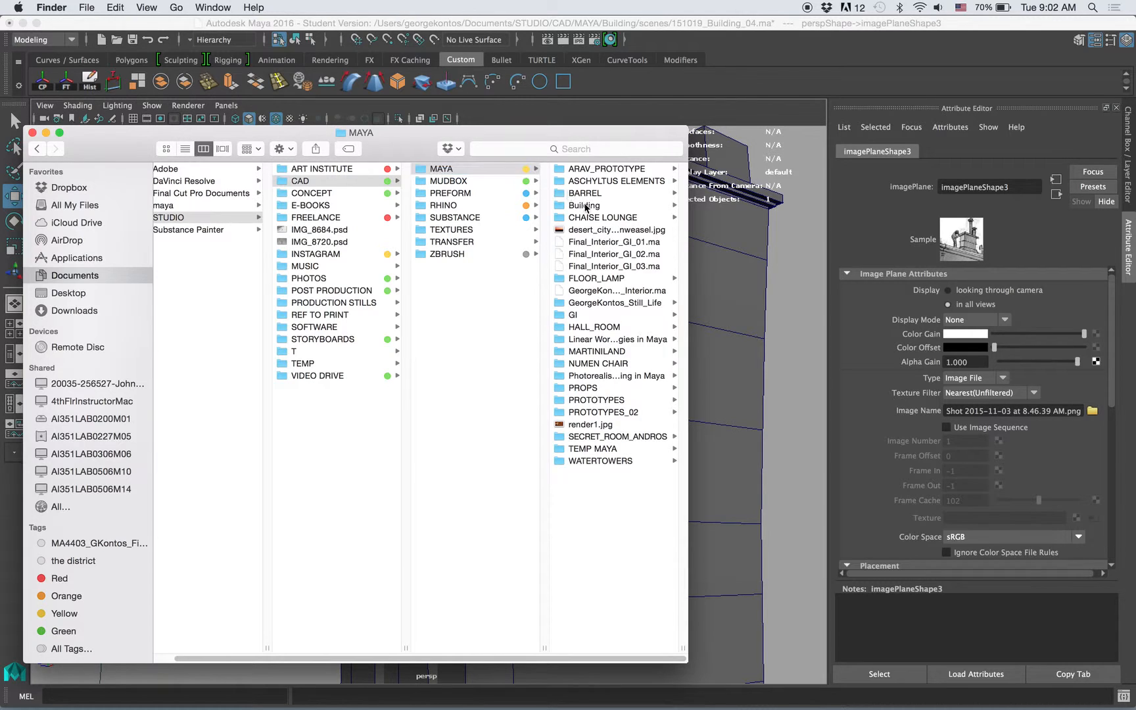
left_click(584, 205)
left_click(594, 302)
double_click(595, 179)
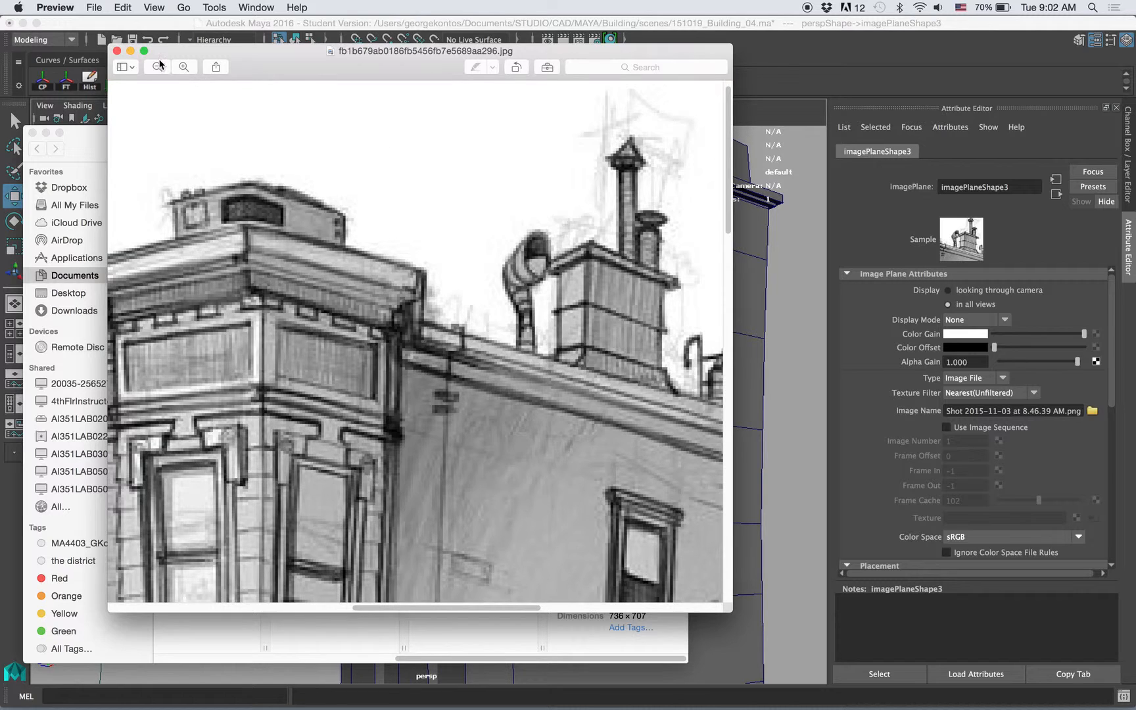
Step: Enlarge the reference drawing's window and zoom in on the building sketch
left_click(158, 67)
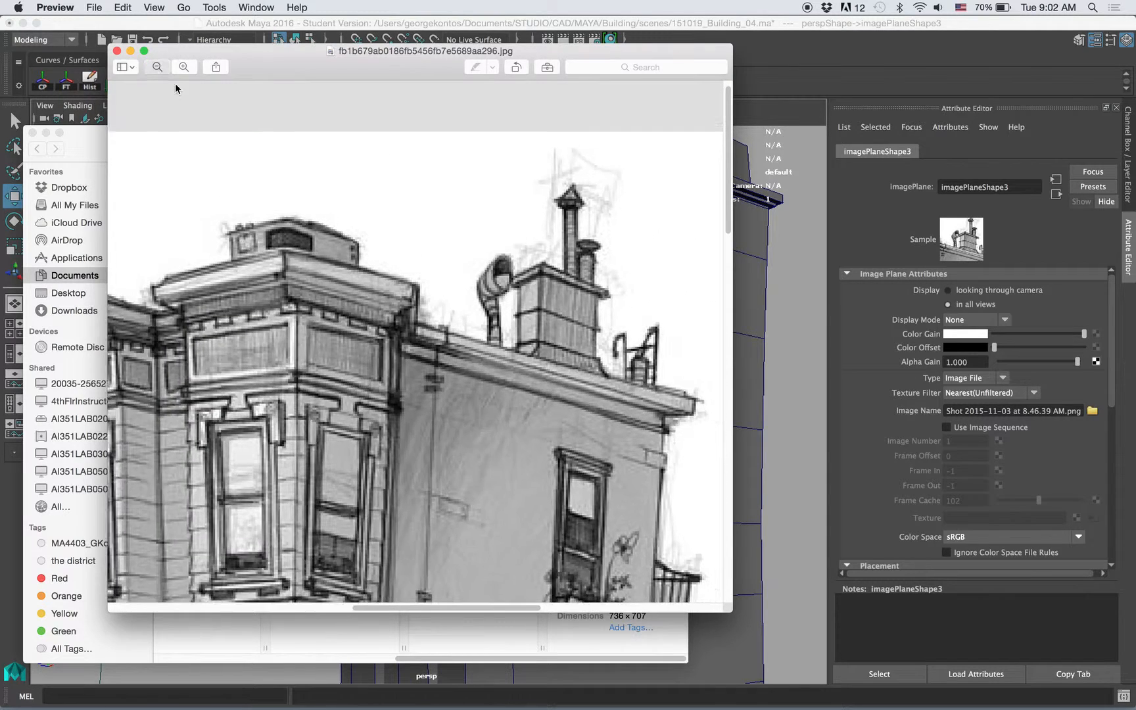
mouse_move(809, 619)
left_mouse_down()
mouse_move(976, 619)
mouse_move(1005, 645)
left_mouse_up()
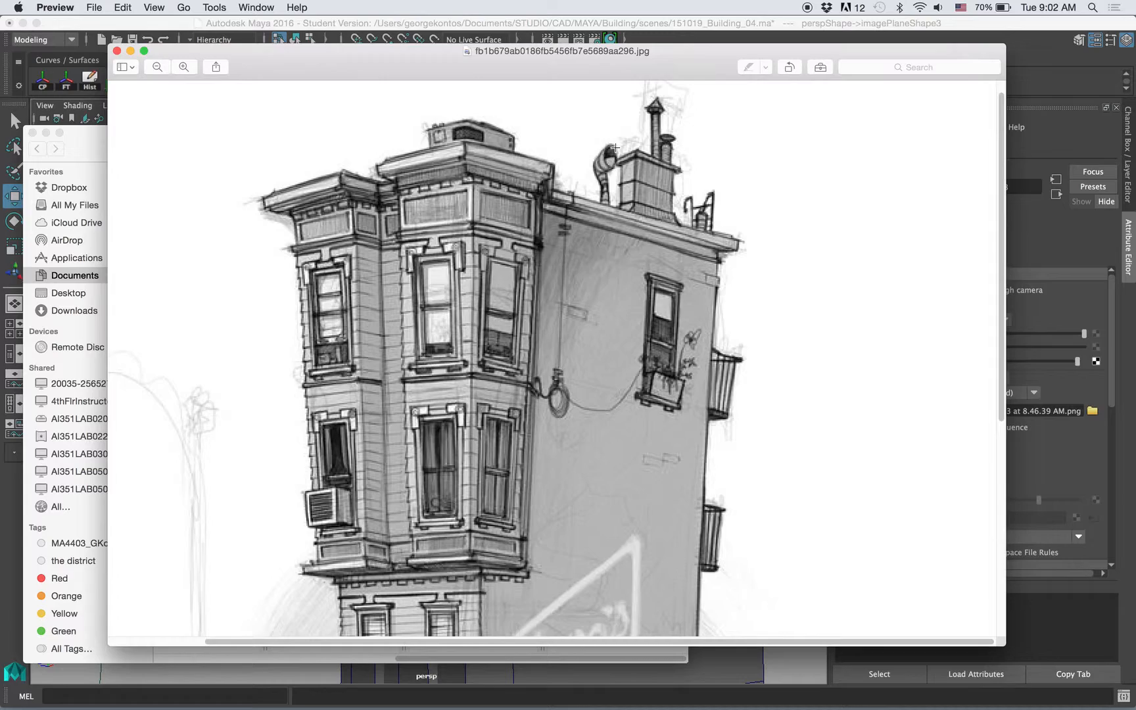
left_click(183, 67)
left_click(183, 67)
left_click(183, 66)
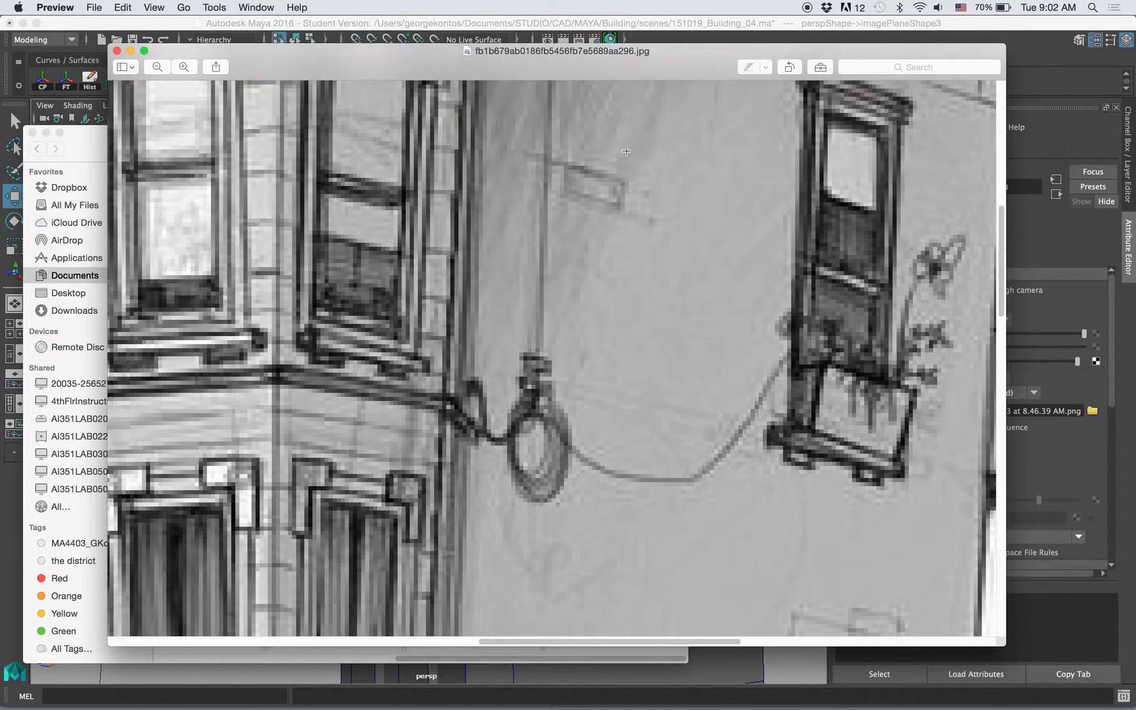
Step: Capture a screenshot of the chimney and vent pipe on the drawing's roof, and return to Maya
scroll(712, 180, "down", 6)
scroll(711, 181, "up", 10)
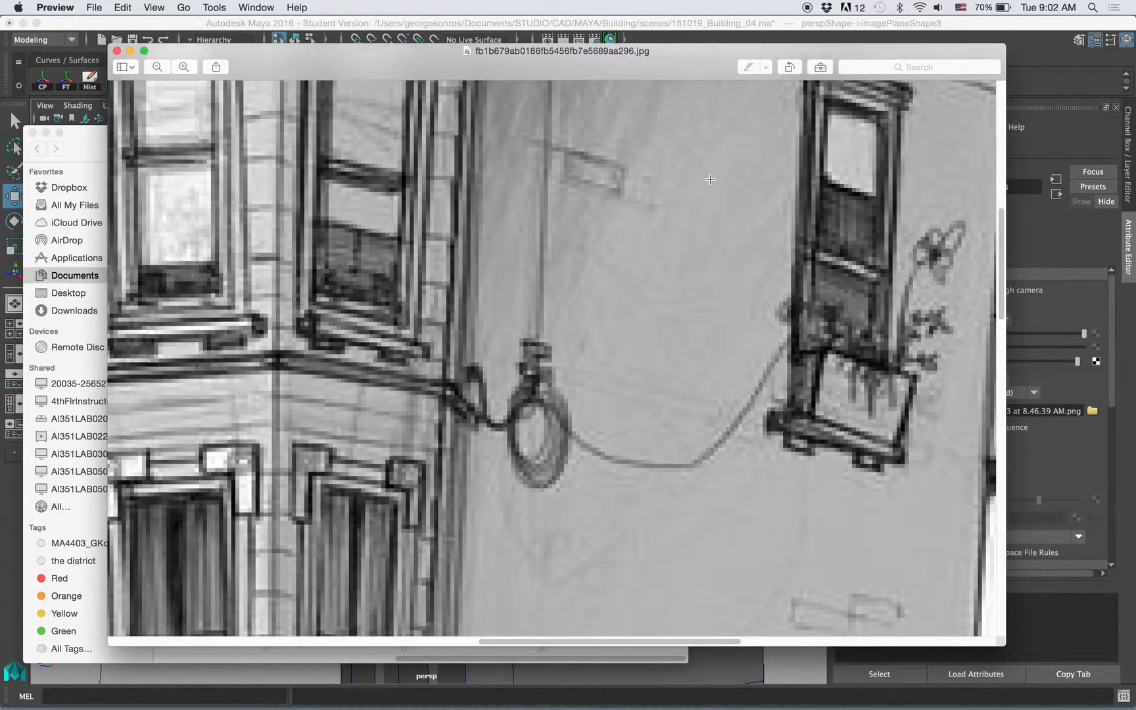
scroll(710, 180, "up", 10)
scroll(710, 180, "down", 2)
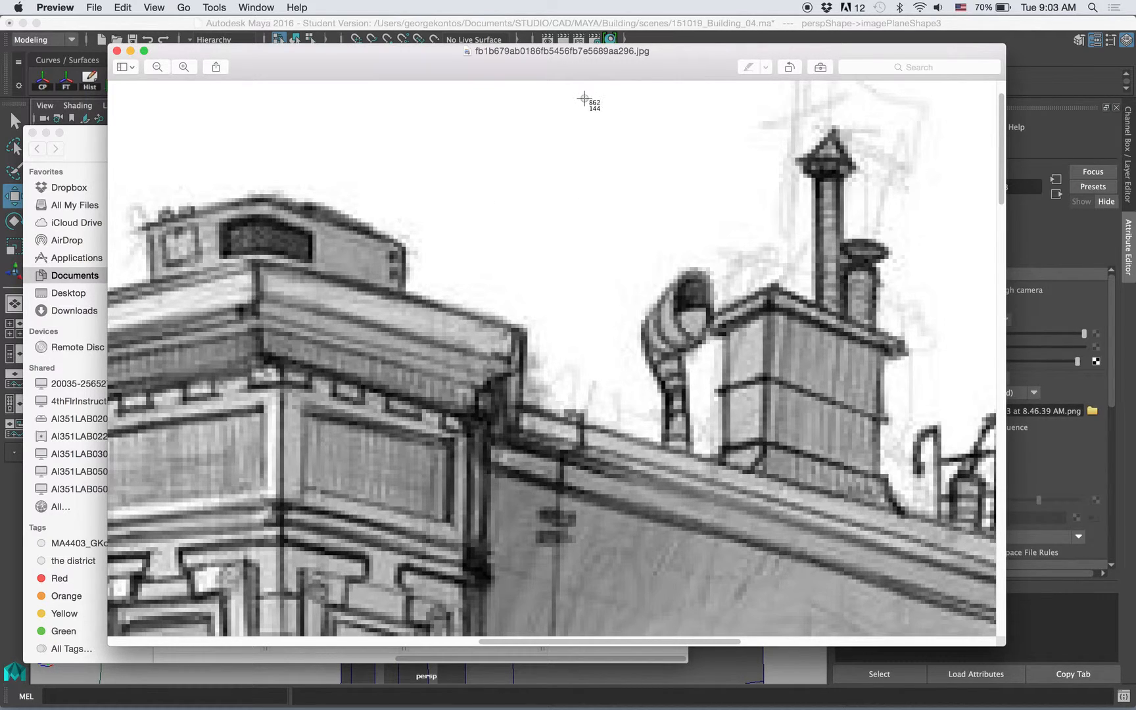
left_click_drag(577, 138, 939, 527)
left_click(115, 52)
left_click(193, 65)
left_click_drag(422, 249, 431, 274, "alt")
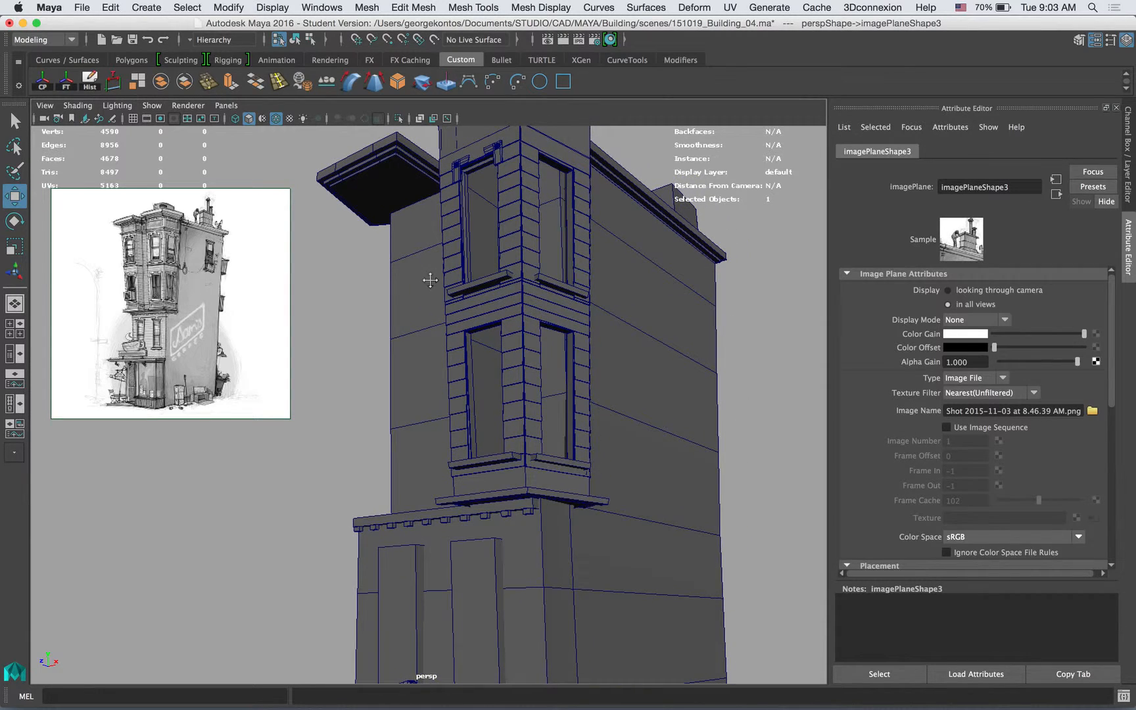
Step: Select the perspective camera's visible reference image and show the attributes of imagePlaneShape1
left_click(270, 192)
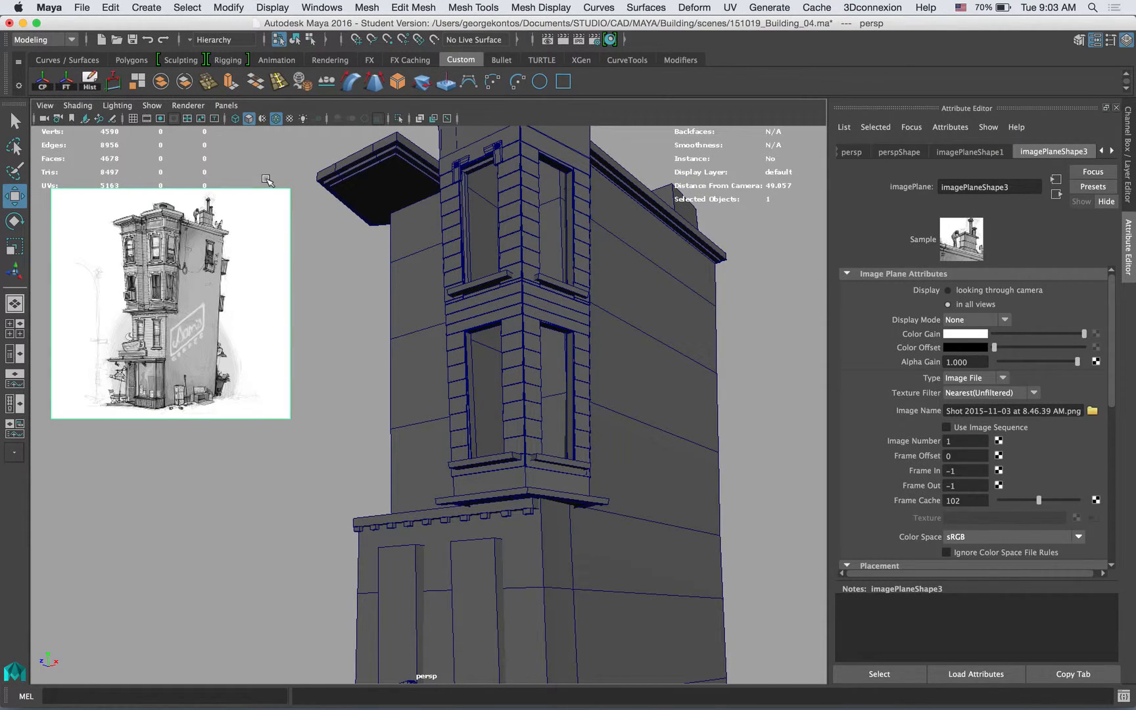
left_click(228, 253)
left_click(277, 199)
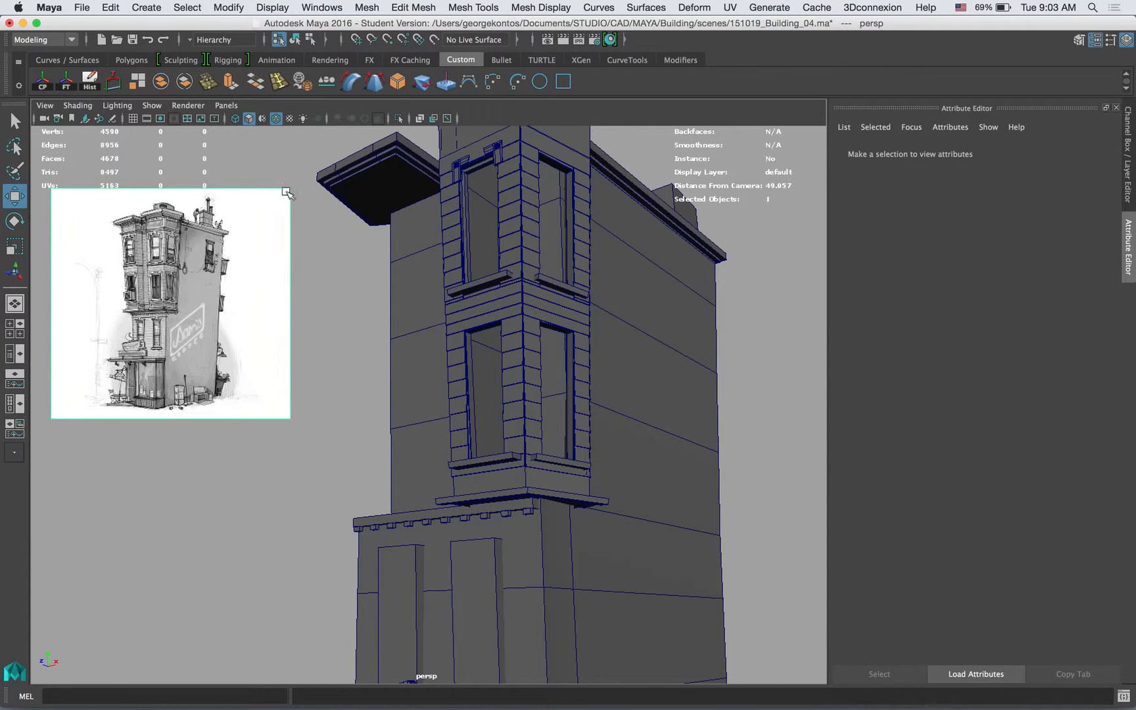
left_click(977, 152)
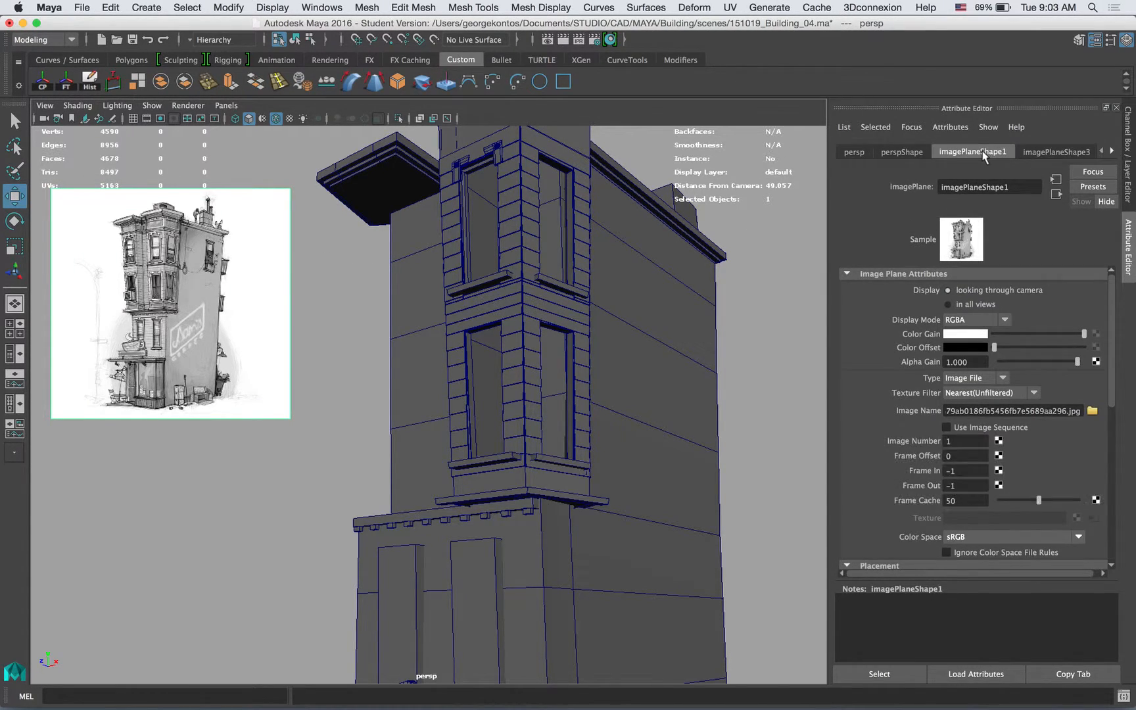
Step: Rename the existing reference image plane to Building and set its display mode to None
left_click_drag(1013, 188, 878, 182)
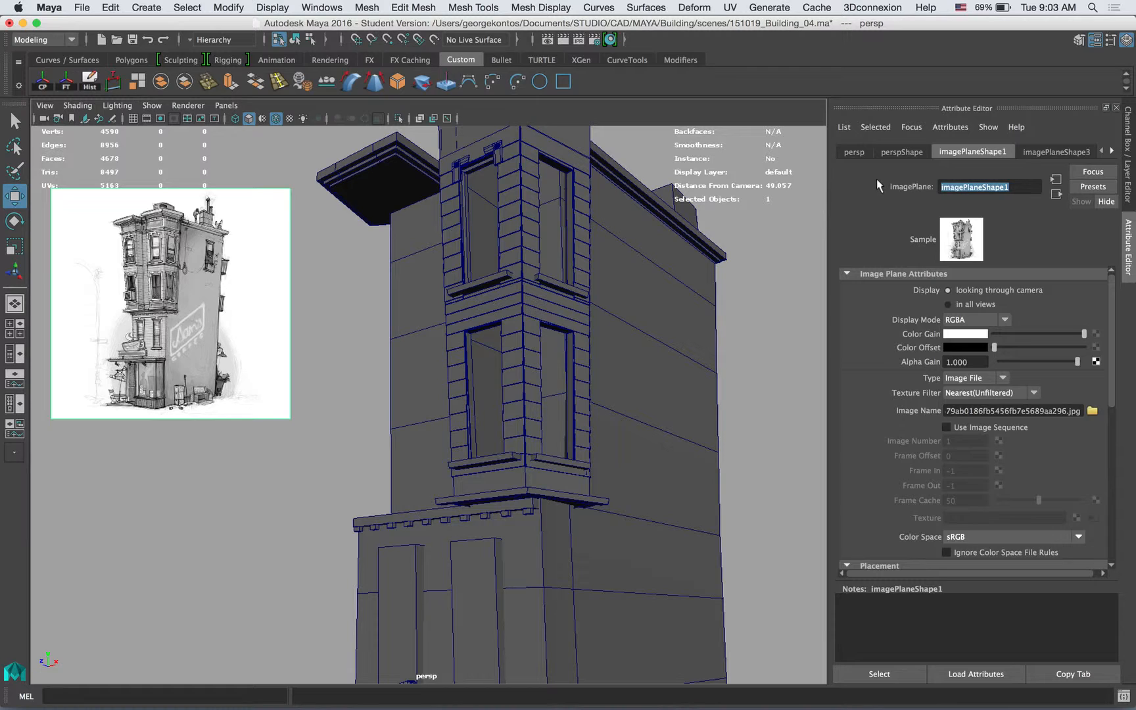
type("Building")
key("Return")
left_click(988, 321)
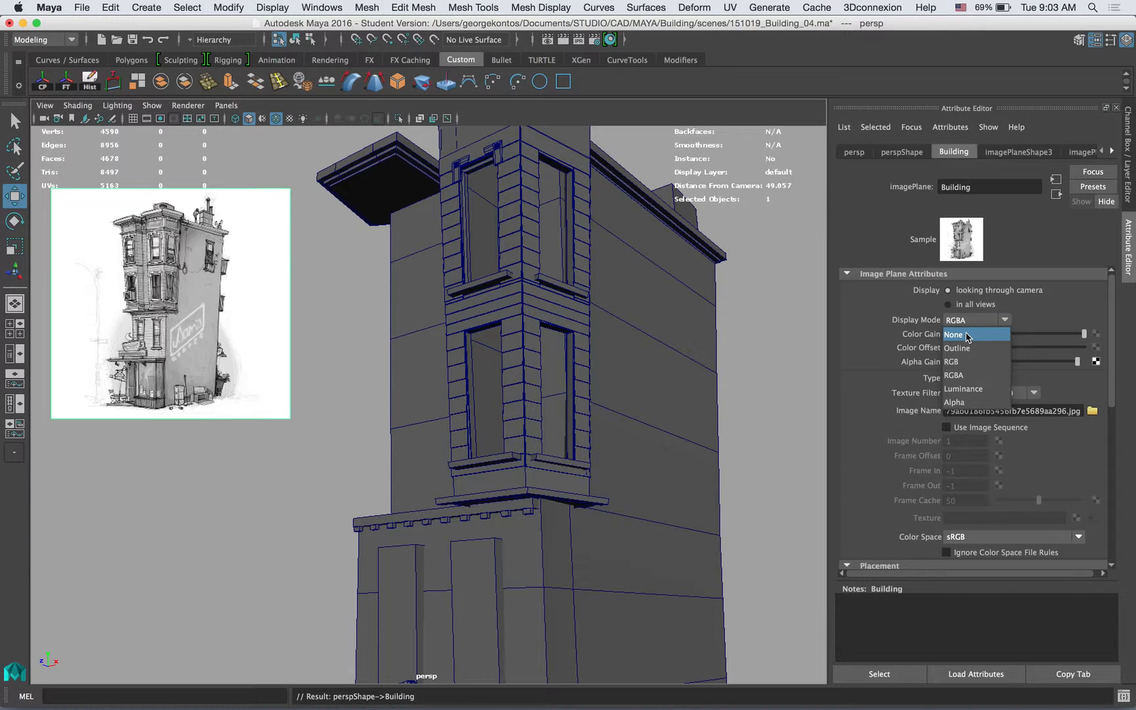
left_click(967, 336)
Step: Import "Screen Shot 2015-11-03 at 9.03.05 AM.png" from the Desktop as a new image plane for the perspective camera
left_click(45, 105)
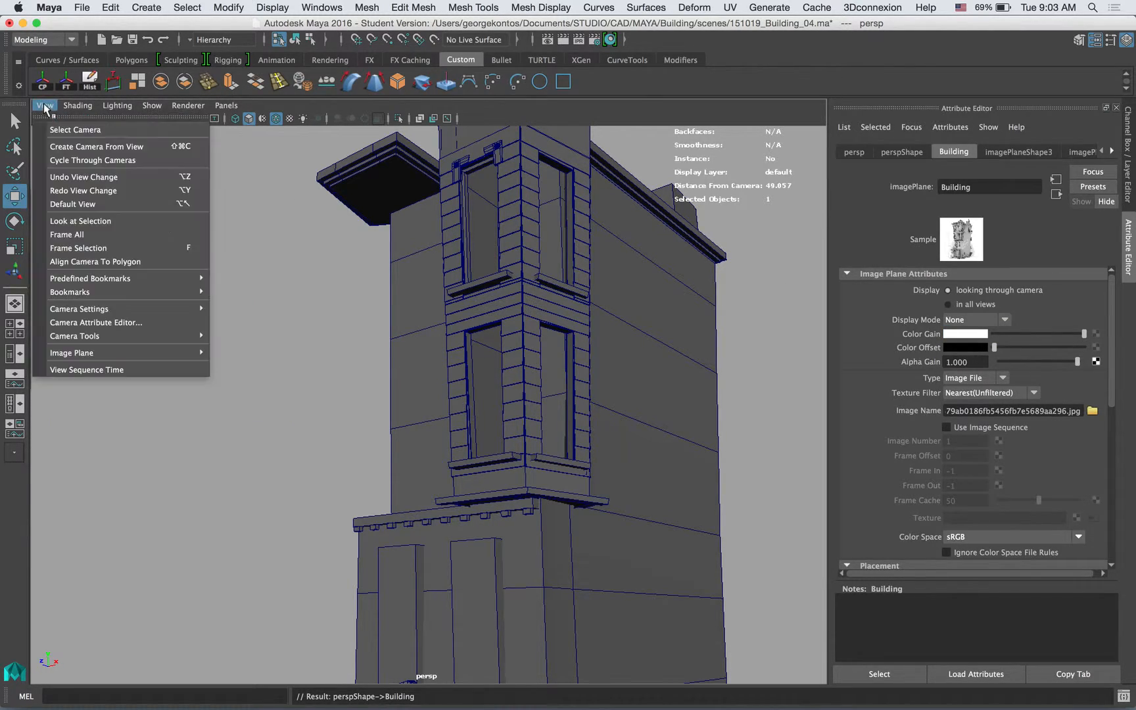
mouse_move(94, 338)
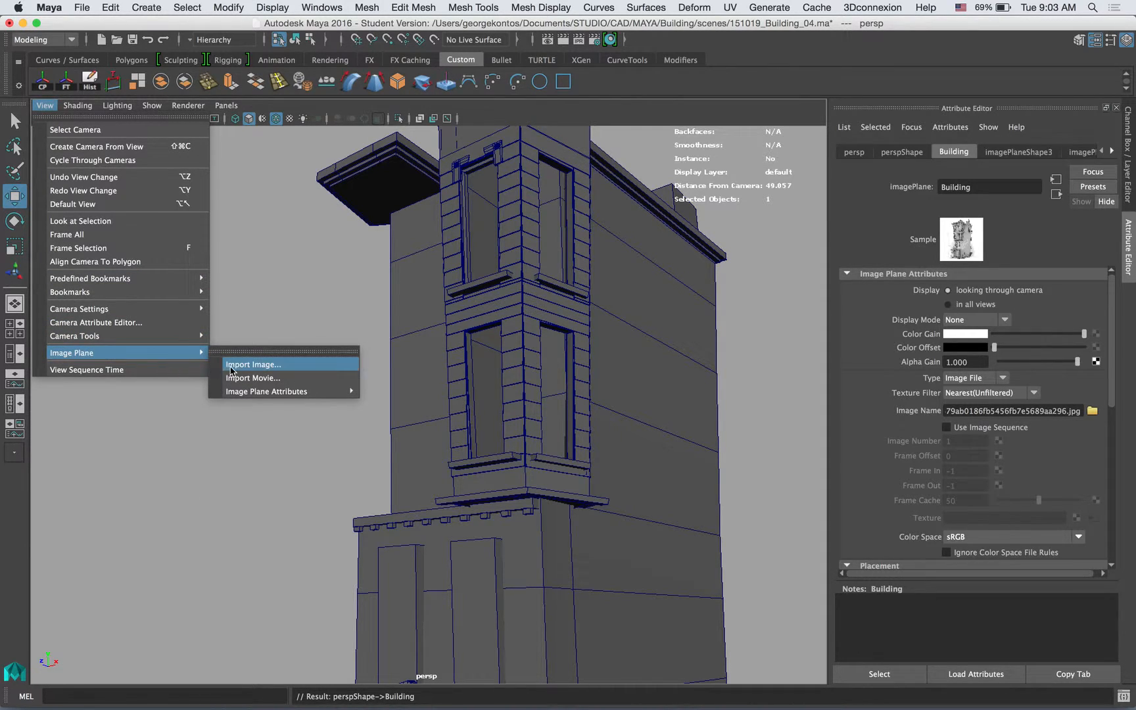
left_click(230, 364)
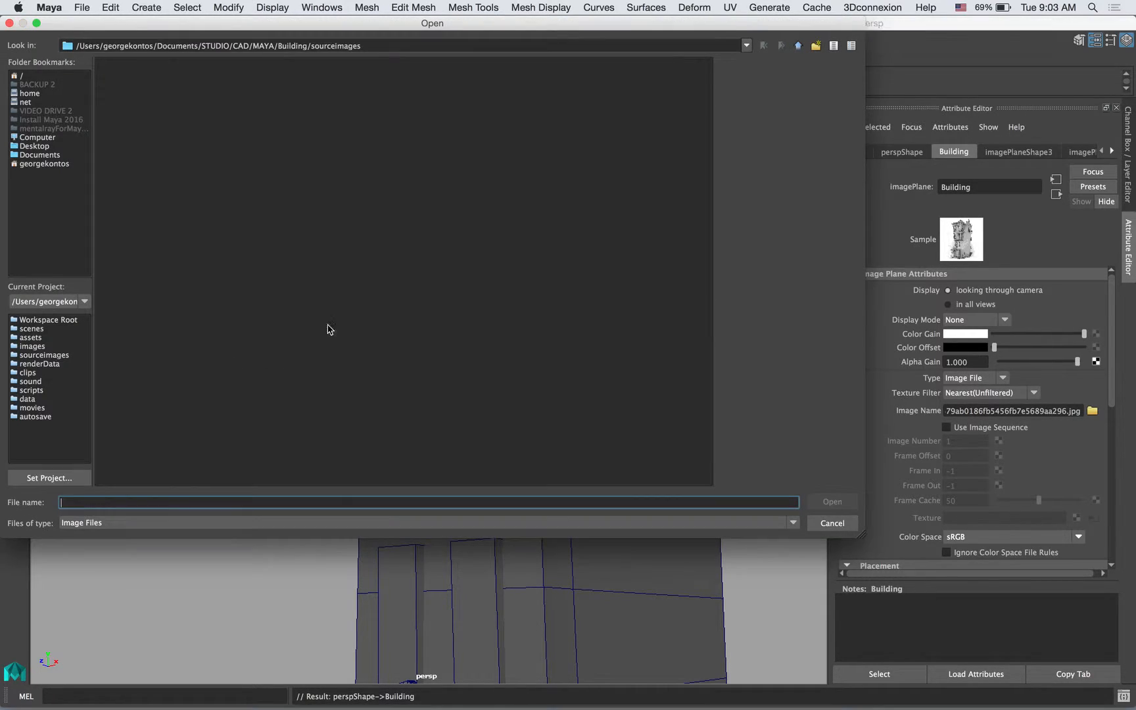
left_click(34, 146)
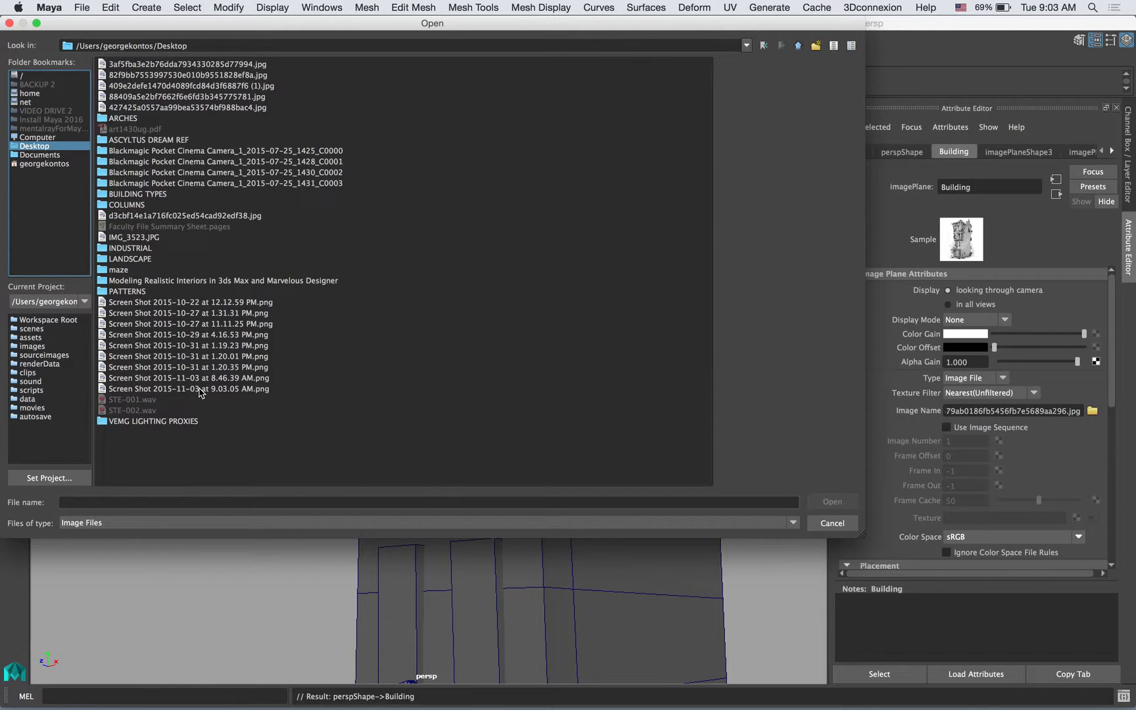
left_click(201, 389)
left_click(833, 502)
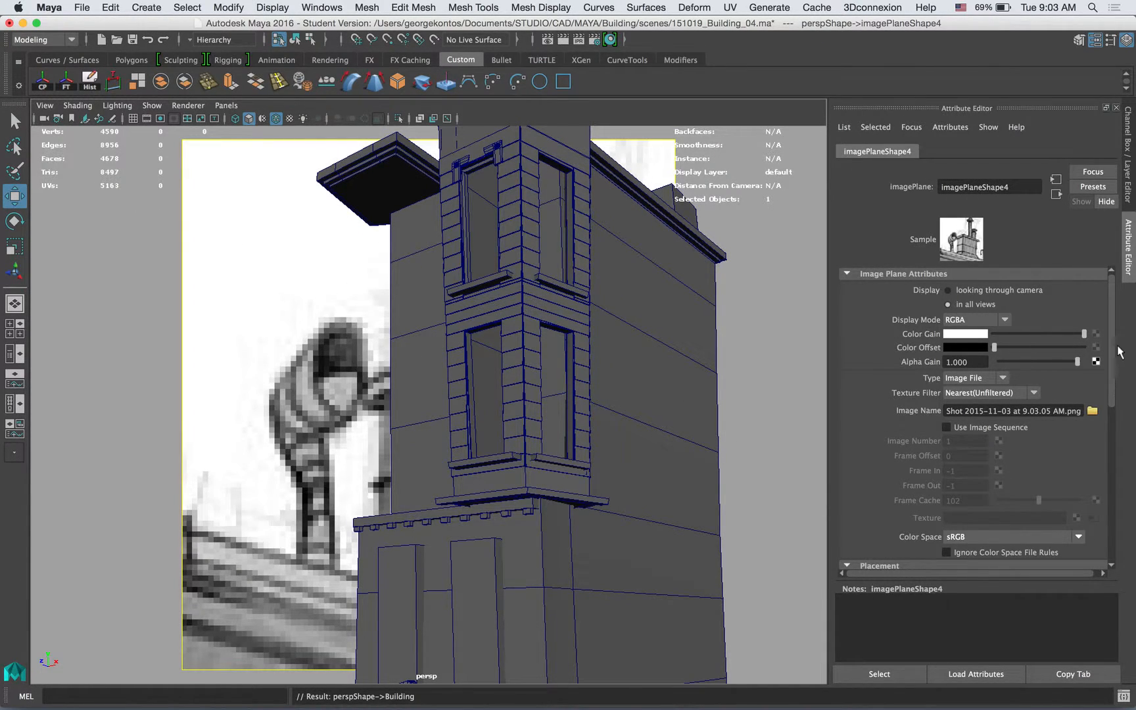
Step: Shrink the chimney reference image to a horizontal size of 0.417 and offset it to -0.45, 0.25
left_click_drag(1117, 352, 1122, 446)
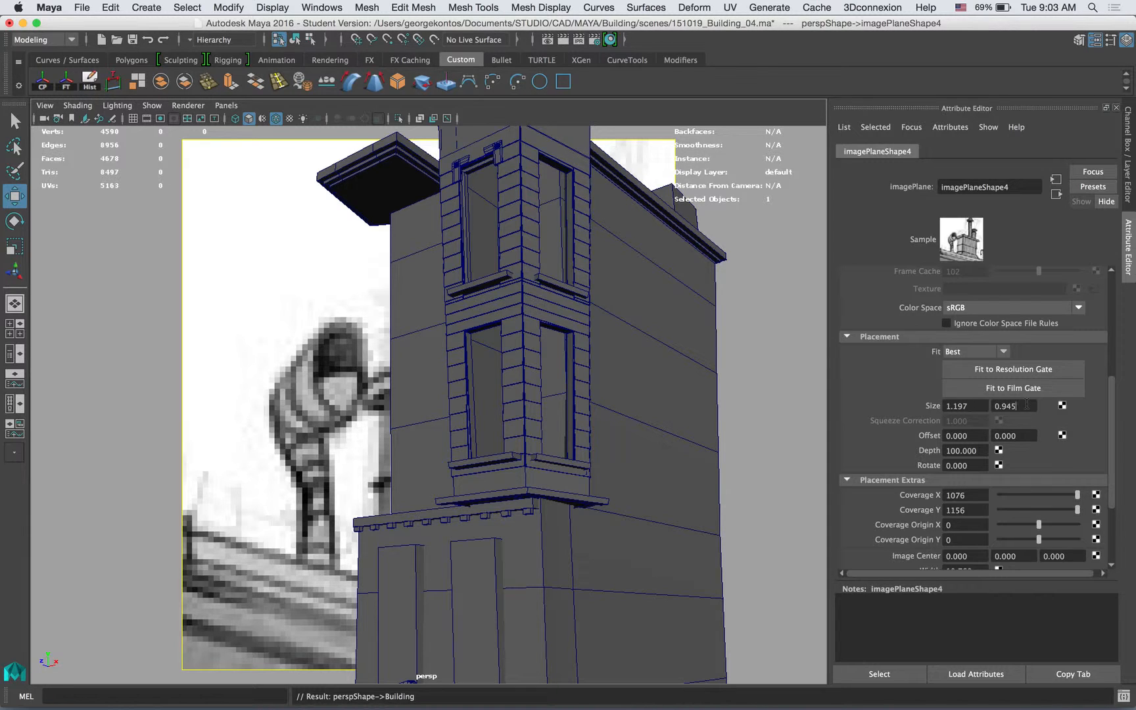
left_click_drag(1119, 399, 1115, 439)
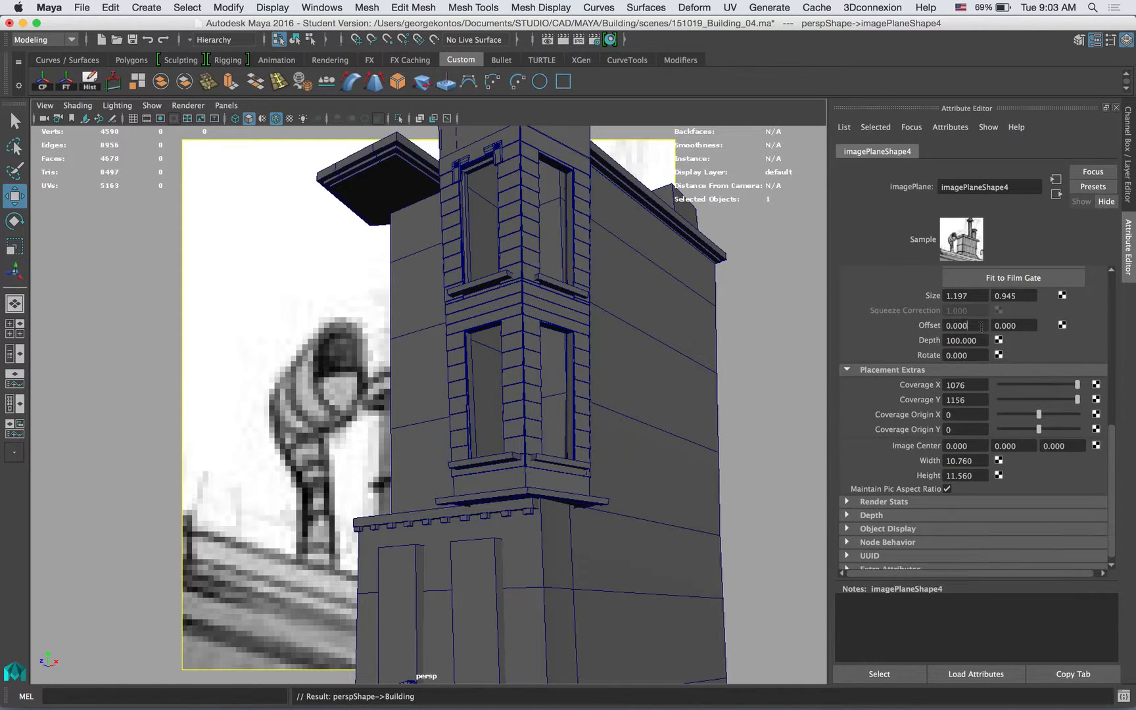
left_click(973, 297)
type("0.987")
left_click_drag(974, 295, 947, 296, "ctrl")
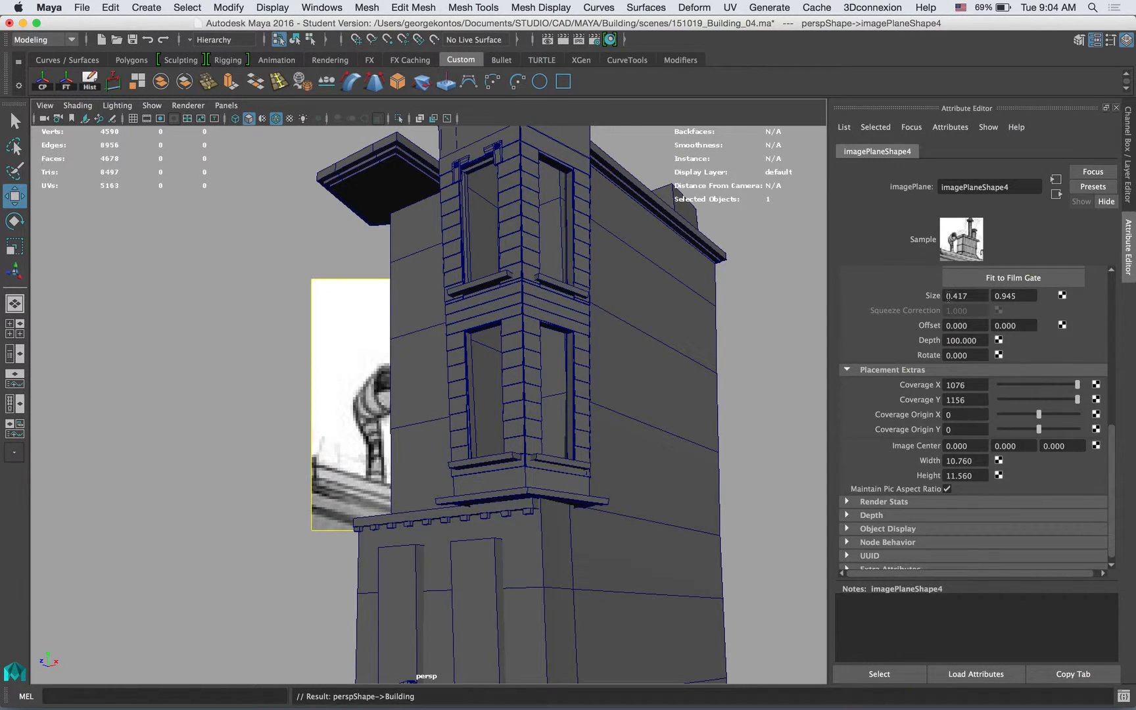
left_click_drag(985, 329, 951, 335, "ctrl")
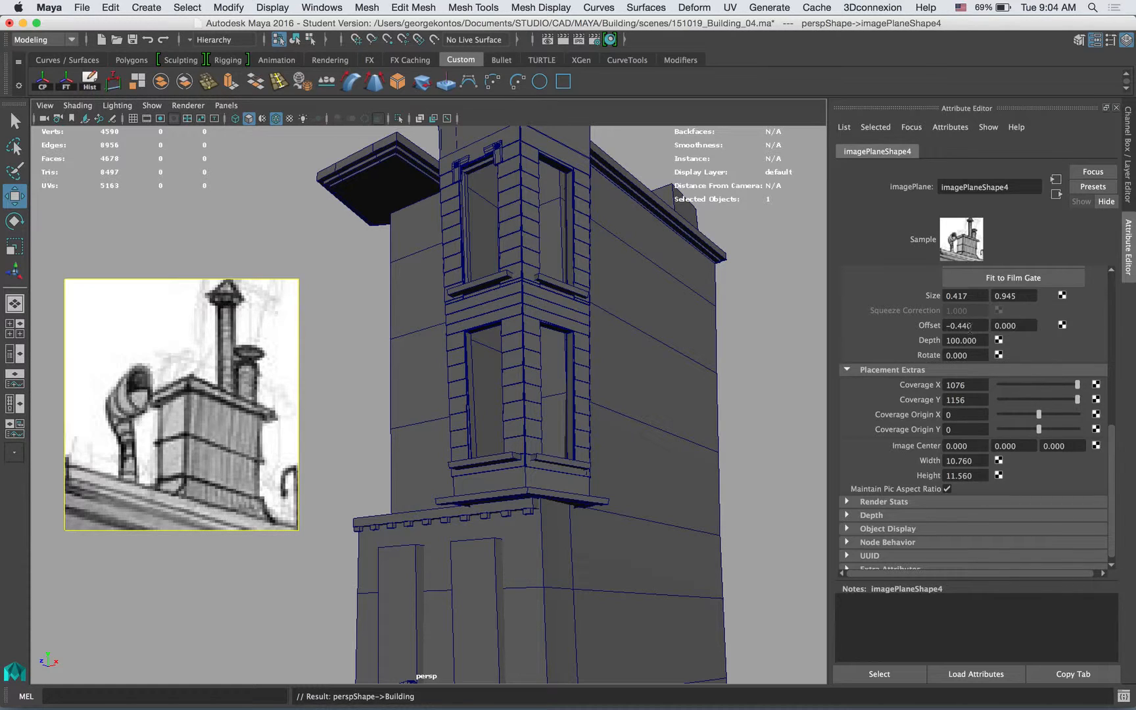
mouse_move(980, 325)
left_mouse_down("ctrl")
mouse_move(1043, 324)
mouse_move(986, 325)
left_mouse_up("ctrl")
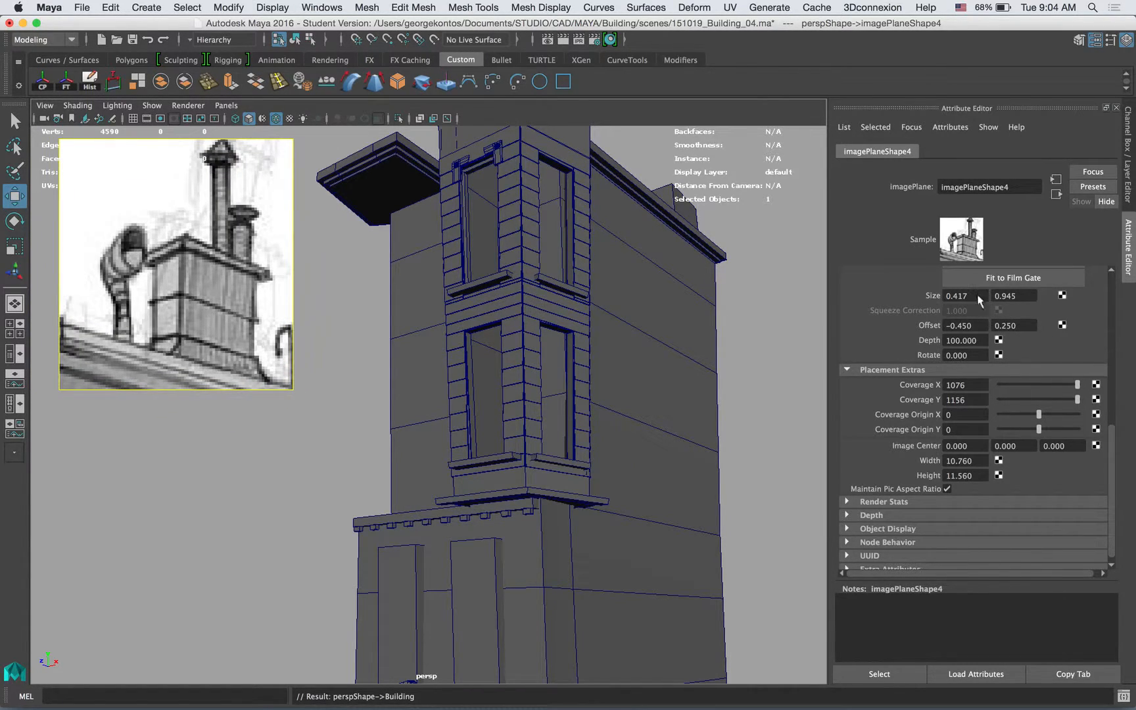
left_click(1115, 108)
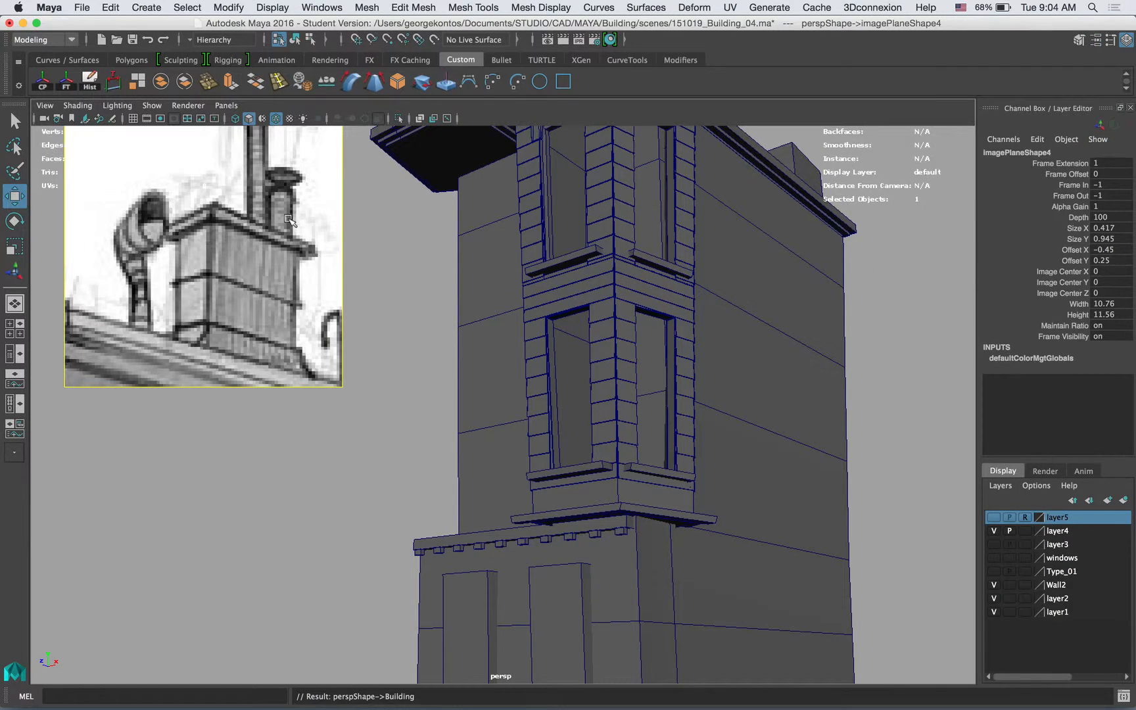
Step: Select all the building geometry and hide it, leaving the chimney reference image displayed
left_click_drag(440, 322, 456, 355, "alt")
right_click_drag(386, 338, 263, 319, "alt")
right_click_drag(421, 322, 354, 322, "alt")
middle_click_drag(378, 292, 453, 260, "alt")
right_click_drag(453, 260, 331, 266, "alt")
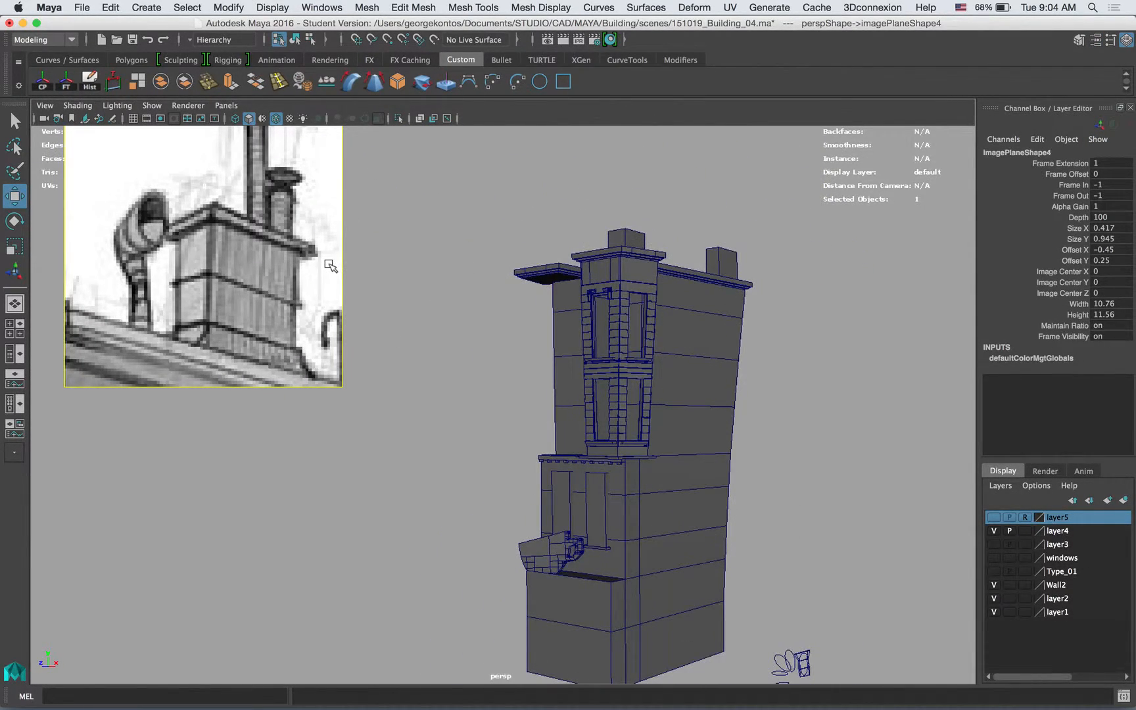
key("ctrl+h")
key("ctrl+z")
left_click_drag(472, 179, 832, 697)
scroll(770, 546, "down", 5)
scroll(683, 515, "down", 3)
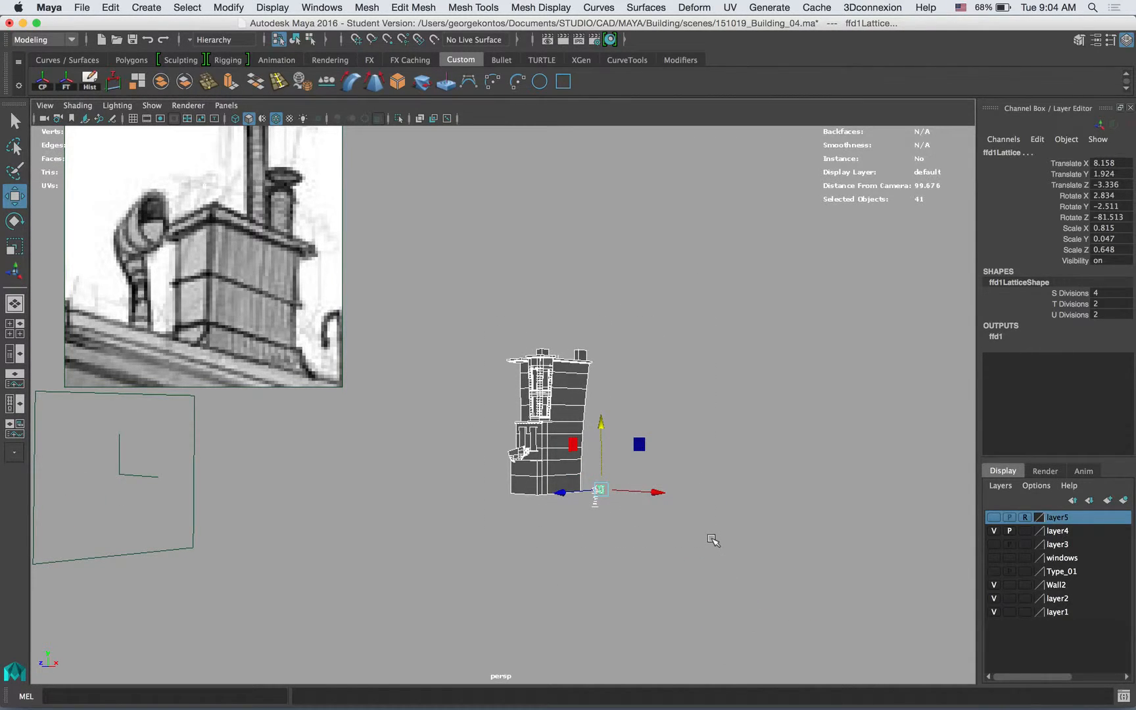
key("ctrl+h")
Step: Turn on the grid in the perspective view
left_click_drag(591, 482, 644, 338, "alt")
left_click(133, 119)
scroll(551, 427, "up", 2)
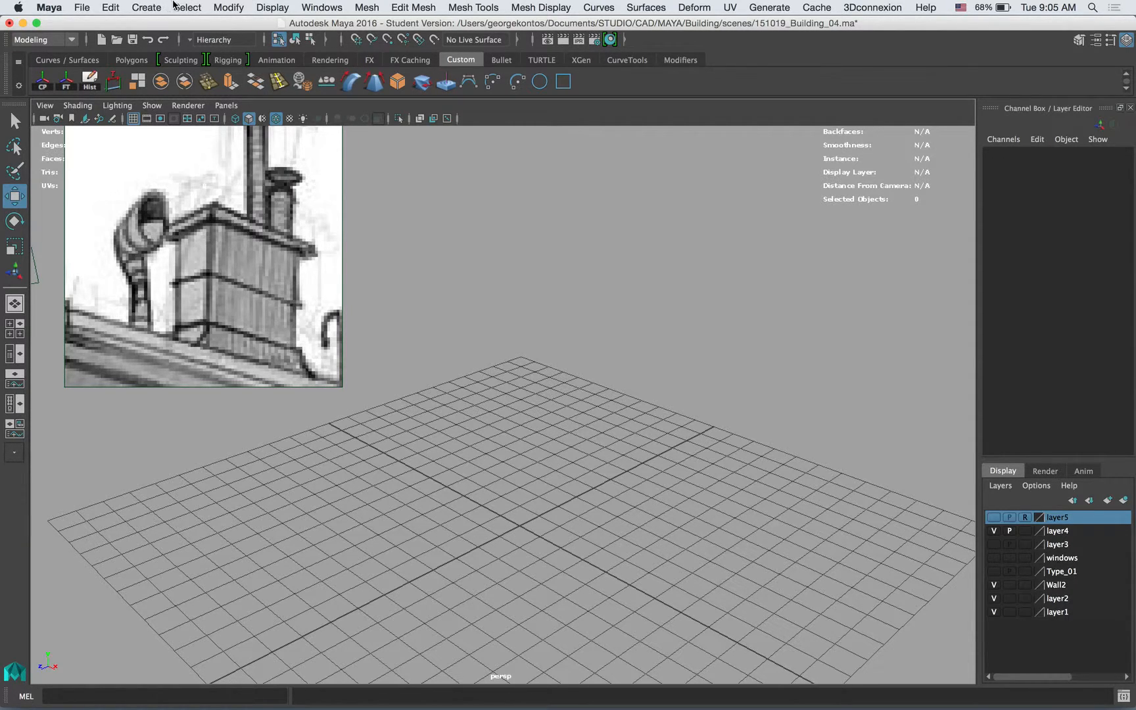
Step: Draw a small NURBS circle on the grid at about X -0.26, Z 3.05
left_click(183, 6)
mouse_move(146, 7)
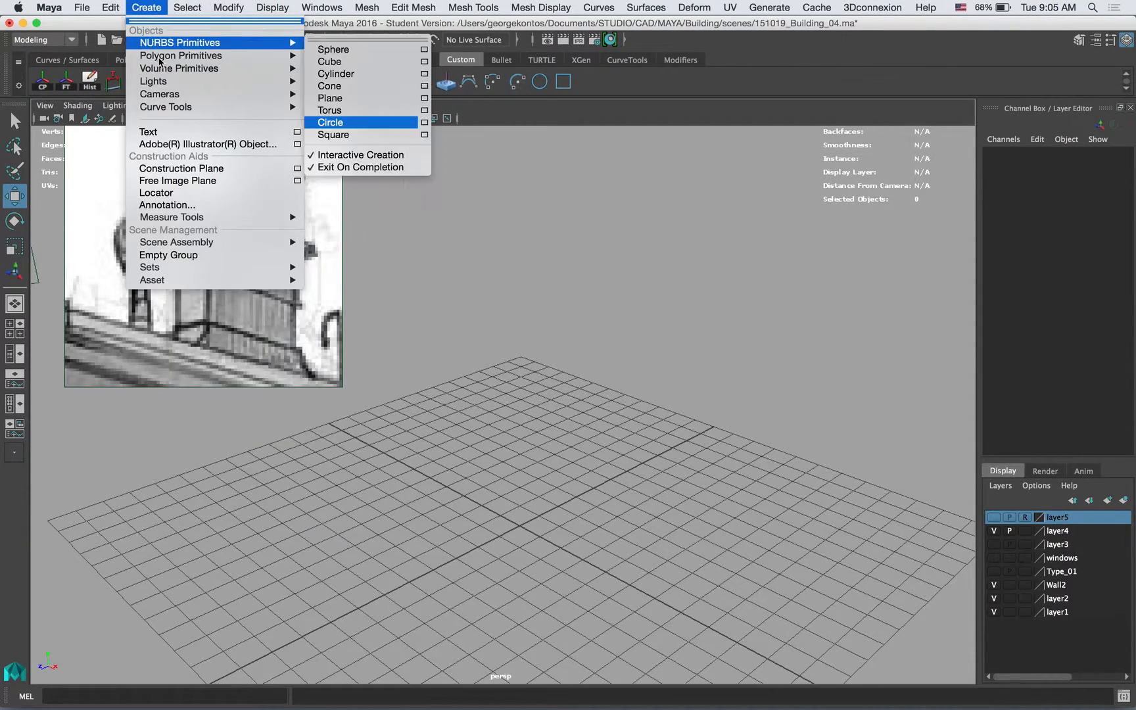
mouse_move(253, 42)
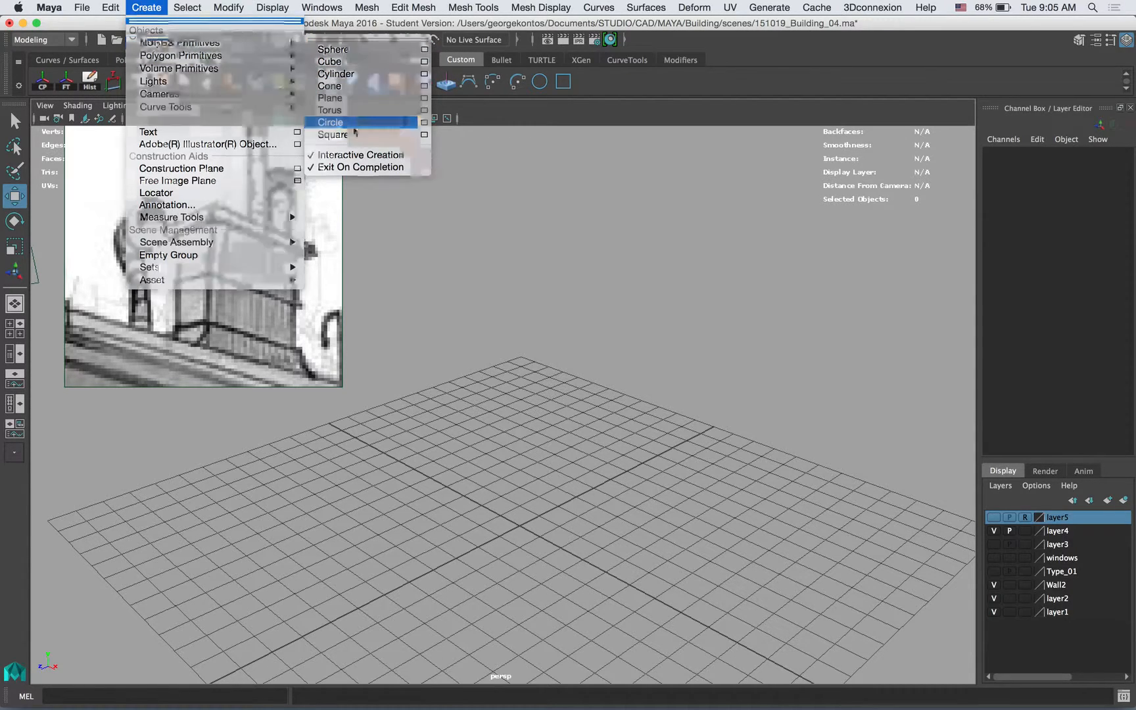
left_click(365, 123)
left_click_drag(480, 511, 506, 505, "alt")
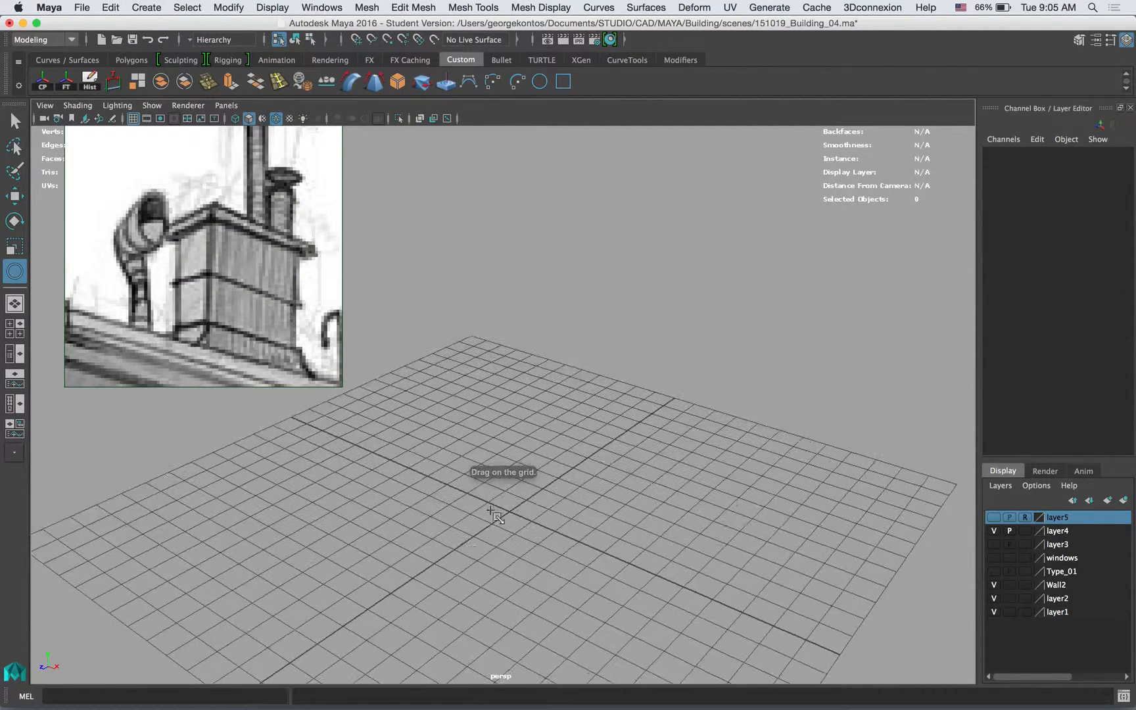
left_click_drag(458, 557, 459, 560)
left_click_drag(528, 488, 518, 488, "alt")
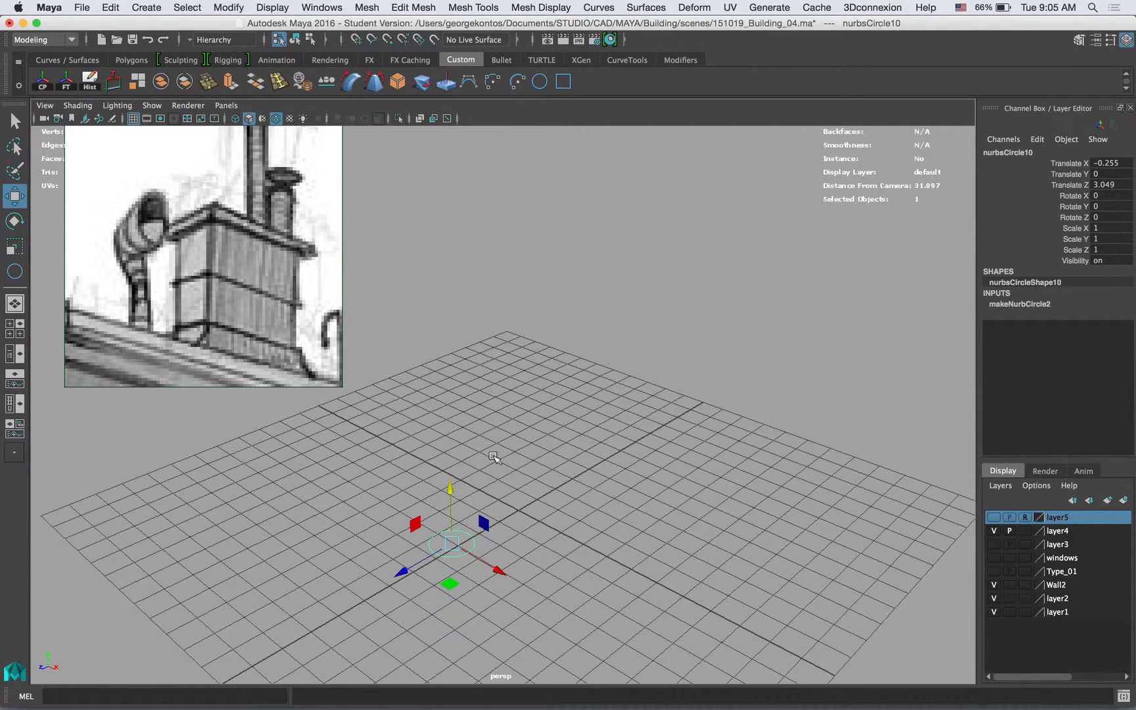
Step: Duplicate the NURBS circle and raise the copy straight up to about Y 0.91
left_click(528, 551)
left_click(463, 551)
left_click_drag(519, 546, 550, 545, "alt")
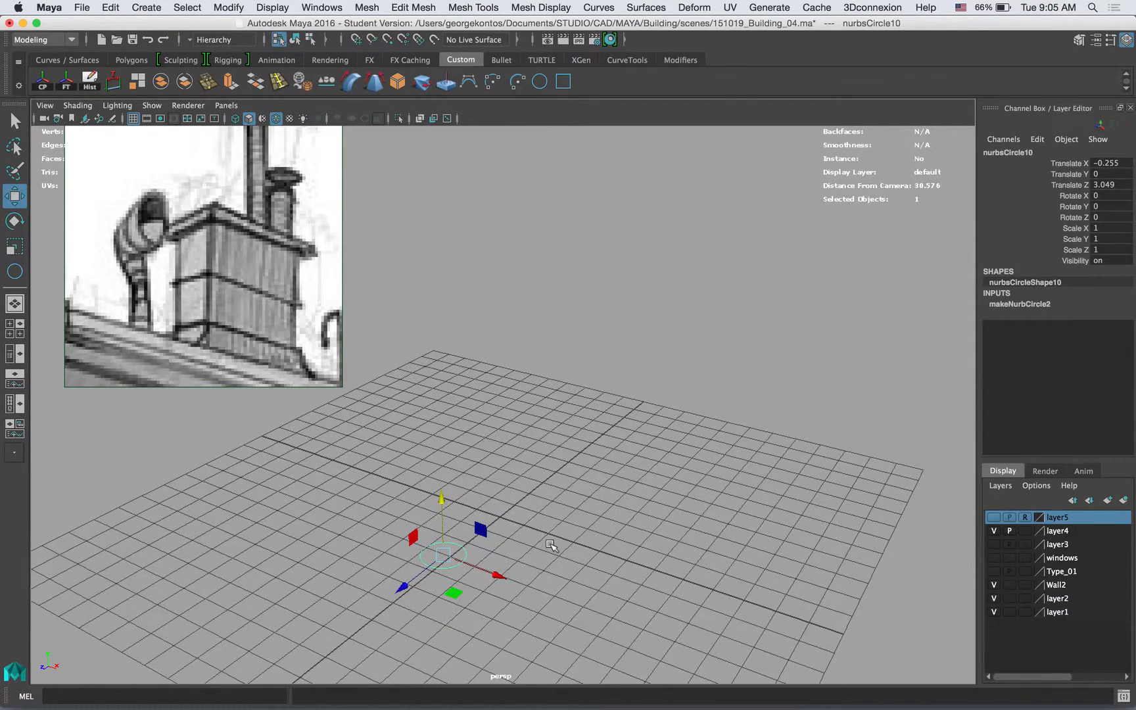
key("ctrl+d")
left_click_drag(442, 498, 446, 472)
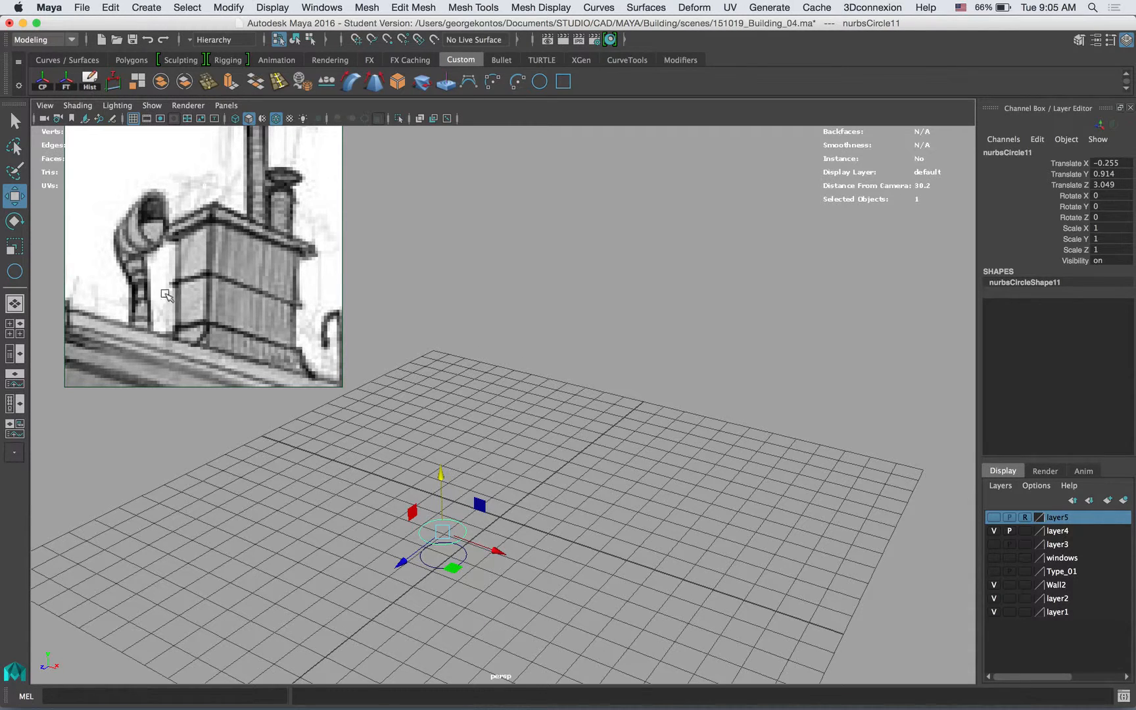
Step: Duplicate the raised circle and move the upper circle up to about Y 1.1
key("ctrl+d")
left_click_drag(516, 484, 512, 488, "alt")
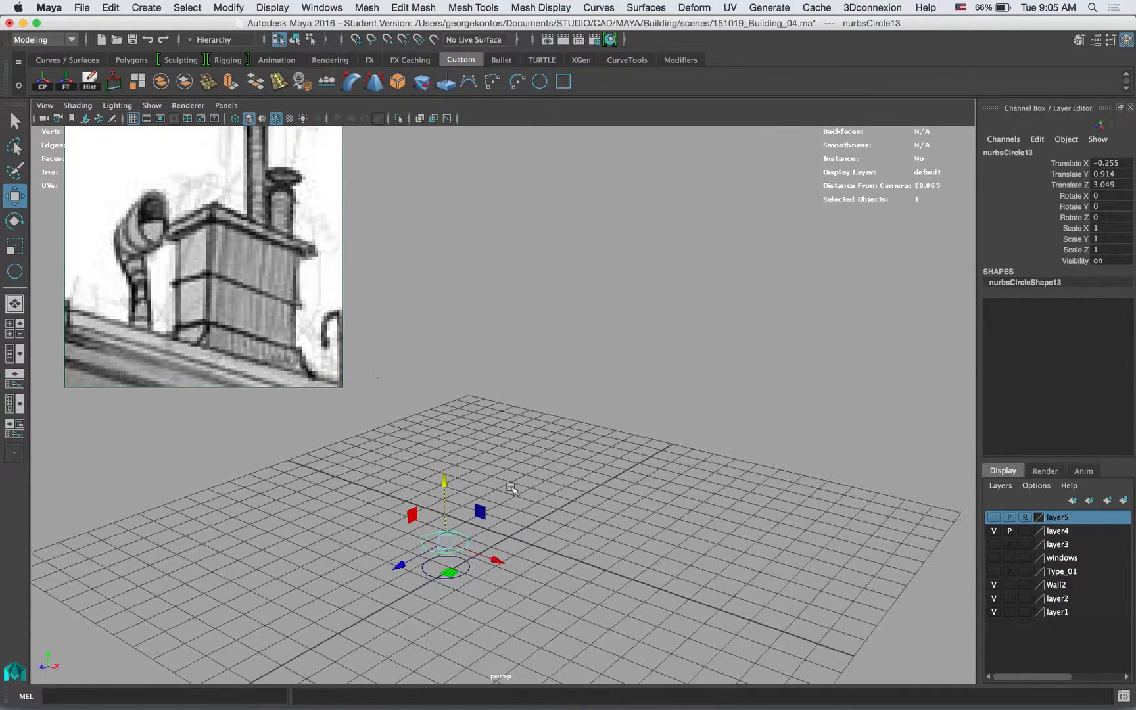
left_click(478, 533)
left_click(462, 536)
left_click(468, 530)
left_click(465, 536)
left_click_drag(444, 491, 445, 480)
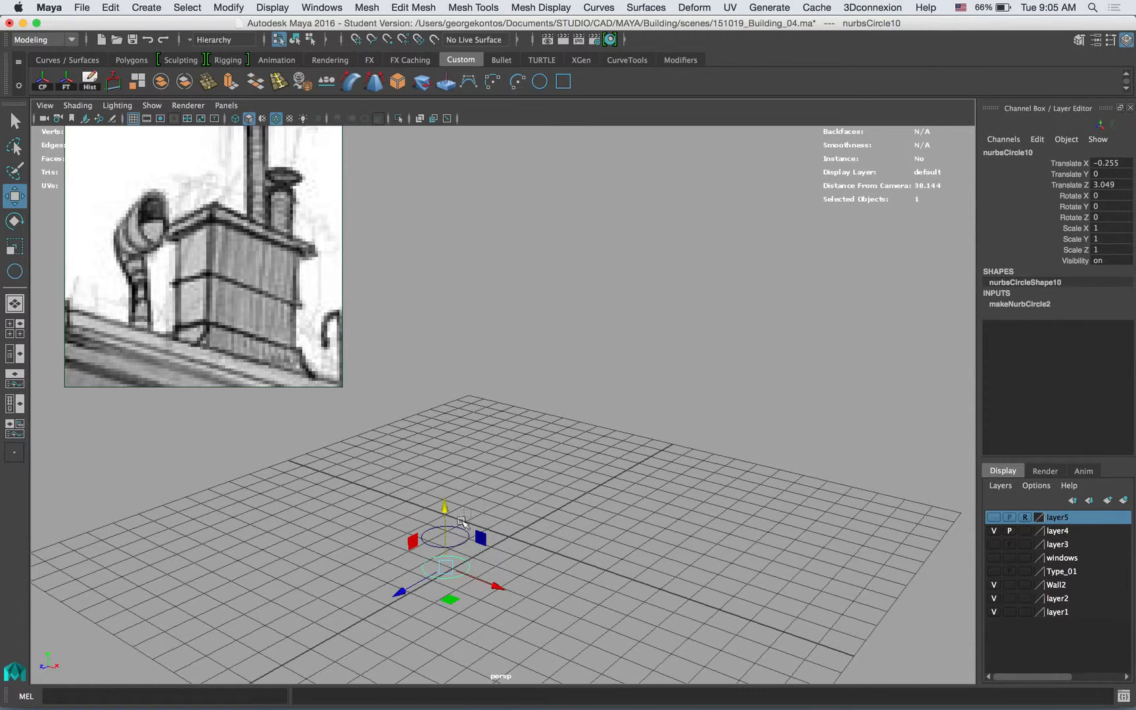
Step: Duplicate the upper circle repeatedly and stack the copies above it, the top two at about Y 2.96 and Y 4.16
left_click(462, 529)
left_click(461, 528)
key("ctrl+d")
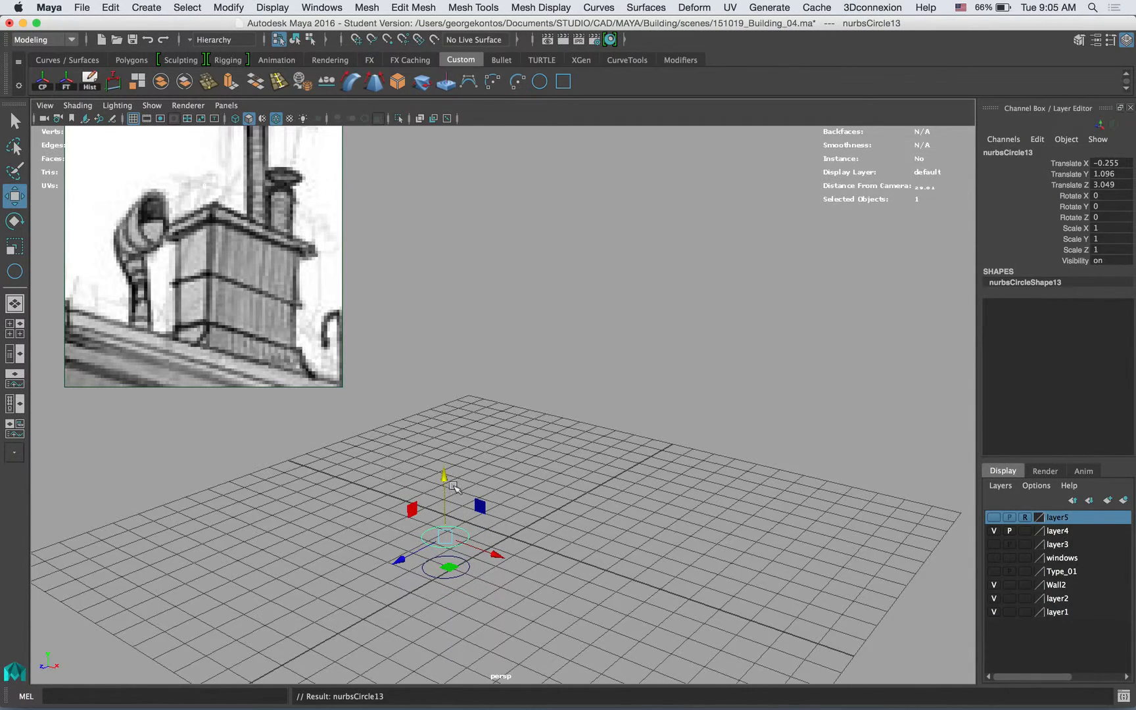
left_click_drag(447, 482, 444, 435)
key("ctrl+d")
left_click_drag(529, 485, 431, 339, "alt")
key("ctrl+d")
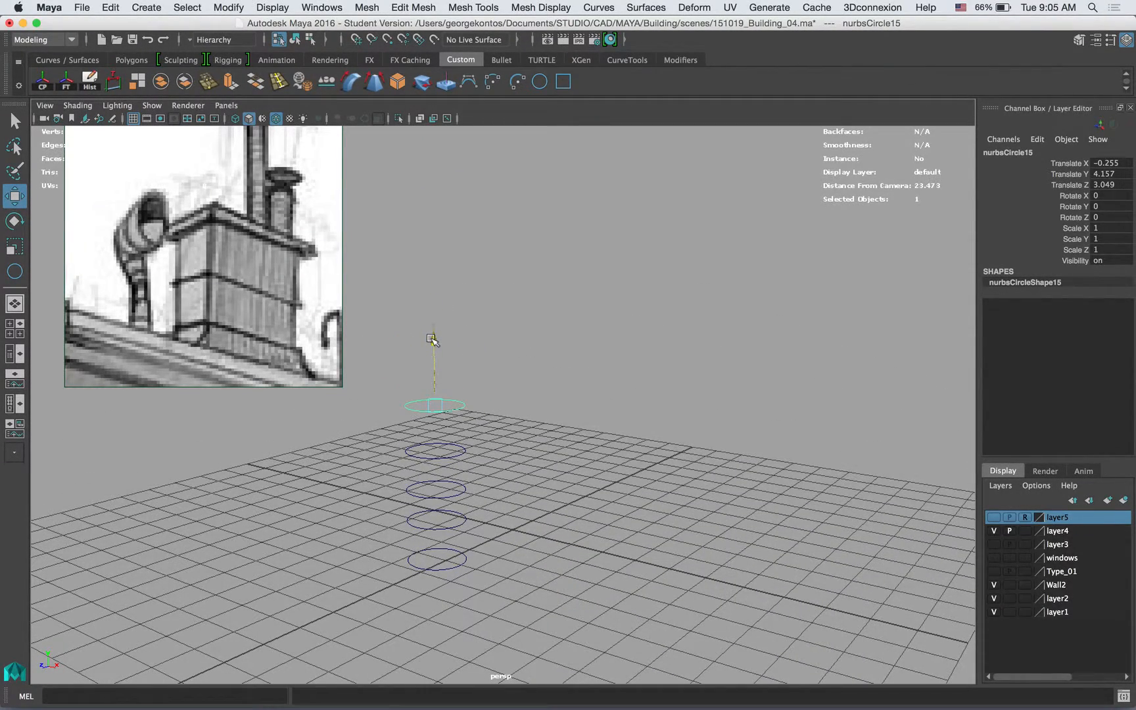
Step: Shift individual circles in the stack slightly sideways for an irregular pipe, placing the top one at about X -0.61
left_click_drag(454, 436, 477, 409, "alt")
left_click(477, 447)
left_click_drag(476, 452, 434, 469, "alt")
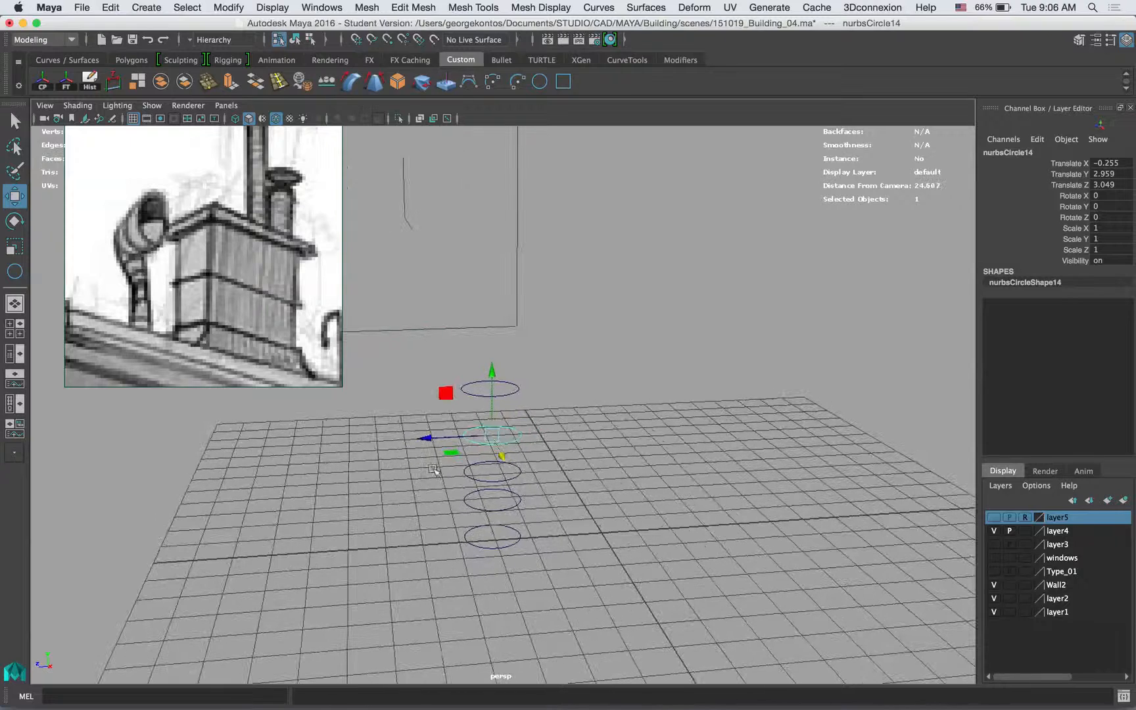
left_click_drag(518, 568, 535, 549, "alt")
left_click(510, 551)
left_click_drag(458, 557, 447, 560)
left_click(531, 505)
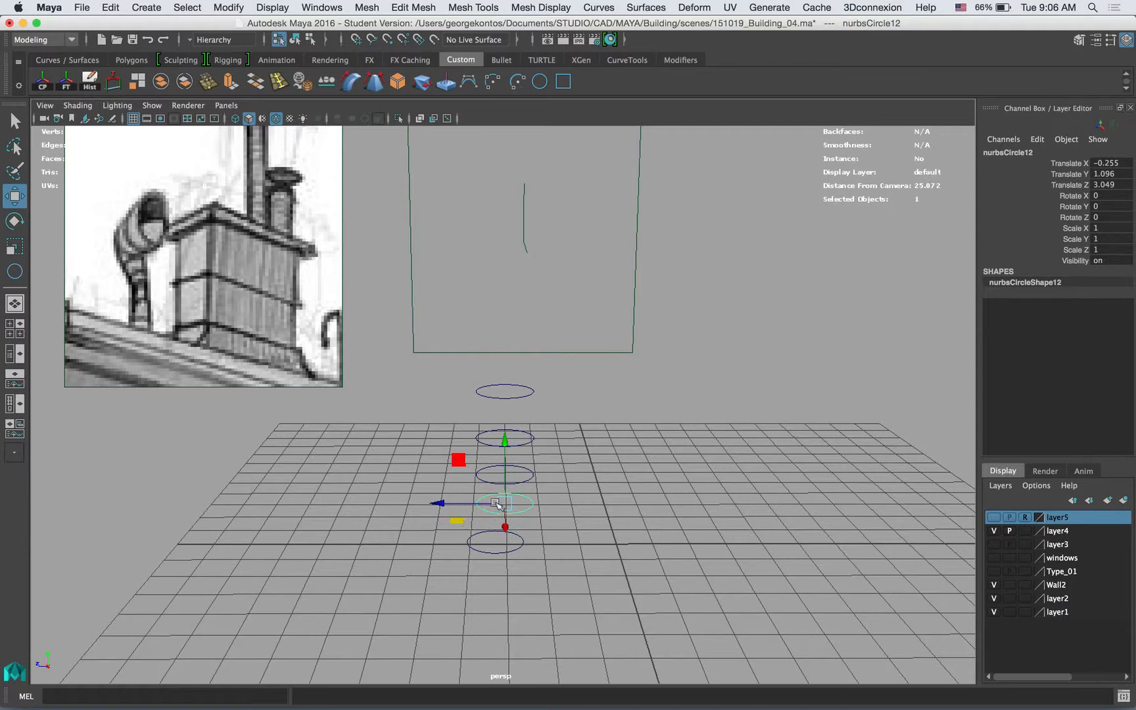
left_click(531, 474)
left_click_drag(458, 493, 464, 489)
left_click(531, 392)
left_click_drag(531, 392, 580, 393, "alt")
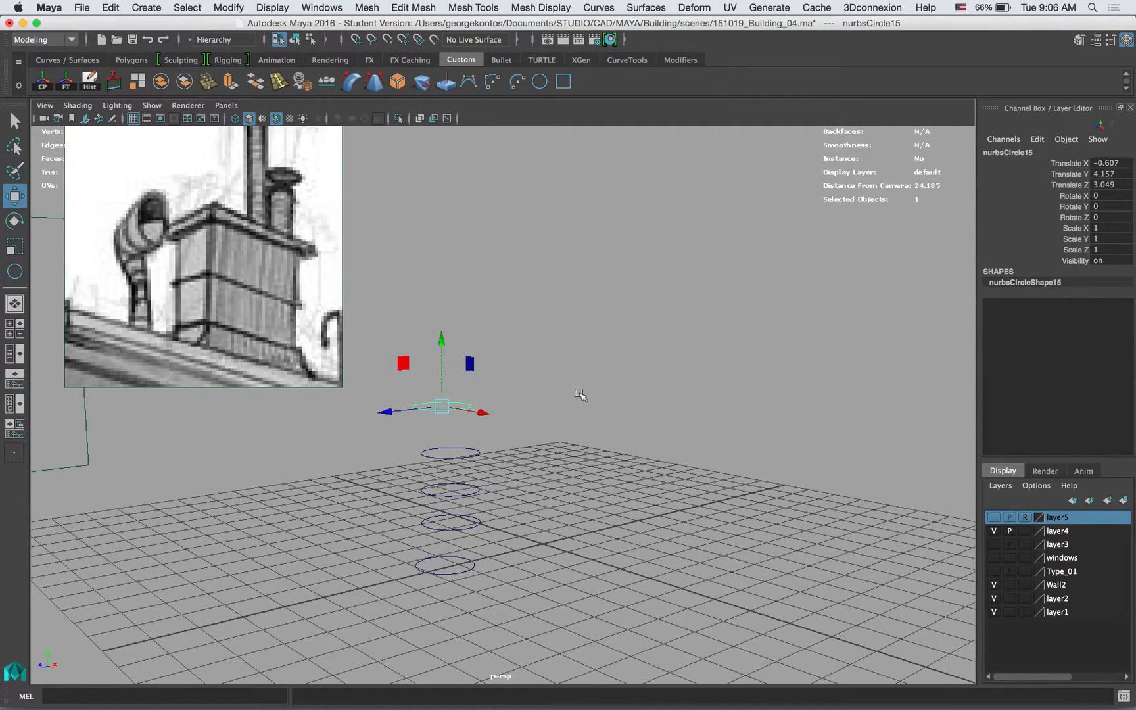
Step: Duplicate the top circle, tilt the copy to about -50° in Z, and place it at about X -0.23, Y 5.19
key("ctrl+d")
key("e")
left_click_drag(468, 367, 503, 412)
key("w")
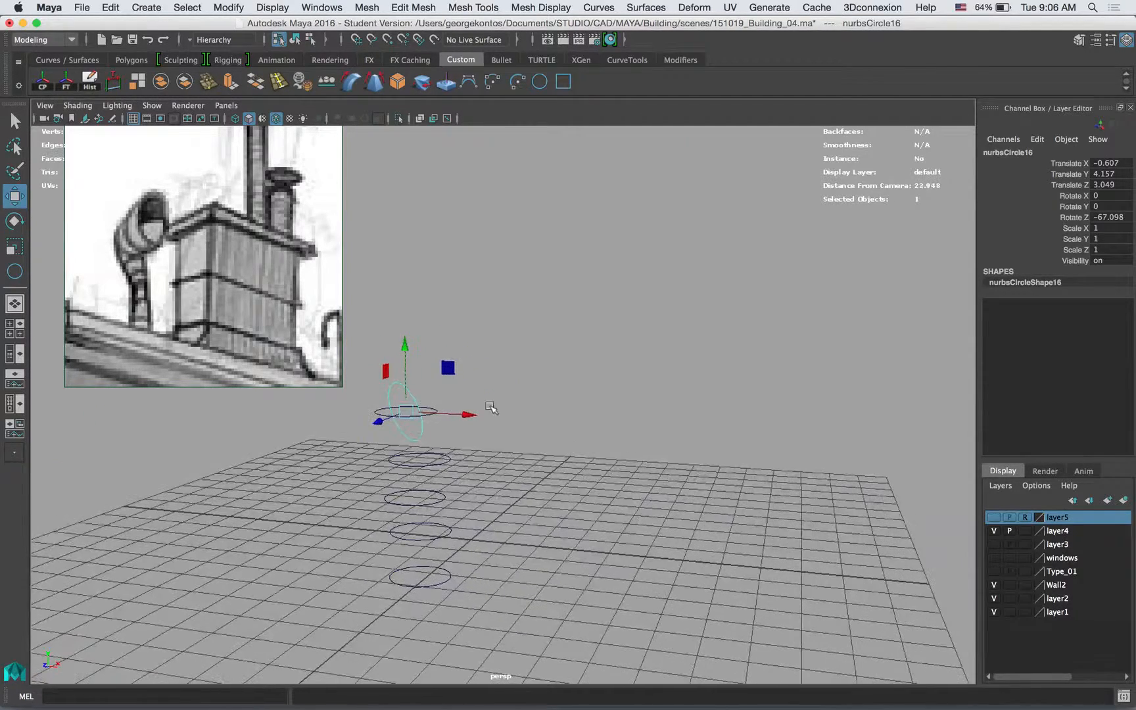
left_click_drag(409, 351, 407, 322)
left_click_drag(468, 378, 497, 385)
key("e")
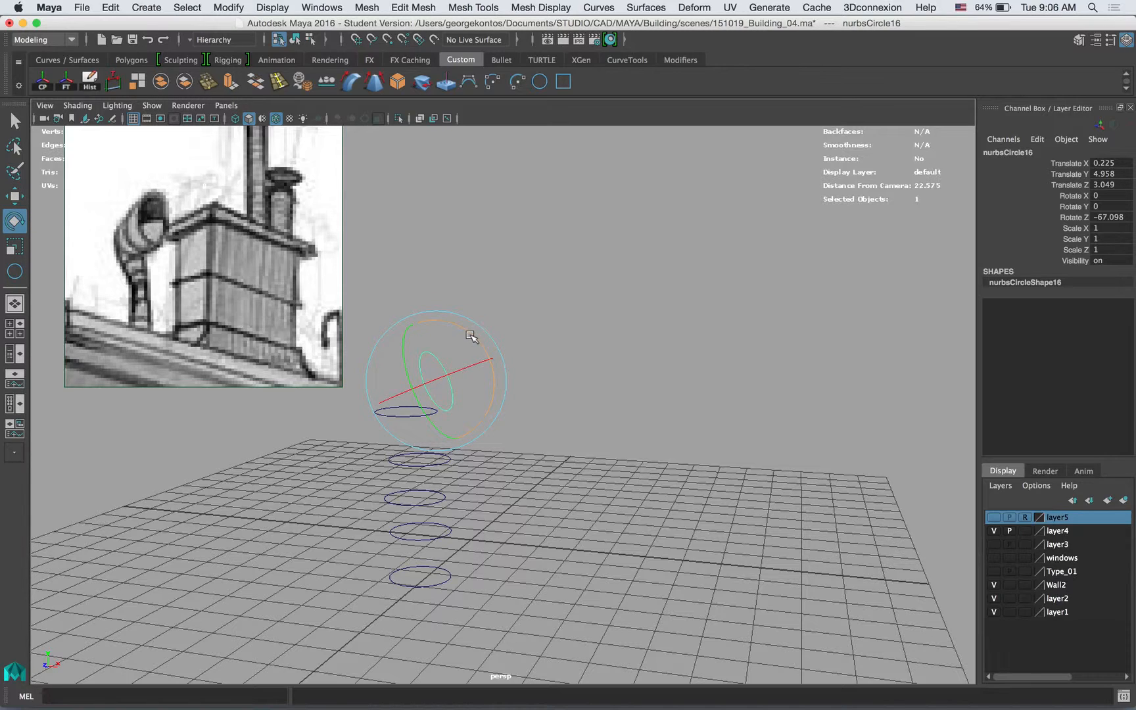
left_click_drag(452, 330, 460, 336)
key("w")
left_click_drag(451, 381, 432, 375)
Step: Duplicate the tilted circle, shift one to about X 0.63, and enlarge and tilt it to about -69° in Z
key("super+d")
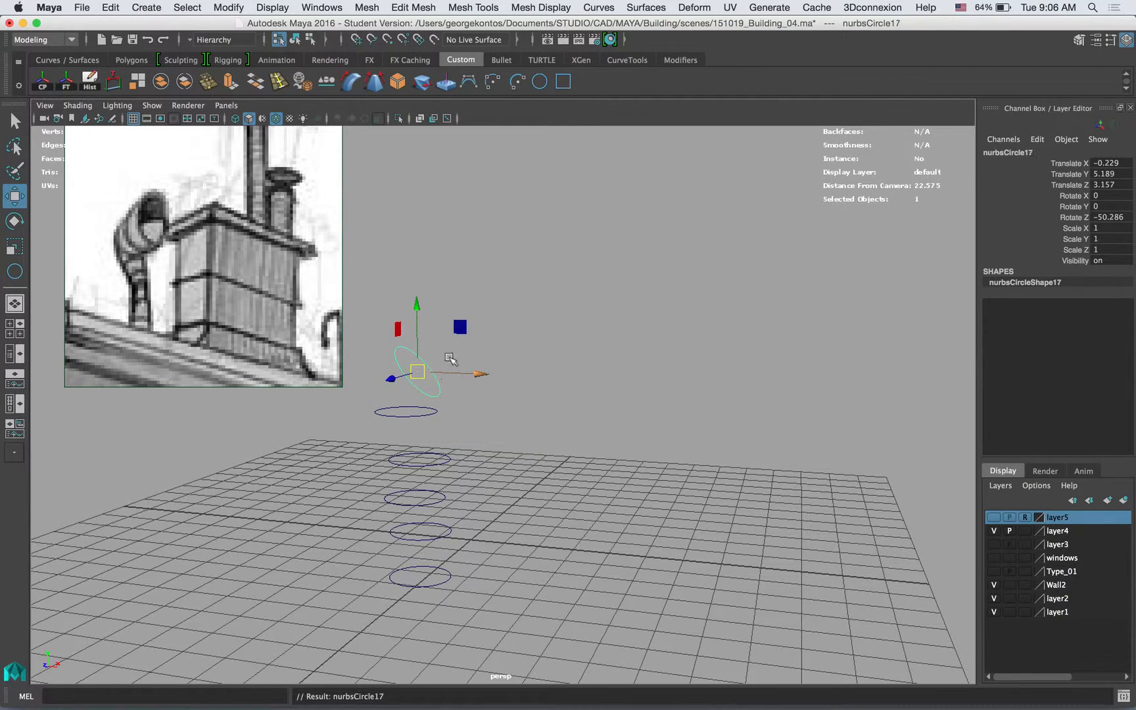
left_click(518, 374)
left_click(434, 375)
mouse_move(481, 374)
left_mouse_down()
mouse_move(516, 376)
mouse_move(465, 361)
left_mouse_up()
key("r")
left_click_drag(486, 423, 491, 423)
key("e")
left_click_drag(489, 327, 494, 332)
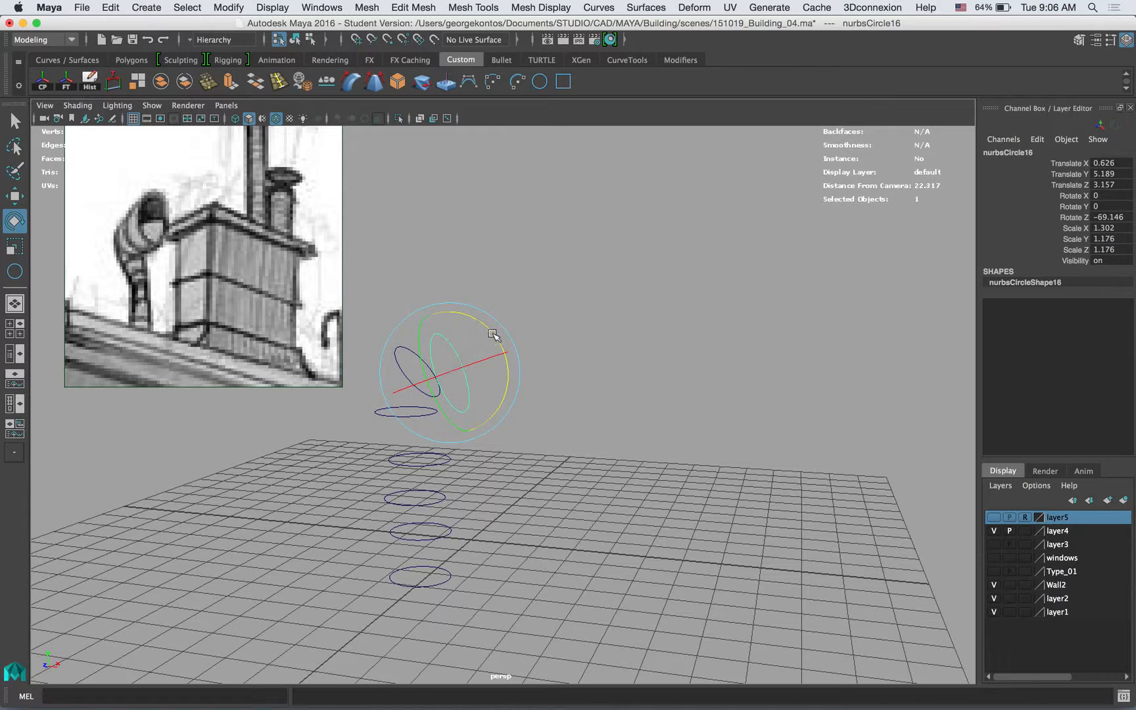
Step: Duplicate the enlarged circle, place one at about X 1.84, Y 5.77 for the pipe's mouth, and stretch its X scale to 1.64
key("w")
left_click_drag(468, 395, 613, 340)
key("ctrl+d")
key("ctrl+z")
left_click_drag(529, 351, 572, 379)
key("e")
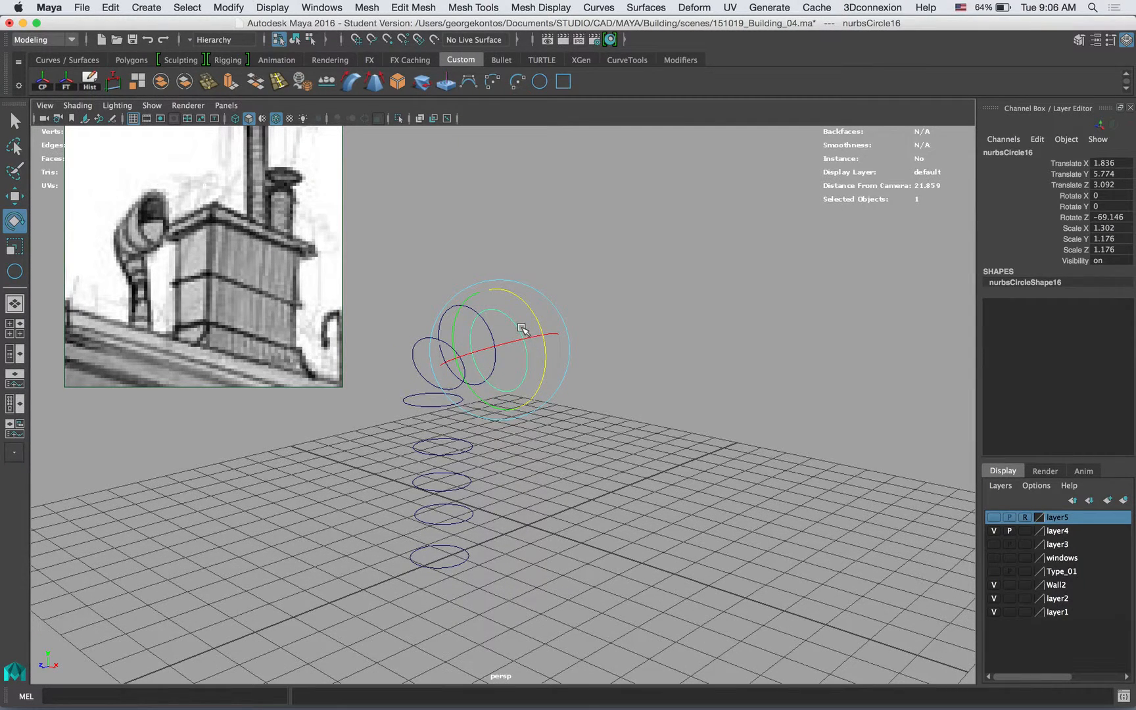
key("r")
left_click_drag(515, 408, 517, 421)
key("w")
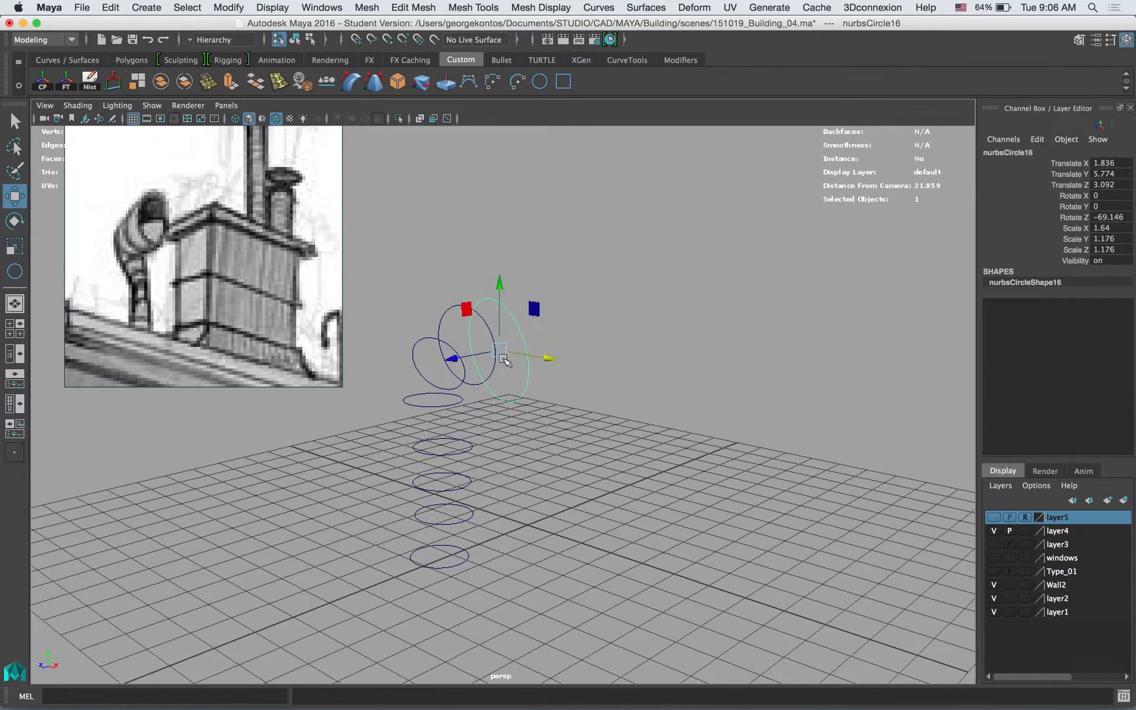
Step: Tilt the mouth circle to about -87° in Z and place it at about X 1.80, Y 6.33
key("e")
key("w")
left_click_drag(539, 322, 253, 272)
left_click_drag(148, 236, 173, 219, "alt")
left_click_drag(402, 315, 527, 381, "alt")
Step: Shift the upper circles slightly against each other, placing the one behind the mouth at about X 0.75, Z 3.16
left_click(552, 365)
left_click(554, 368)
left_click(490, 370)
left_click(476, 366)
left_click_drag(478, 368, 472, 330, "alt")
left_click(538, 377)
left_click(550, 316)
Step: Scale down the lower circles: the fourth from the bottom to about 0.80, the third to 0.58 and the bottom one to 0.84
left_click_drag(503, 322, 585, 304, "alt")
left_click_drag(547, 383, 498, 491, "alt")
left_click(513, 452)
key("r")
left_click(543, 486)
left_click(531, 520)
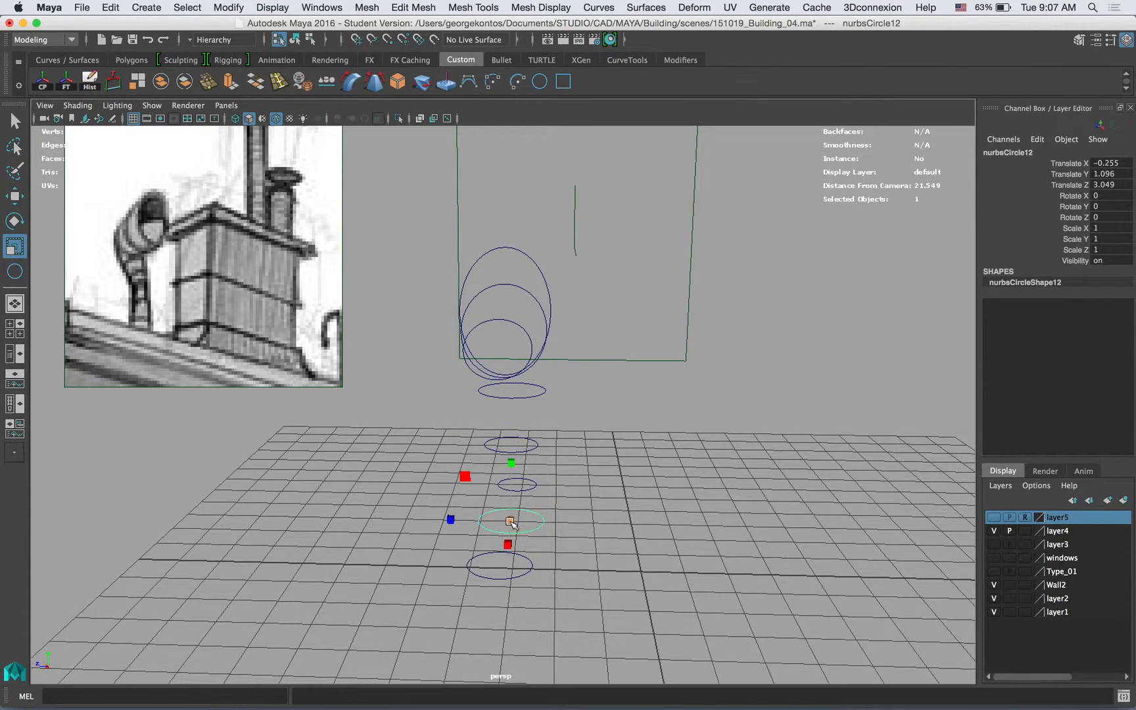
left_click(519, 560)
left_click_drag(499, 566, 490, 567)
left_click_drag(511, 454, 590, 419, "alt")
left_click_drag(574, 419, 643, 390, "alt")
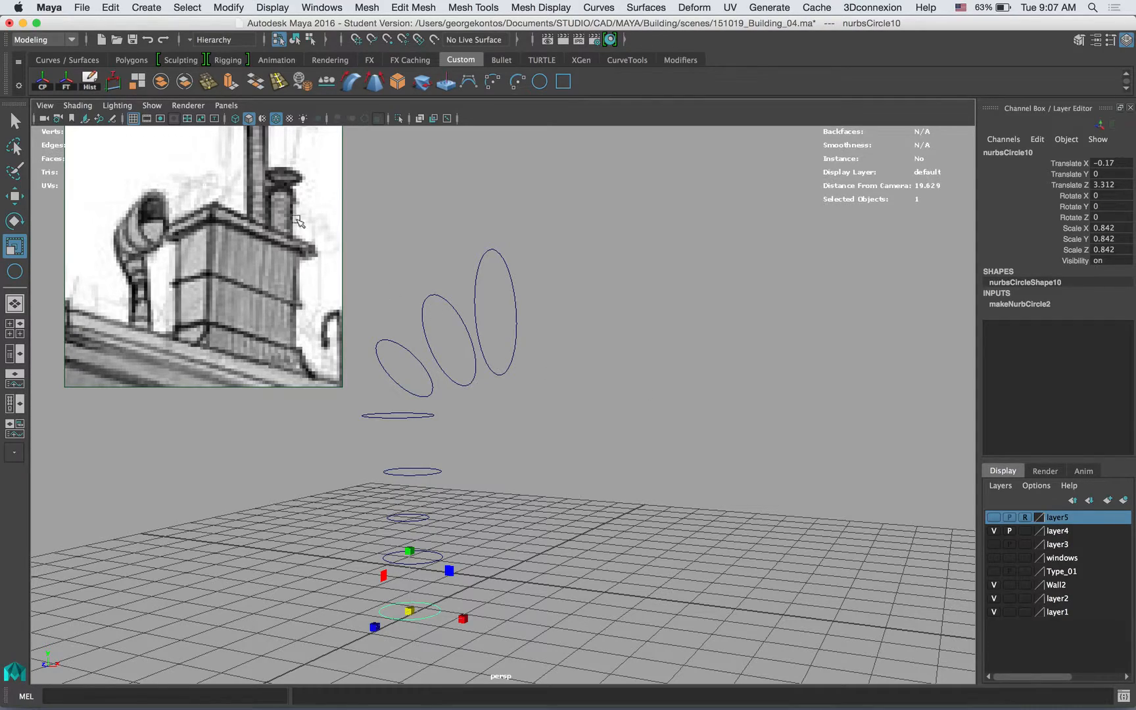
Step: Select all eight circles in order, from the bottom of the pipe up to the mouth
left_click_drag(582, 396, 618, 372, "alt")
middle_click_drag(618, 372, 641, 349, "alt")
left_click(626, 463)
left_click_drag(626, 462, 620, 470, "alt")
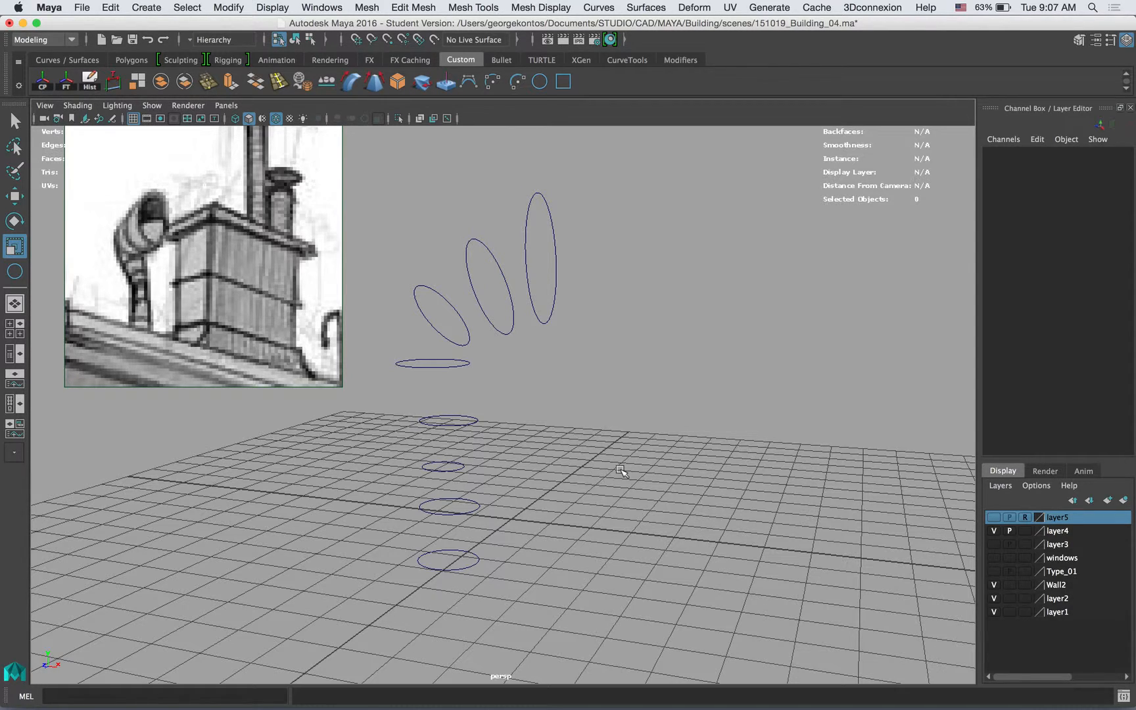
left_click_drag(603, 444, 559, 494, "alt")
left_click(485, 565)
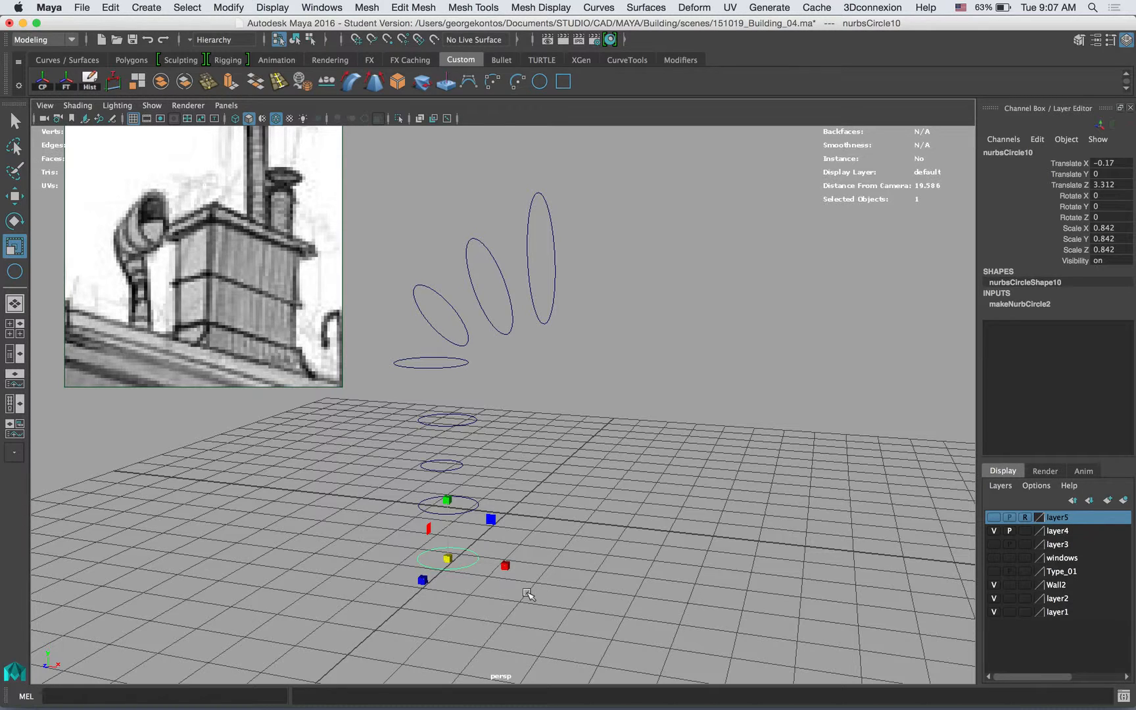
key("q")
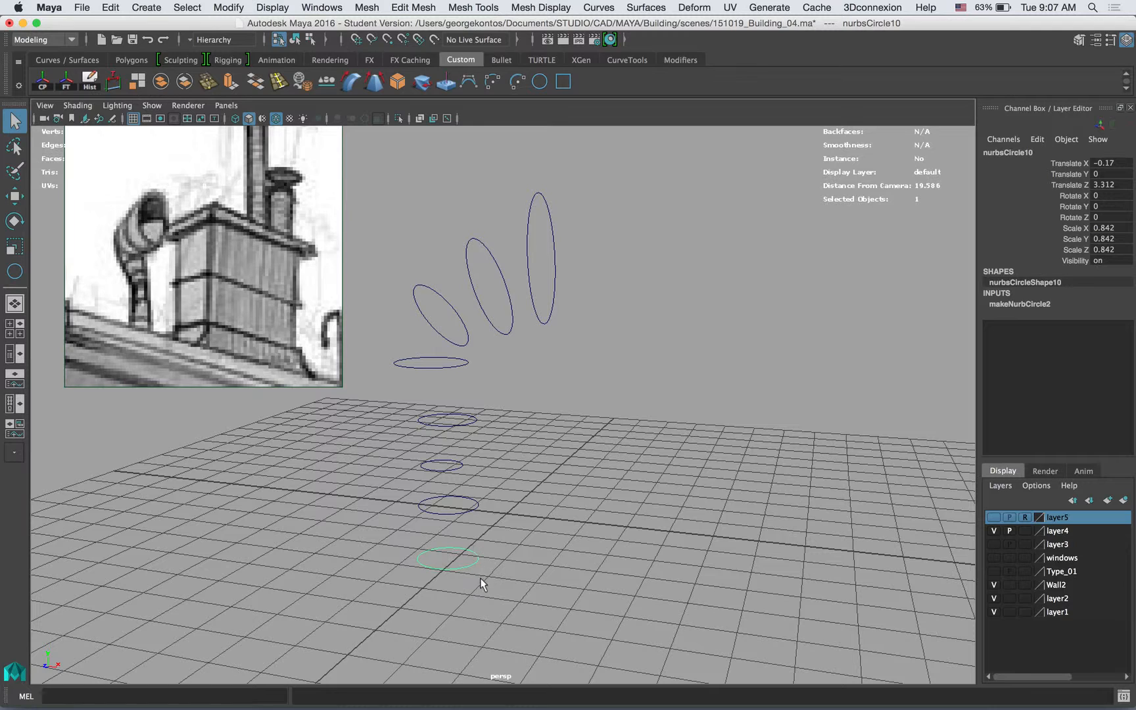
left_click(476, 505, "shift")
left_click(462, 466, "shift")
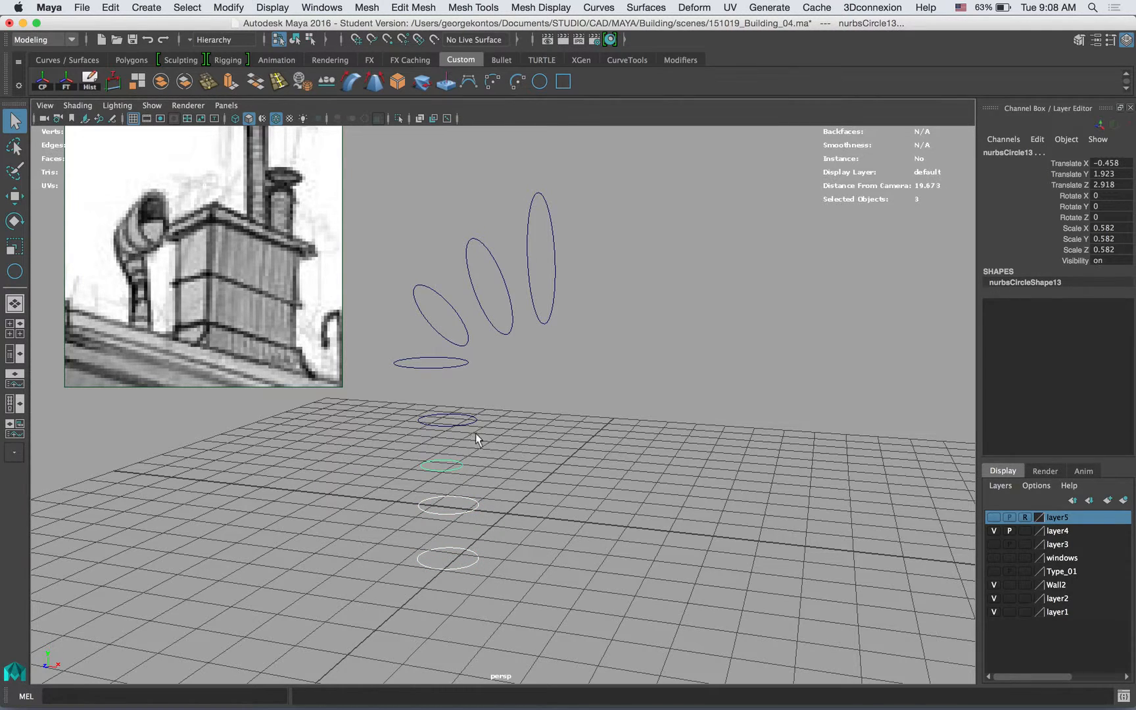
left_click(463, 414, "shift")
left_click(464, 362, "shift")
left_click(422, 299, "shift")
left_click(498, 280, "shift")
left_click(553, 227, "shift")
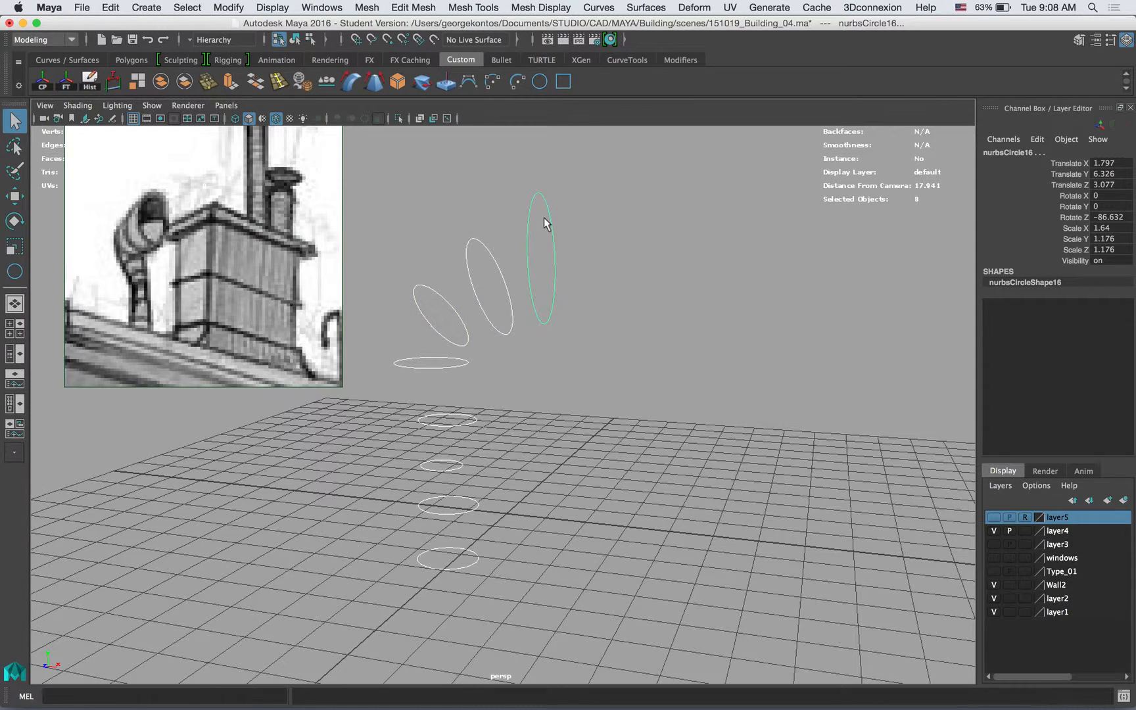
left_click_drag(621, 347, 618, 353, "alt")
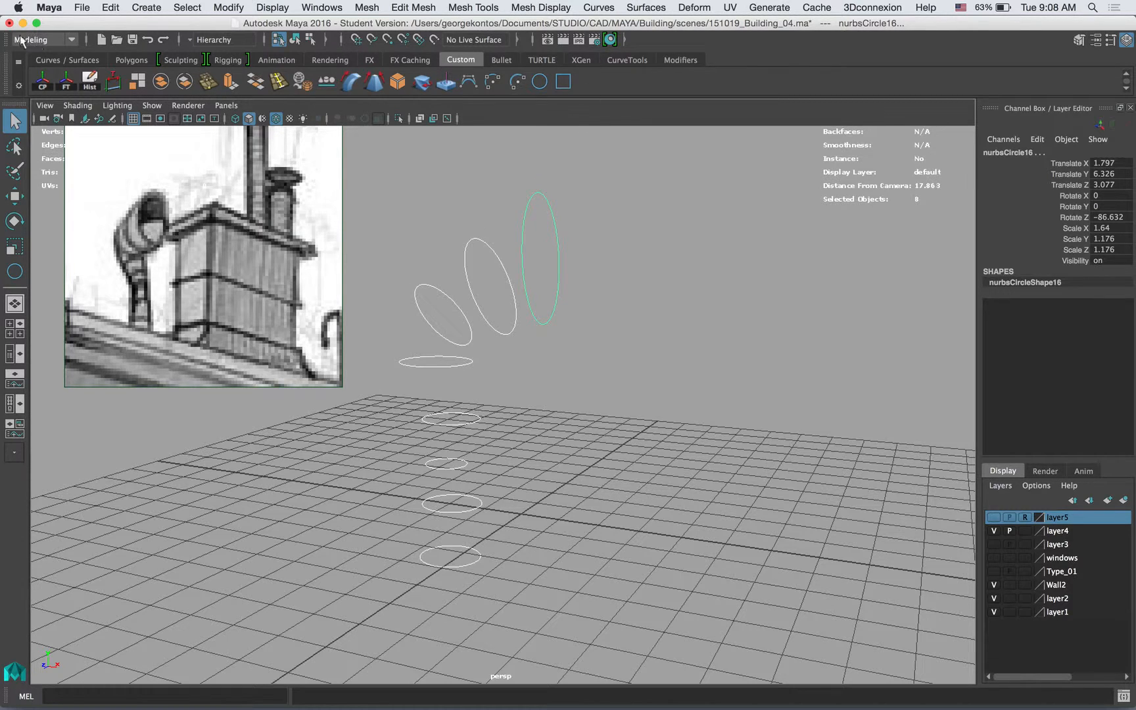
Step: Open the Loft options and reset them to their default settings
left_click(668, 7)
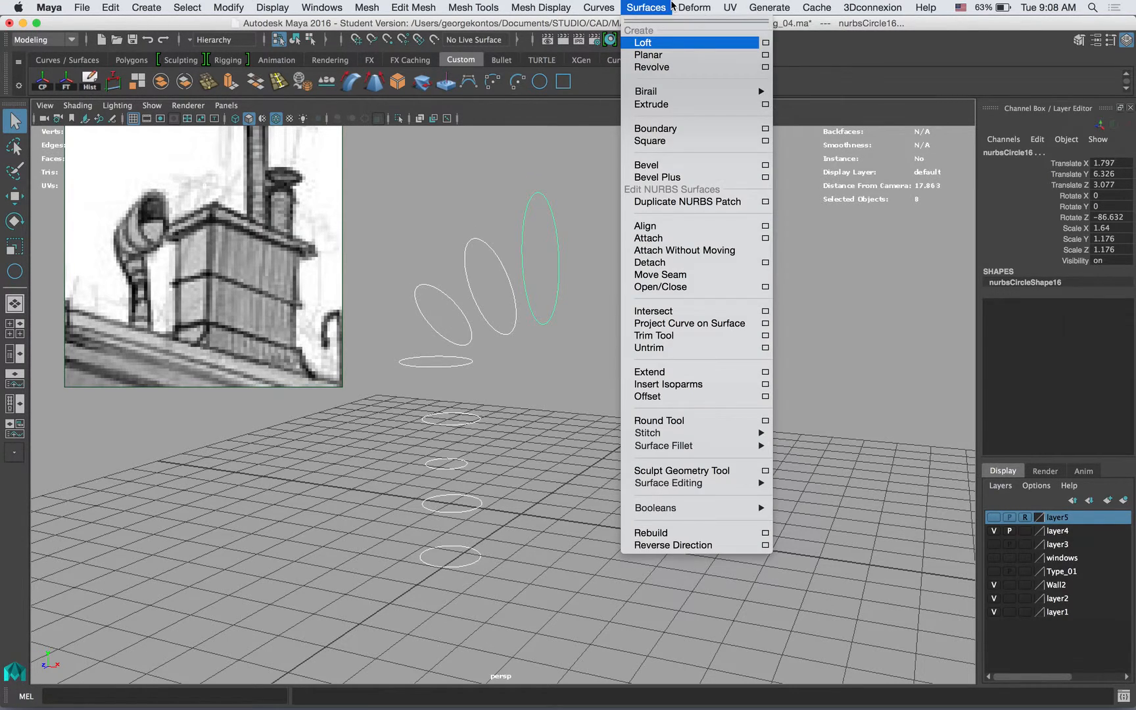
left_click(765, 43)
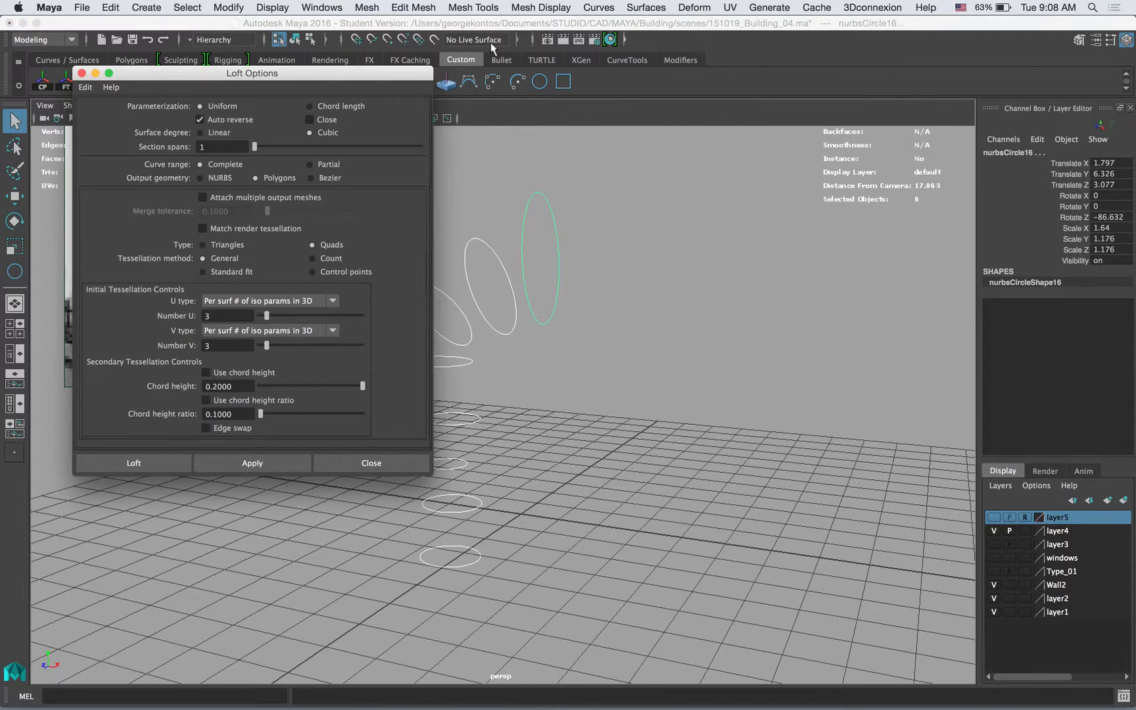
left_click_drag(385, 84, 986, 84)
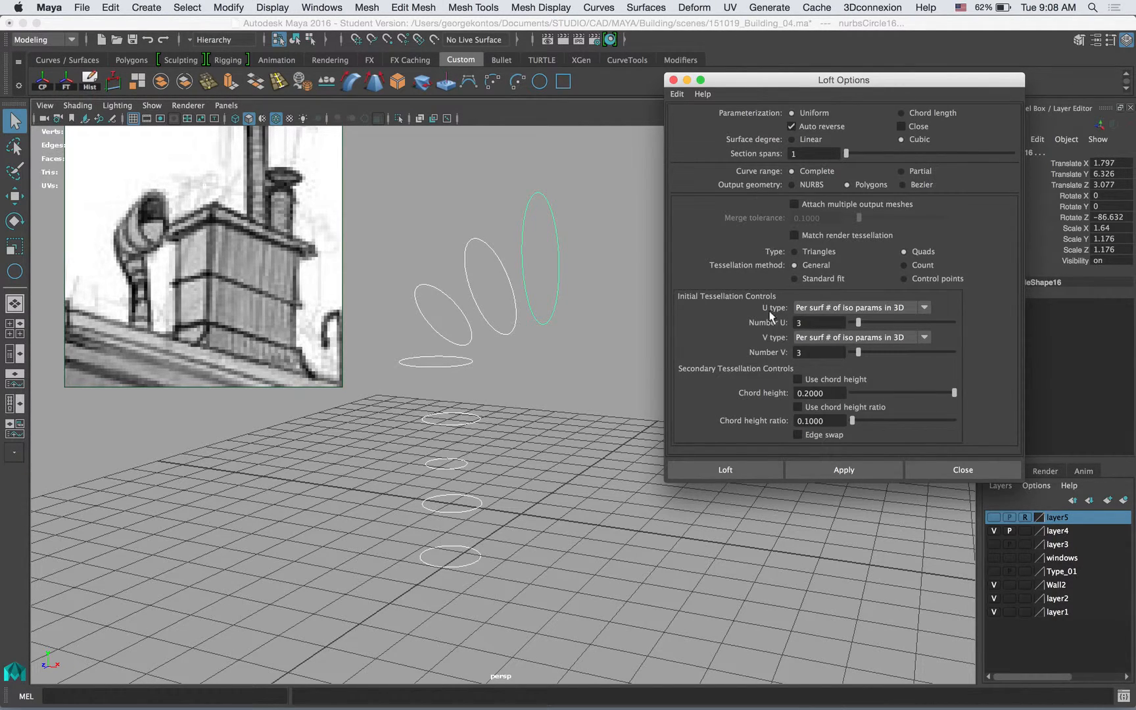
left_click(672, 96)
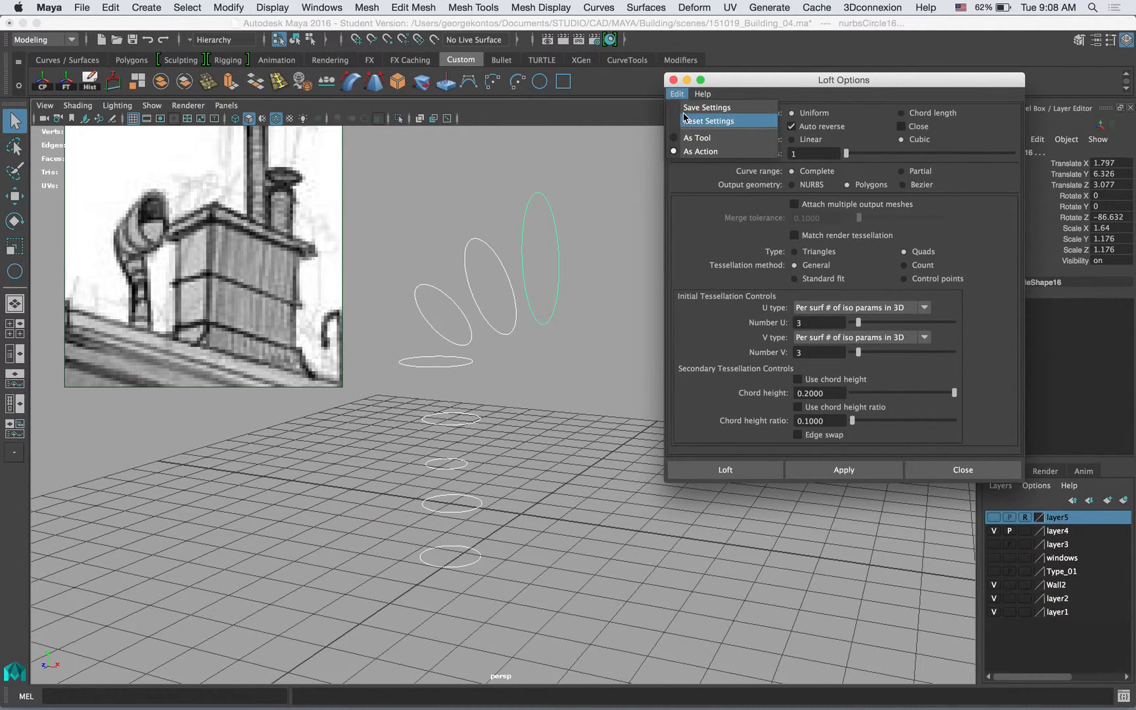
left_click(687, 120)
left_click_drag(747, 85, 695, 137)
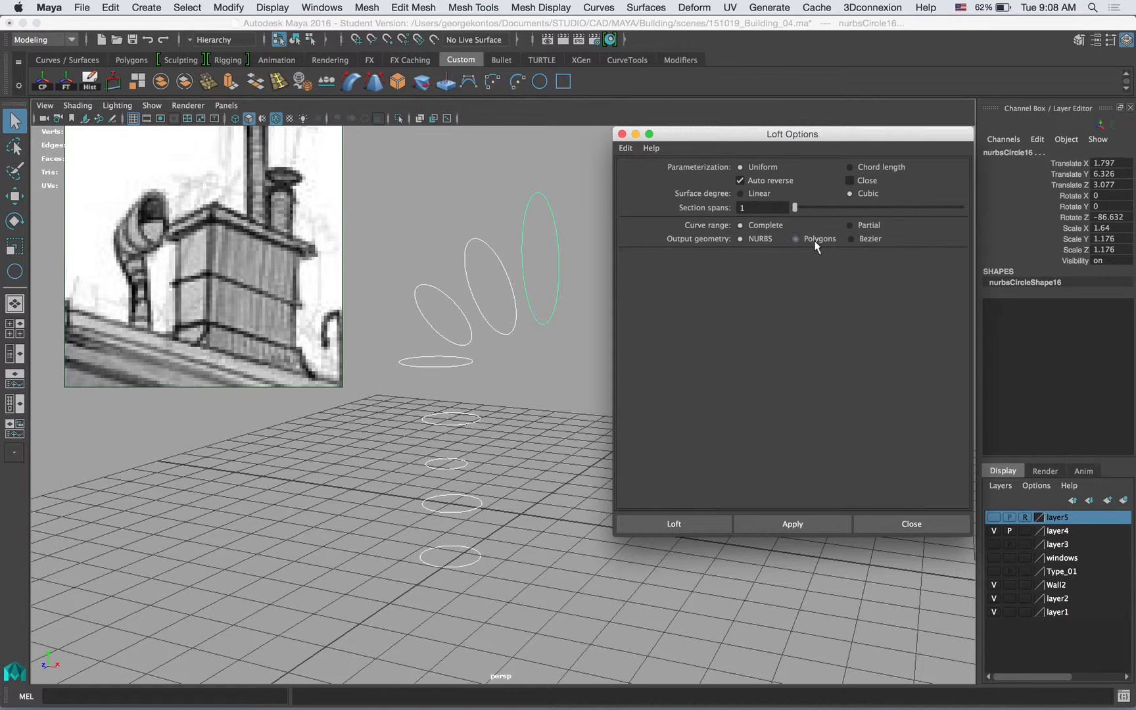
Step: Loft the selected circles with Polygons as output geometry and the General tessellation method
left_click(796, 239)
left_click(743, 320)
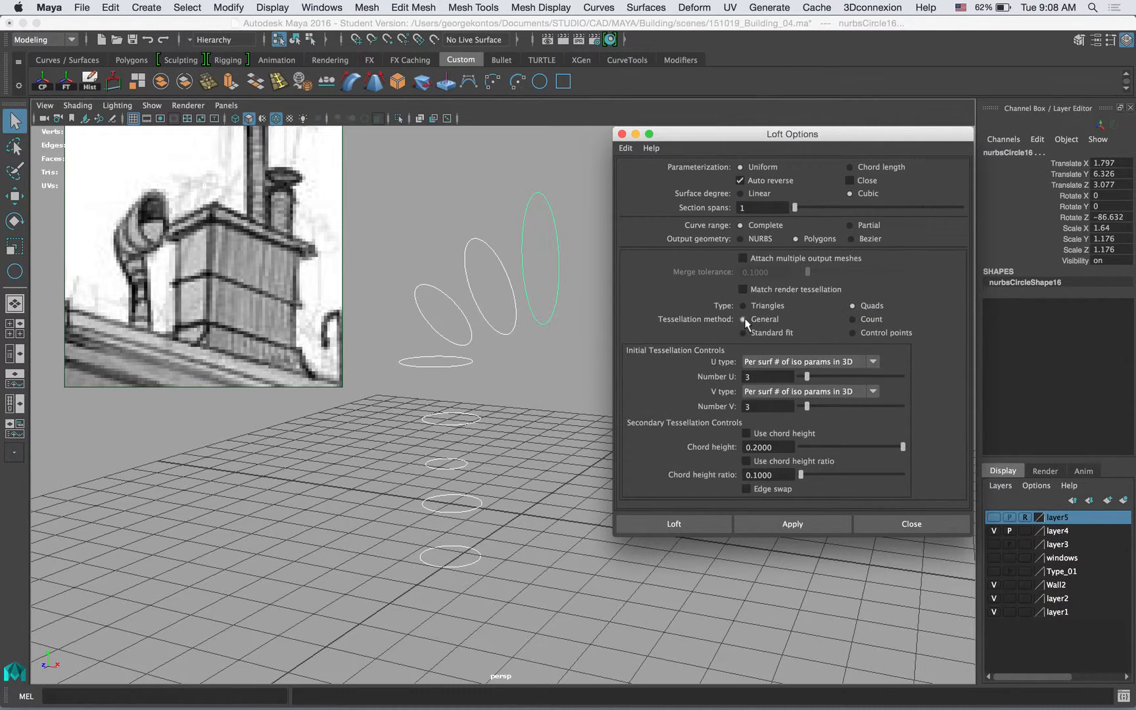
left_click(794, 523)
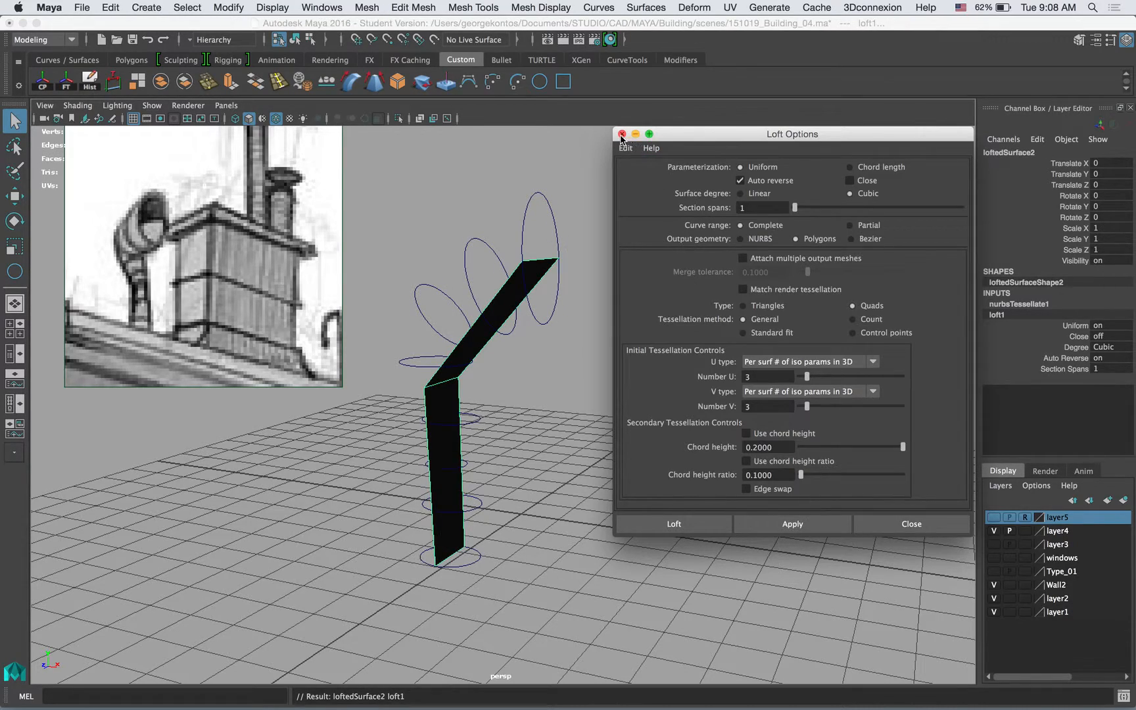
left_click(621, 134)
left_click_drag(591, 262, 549, 239, "alt")
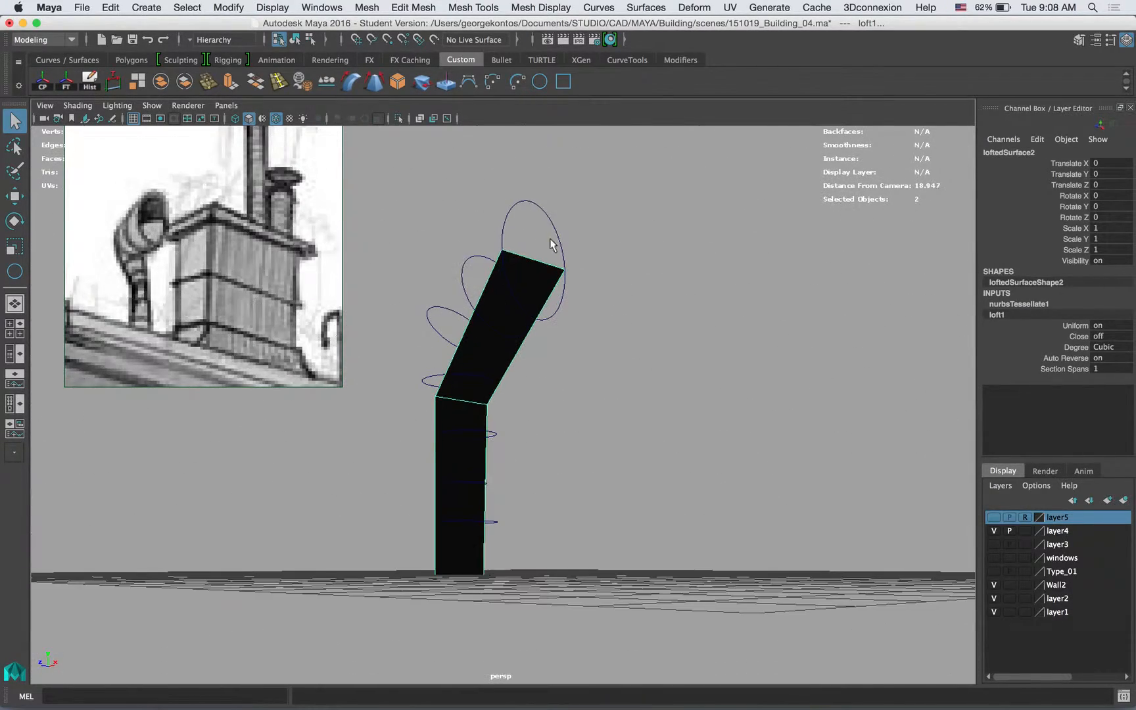
Step: Expand the lofted surface's nurbsTessellate1 attributes and try a V Number of 12
left_click(1016, 305)
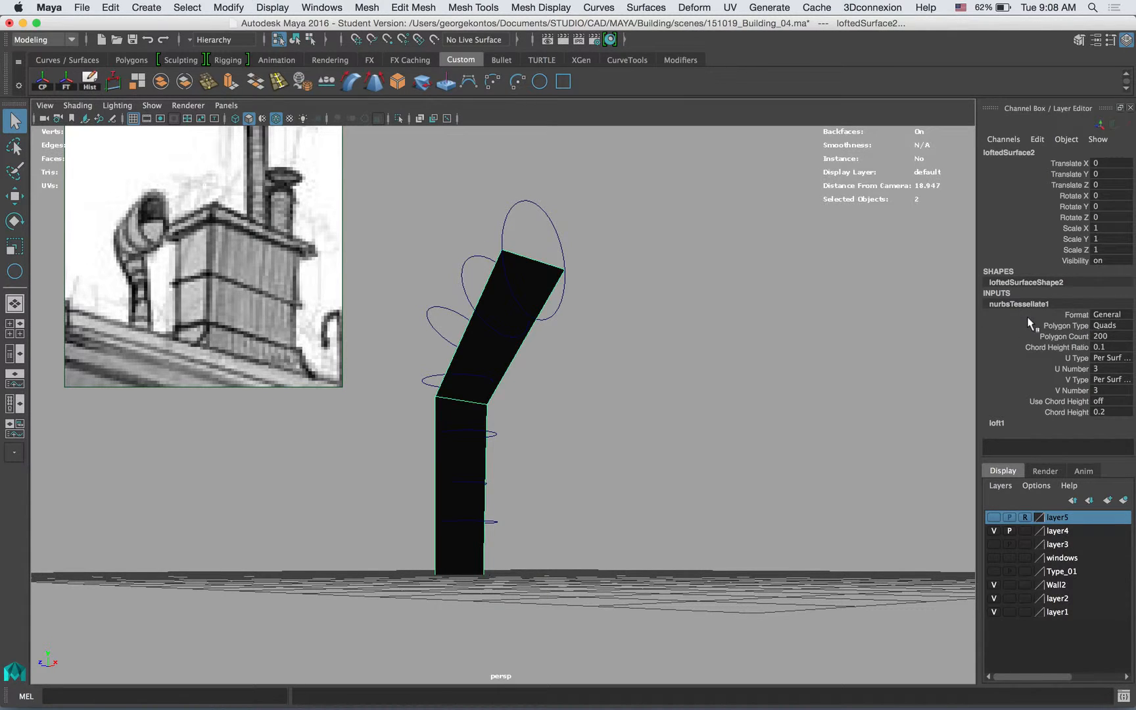
left_click(1072, 391)
middle_click_drag(859, 335, 891, 328)
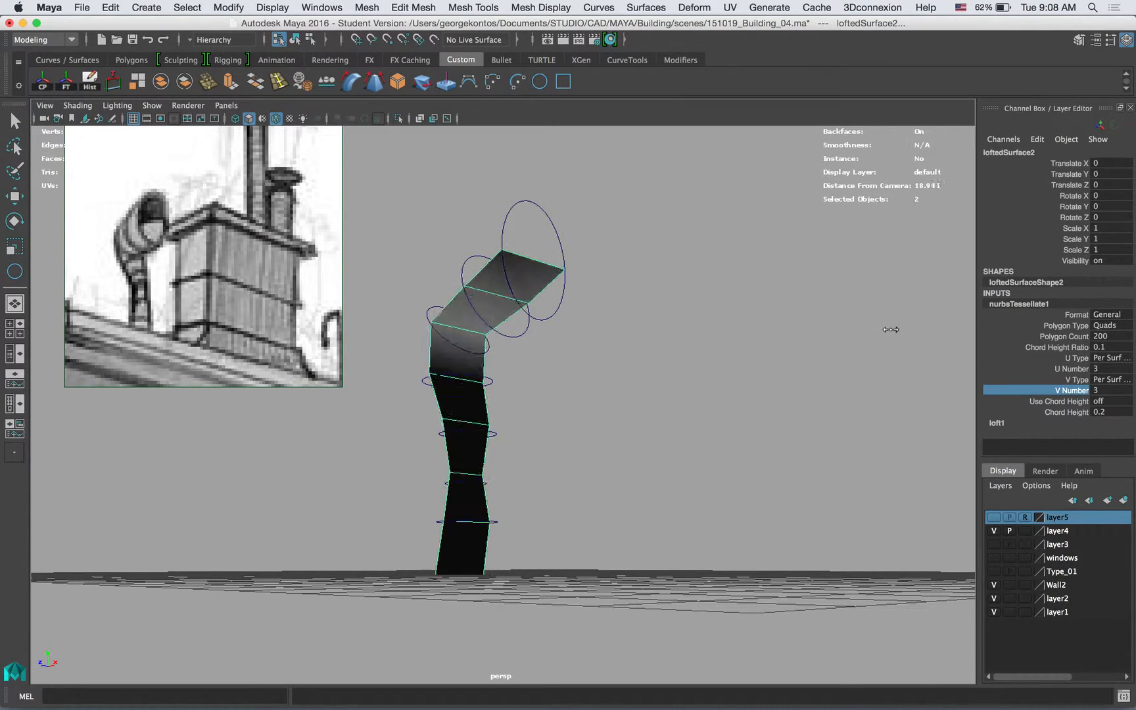
double_click(1109, 392)
type("8")
key("Return")
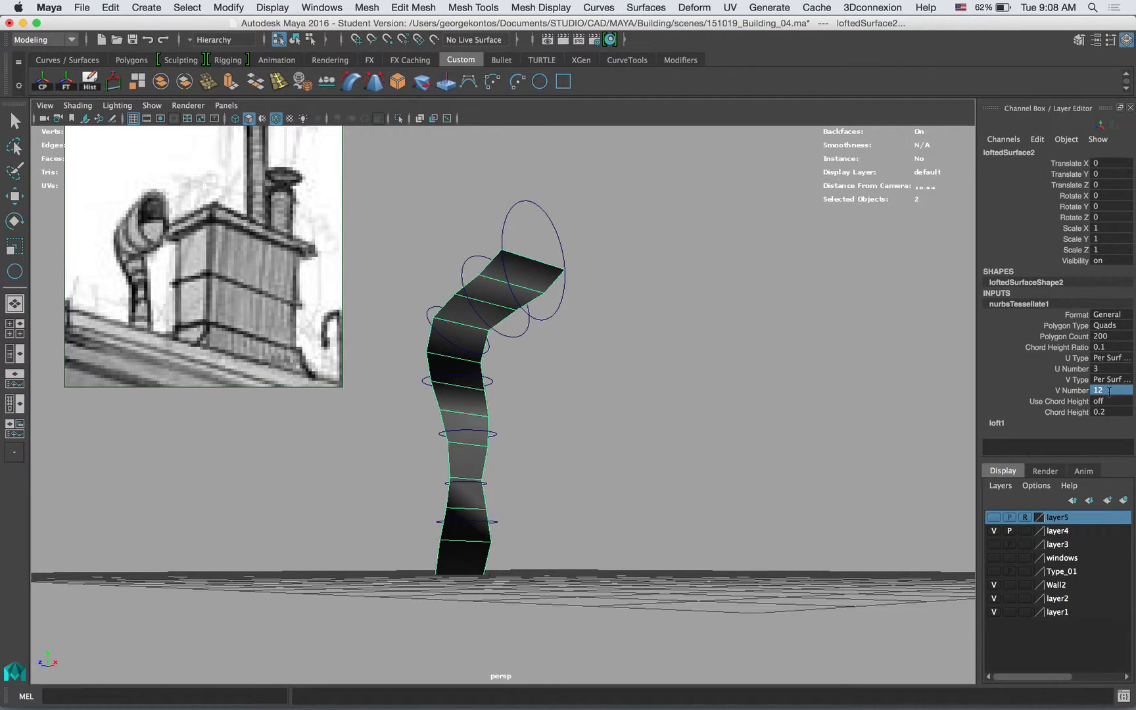
Step: Set the lofted surface's V Number to 8 and U Number to 12
double_click(1109, 392)
type("8")
key("Return")
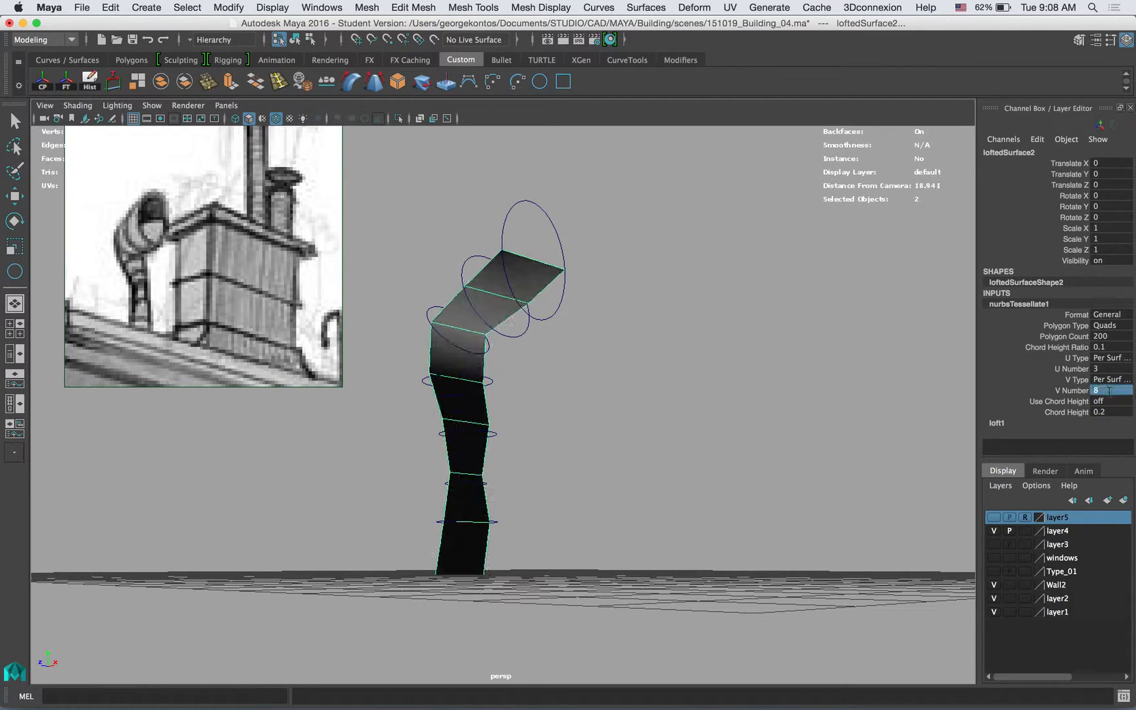
double_click(1109, 369)
type("12")
key("Return")
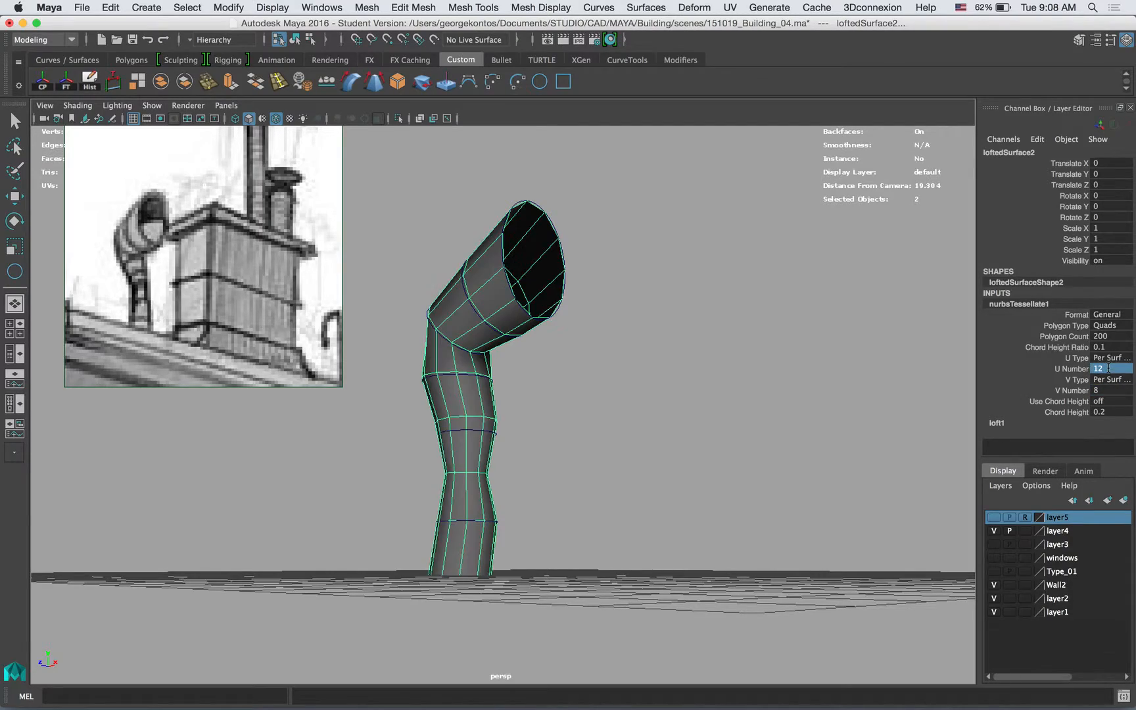
Step: Set the lofted pipe's V Number to 10 for a smoother bend
left_click_drag(598, 339, 643, 345, "alt")
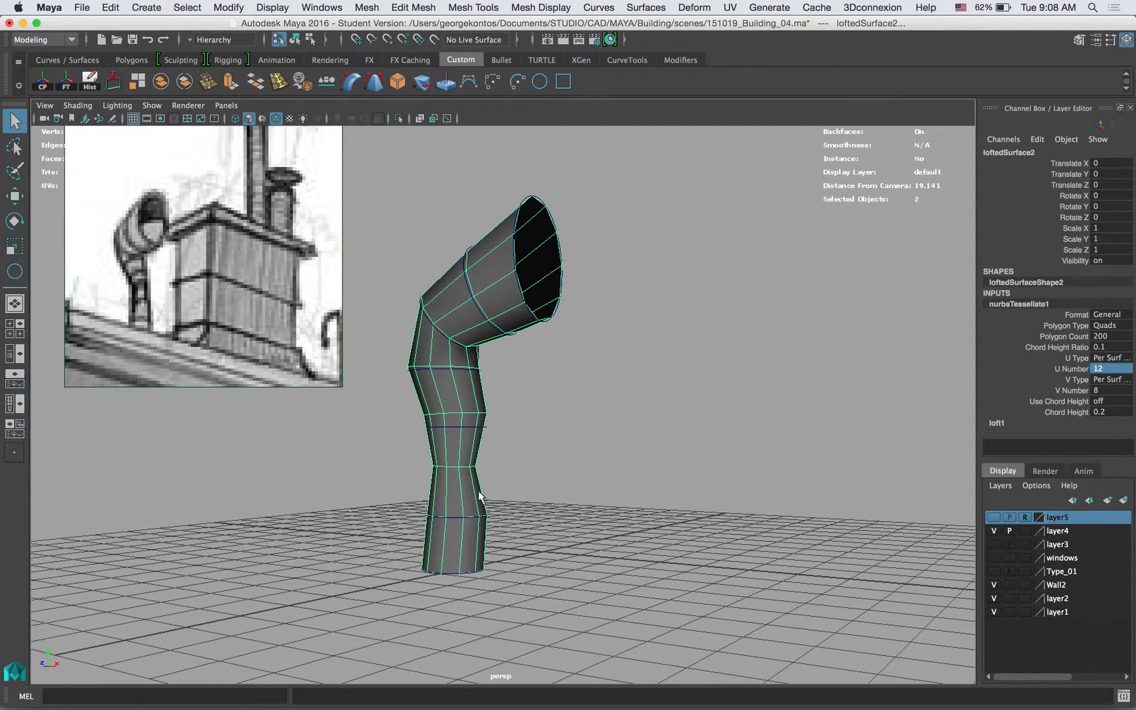
left_click_drag(590, 366, 522, 297, "alt")
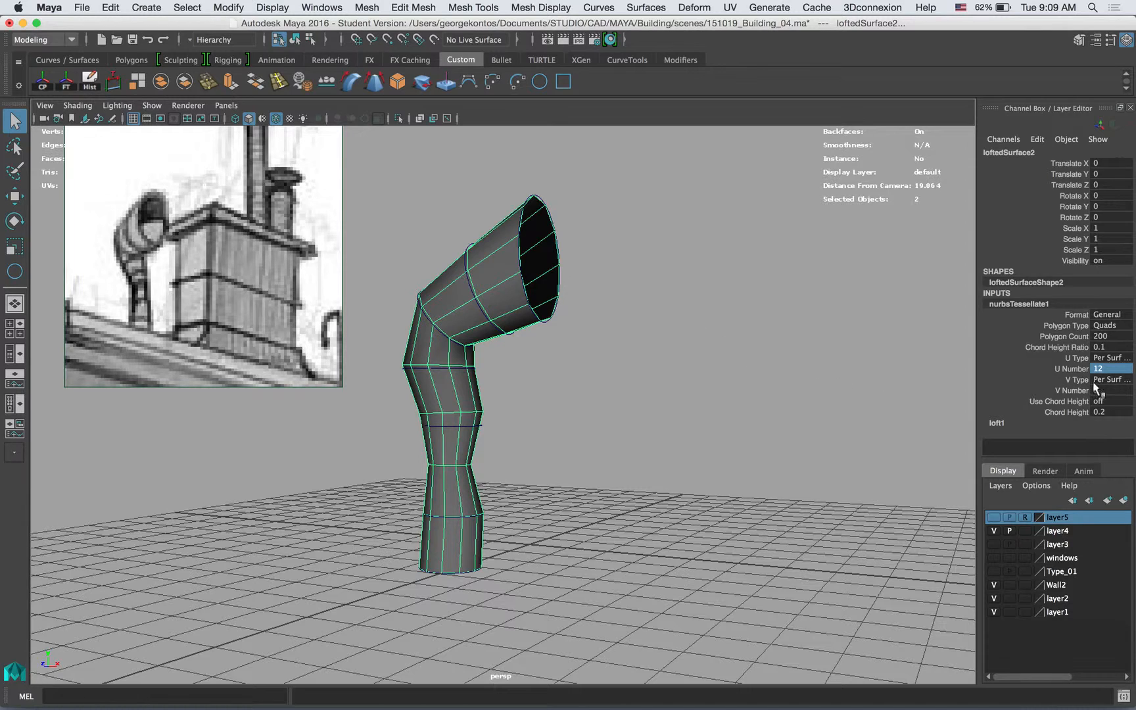
double_click(1110, 391)
type("10")
key("Return")
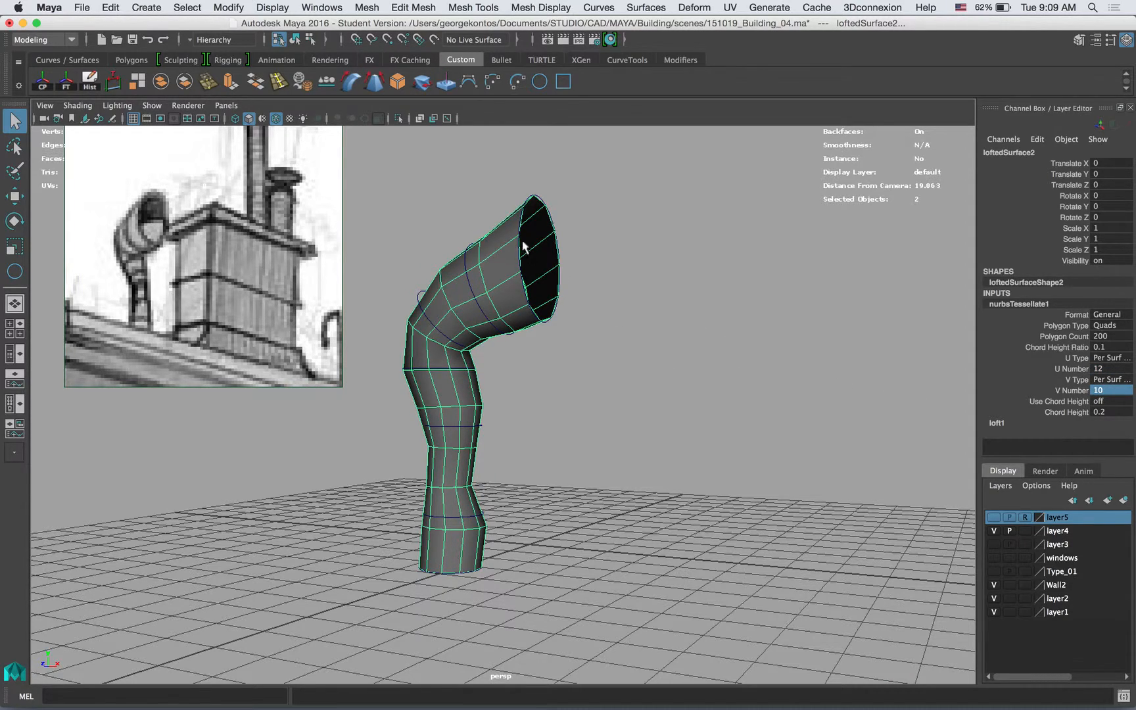
Step: Put only the lofted pipe on a new display layer and set that layer to Reference
left_click(539, 200)
left_click_drag(607, 257, 555, 261, "alt")
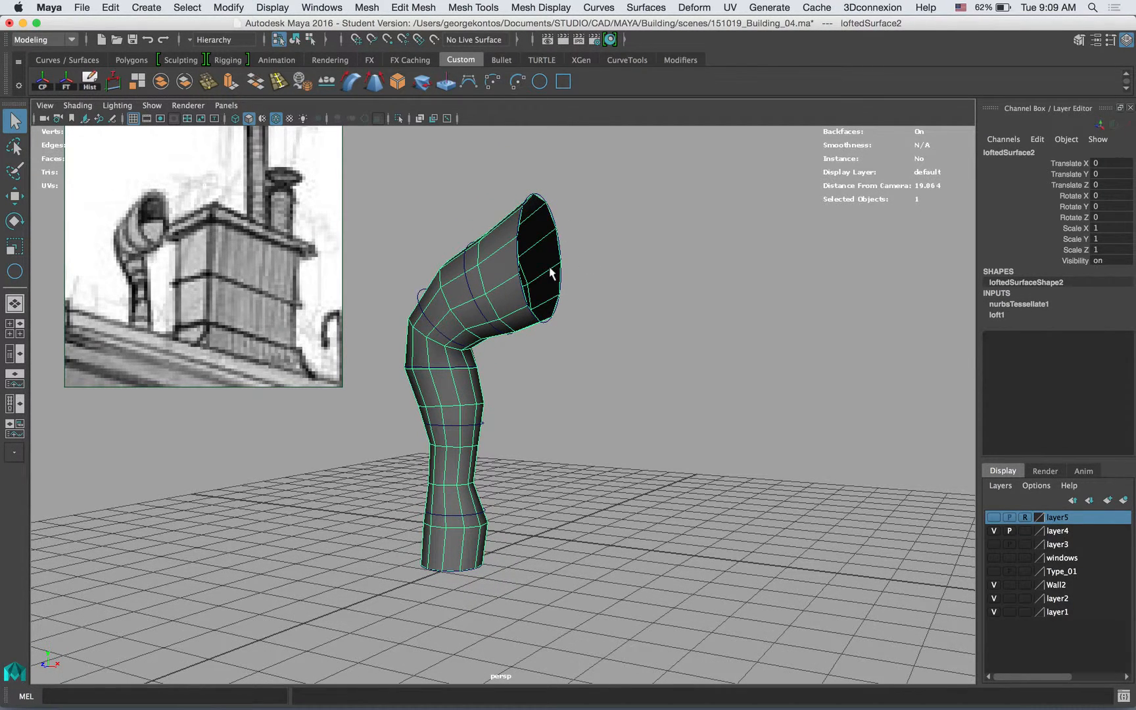
left_click(570, 318)
left_click(527, 281)
scroll(557, 296, "up", 5)
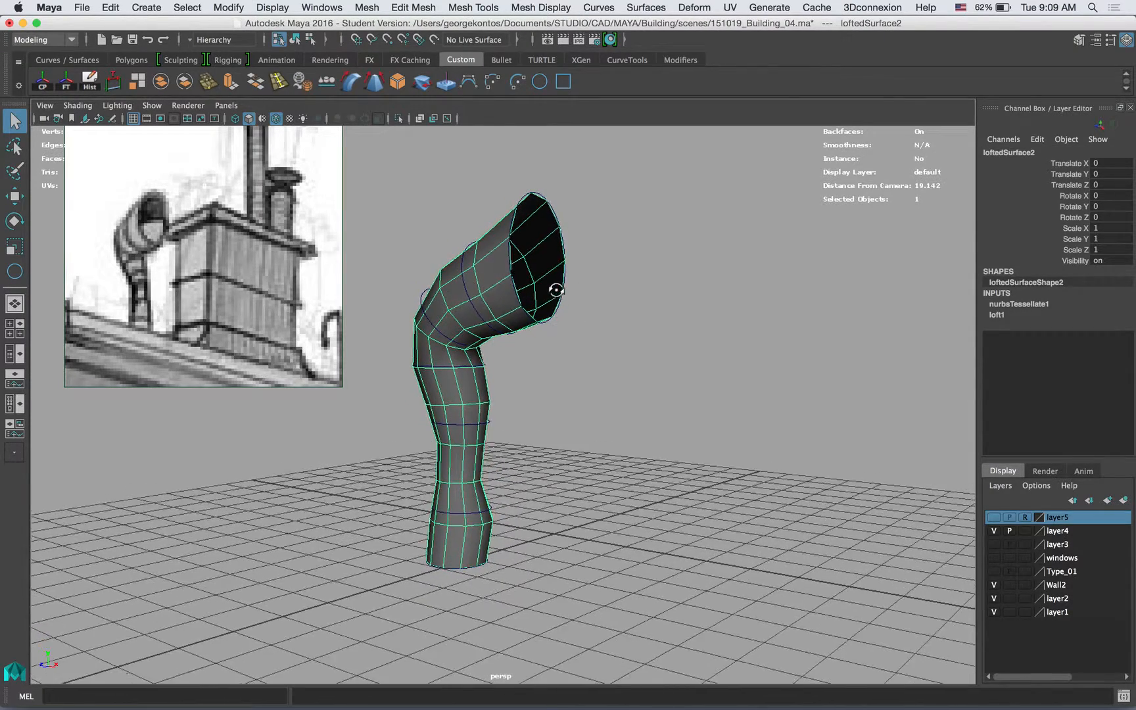
left_click(1124, 501)
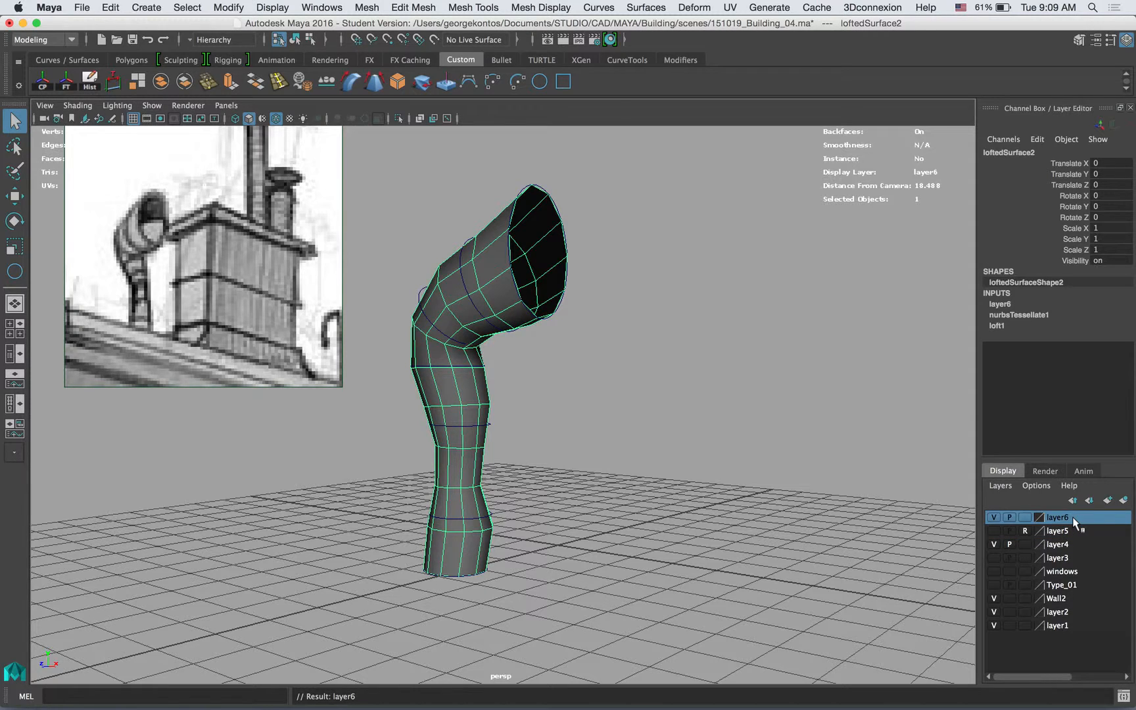
left_click(1025, 517)
left_click(1025, 517)
Step: Select the mouth circle and move it to about X 1.82, Y 6.17, Z 3.07
left_click(730, 382)
left_click(544, 323)
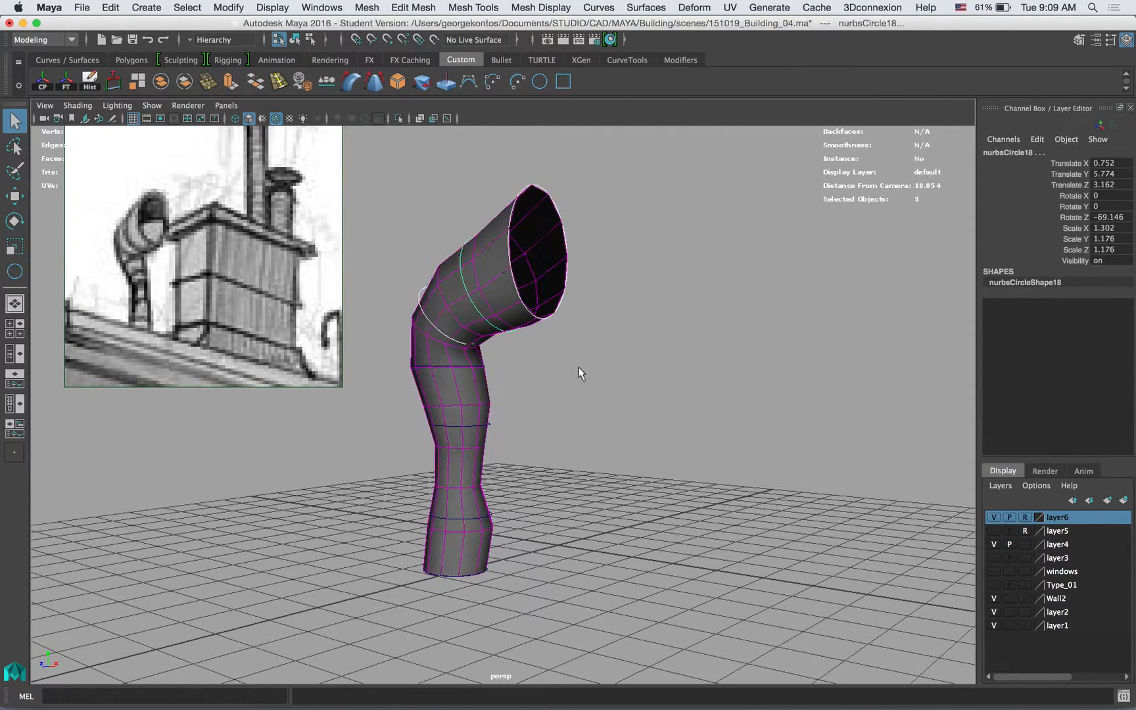
left_click(547, 203)
left_click_drag(527, 147, 572, 198)
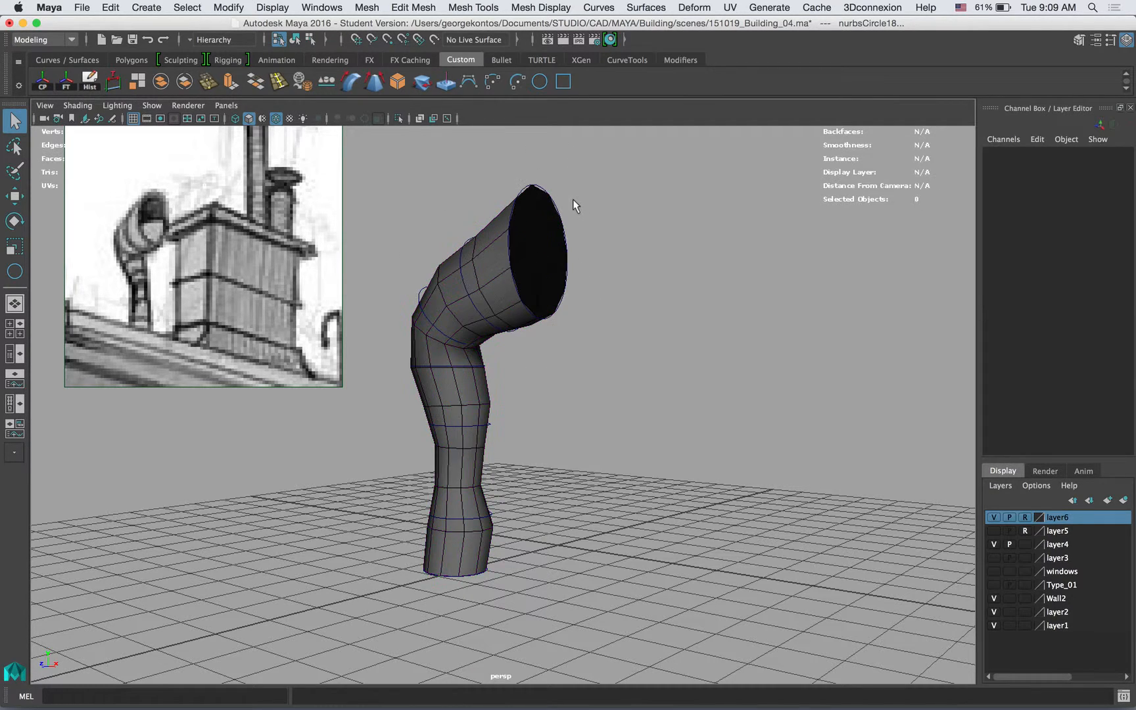
key("w")
left_click_drag(539, 252, 508, 446)
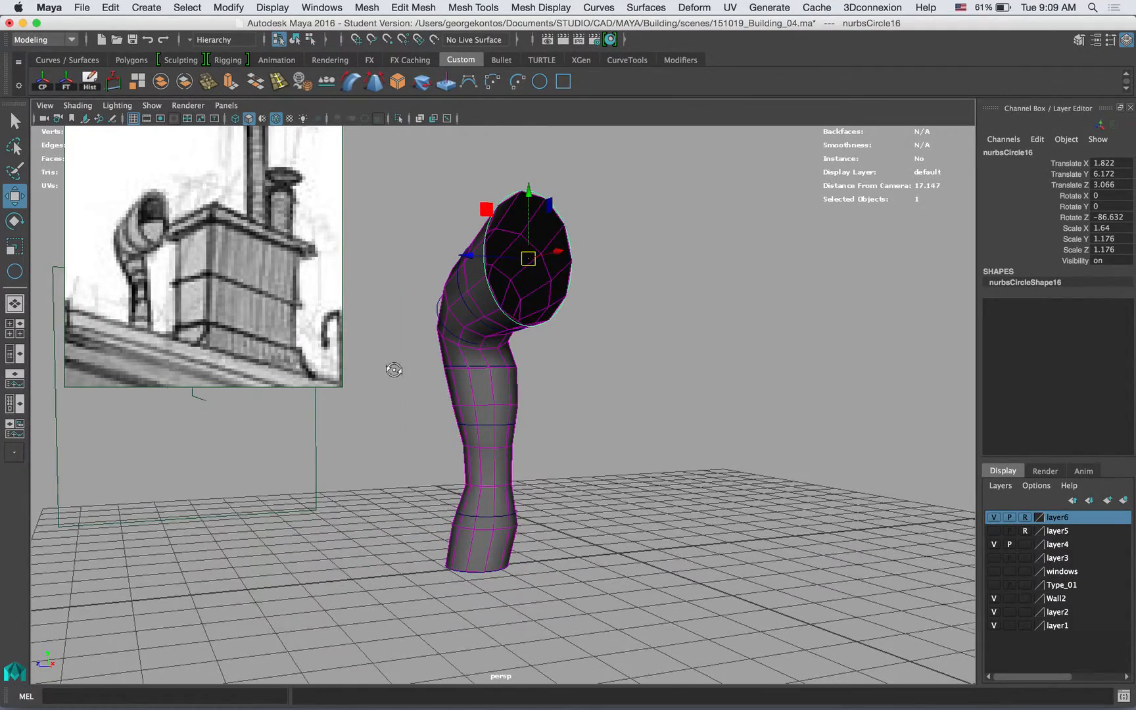
left_click_drag(393, 370, 403, 373, "alt")
left_click_drag(458, 332, 470, 277, "alt")
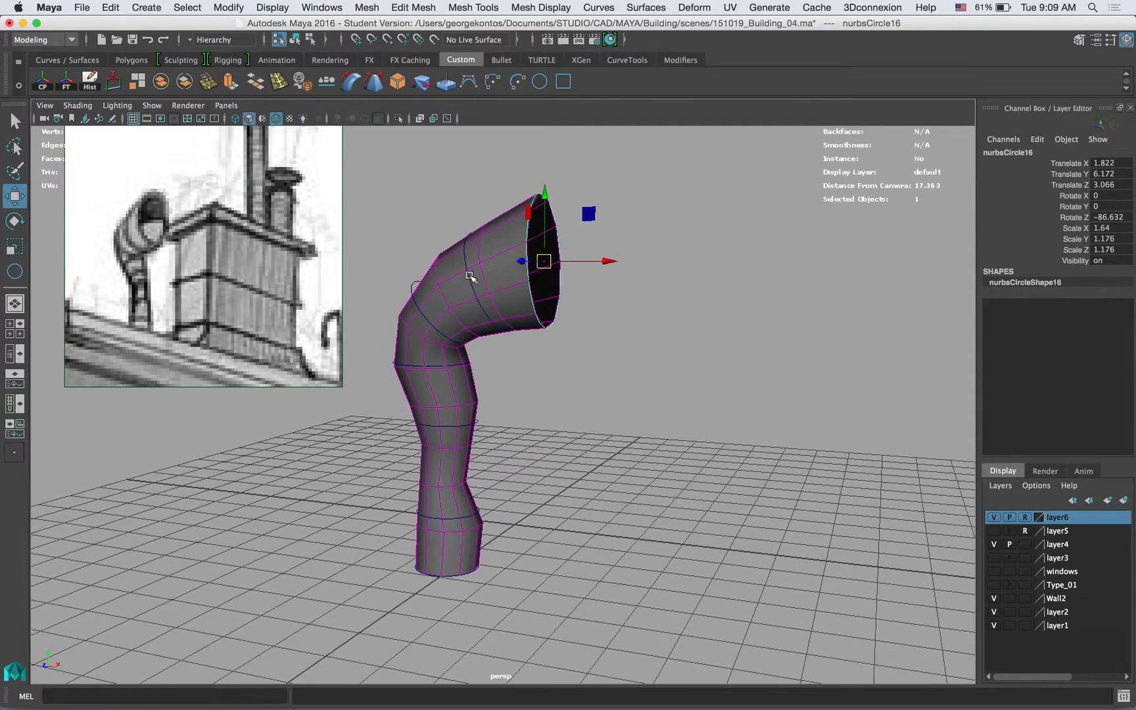
Step: Move the circle at the pipe's bend to about X -0.33, Y 5.40, tilt it to about -60° in Z, and adjust its scale
left_click(417, 291)
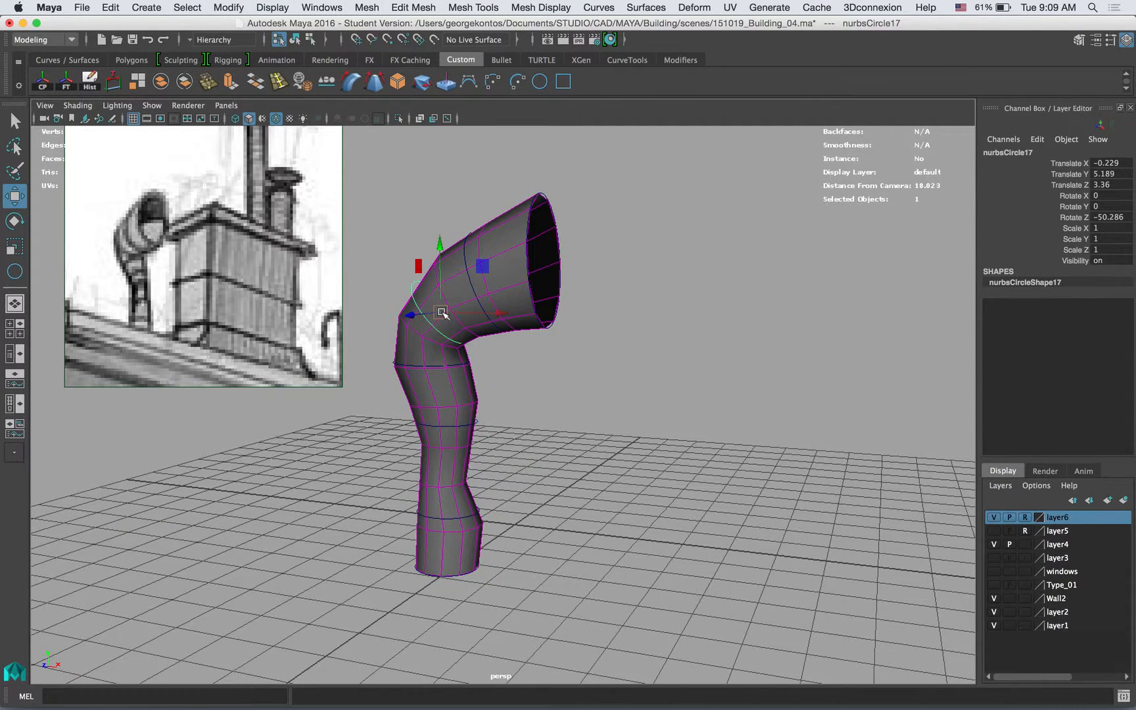
left_click_drag(439, 307, 433, 301)
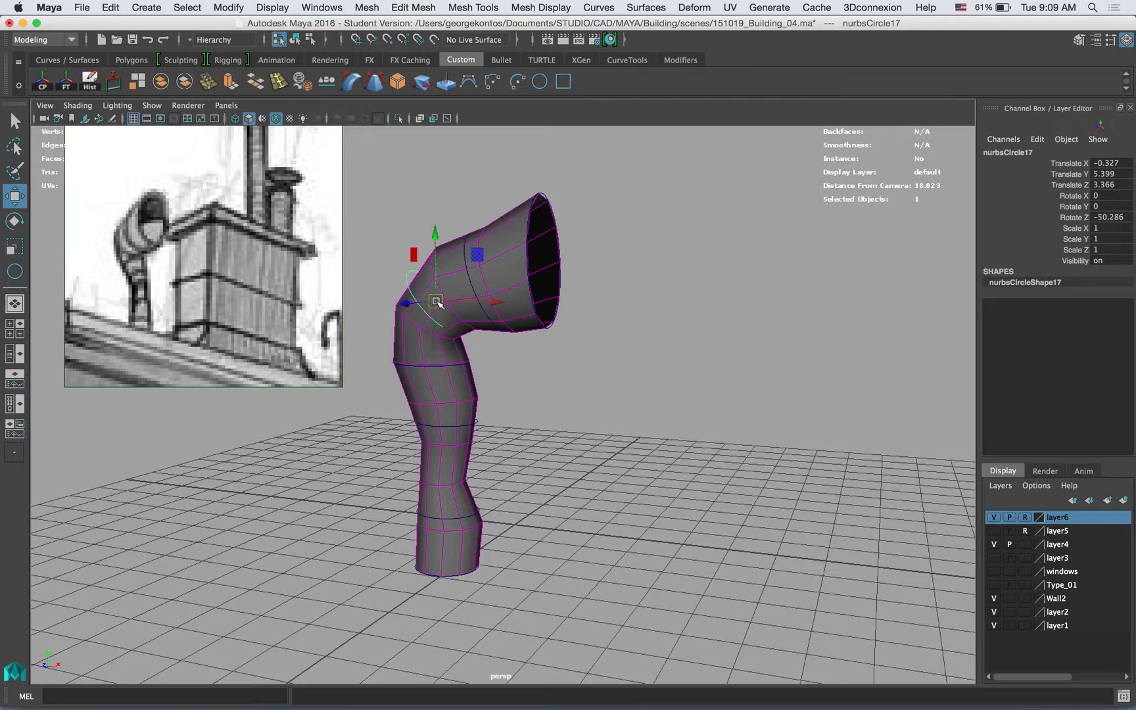
key("e")
left_click_drag(468, 254, 474, 260)
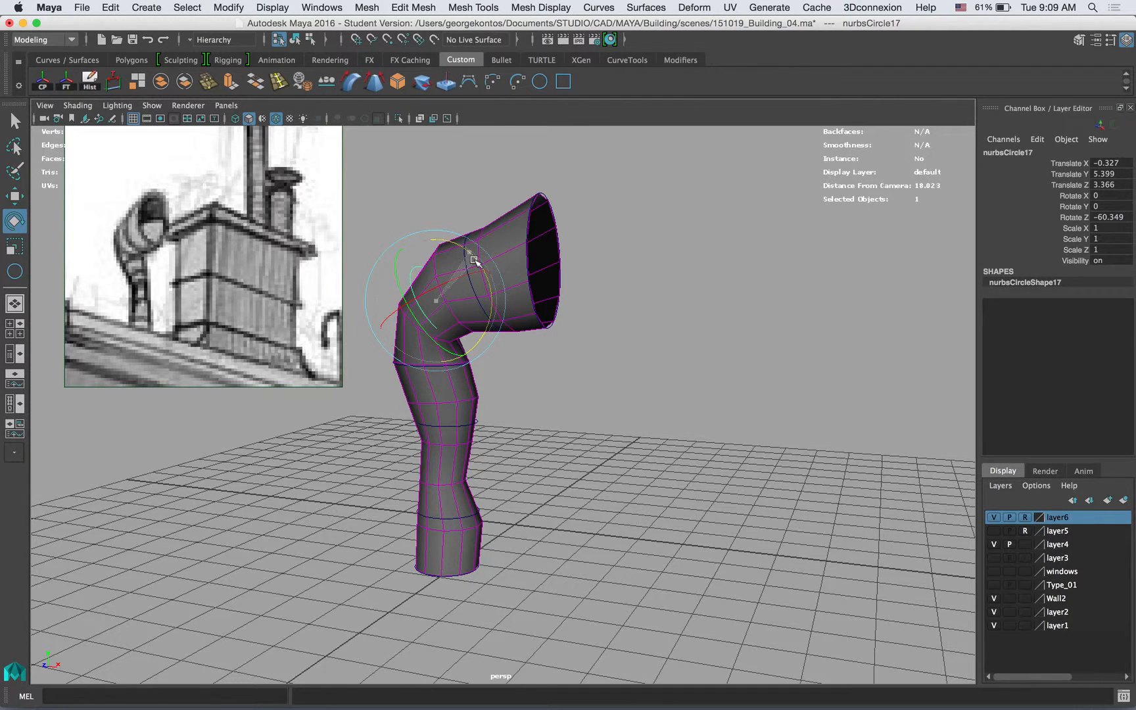
key("r")
left_click_drag(436, 301, 544, 228)
Step: Tilt the circle midway up the pipe's shaft about 8° in X and move it to about Y 2.99, Z 2.87
left_click(466, 259)
key("w")
key("e")
left_click_drag(539, 228, 500, 411, "alt")
left_click(502, 426)
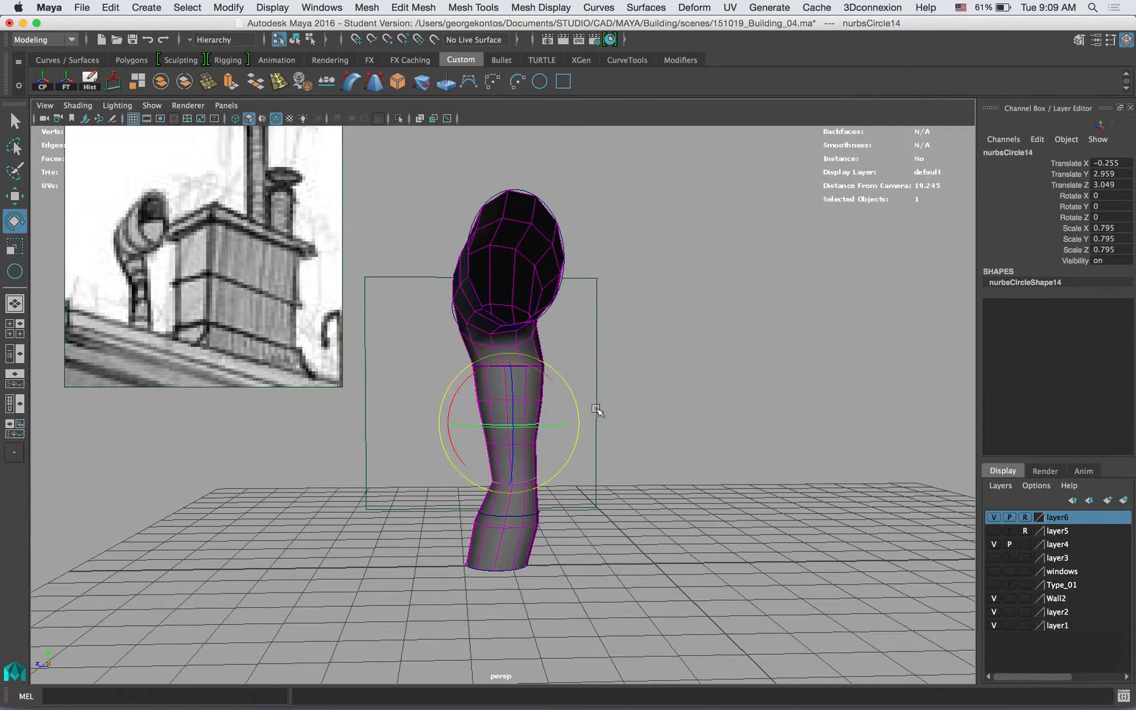
left_click_drag(564, 378, 561, 371)
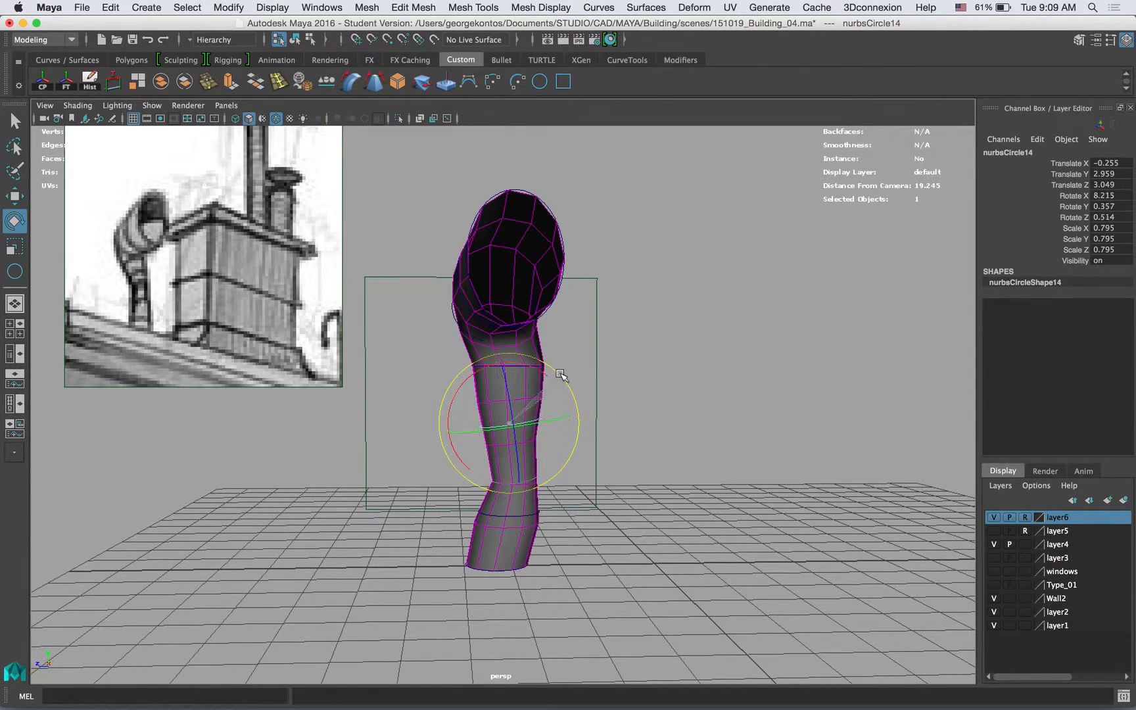
key("w")
left_click_drag(518, 424, 526, 423)
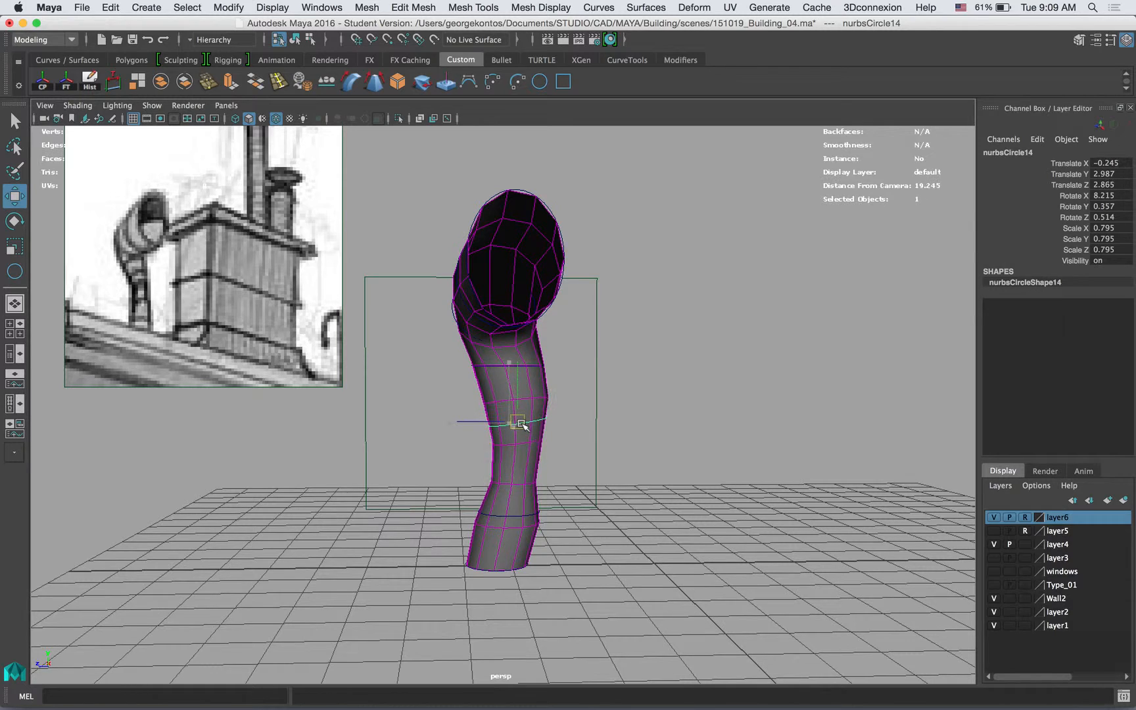
Step: Turn on X-ray shading and reposition the narrowest circle in the lower half of the pipe
left_click(518, 482)
left_click_drag(530, 482, 550, 466, "alt")
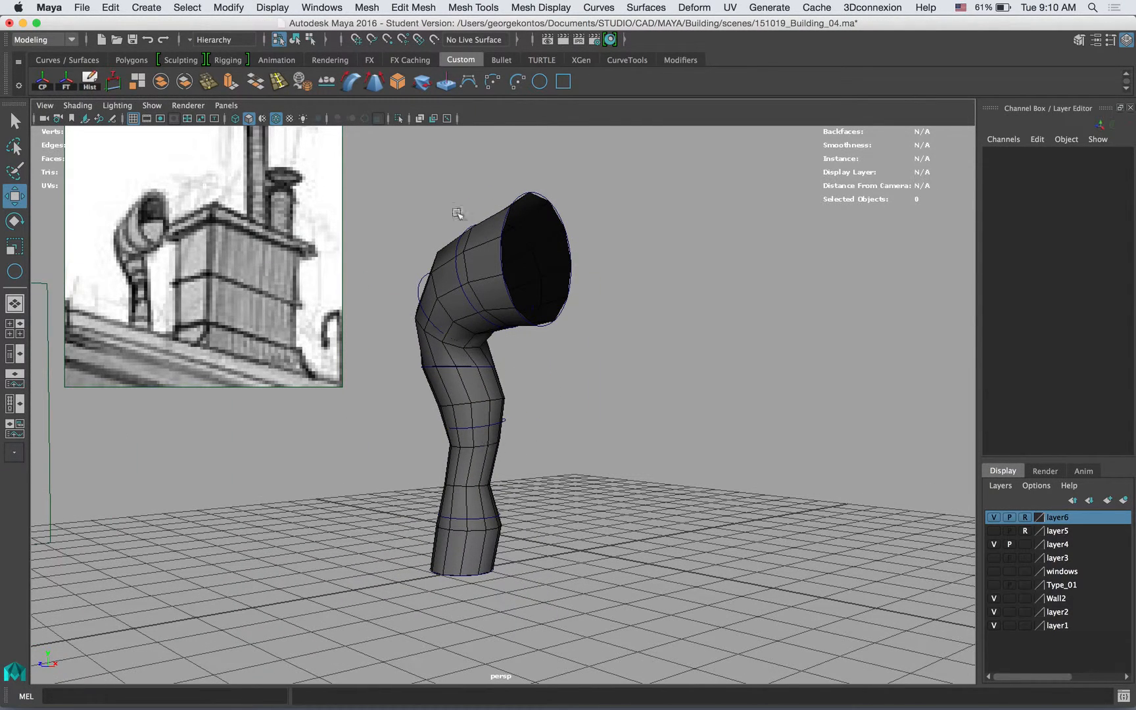
left_click(419, 118)
left_click_drag(545, 352, 511, 423, "alt")
left_click(515, 421)
left_click(511, 485)
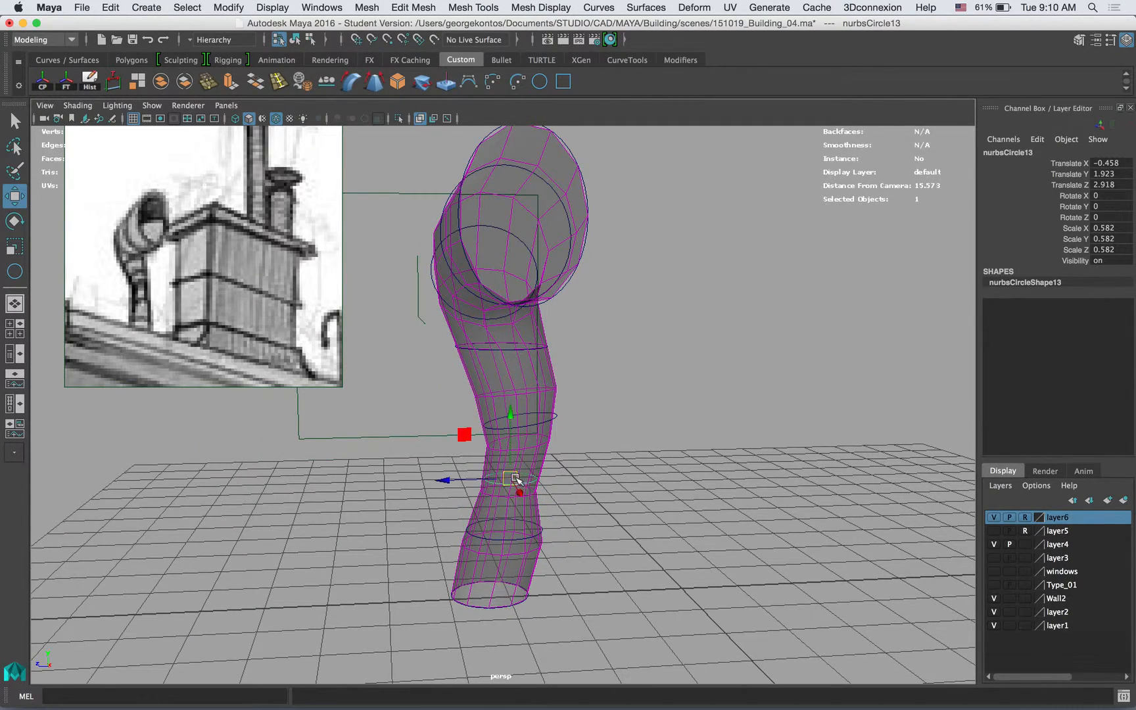
left_click_drag(515, 479, 516, 486)
key("r")
Step: Scale the circle just above the pipe's base to about 0.76 and tilt it slightly
left_click(513, 538)
left_click(507, 530)
left_click_drag(507, 530, 506, 532)
key("e")
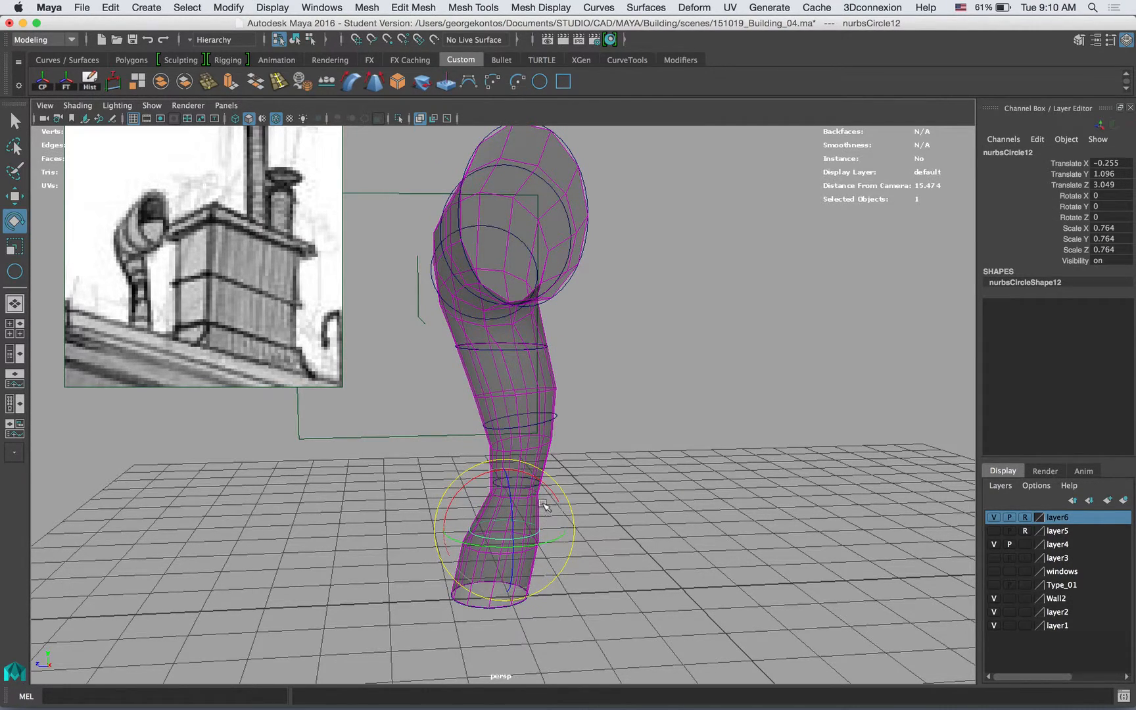
left_click_drag(554, 484, 562, 487)
Step: Select the mouth circle and switch to component mode to edit its control vertices
left_click(556, 417)
left_click_drag(570, 415, 609, 322, "alt")
left_click_drag(589, 190, 578, 236, "alt")
middle_click_drag(578, 235, 611, 299, "alt")
left_click_drag(612, 300, 552, 241, "alt")
left_click(602, 215)
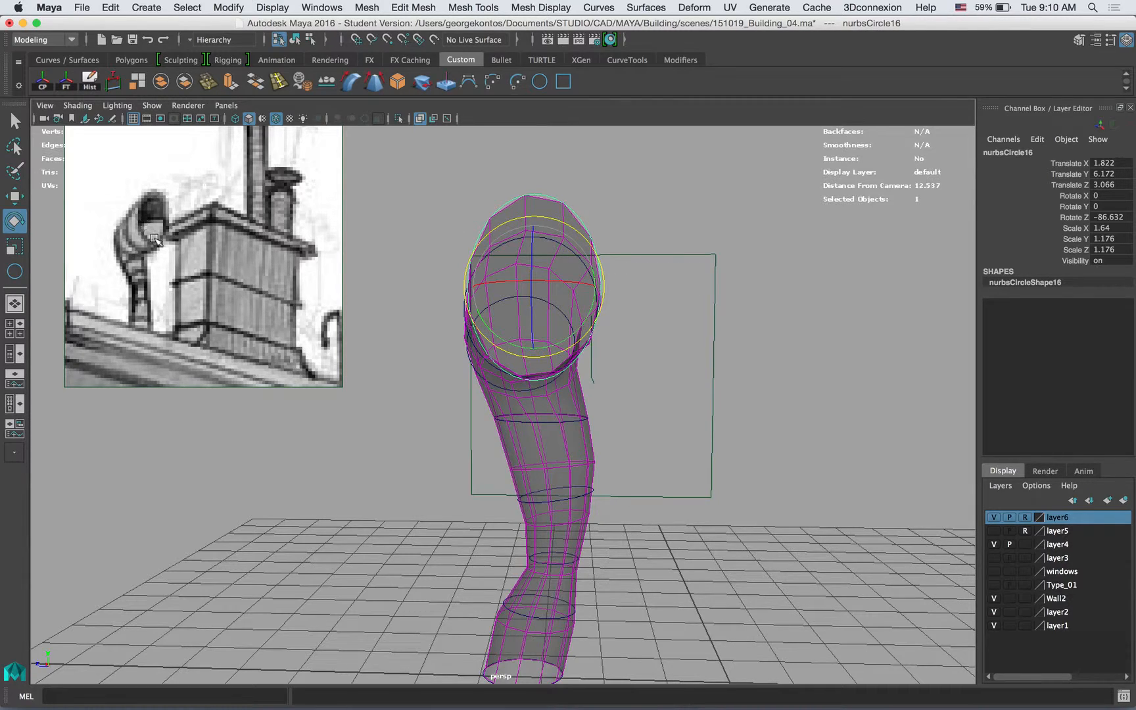
left_click_drag(474, 229, 578, 231, "alt")
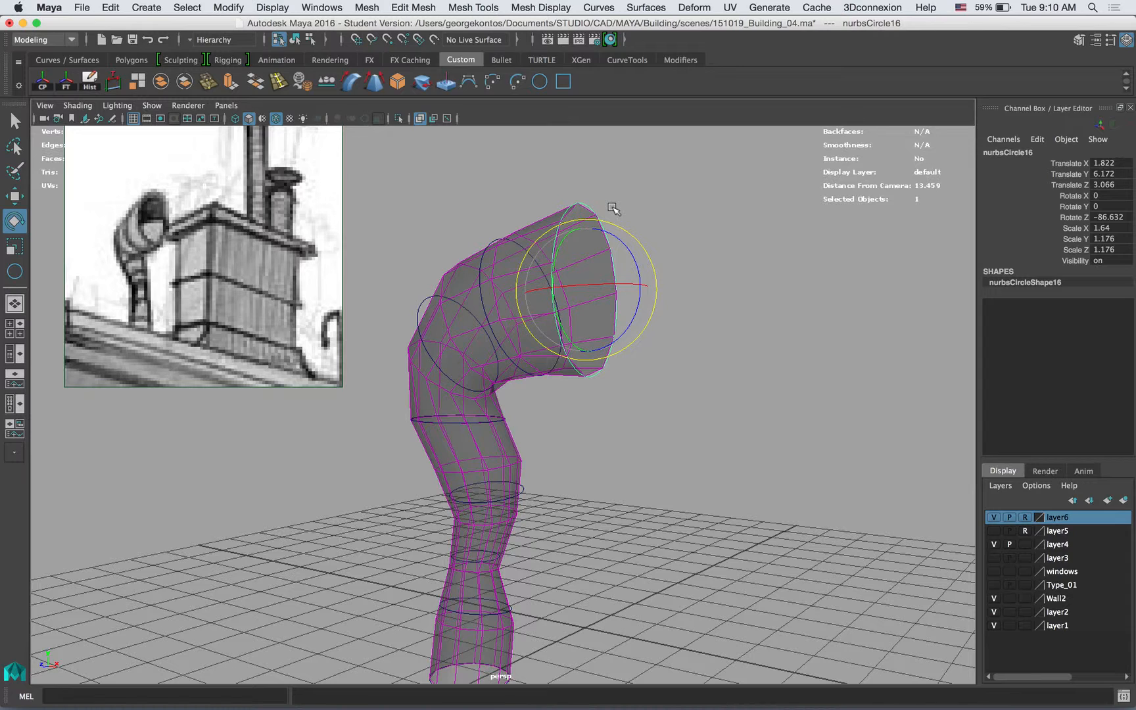
right_click(581, 205)
left_click(589, 211)
left_click_drag(590, 212, 559, 209, "alt")
right_click_drag(581, 199, 537, 191)
left_click_drag(622, 229, 651, 227, "alt")
key("F8")
Step: Rescale the three upper control vertices of the mouth circle and raise the topmost one to make the opening taller
left_click(581, 202)
left_click_drag(678, 238, 679, 239)
left_click_drag(678, 238, 579, 242, "alt")
key("r")
mouse_move(461, 200)
left_mouse_down()
mouse_move(446, 200)
mouse_move(476, 202)
left_mouse_up()
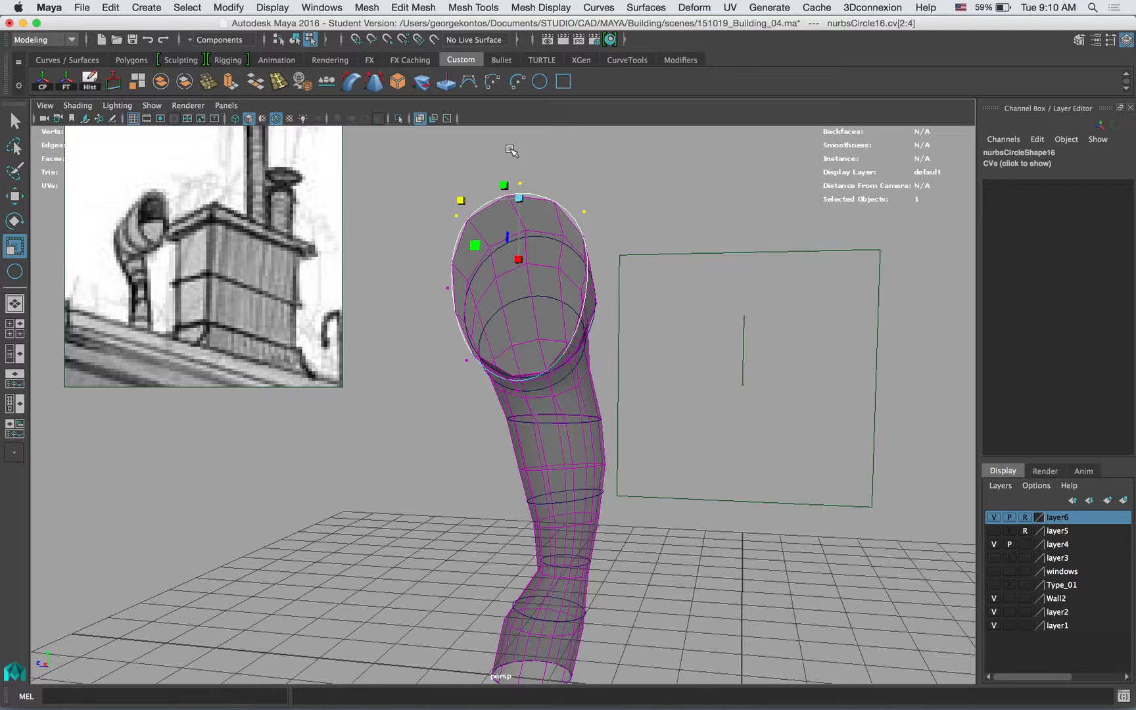
left_click(520, 183)
key("w")
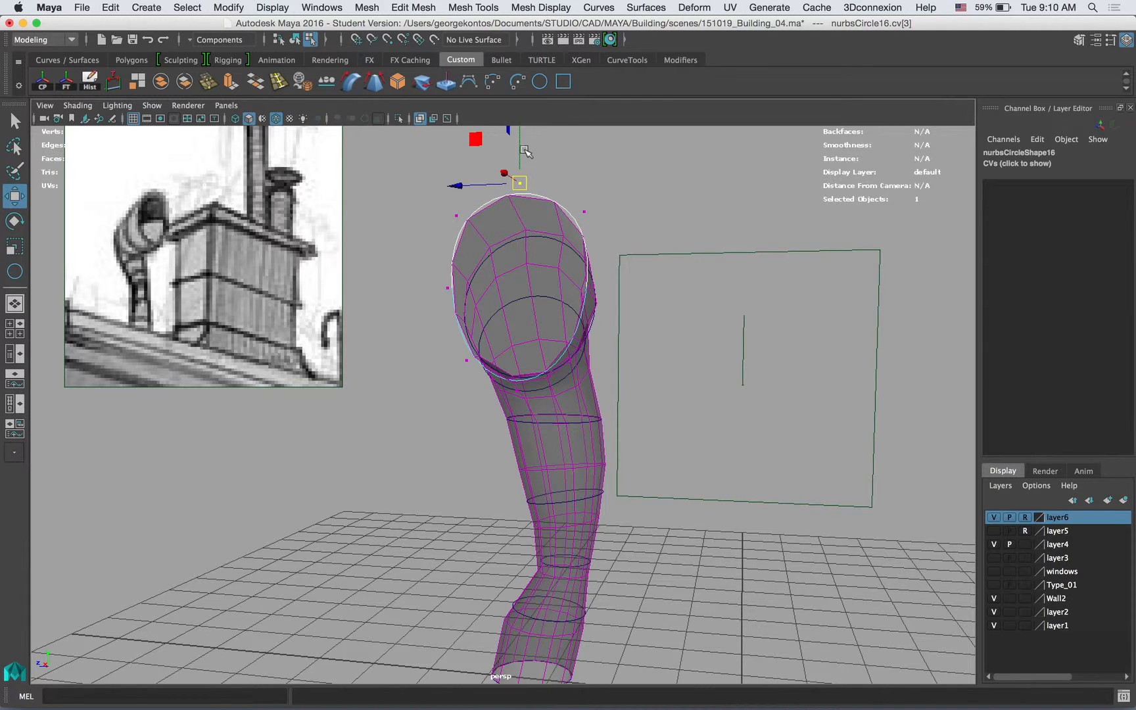
mouse_move(522, 158)
left_mouse_down()
mouse_move(521, 127)
mouse_move(524, 143)
left_mouse_up()
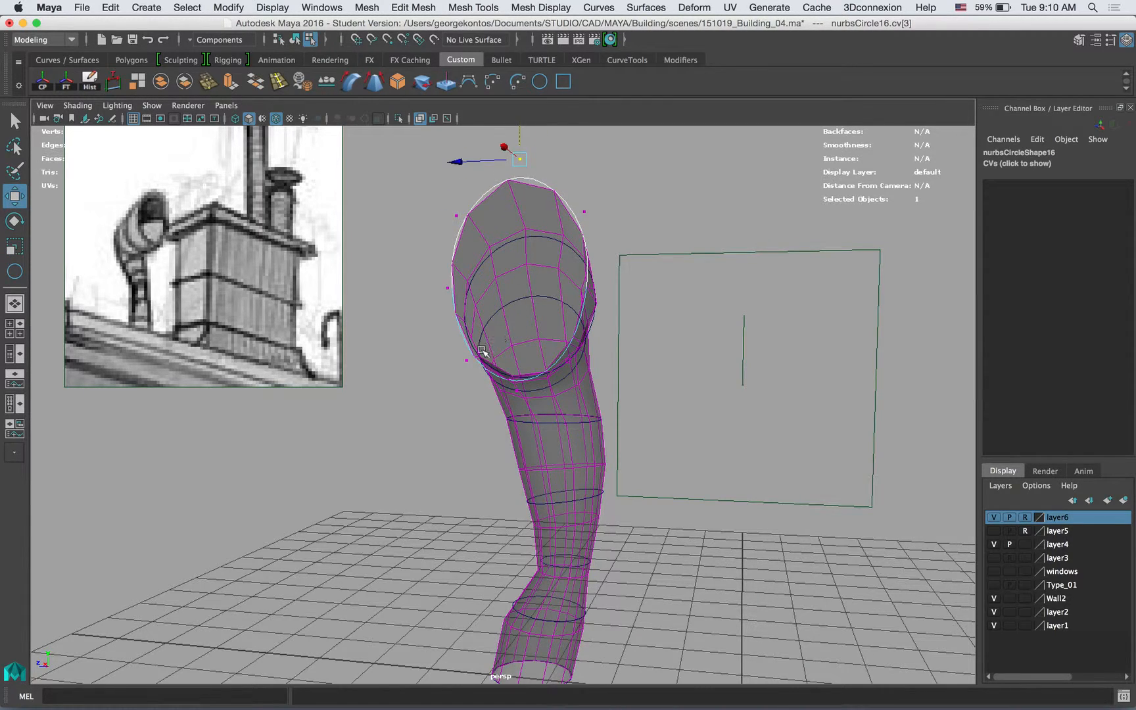
Step: Scale the mouth circle's lower side vertices closer together to narrow the underside of the opening
left_click_drag(595, 421, 594, 421)
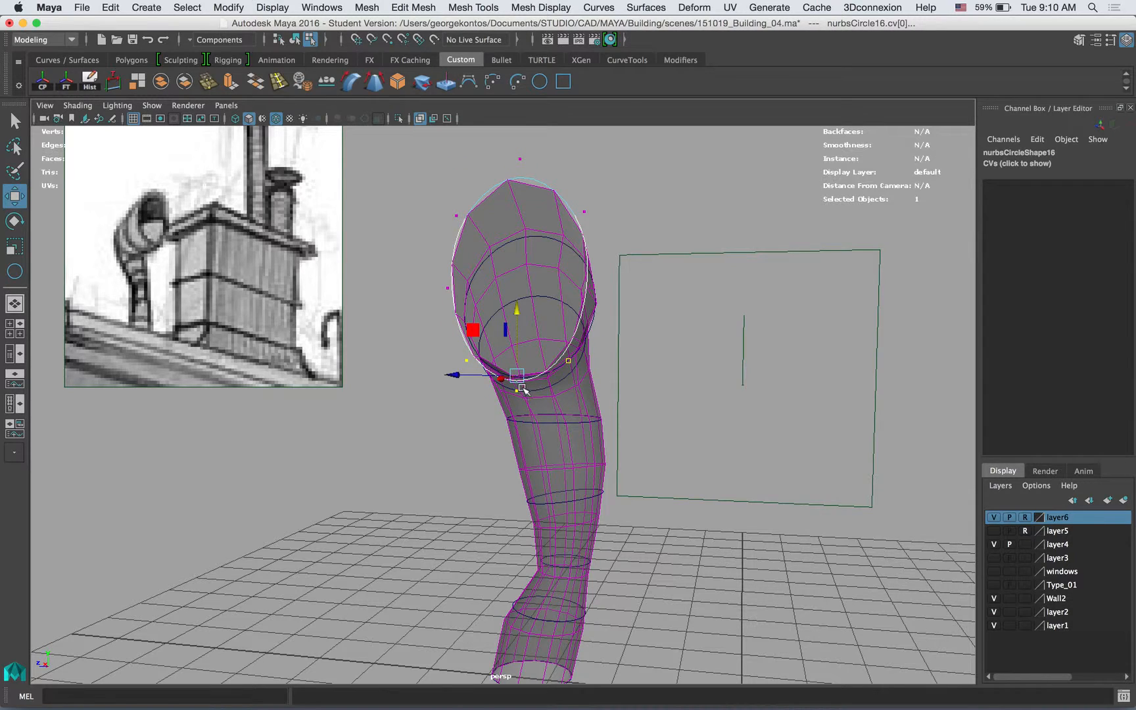
key("r")
left_click_drag(518, 378, 573, 374)
left_click(472, 362)
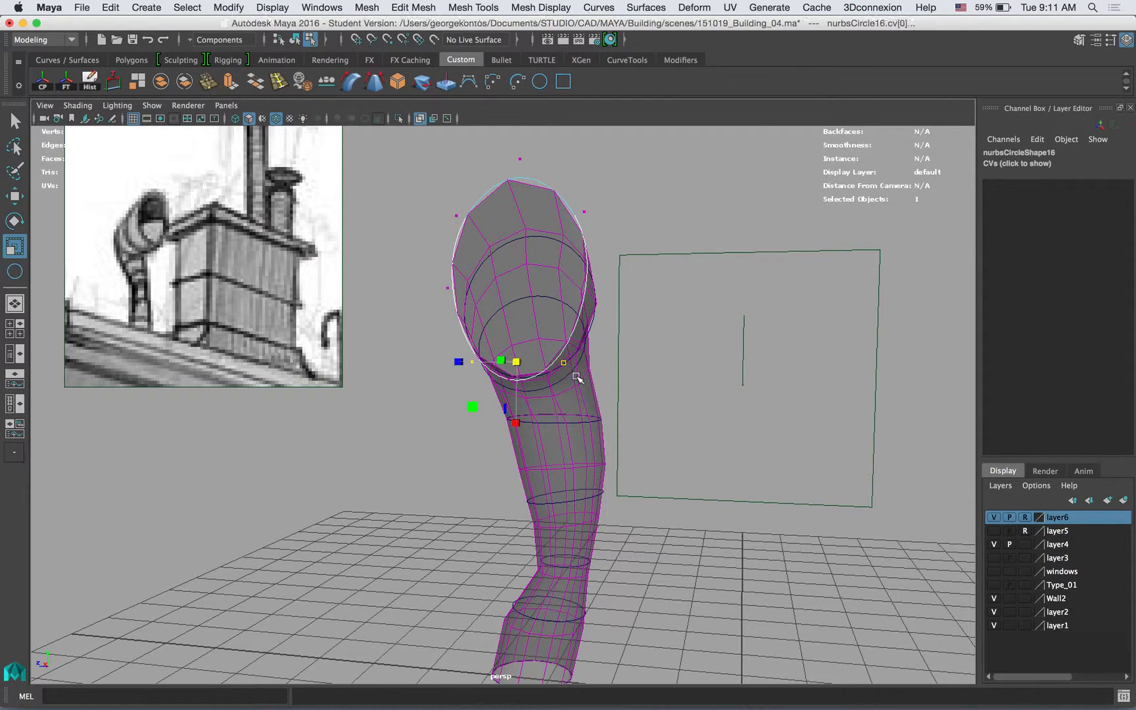
left_click_drag(457, 361, 537, 346)
Step: Raise the two middle side vertices of the mouth circle and scale them slightly farther apart
left_click_drag(514, 297, 514, 297)
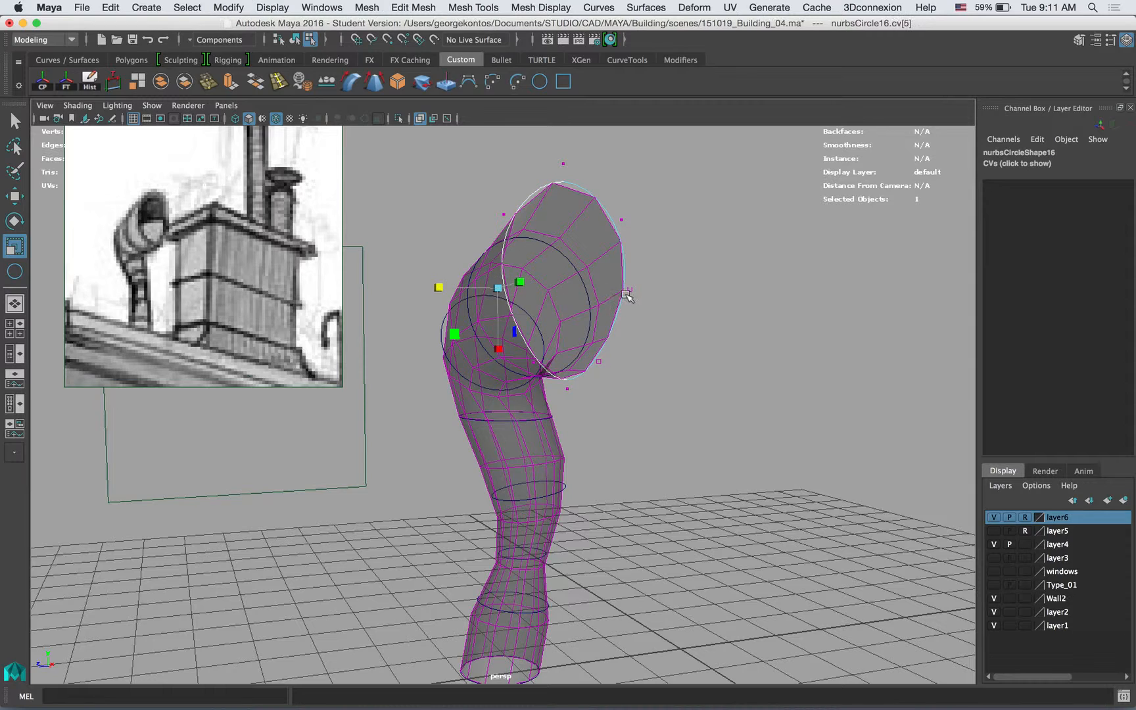
left_click_drag(646, 296, 624, 284, "shift")
key("w")
left_click_drag(563, 221, 564, 209)
key("r")
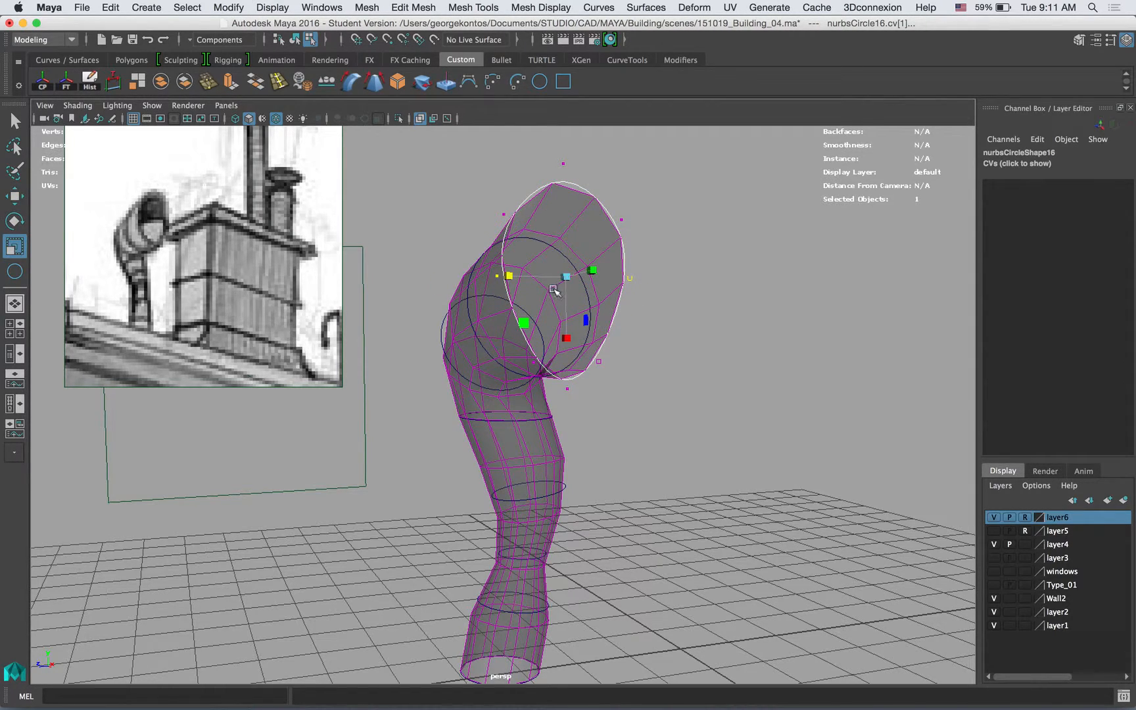
left_click_drag(511, 275, 507, 277)
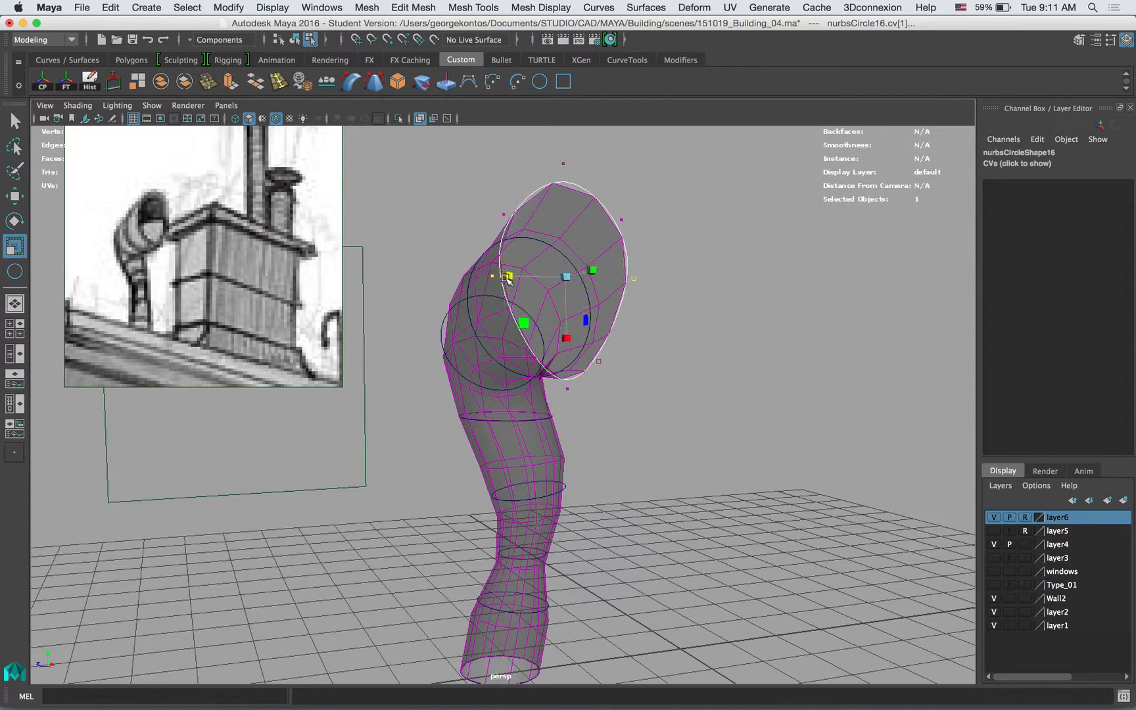
Step: Rescale the mouth circle's two lower side vertices and return to object selection mode
left_click(534, 360)
left_click(597, 363, "shift")
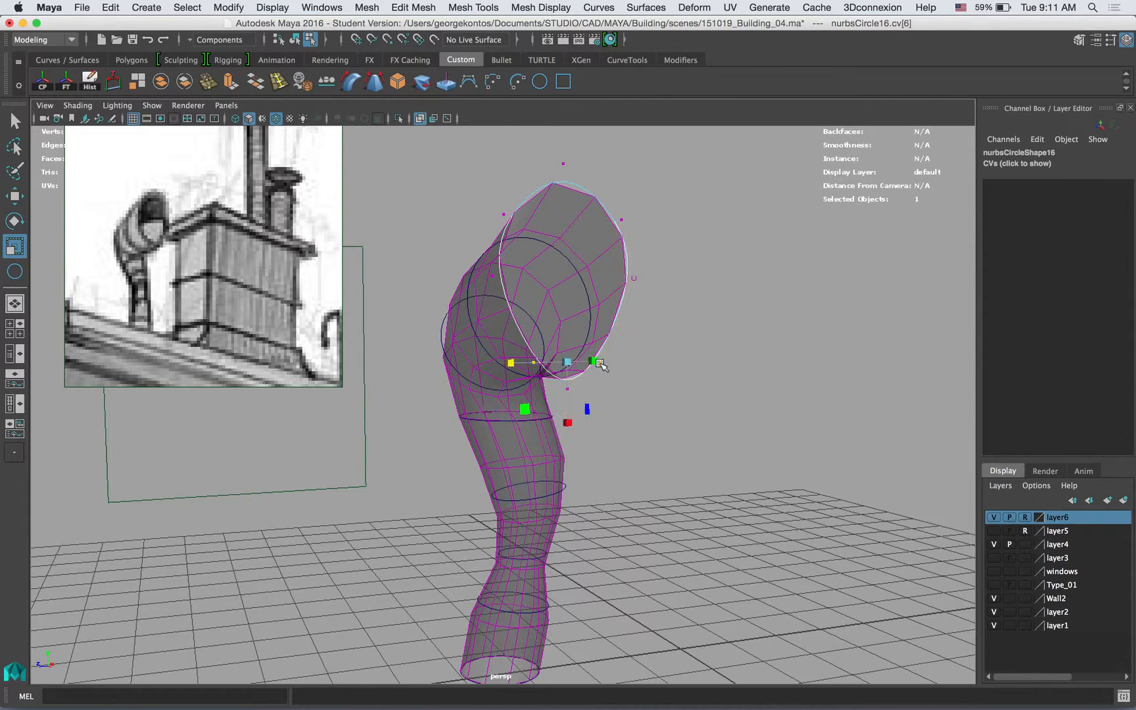
left_click_drag(509, 363, 636, 221)
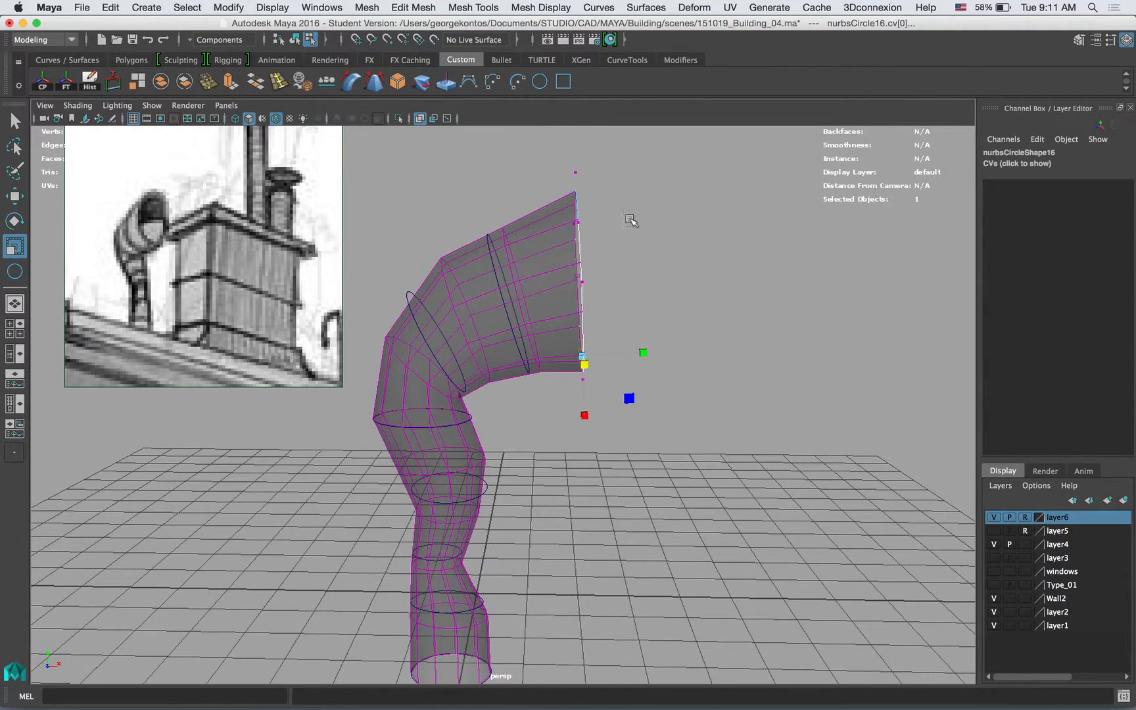
left_click(489, 244)
right_click_drag(487, 238, 482, 198)
left_click(280, 39)
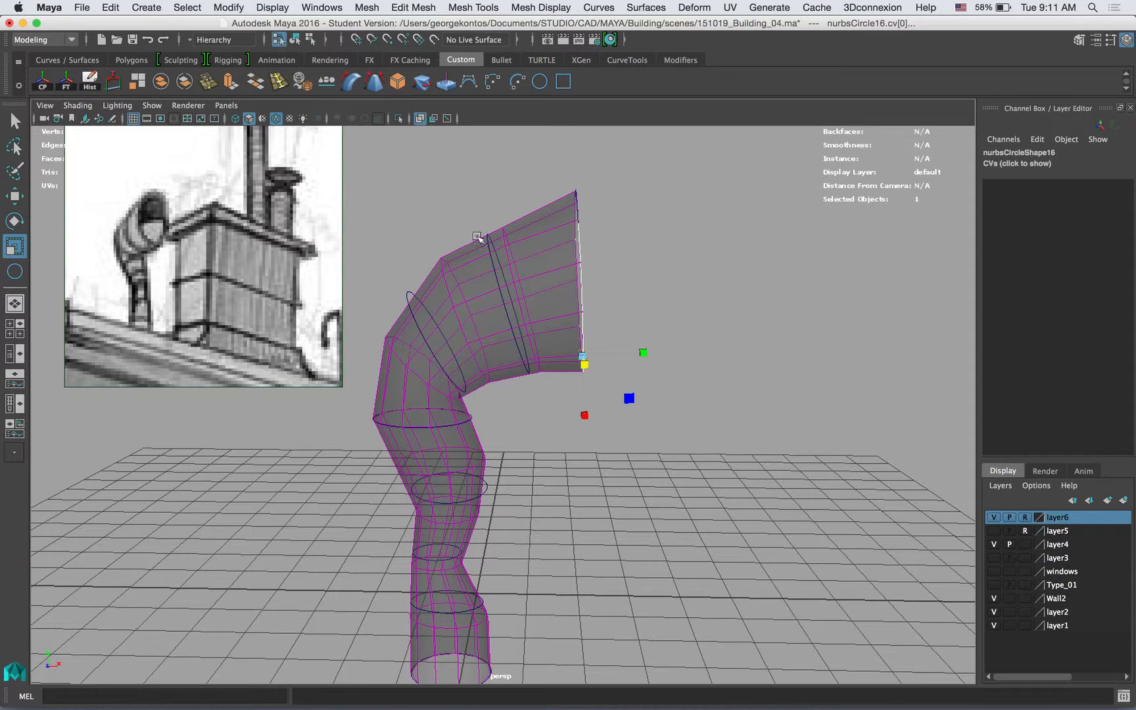
Step: Raise the circle behind the mouth to about Y 6.00 and lower the mouth circle to about Y 6.04
left_click(494, 272)
key("w")
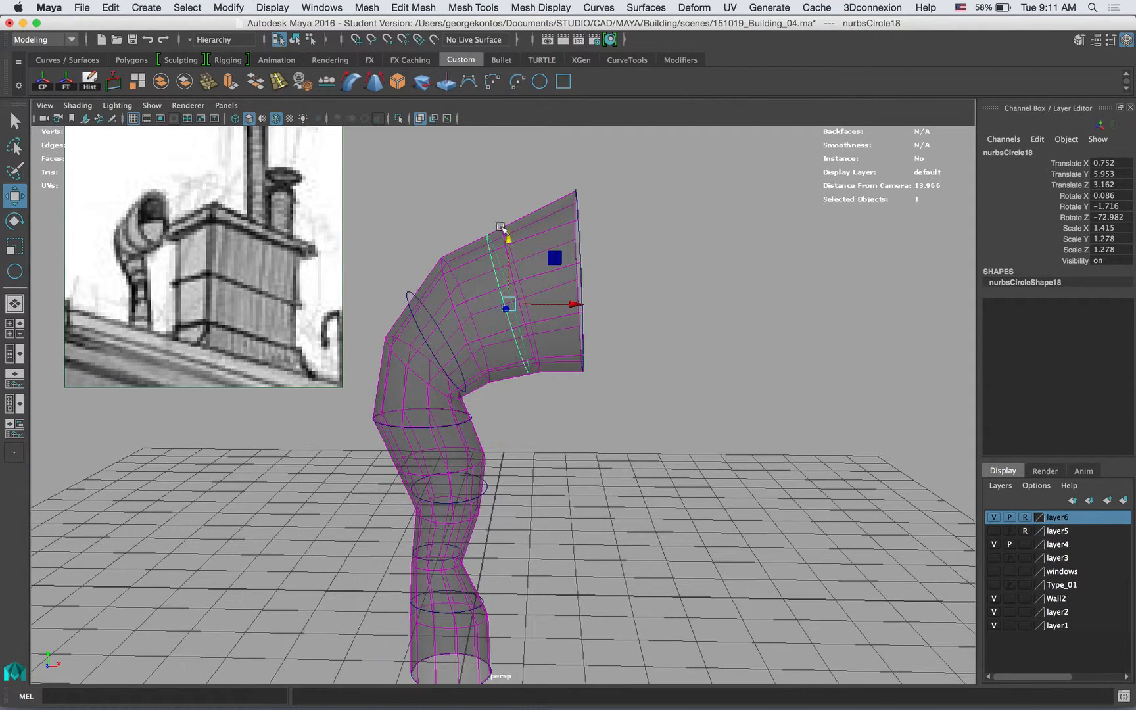
left_click(580, 231)
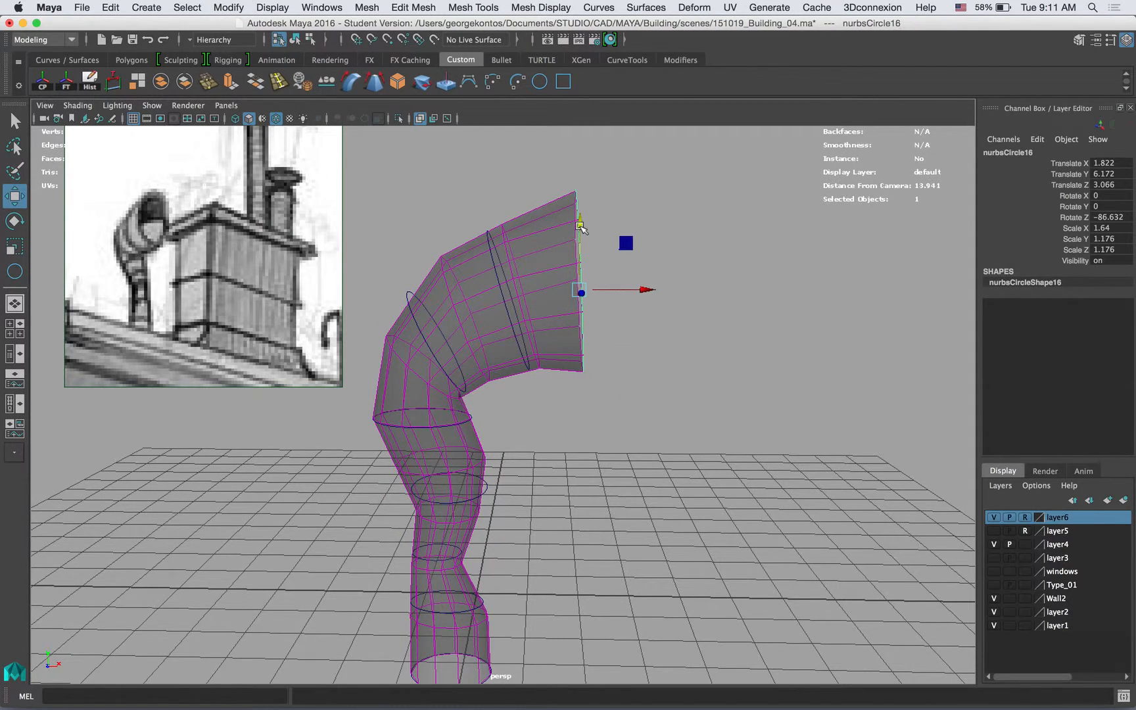
left_click_drag(579, 231, 585, 240)
key("r")
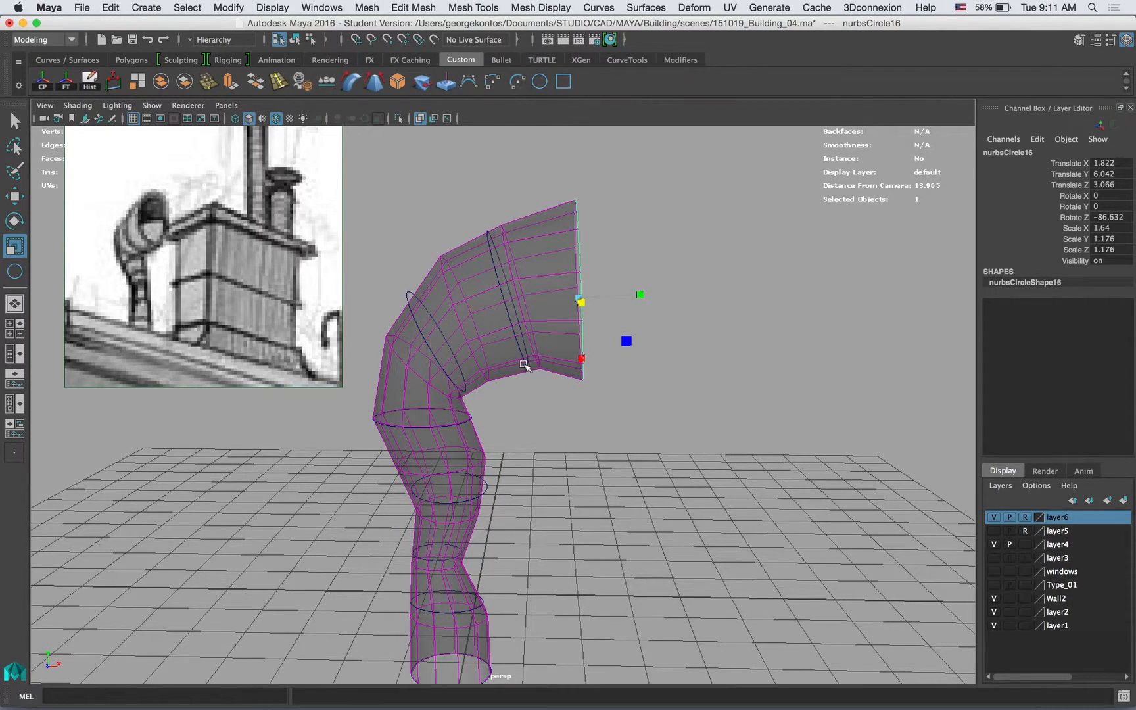
Step: Tilt the circle behind the mouth to about -77° in Z and rescale it
left_click(524, 363)
key("e")
left_click_drag(570, 270, 576, 274)
key("r")
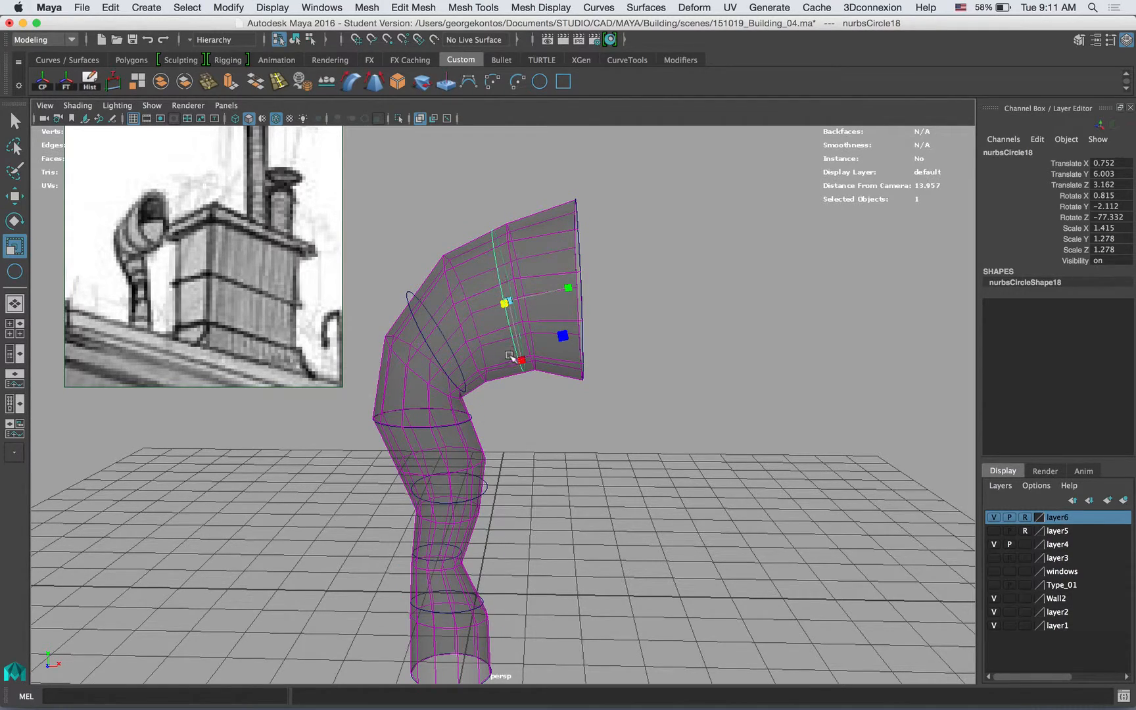
left_click_drag(518, 360, 428, 353)
Step: Undo the last scale and resize the bend circle to about 1.35 in X and 1.13 in Y and Z
left_click(409, 297)
key("ctrl+z")
key("e")
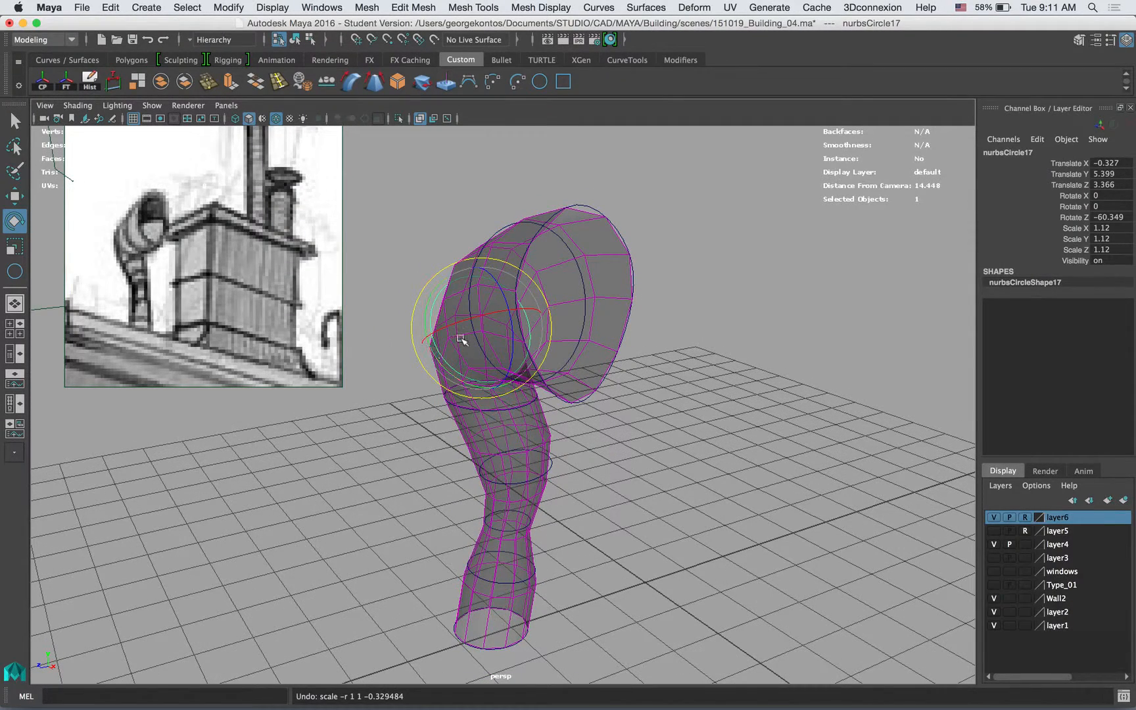
key("r")
left_click_drag(487, 329, 490, 328)
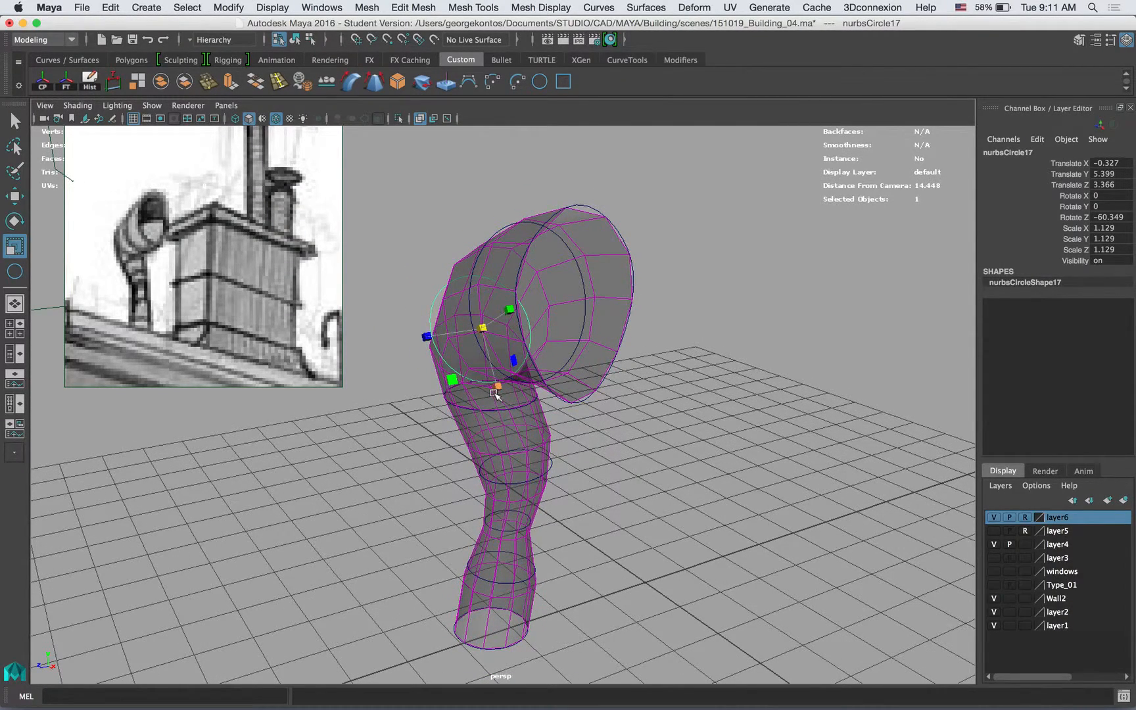
key("w")
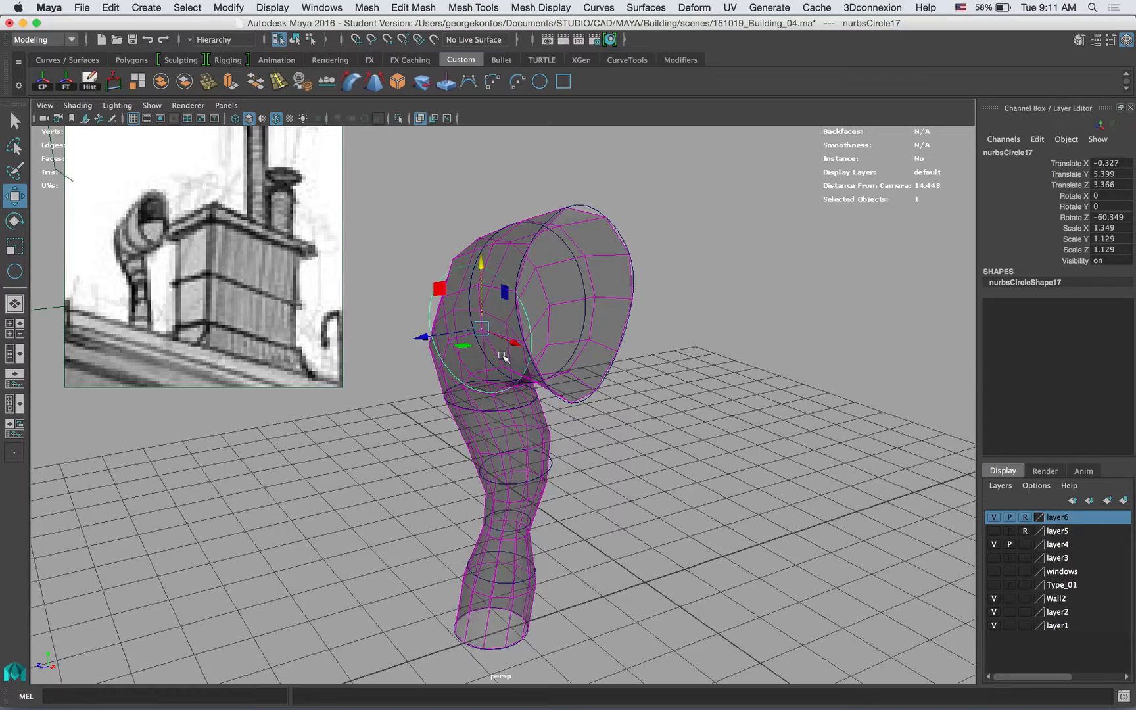
key("e")
Step: Tilt the bend circle to about -63° in Z and move it to about X -0.42, Y 5.50, Z 3.37
left_click_drag(526, 345, 536, 320, "alt")
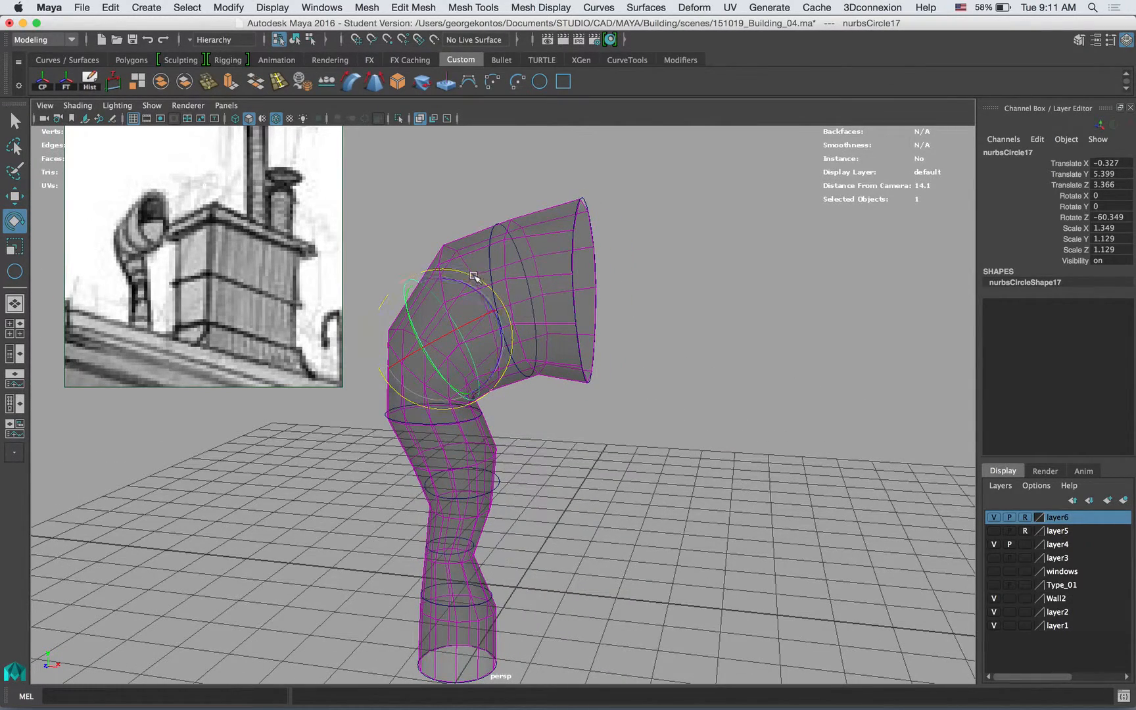
left_click_drag(473, 276, 391, 320)
key("w")
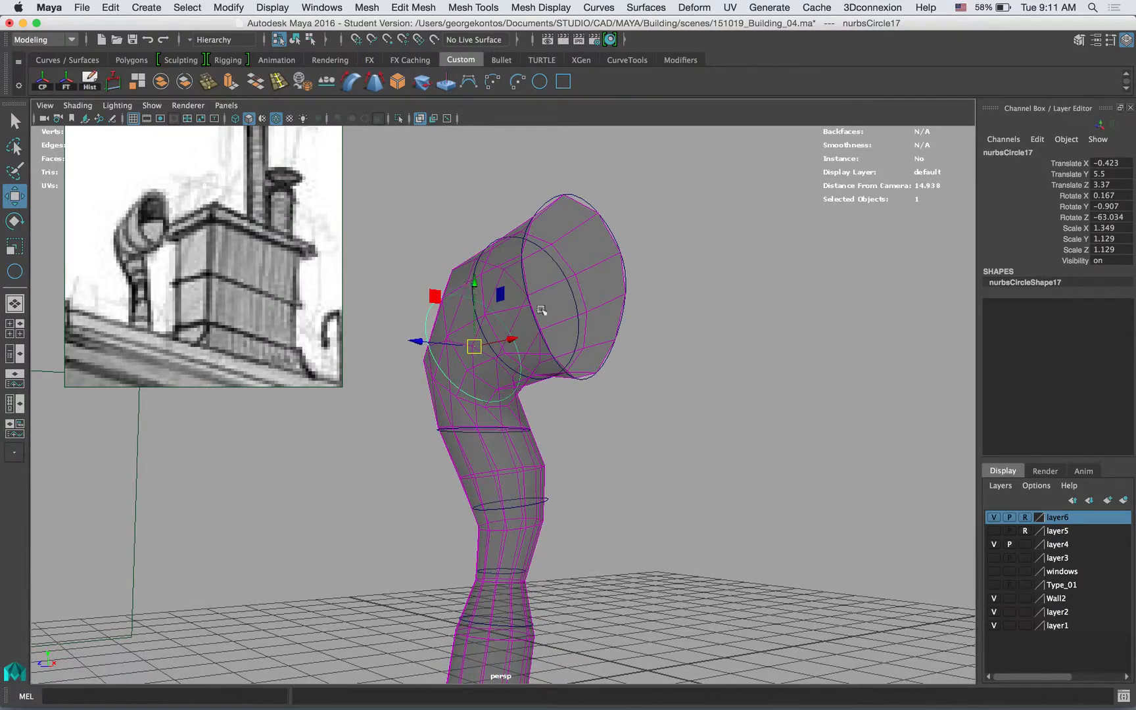
left_click_drag(574, 328, 547, 238, "alt")
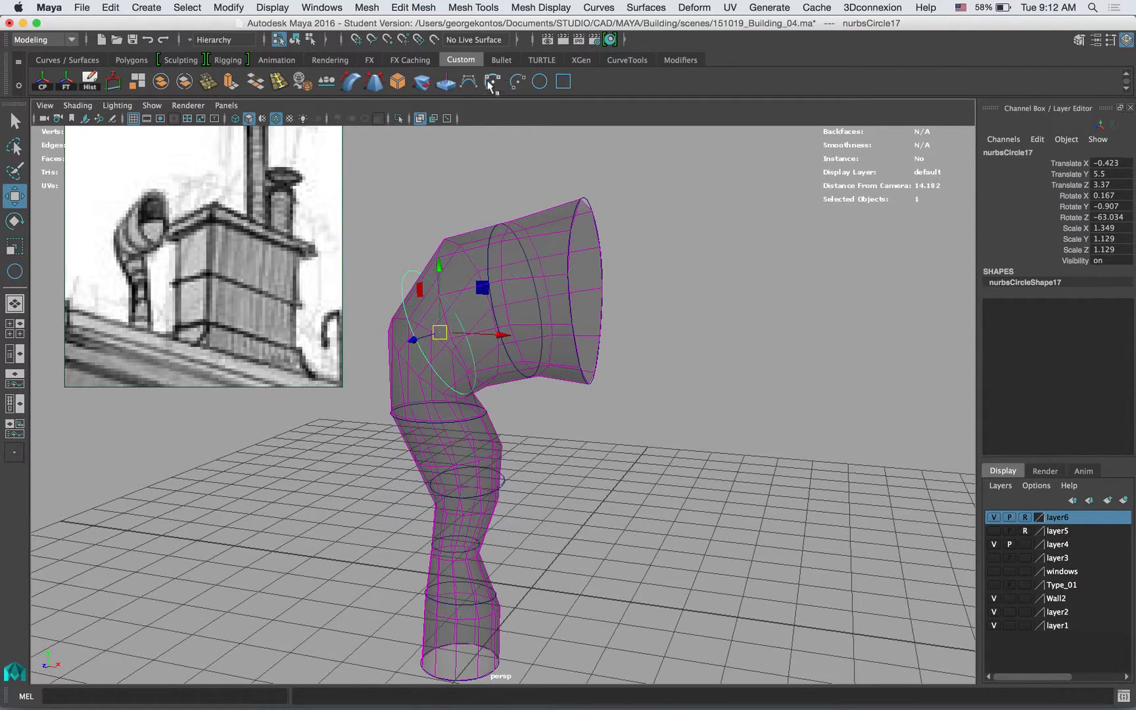
Step: Turn off X-ray shading and clear the selection
left_click(420, 121)
left_click_drag(563, 212, 547, 202, "alt")
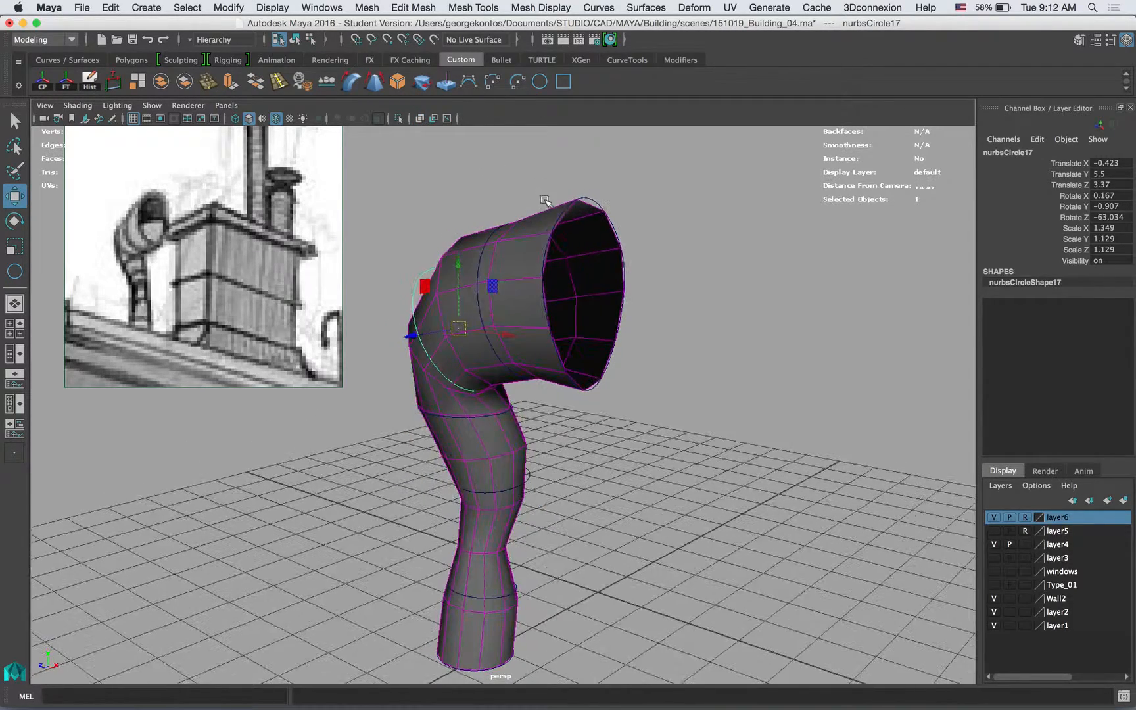
left_click(559, 181)
left_click_drag(579, 243, 598, 238, "alt")
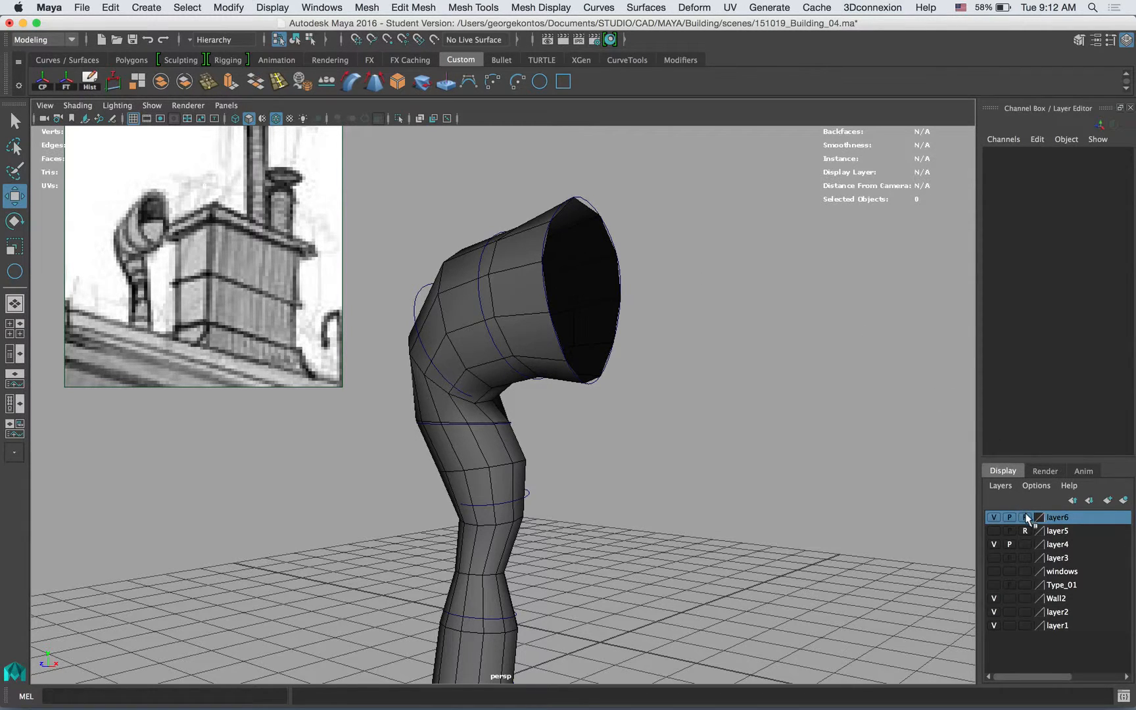
Step: Take layer6 out of Reference mode and try to enter component selection on the pipe mesh at its mouth
left_click(532, 269)
left_click_drag(532, 269, 570, 163, "alt")
right_click_drag(589, 159, 593, 151)
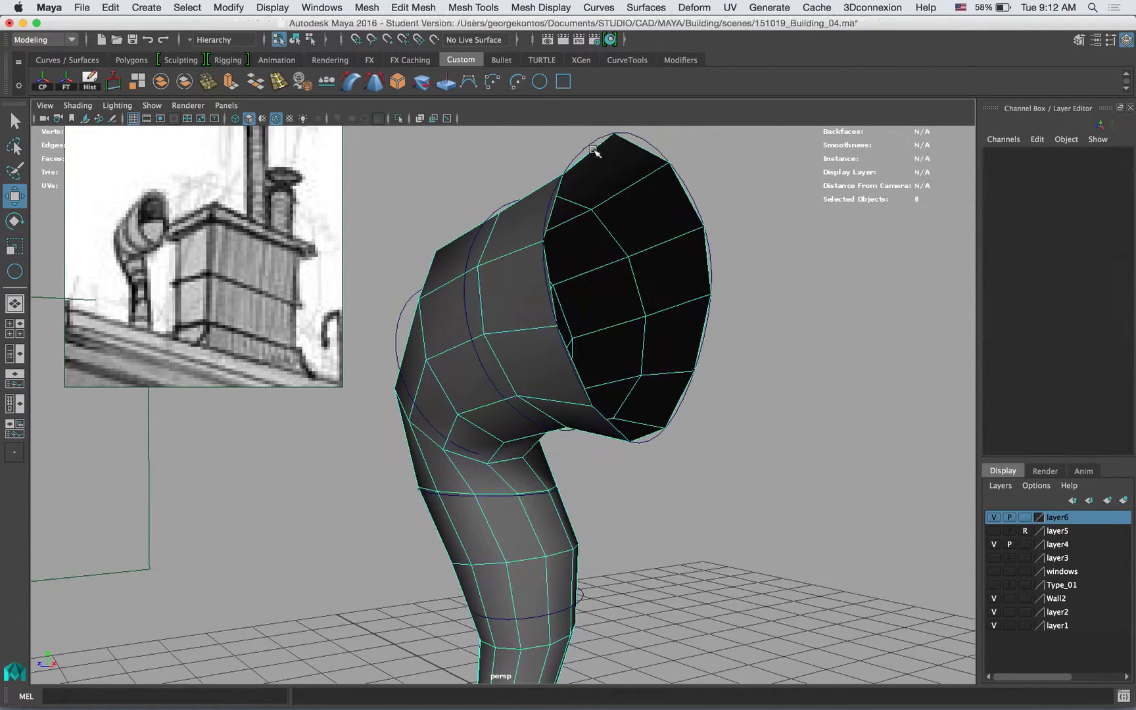
left_click_drag(593, 150, 613, 222, "alt")
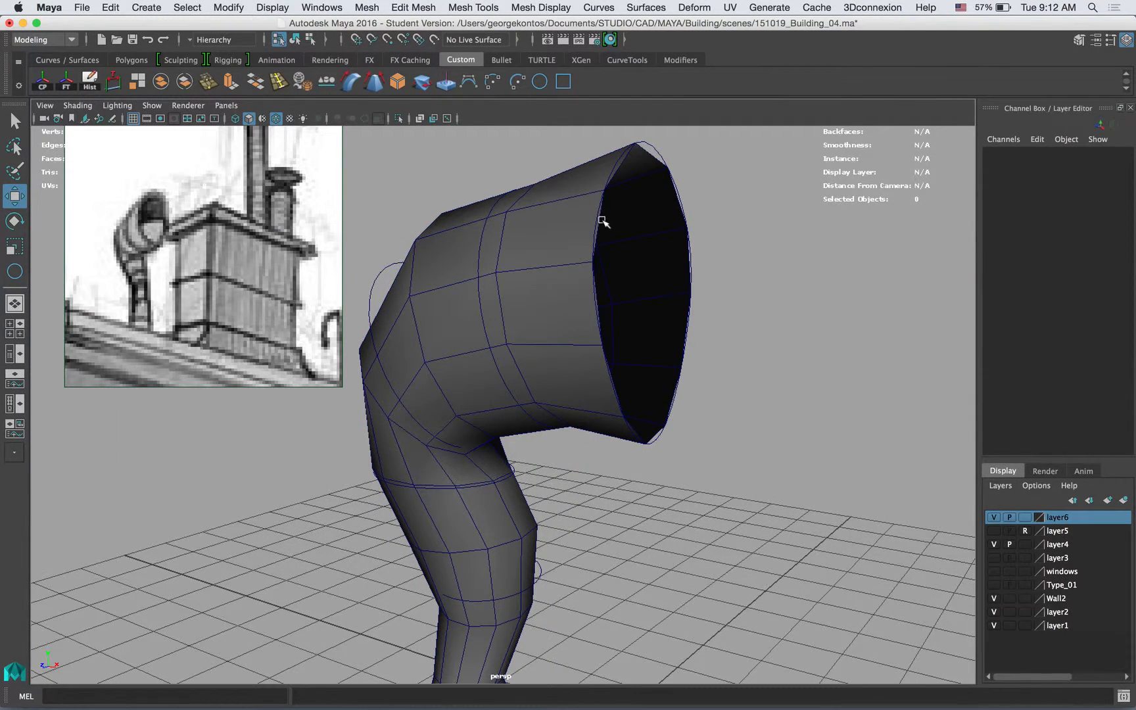
left_click(602, 221)
right_click_drag(581, 194, 601, 163)
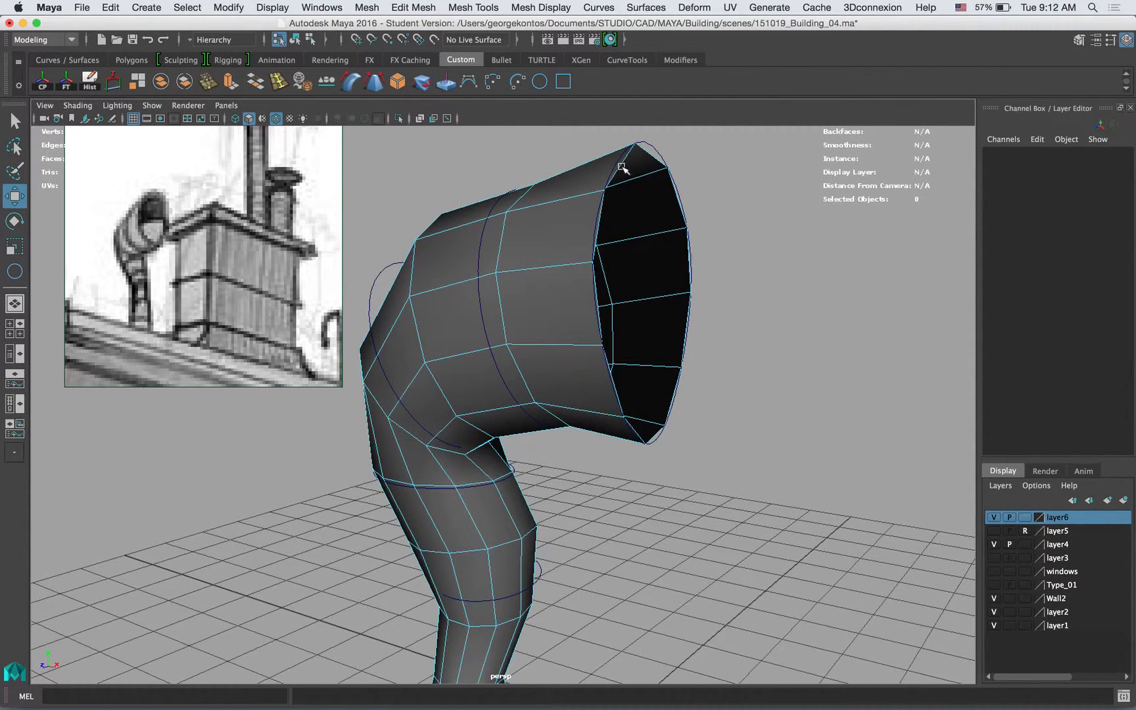
left_click_drag(621, 168, 570, 204, "alt")
left_click_drag(266, 131, 225, 186, "alt")
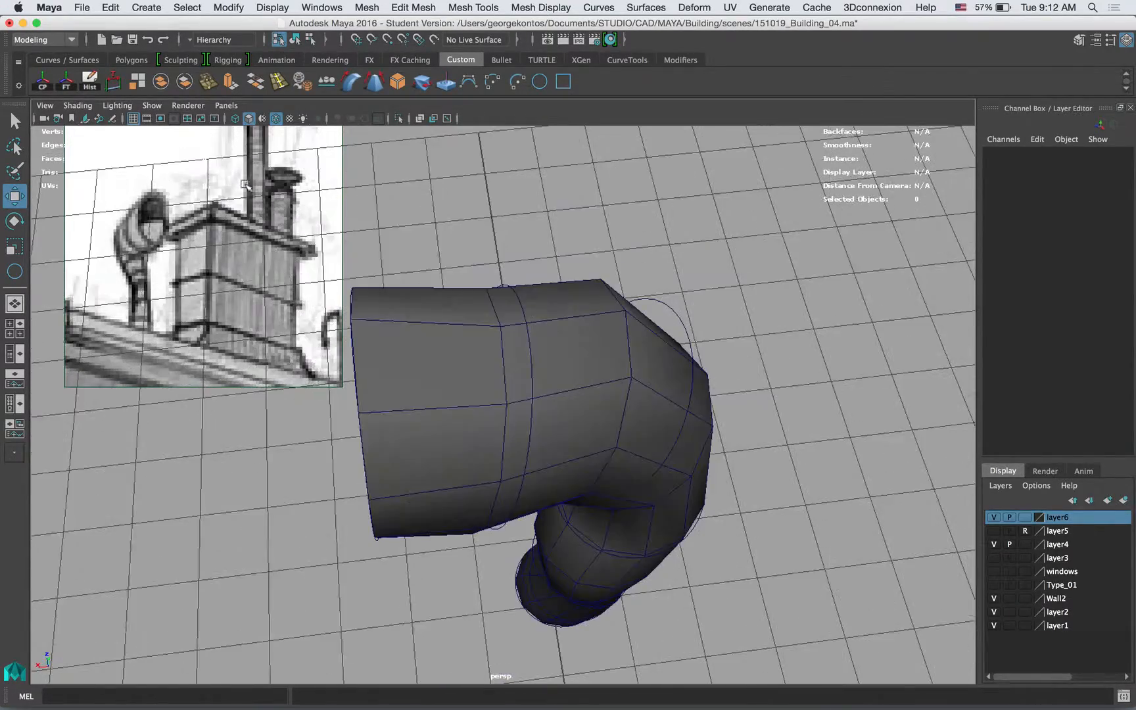
Step: Select the pipe mesh and enter component selection near its open mouth
left_click(474, 399)
left_click_drag(467, 322, 454, 243, "alt")
right_click_drag(453, 243, 511, 248, "alt")
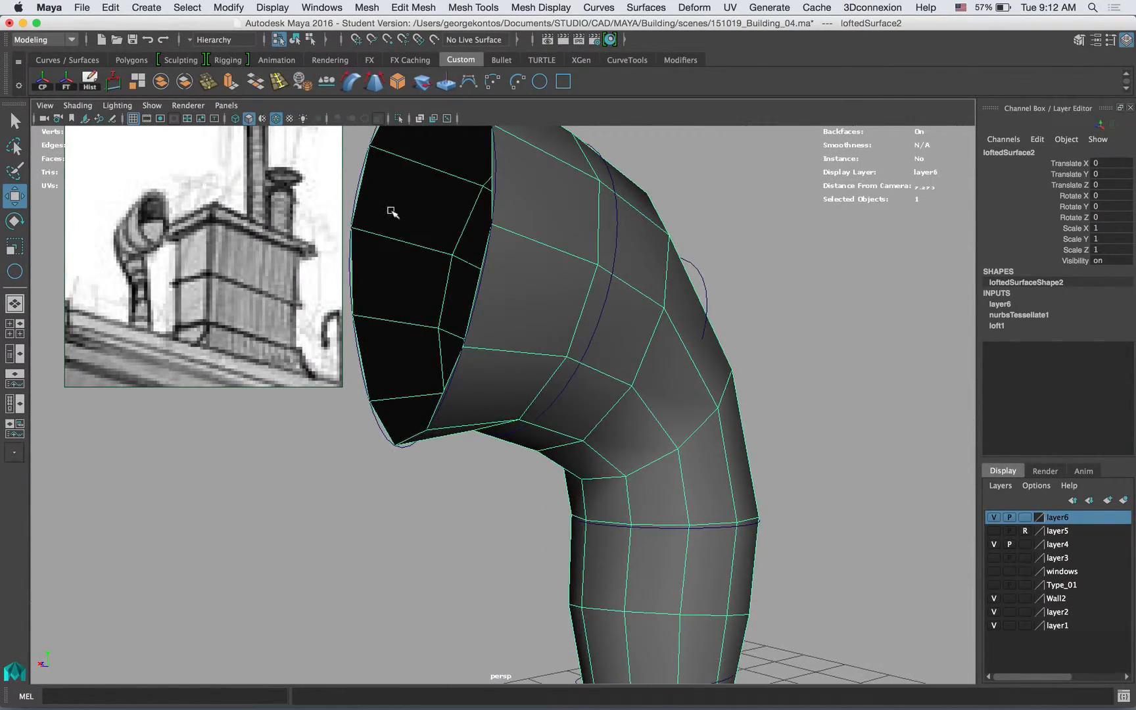
middle_click_drag(392, 213, 478, 255, "alt")
right_click_drag(479, 255, 578, 322)
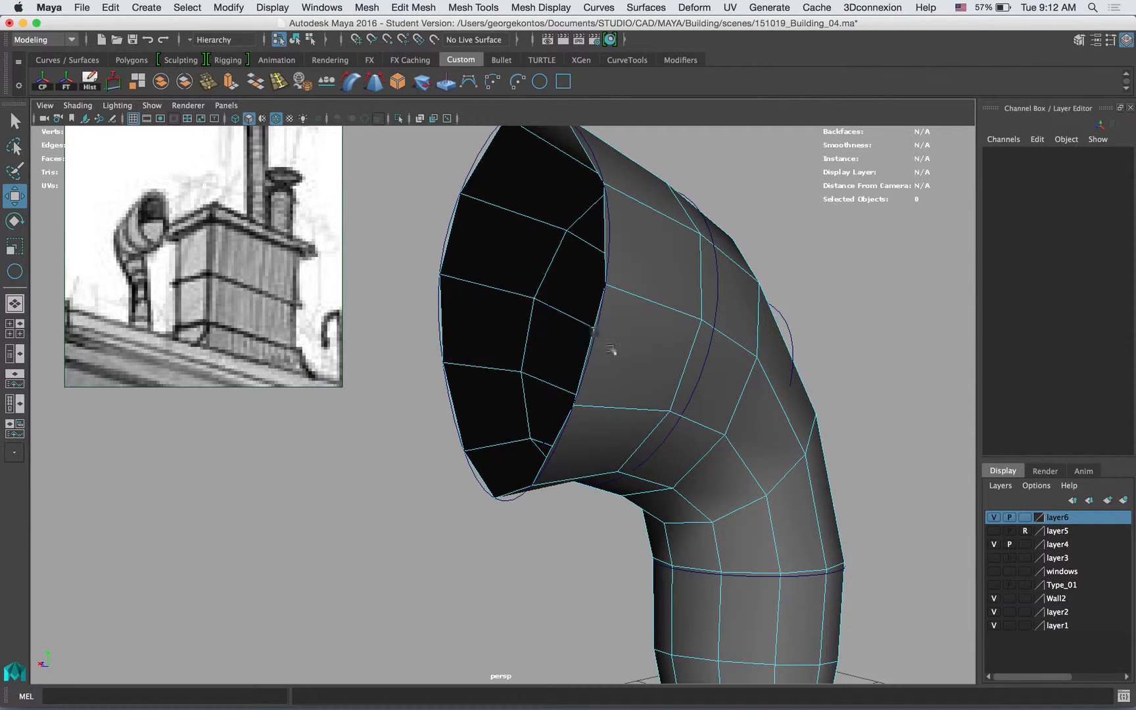
Step: Switch the viewport renderer to Viewport 2.0 and select the pipe mesh as an object
left_click_drag(444, 319, 546, 296, "alt")
left_click(197, 107)
left_click(217, 130)
left_click_drag(454, 276, 586, 208, "alt")
left_click(562, 241)
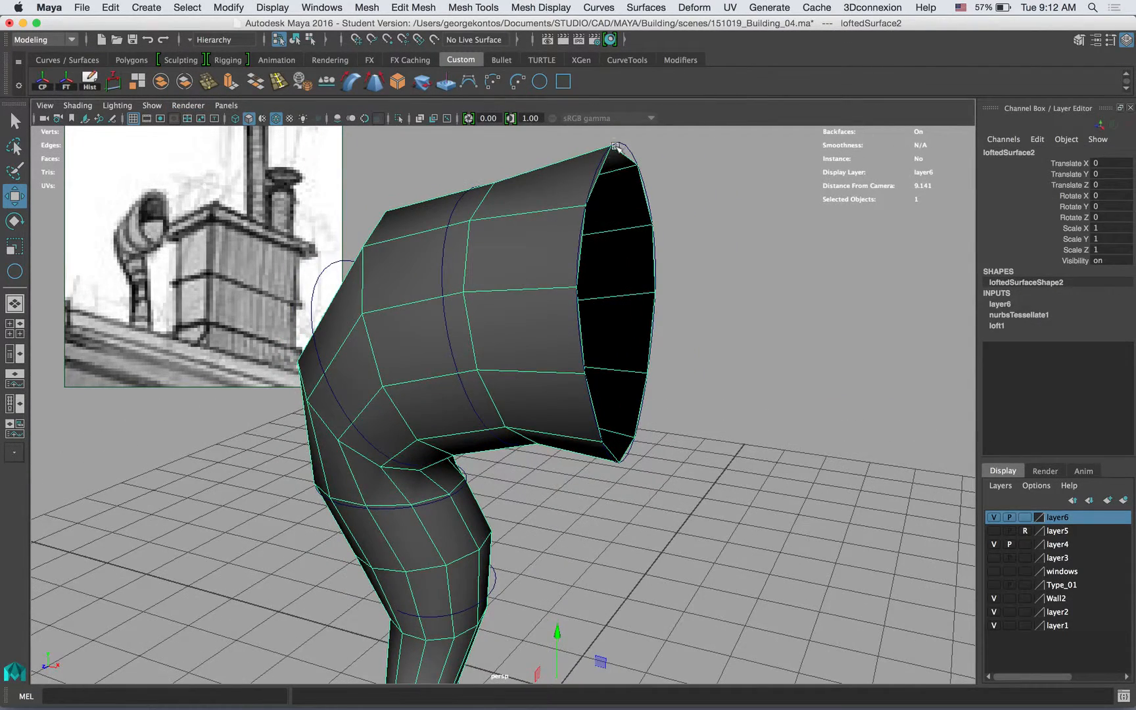
Step: Put the three upper profile circles on a new display layer, layer7, set it to Template and hide it
left_click(616, 146)
right_click_drag(601, 155, 436, 226, "alt")
left_click(481, 270, "shift")
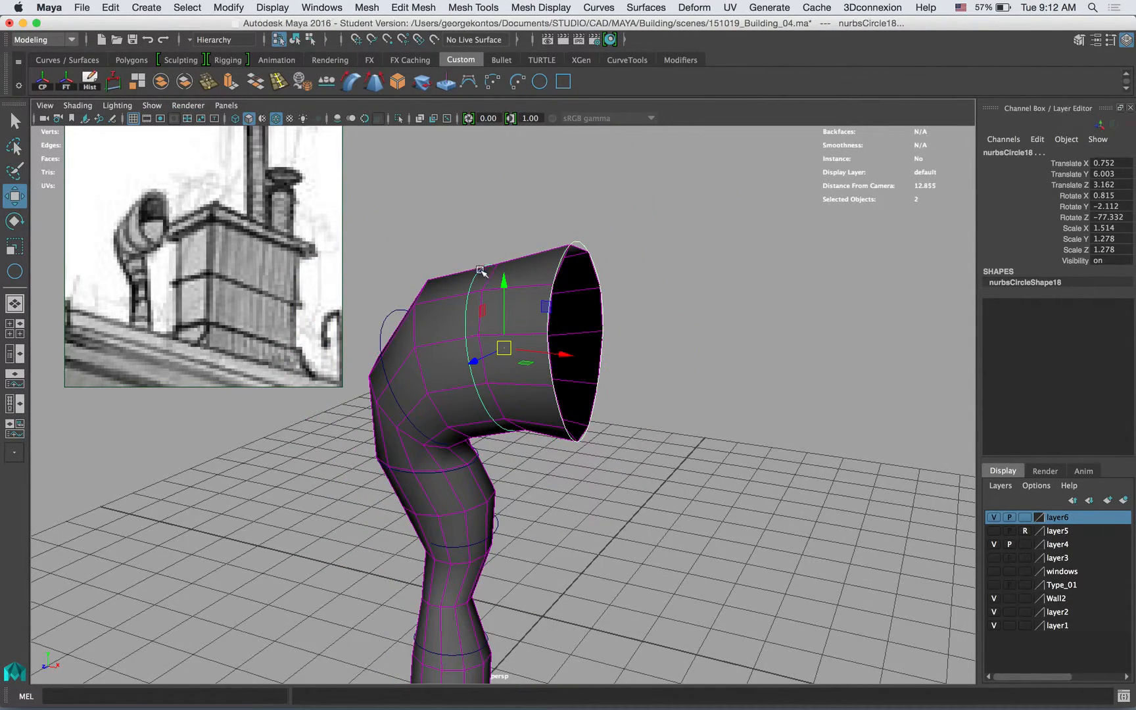
left_click(402, 309, "shift")
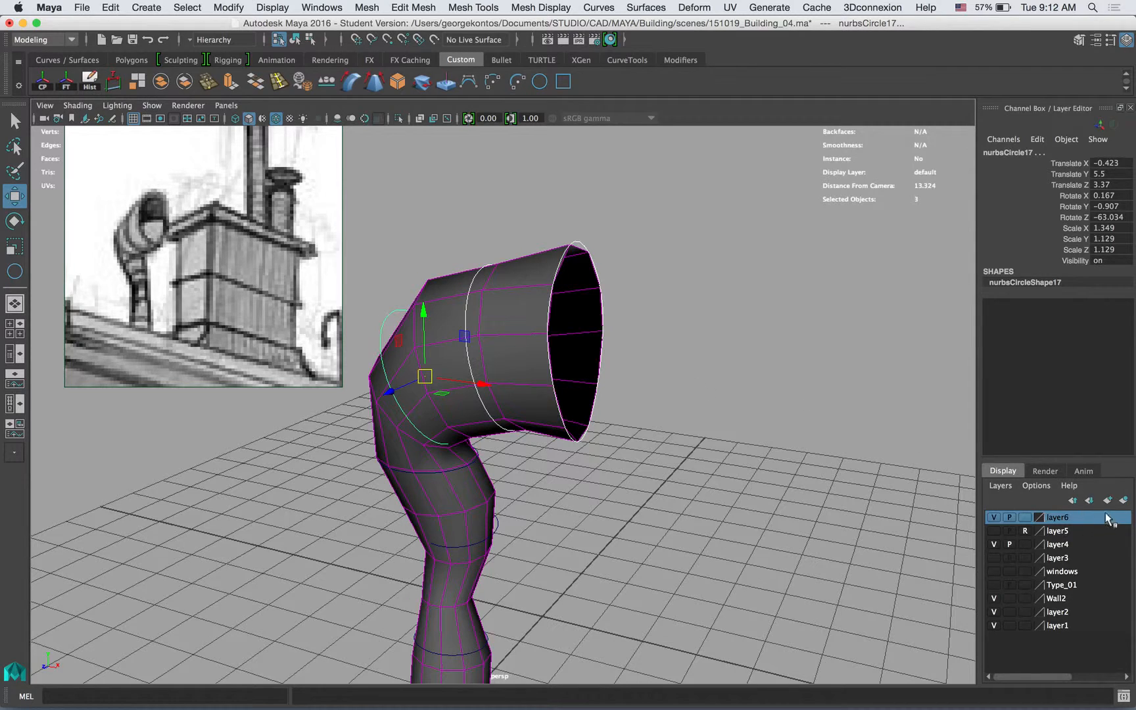
left_click(1122, 500)
left_click(1024, 518)
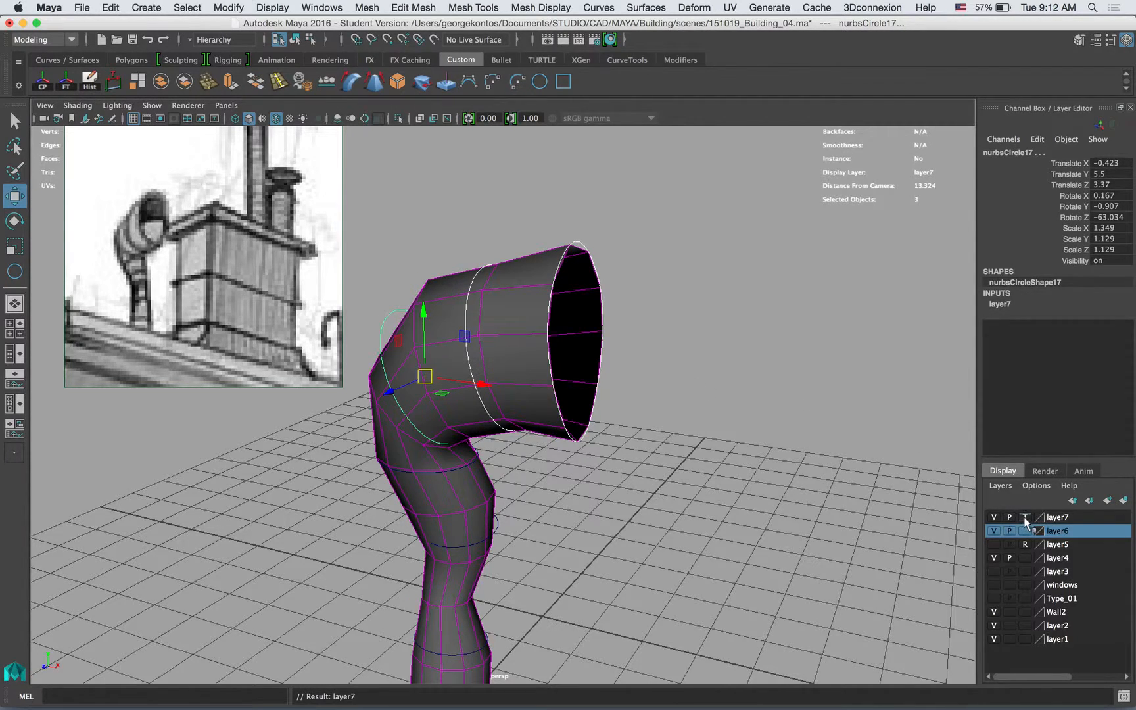
left_click(993, 516)
left_click(702, 335)
Step: Select the open border edge loop around the pipe's mouth
left_click_drag(702, 334, 534, 301, "alt")
left_click(532, 299)
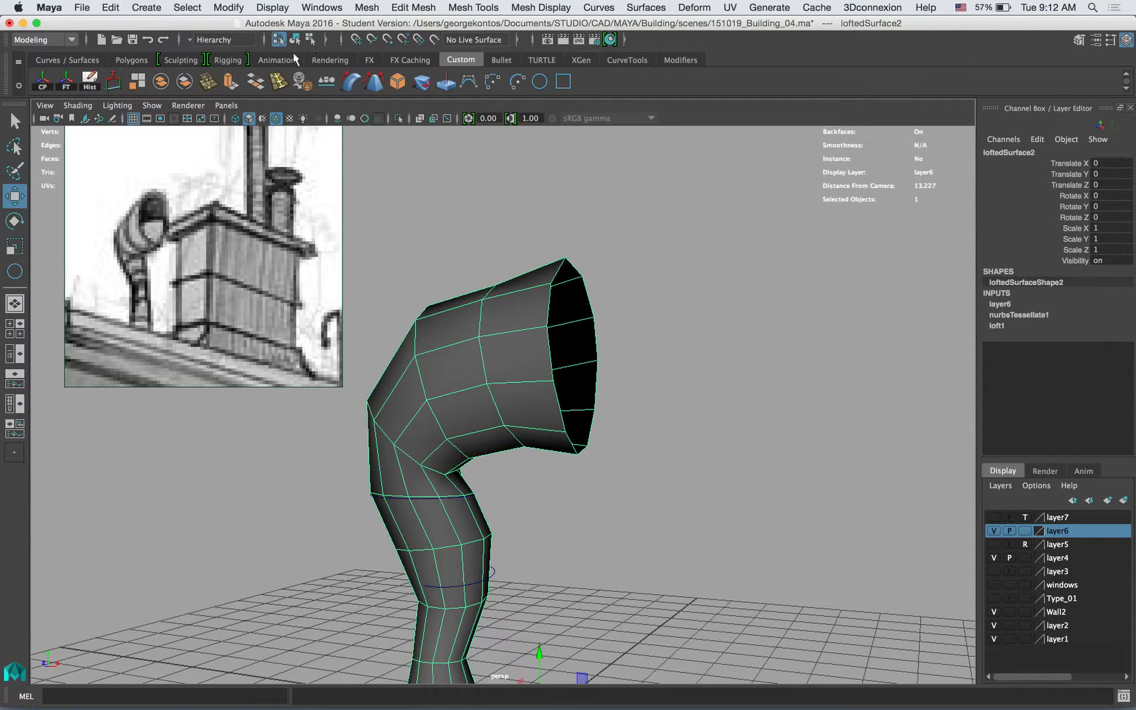
right_click_drag(503, 283, 503, 249)
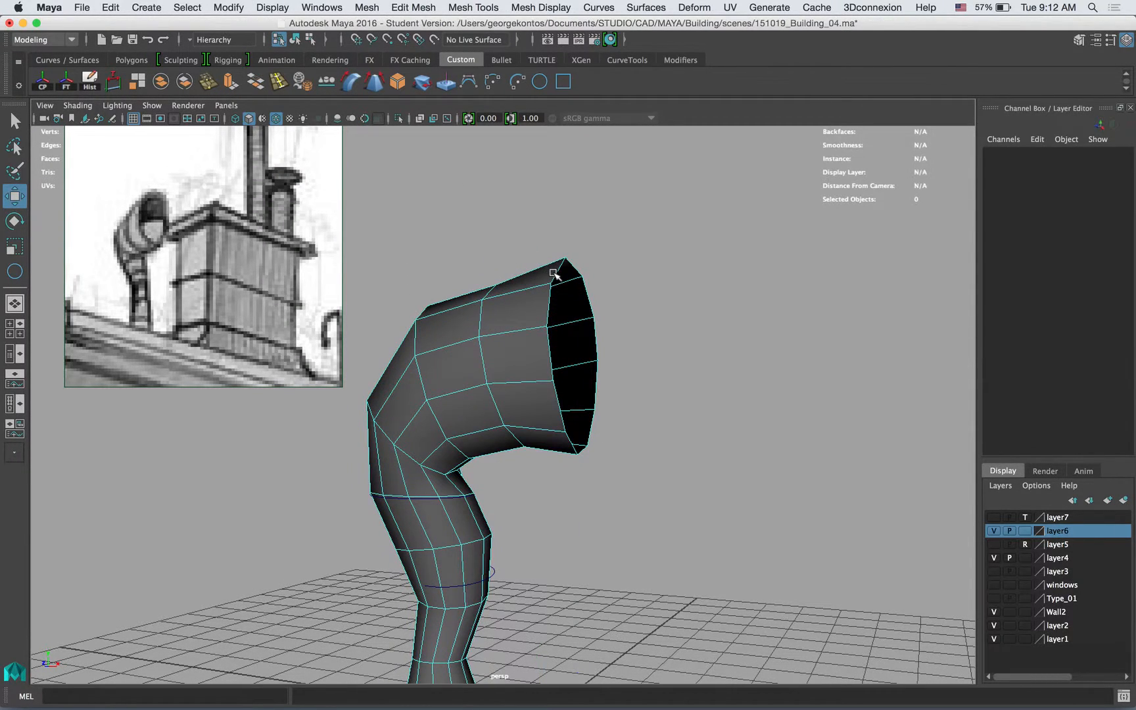
left_click_drag(568, 275, 559, 273, "alt")
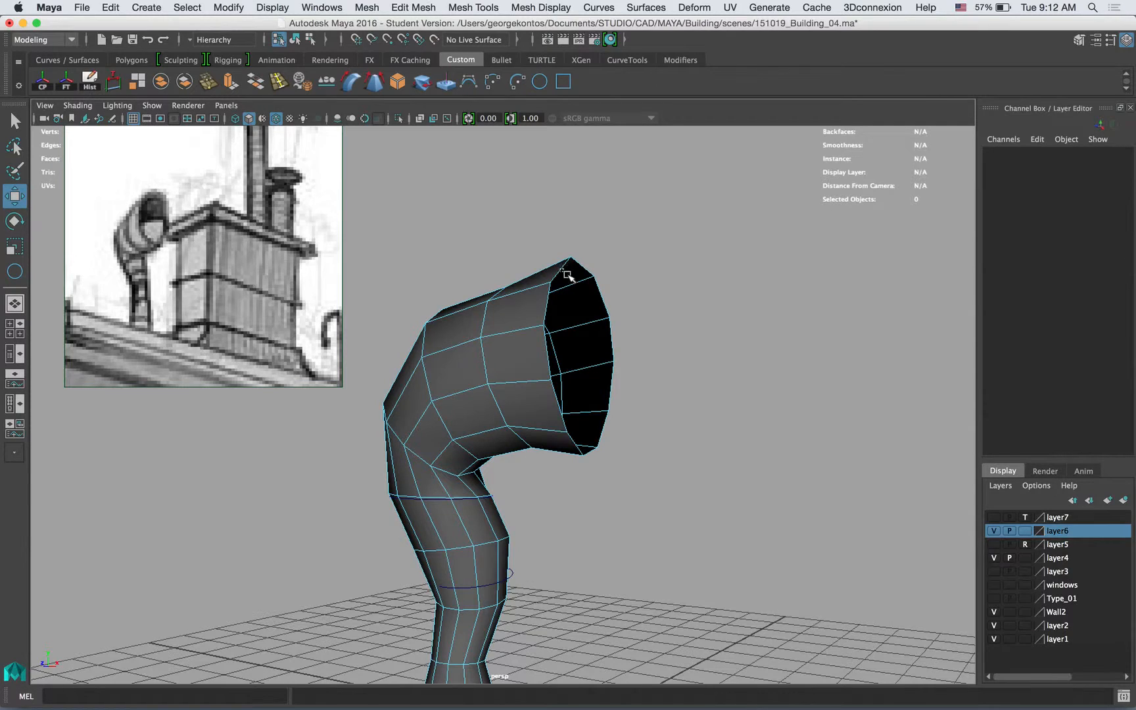
right_click_drag(519, 229, 658, 246, "alt")
middle_click_drag(621, 195, 615, 176, "alt")
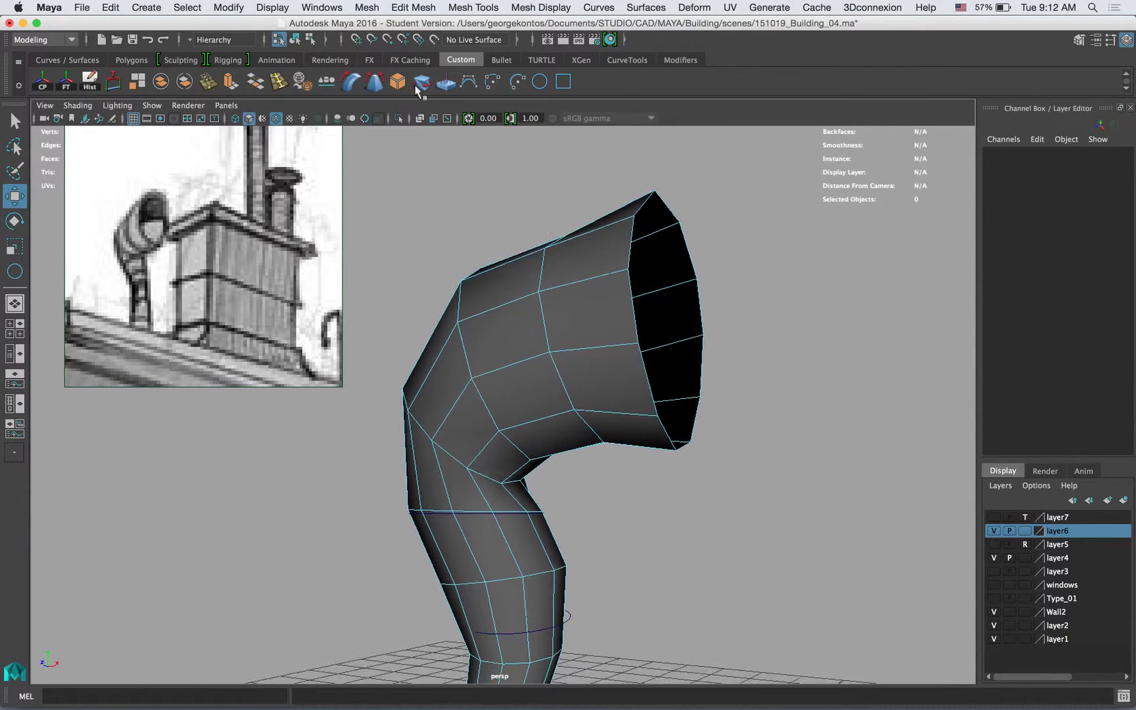
left_click(295, 41)
right_click_drag(631, 236, 629, 197)
left_click(629, 238)
Step: Extrude the mouth's border edges inward with a thickness of about -0.3
left_click_drag(641, 238, 618, 187, "alt")
right_click_drag(618, 187, 681, 209, "alt")
middle_click_drag(681, 209, 637, 239, "alt")
left_click(237, 83)
left_click_drag(513, 269, 596, 266, "alt")
left_click_drag(779, 348, 756, 322, "alt")
left_click_drag(661, 508, 663, 513)
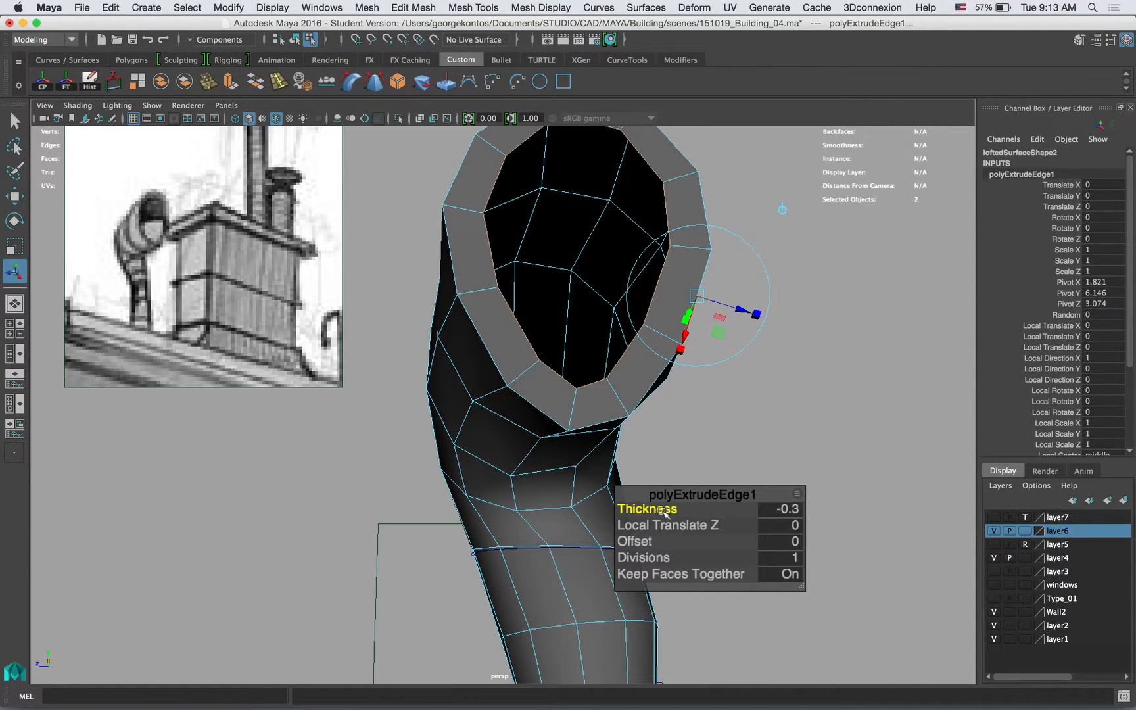
Step: Set the thickness of the mouth's edge extrusion to -0.05
left_click(783, 511)
type("-")
key("Return")
left_click_drag(593, 330, 659, 336, "alt")
scroll(610, 318, "down", 2)
double_click(787, 511)
type("-")
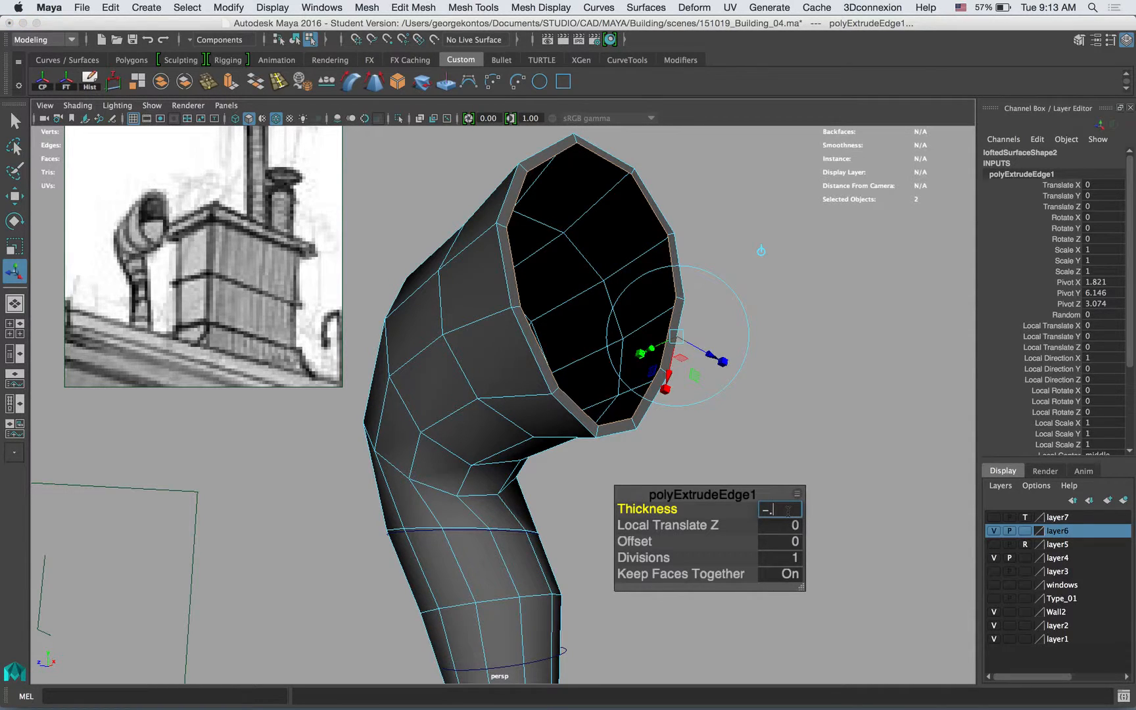
key("Return")
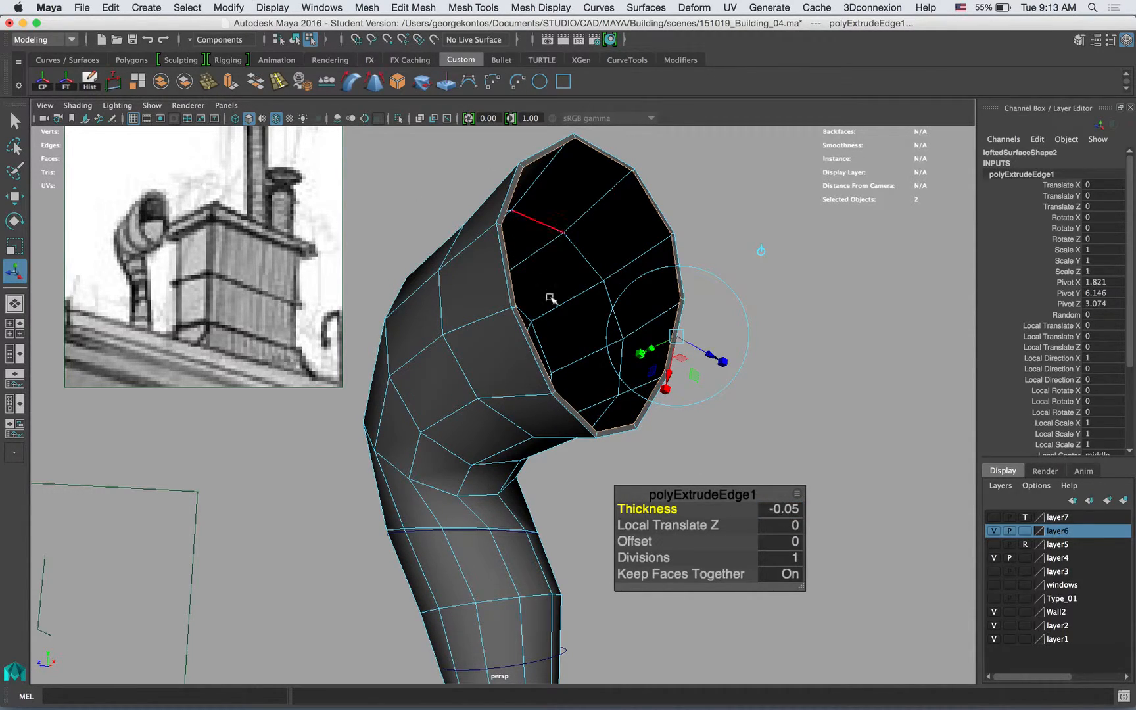
Step: Extrude the rim's inner edges again and push them into the pipe by about -0.9 in X
key("ctrl+e")
left_click_drag(657, 363, 629, 364, "alt")
left_click(761, 244)
left_click_drag(710, 355, 578, 247, "alt")
left_click(761, 245)
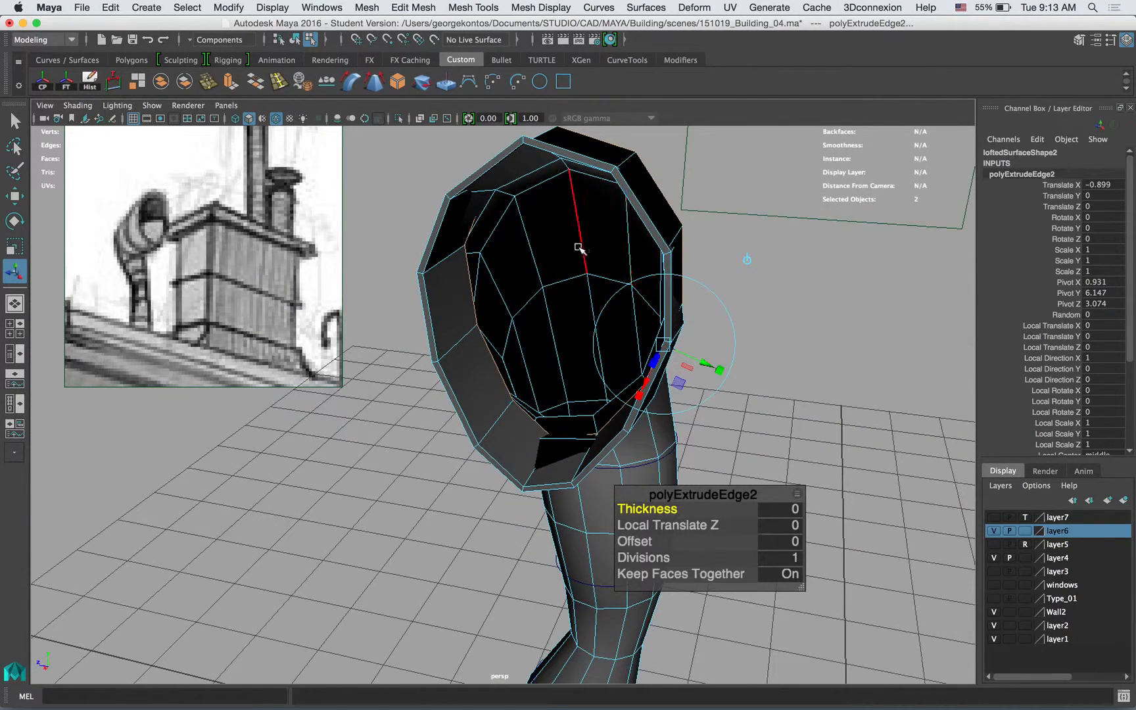
Step: Lower the inner edge ring by 0.1 in Y and scale it to about 0.67 in Y and 0.80 in Z
left_click(746, 259)
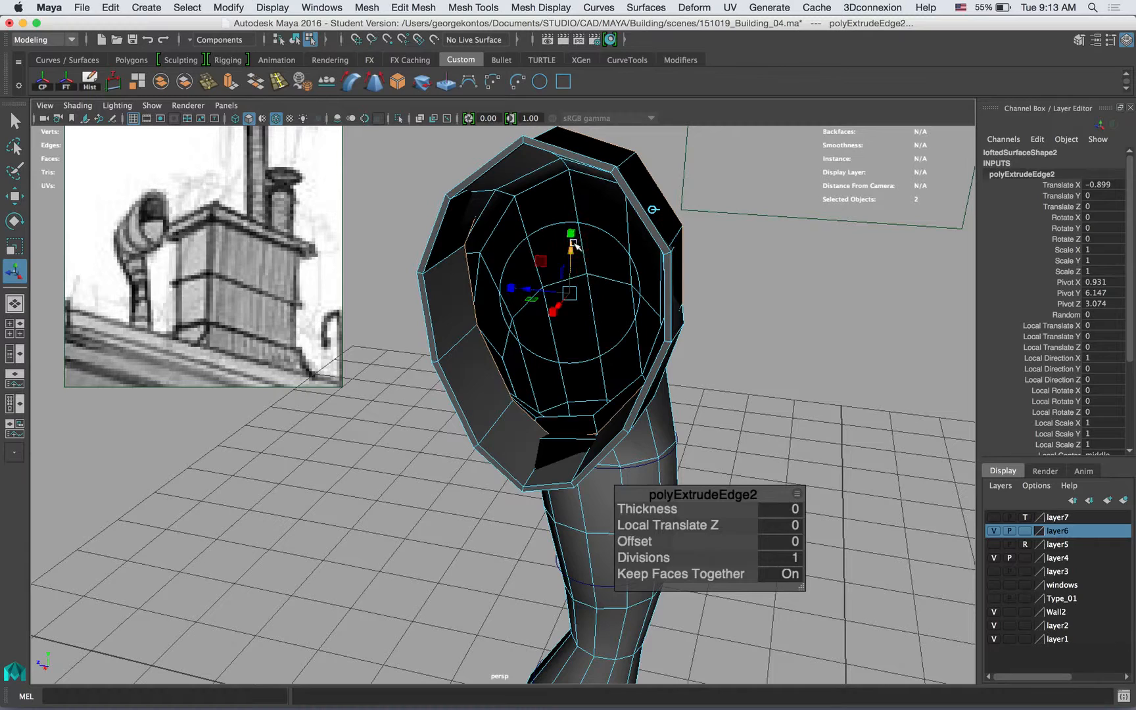
left_click_drag(570, 243, 568, 272)
left_click_drag(514, 299, 650, 296)
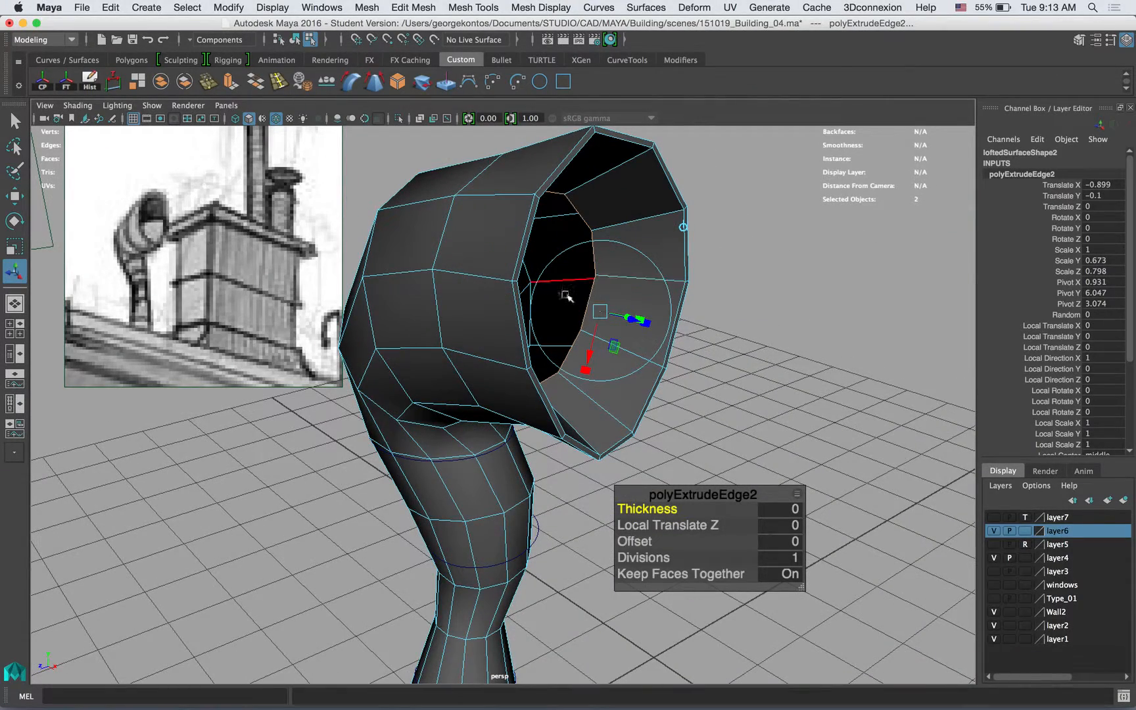
Step: Push the inner ring to about X -1.81, Y -0.18, scale it to about 0.67, 0.45 and 0.53, and return to object selection
left_click(683, 227)
left_click_drag(572, 293, 551, 226, "alt")
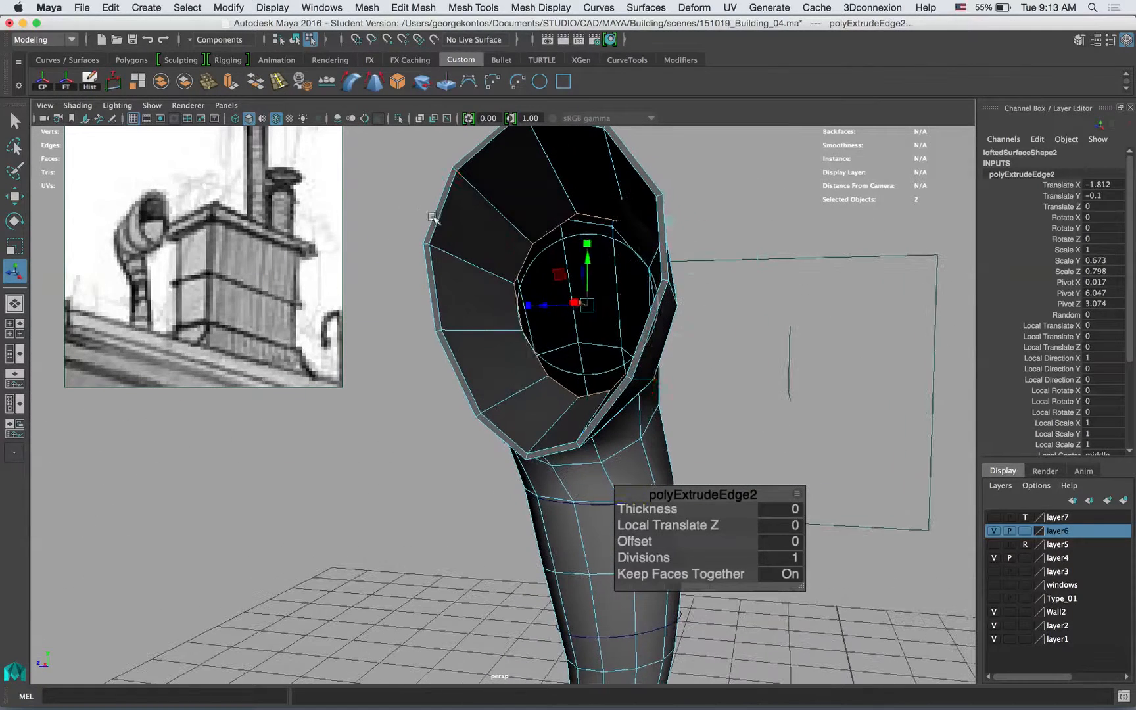
left_click(758, 257)
left_click_drag(590, 266, 662, 213)
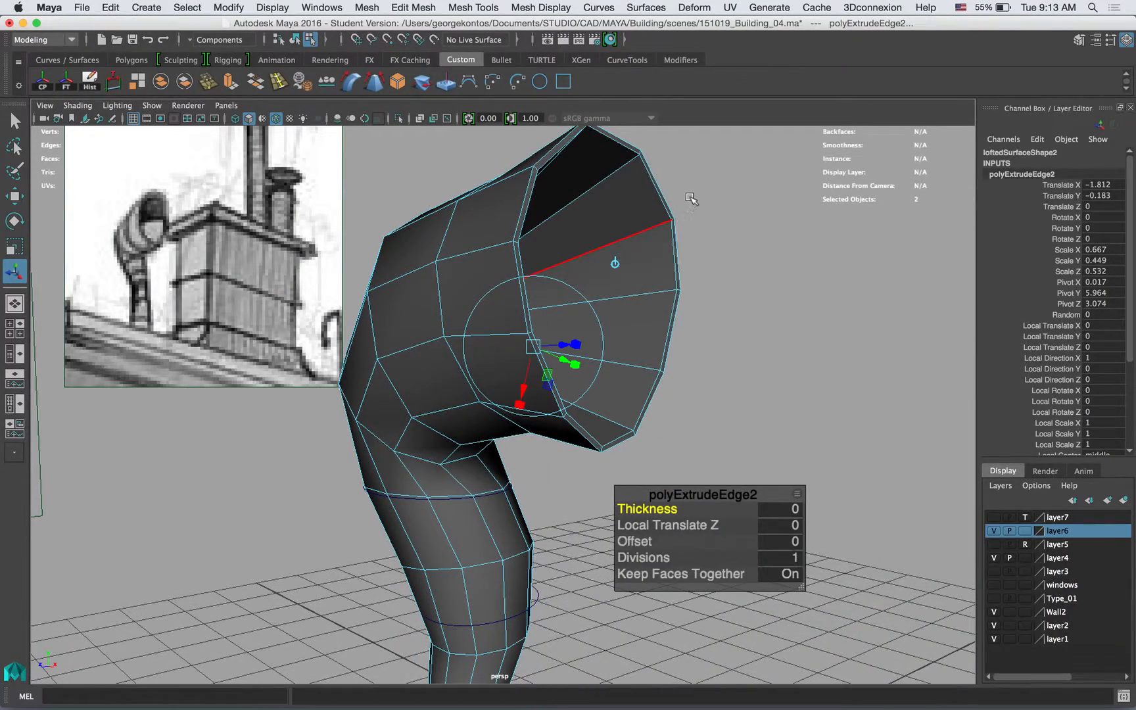
right_click_drag(703, 181, 525, 241)
left_click(525, 240)
left_click_drag(526, 242, 581, 299, "alt")
middle_click_drag(581, 300, 608, 234, "alt")
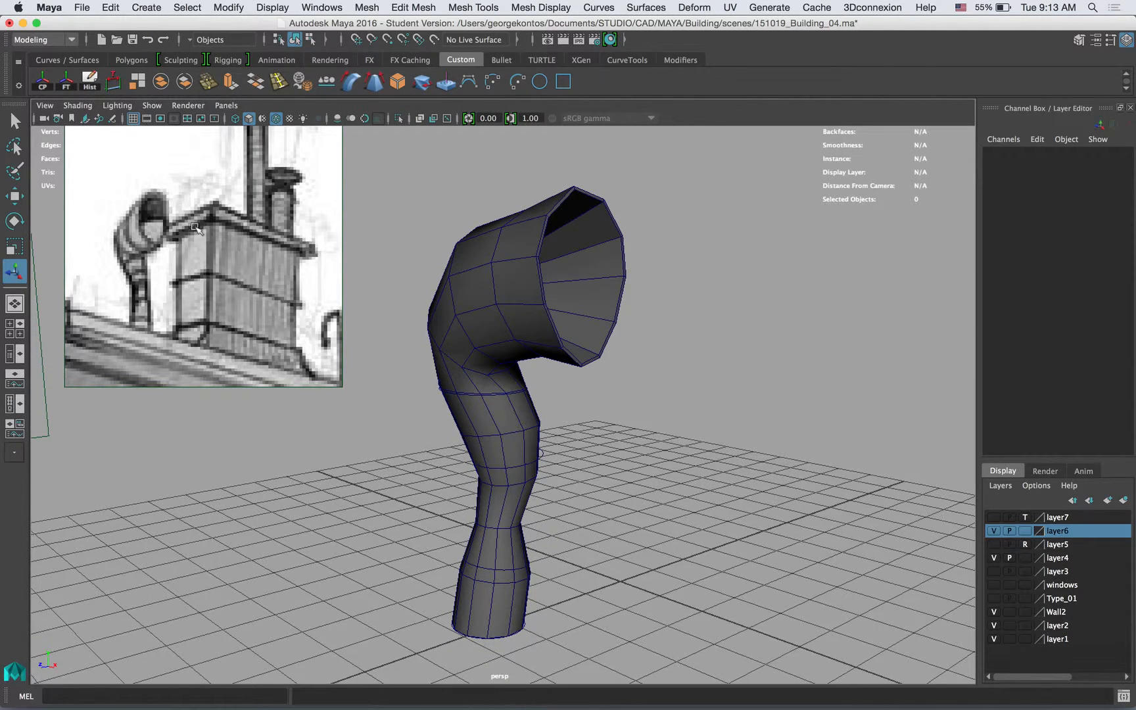
Step: Add the remaining profile circles along the lower pipe to layer7
left_click(571, 264)
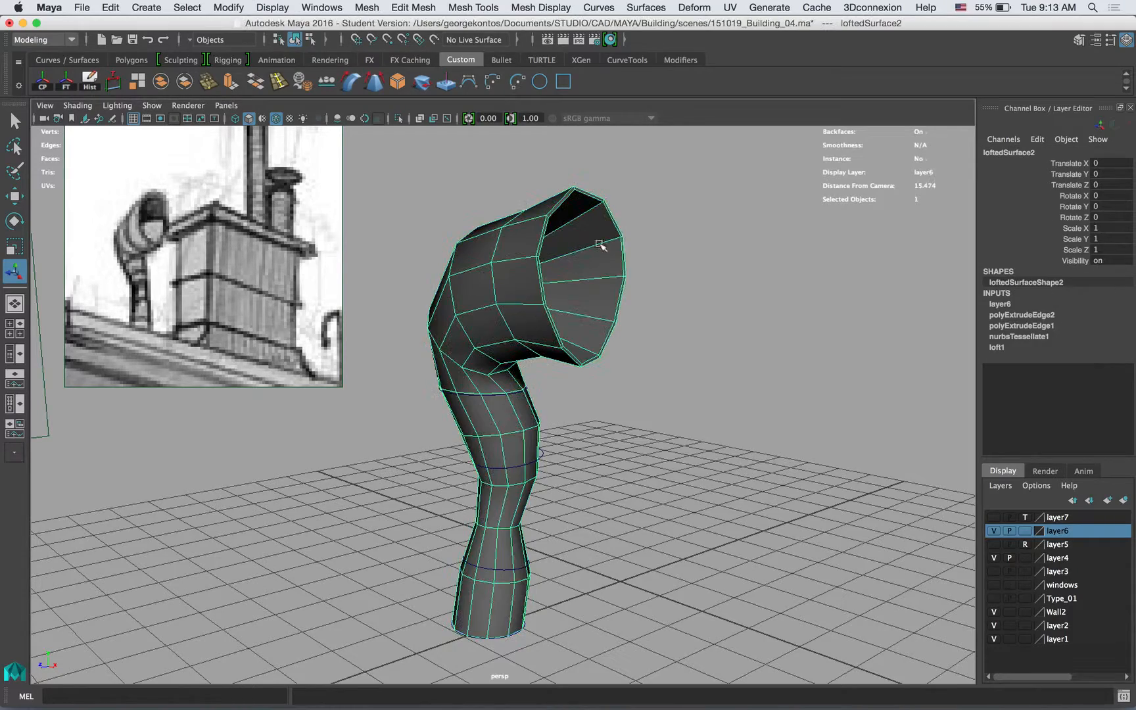
mouse_move(659, 292)
left_mouse_down("alt")
mouse_move(643, 299)
mouse_move(669, 299)
left_mouse_up("alt")
right_click_drag(670, 299, 508, 281, "alt")
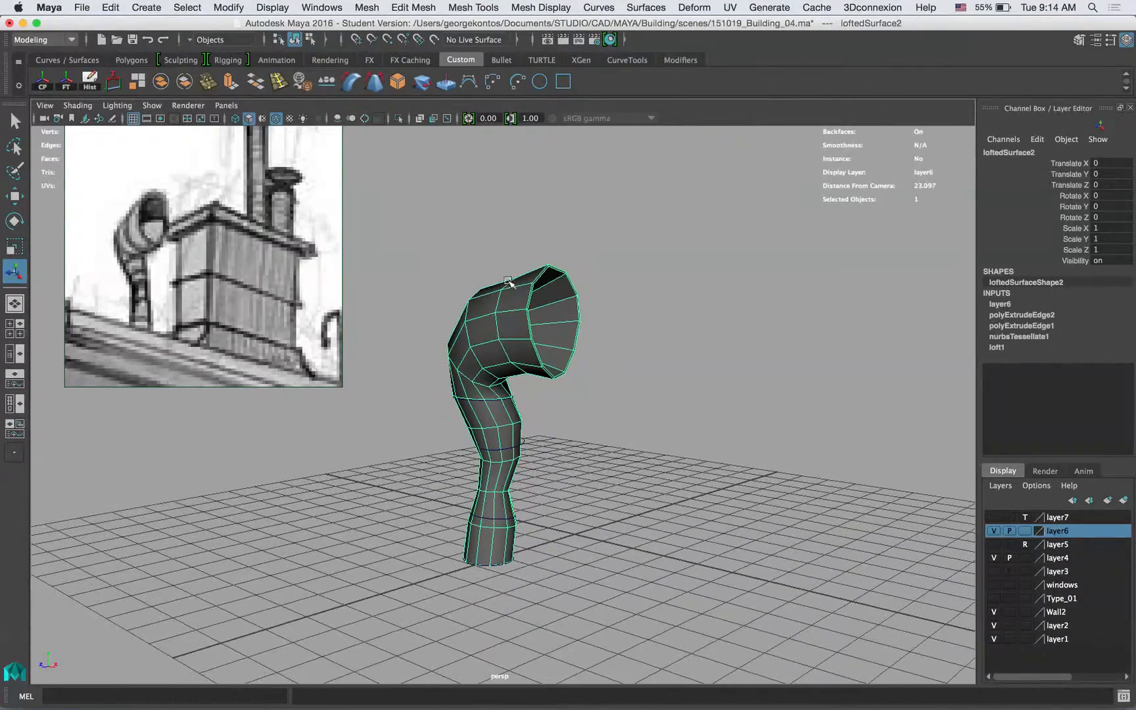
left_click_drag(435, 258, 664, 569)
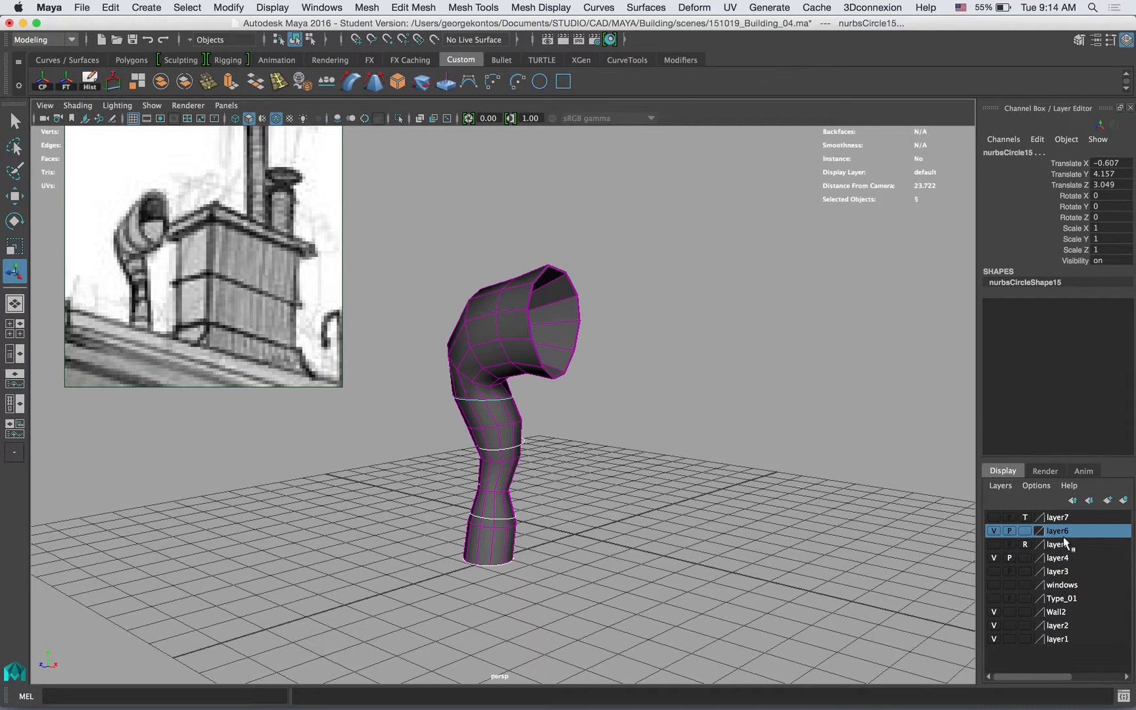
double_click(1062, 517)
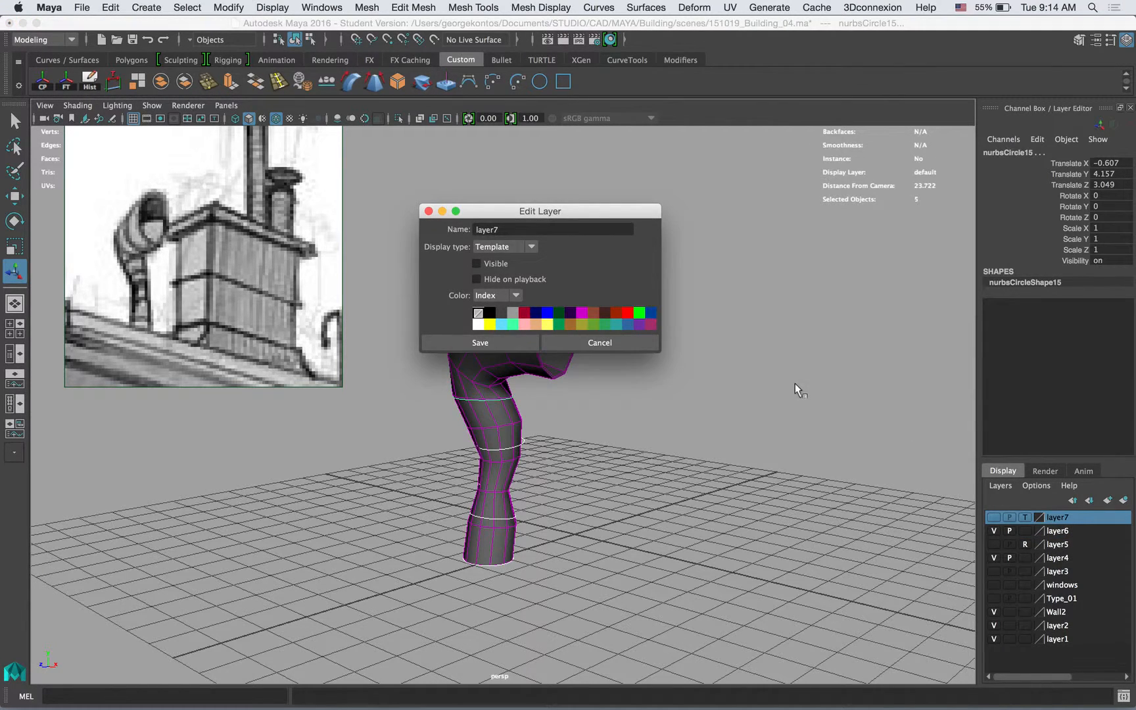
left_click(641, 342)
right_click(1061, 519)
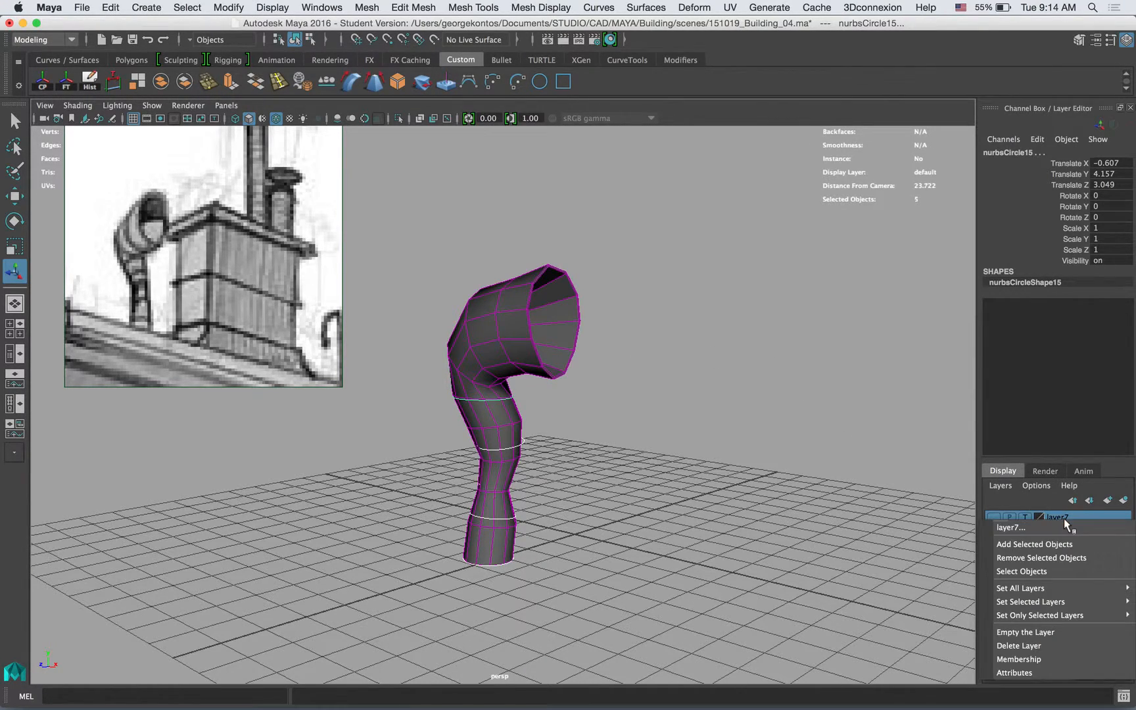
left_click(1069, 543)
Step: Insert an edge loop on the pipe mesh tight against the ring midway between the mouth and the bend
right_click_drag(690, 426, 723, 416, "alt")
left_click_drag(722, 414, 628, 309, "alt")
left_click(599, 322)
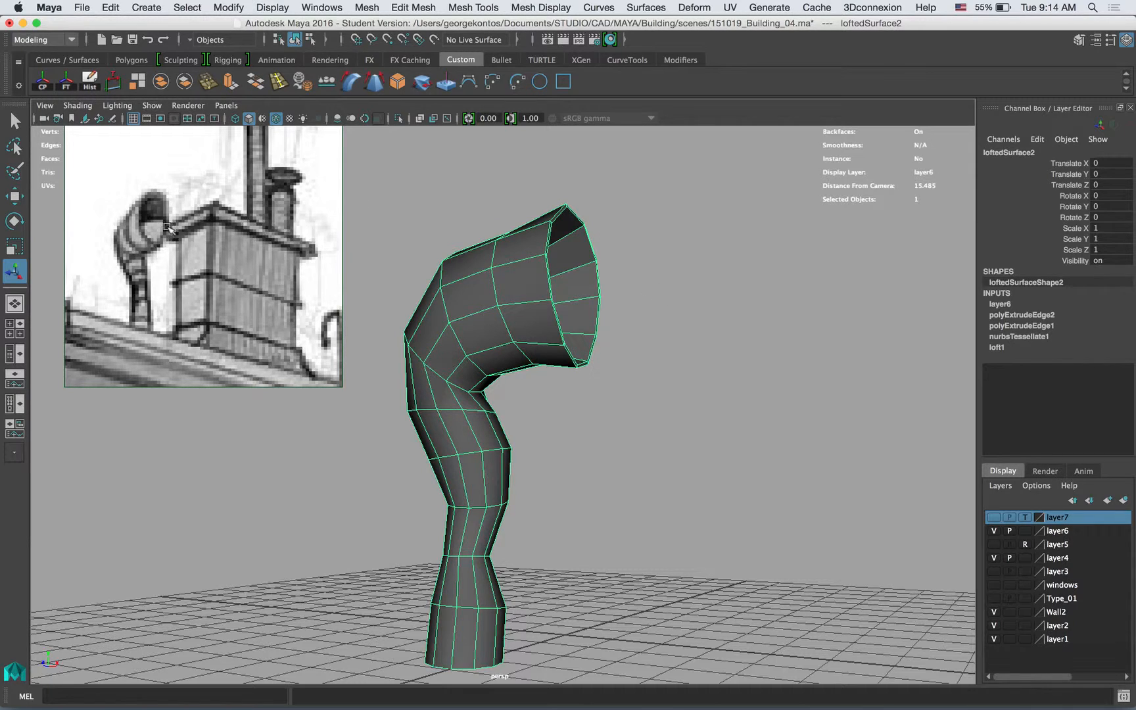
right_click_drag(472, 243, 525, 240, "alt")
middle_click_drag(485, 199, 537, 248, "alt")
right_click_drag(537, 249, 612, 226, "alt")
left_click_drag(612, 227, 549, 139, "alt")
left_click(569, 8)
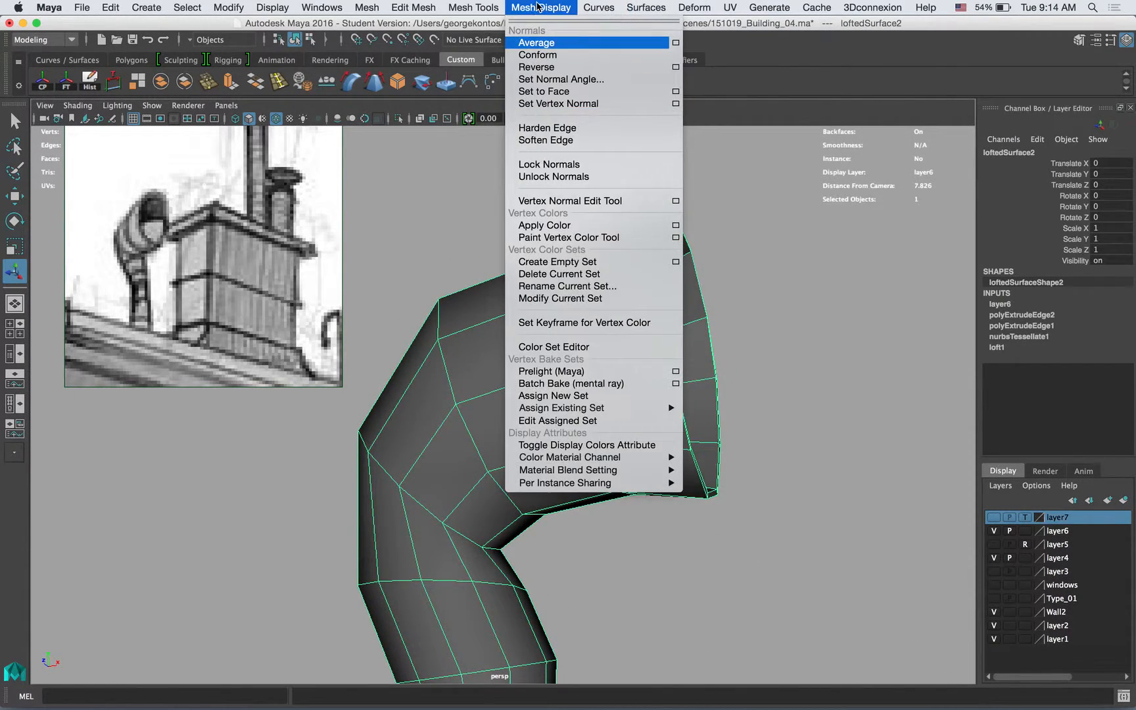
left_click(510, 102)
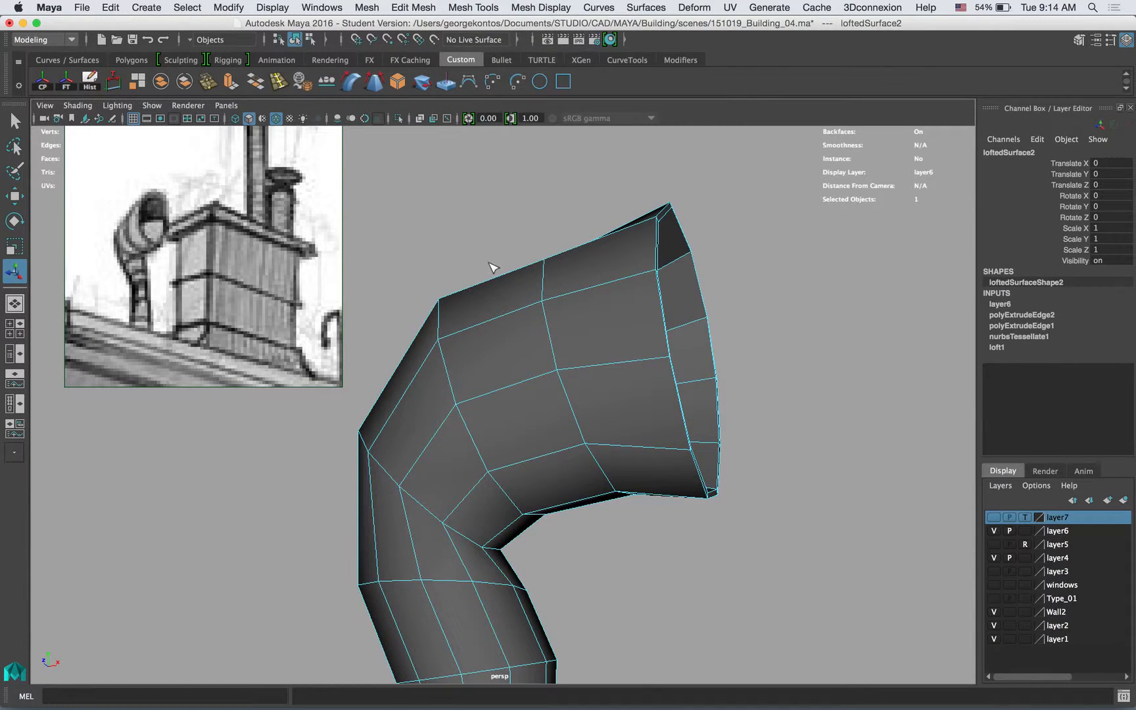
scroll(615, 307, "up", 3)
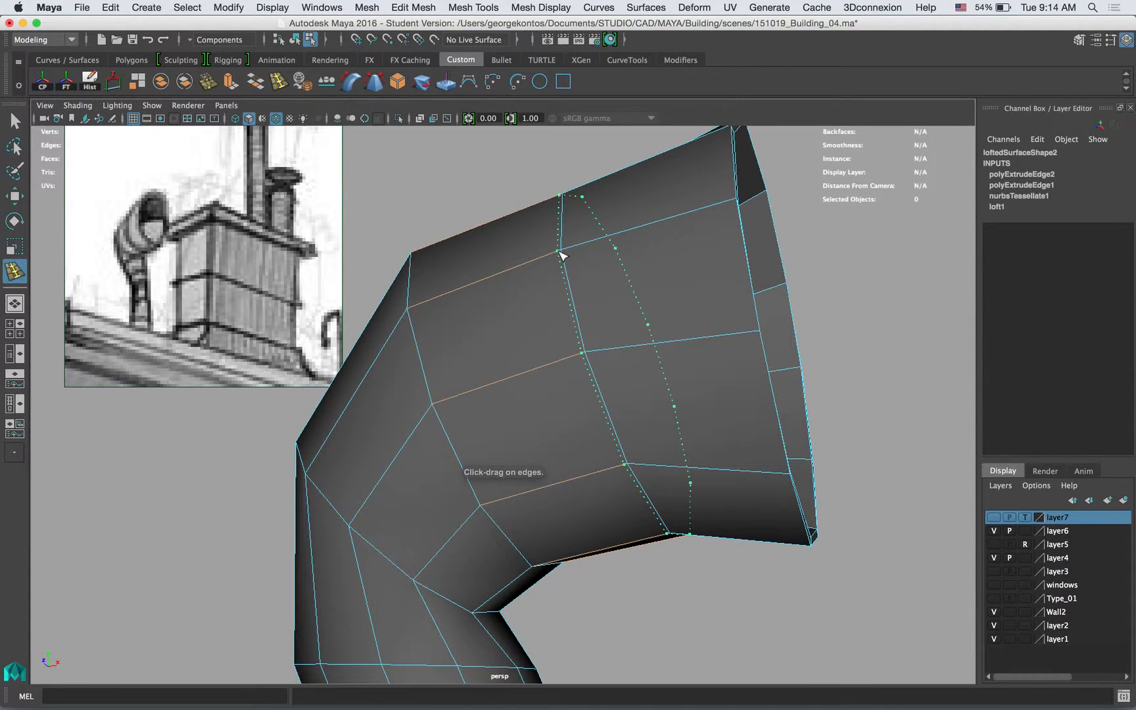
left_click(558, 251)
middle_click_drag(514, 249, 539, 225, "alt")
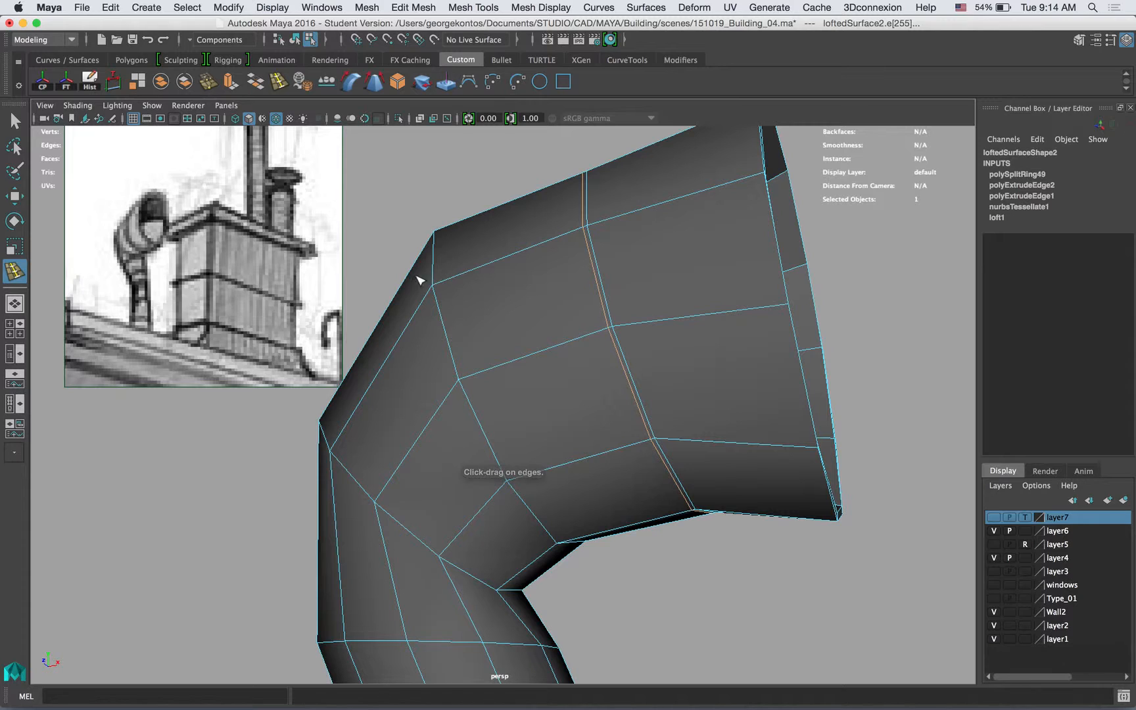
Step: Insert edge loops tight against the next three rings through and just below the bend
left_click(433, 294)
left_click_drag(439, 272, 474, 435, "alt")
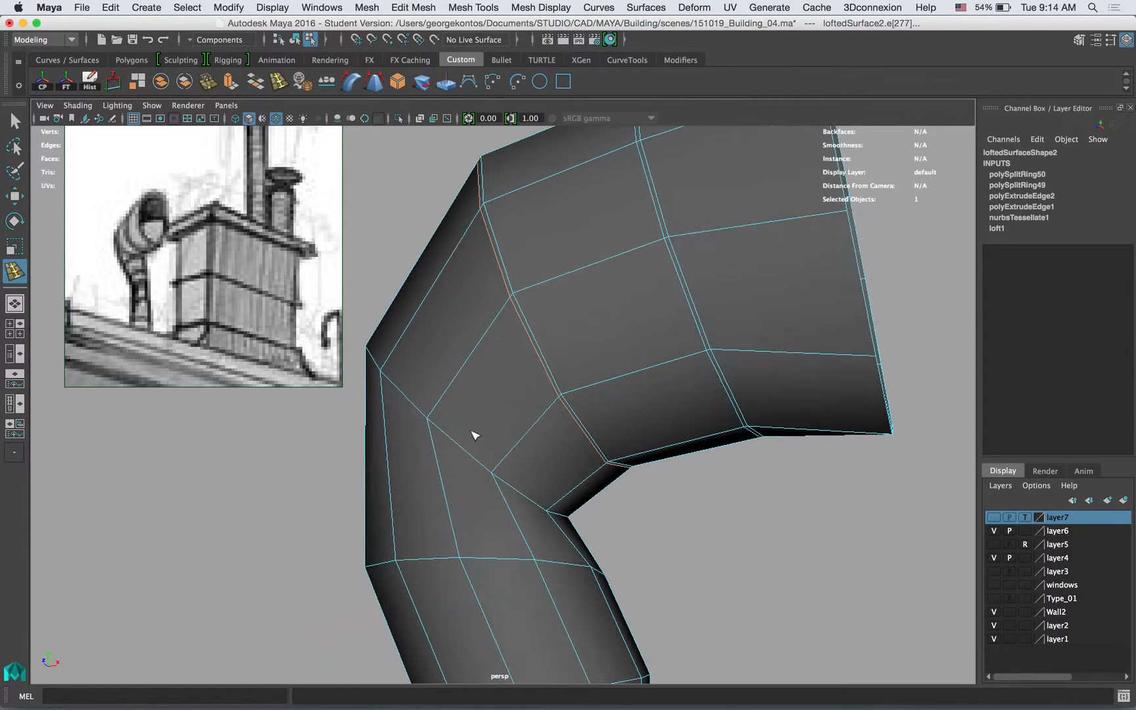
left_click(431, 426)
left_click_drag(436, 397, 501, 391, "alt")
left_click(472, 462)
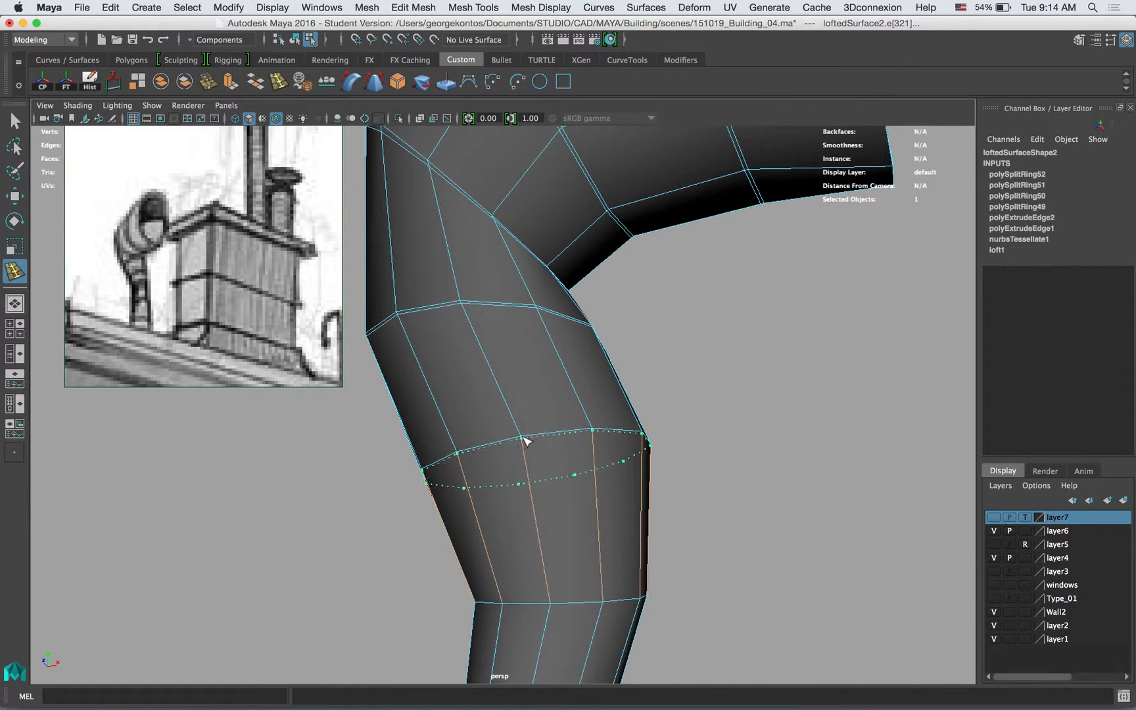
Step: Insert edge loops tight against the remaining rings down the lower pipe to its base
left_click(526, 442)
left_click_drag(524, 437, 551, 465, "alt")
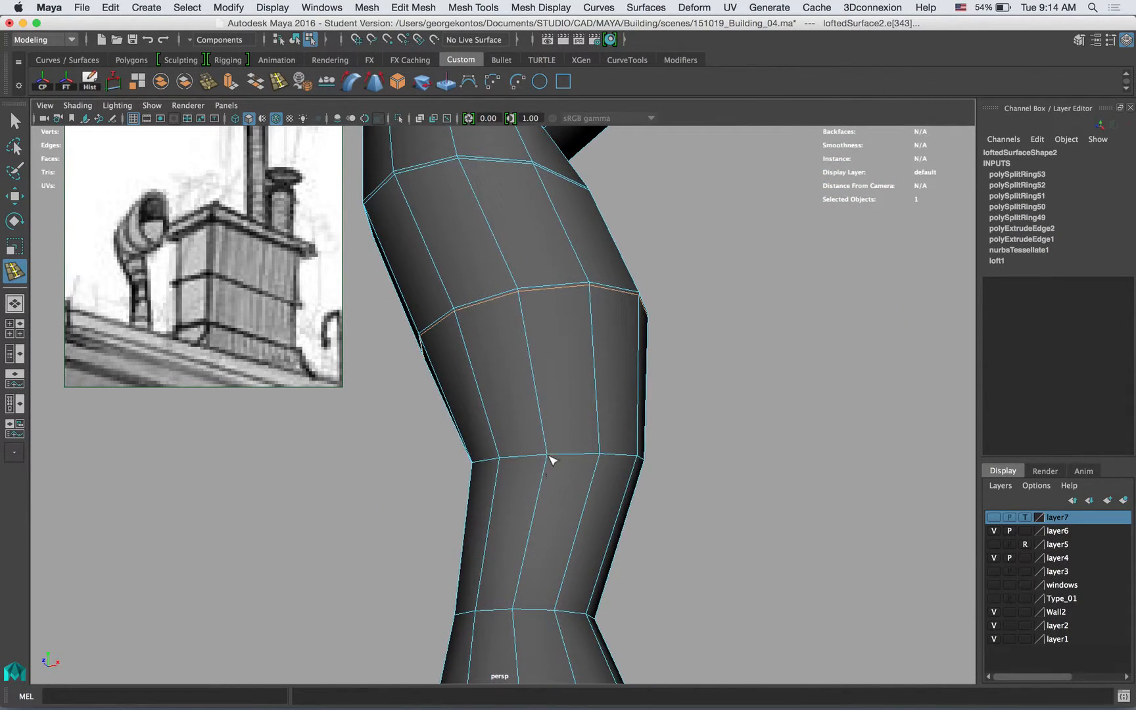
left_click(550, 461)
left_click_drag(549, 458, 495, 427, "alt")
left_click(478, 512)
left_click(470, 517)
Step: Extrude the narrow face band on the ring midway between the mouth and the bend inward to form a groove
left_click_drag(504, 242, 563, 314, "alt")
middle_click_drag(562, 314, 479, 550, "alt")
right_click_drag(572, 308, 660, 316, "alt")
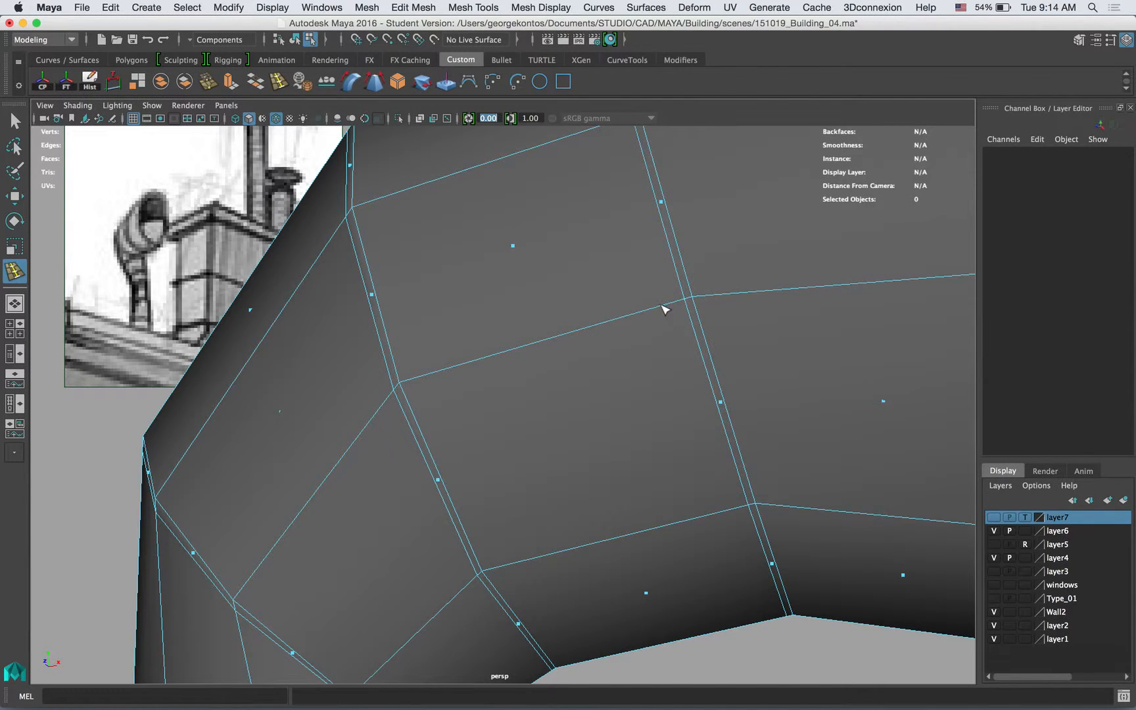
left_click(661, 203)
key("super+z")
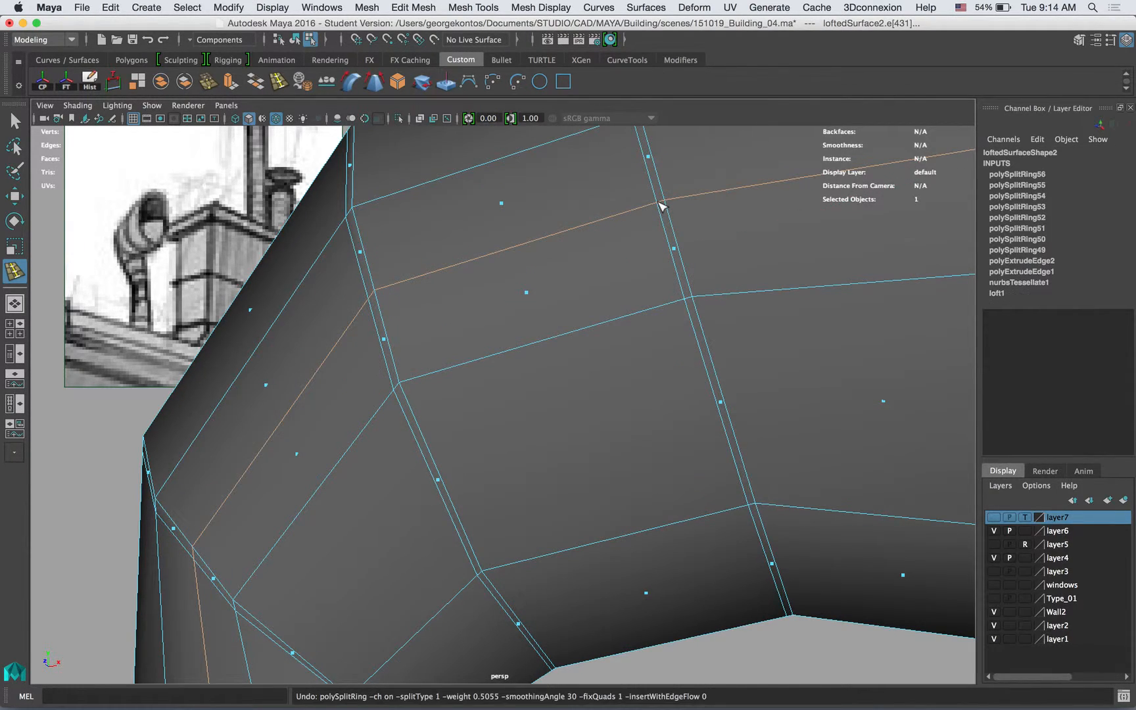
right_click_drag(679, 223, 678, 258)
left_click(661, 203)
left_click(705, 353, "shift")
left_click_drag(707, 352, 720, 314, "alt")
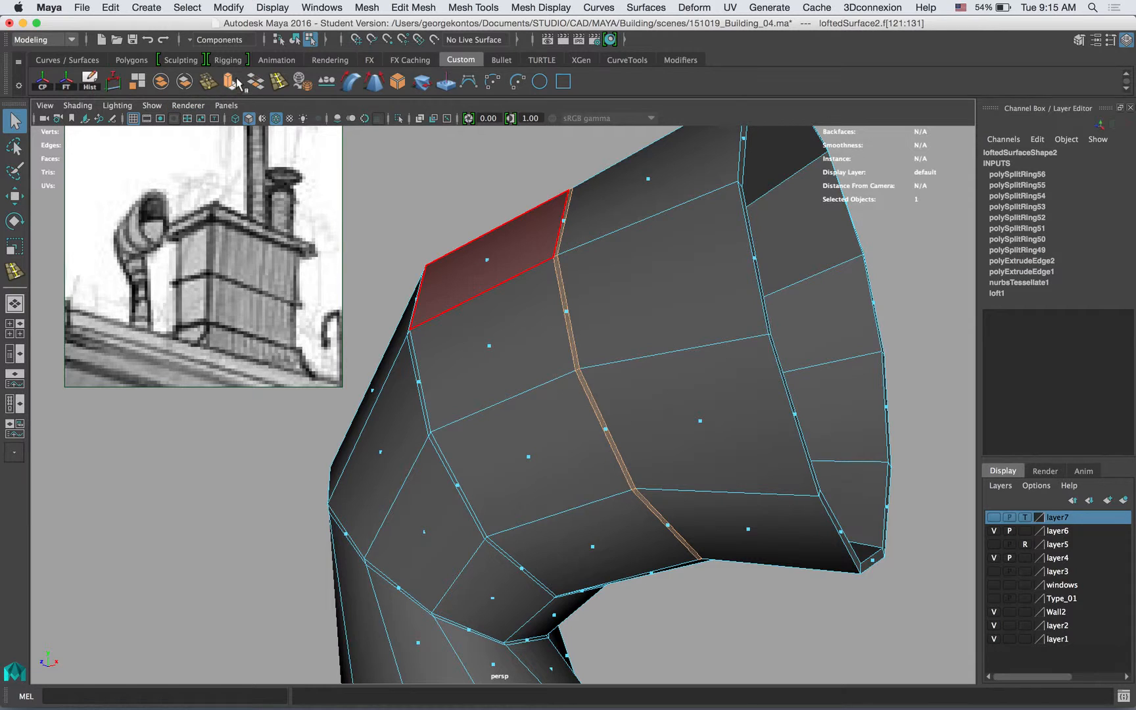
left_click(233, 81)
left_click_drag(540, 189, 551, 195)
Step: Extrude the narrow face band on the second ring from the mouth inward, with a local Z translation of about -0.052
left_click(416, 366)
double_click(445, 463, "shift")
middle_click_drag(441, 360, 464, 314, "alt")
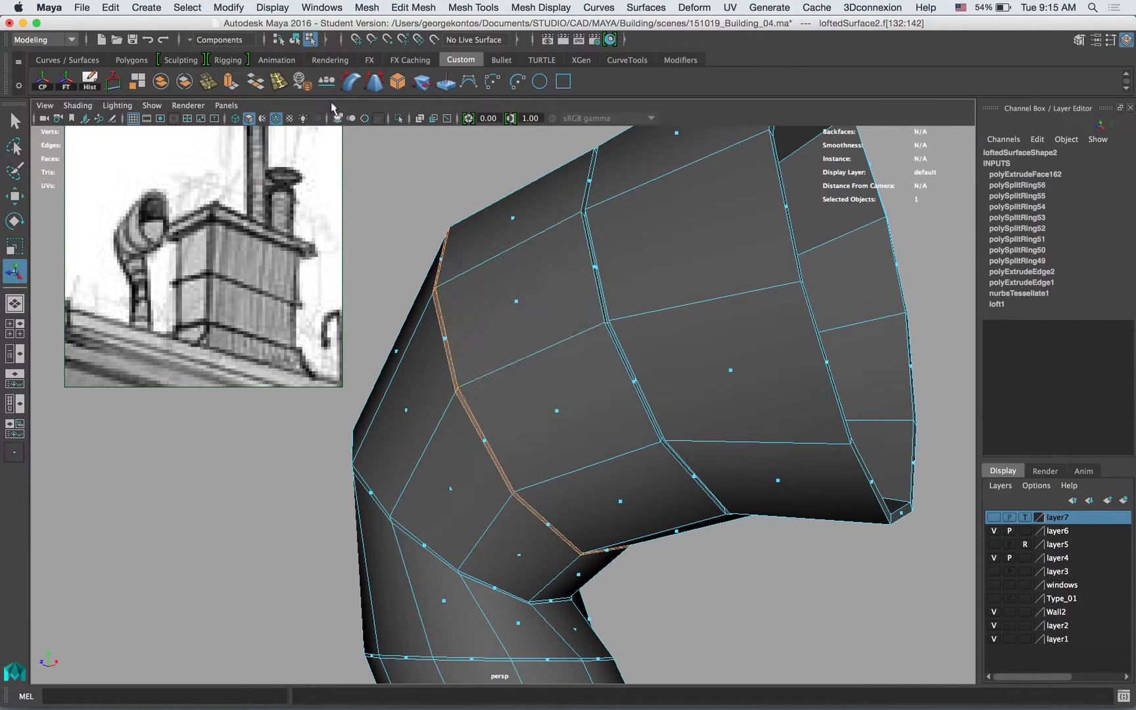
left_click(232, 83)
left_click_drag(415, 246, 425, 250)
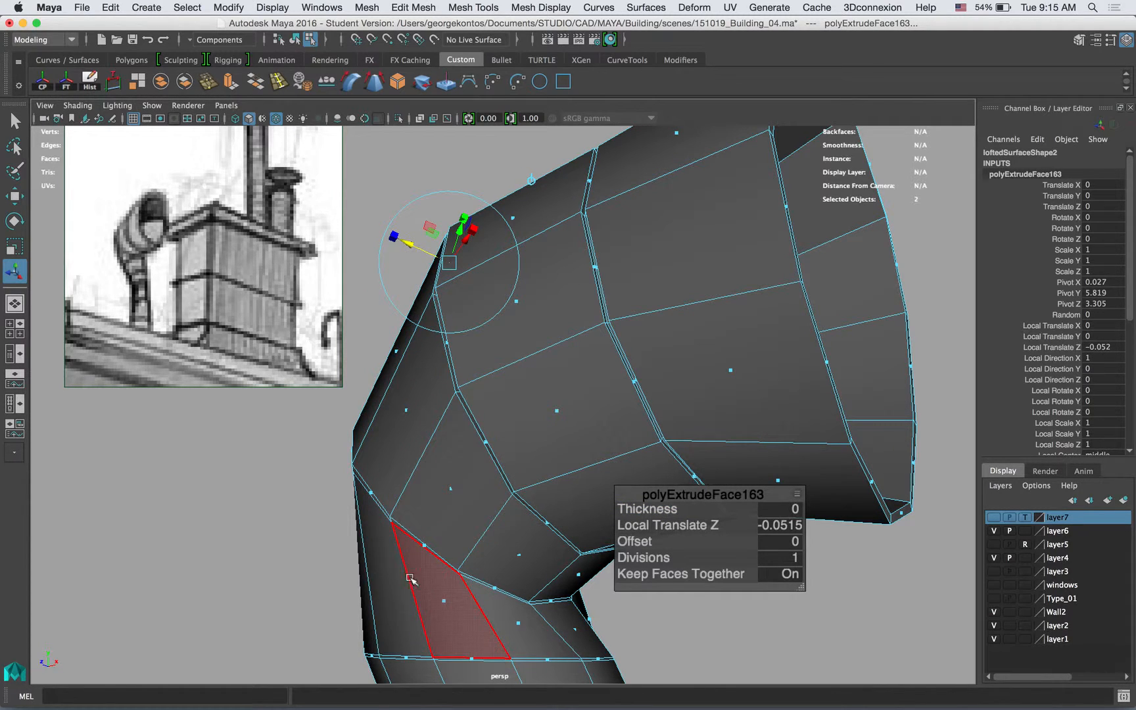
left_click(373, 494)
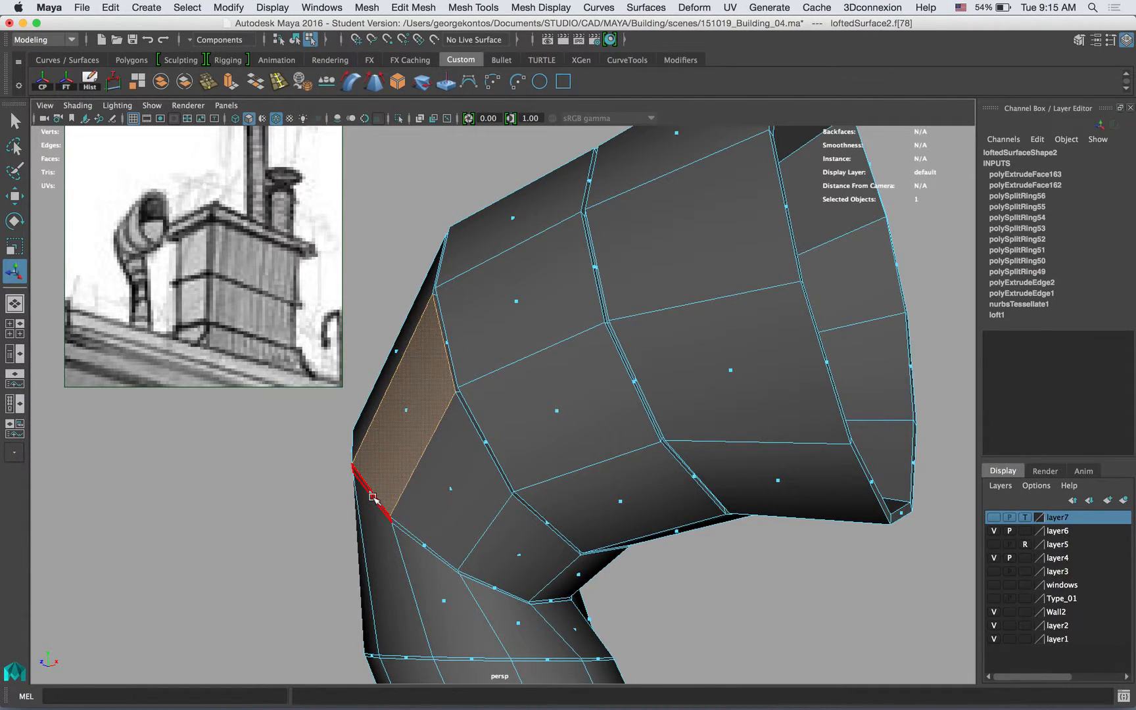
left_click(372, 497)
left_click(416, 549, "shift")
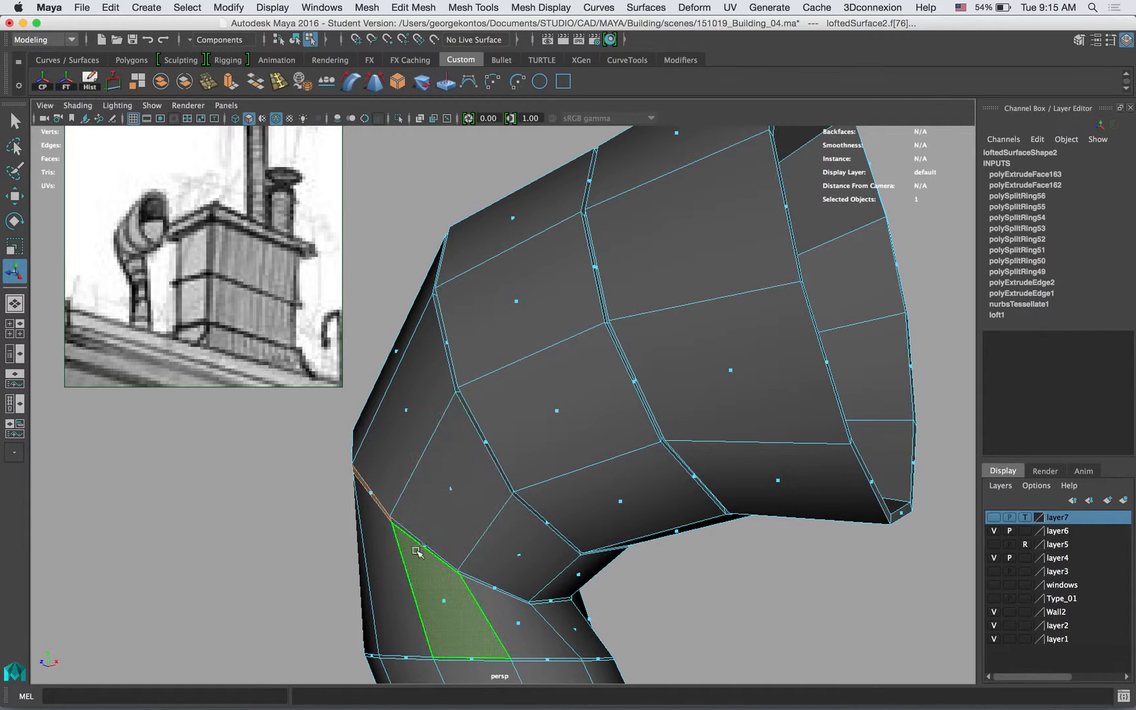
left_click(418, 547, "shift")
left_click(421, 541, "shift")
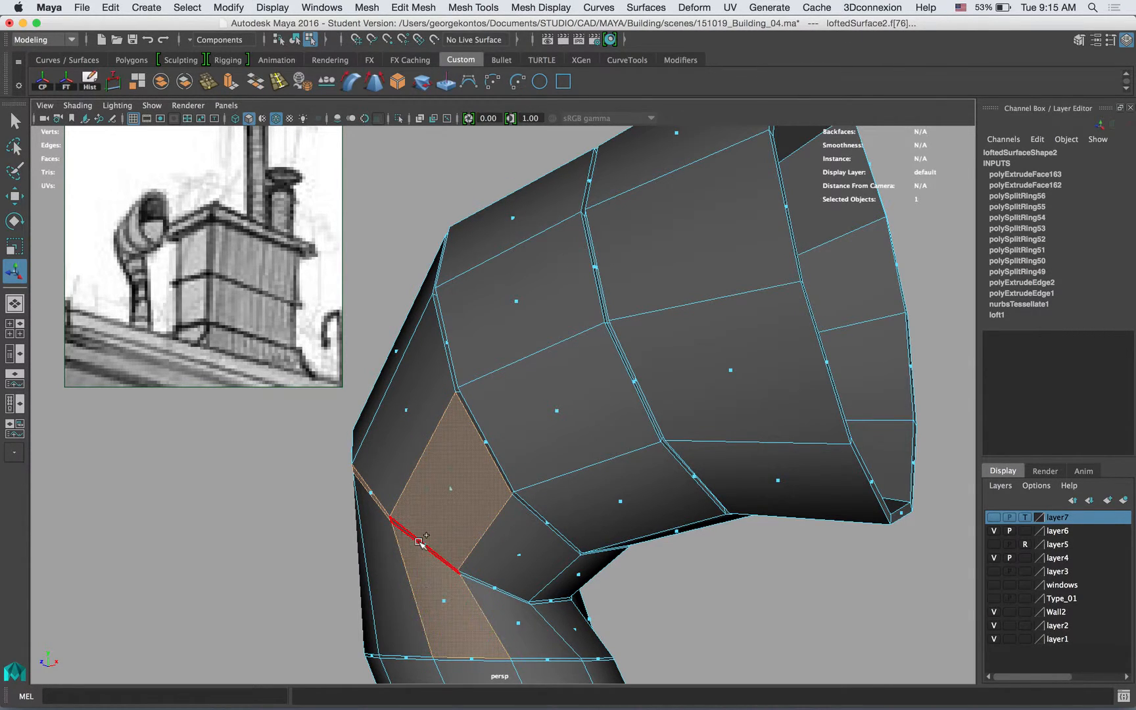
left_click(425, 545, "shift")
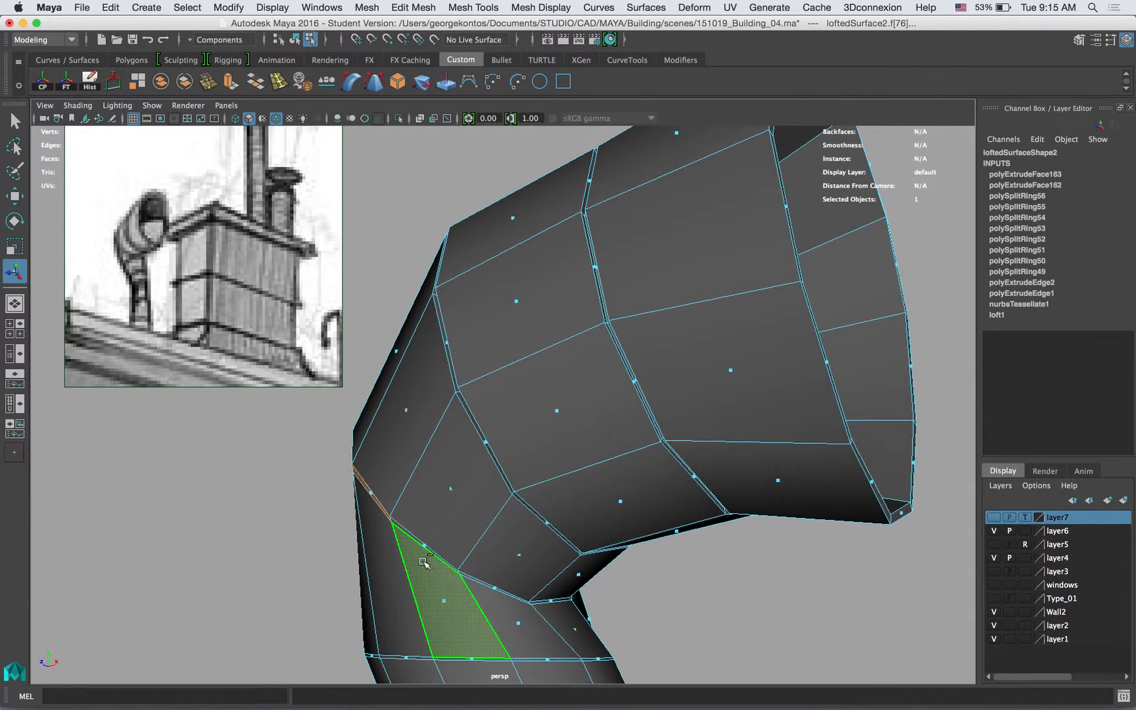
scroll(552, 527, "up", 5)
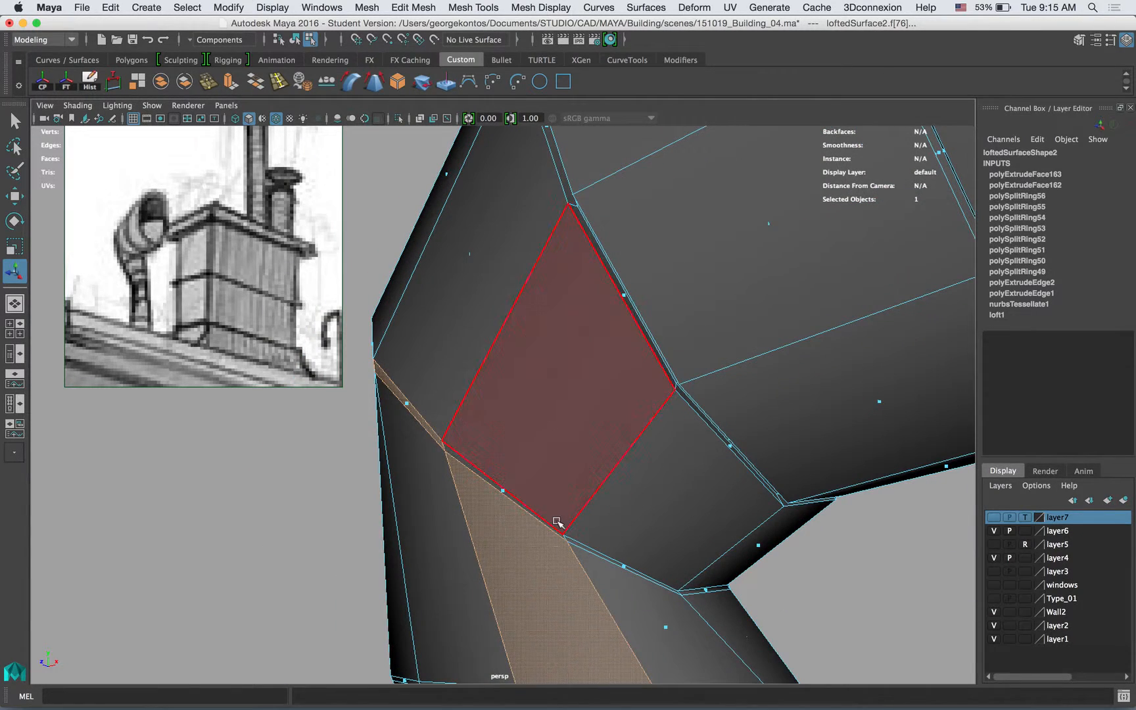
left_click(503, 499, "shift")
double_click(502, 491, "shift")
scroll(524, 459, "down", 1)
scroll(524, 459, "down", 2)
key("z")
key("z")
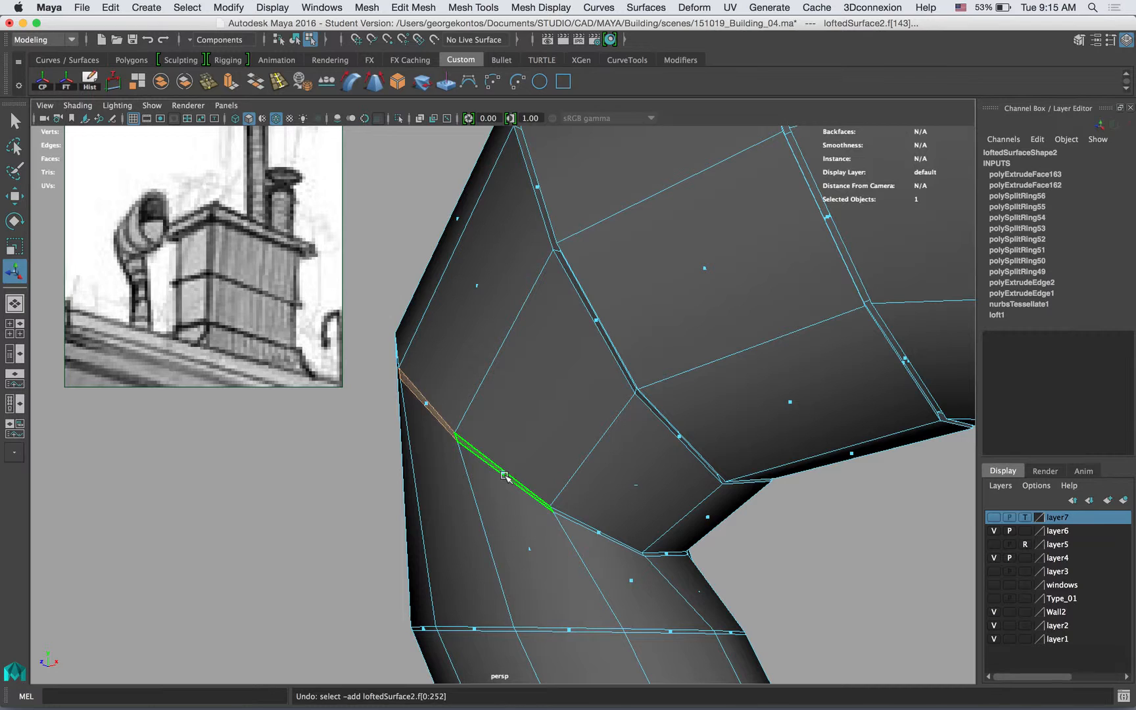
Step: Extrude the whole narrow face band at the pipe's bend inward, with a local Z translation of about -0.05
double_click(583, 526, "shift")
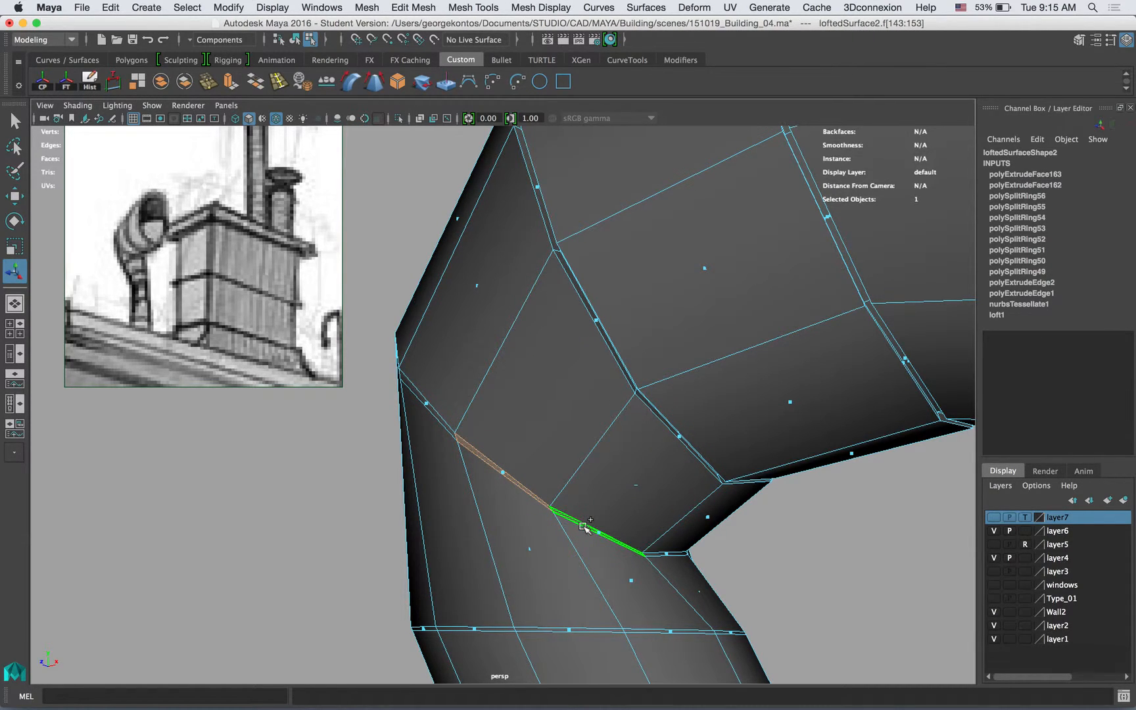
left_click(242, 83)
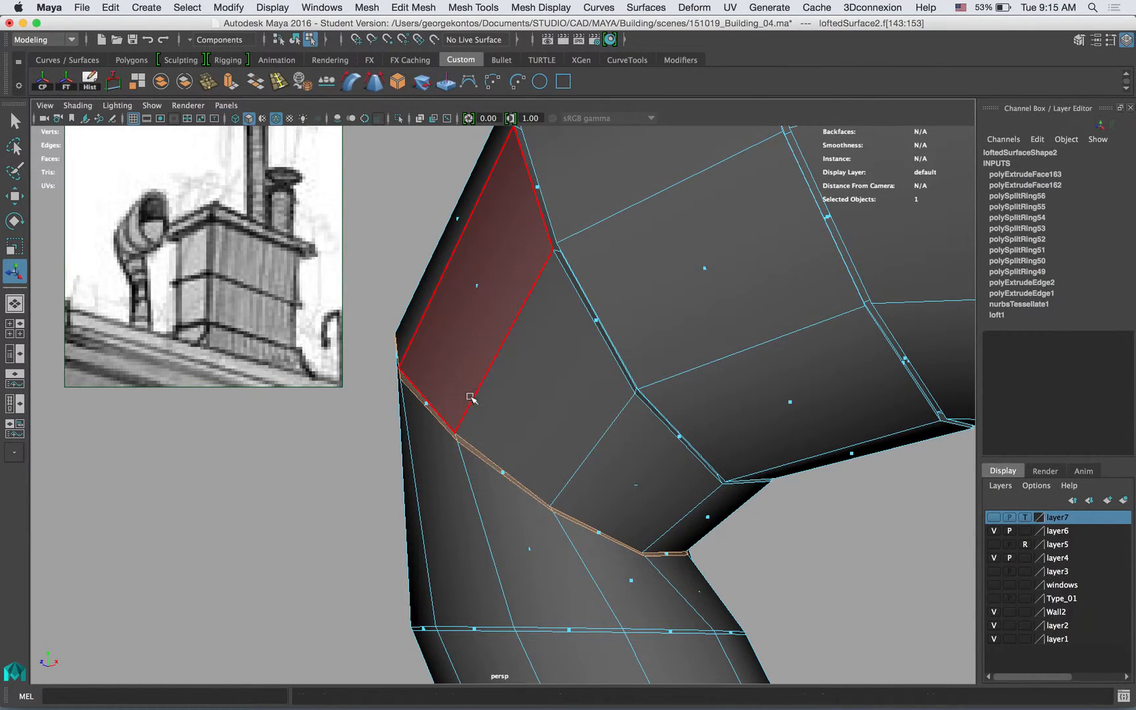
left_click_drag(405, 411, 406, 411)
Step: Extrude the narrow face band just below the bend inward, with a local Z translation of about -0.052
middle_click_drag(459, 337, 470, 132, "alt")
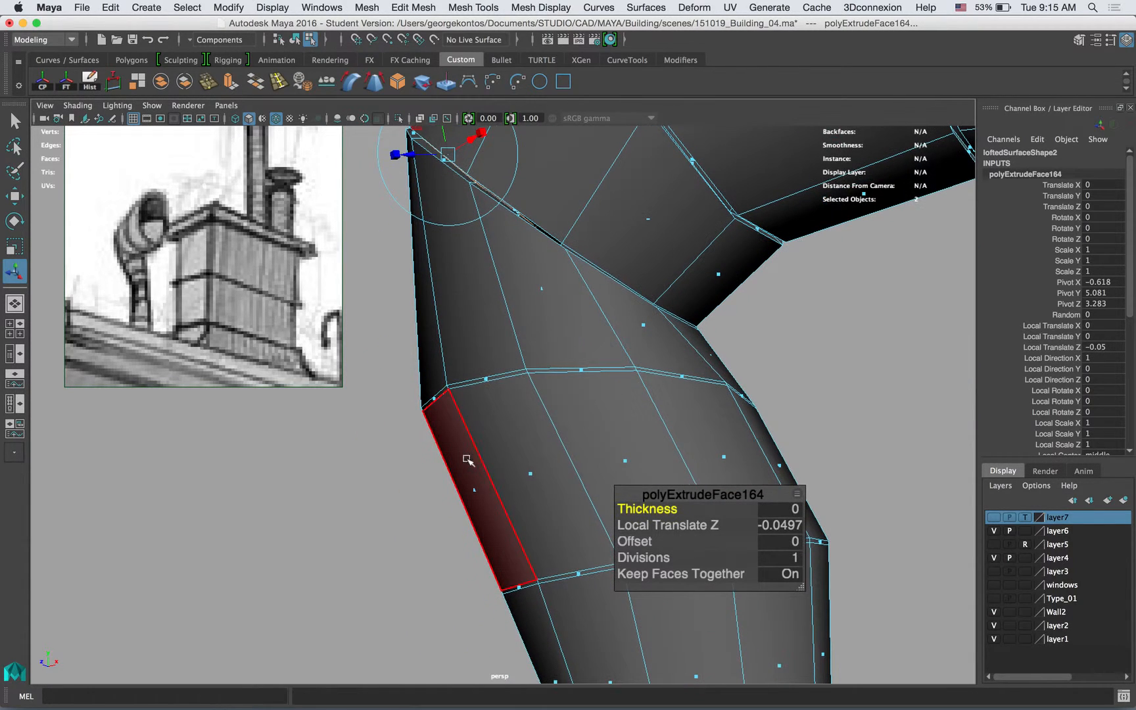
left_click(483, 383)
double_click(550, 372, "shift")
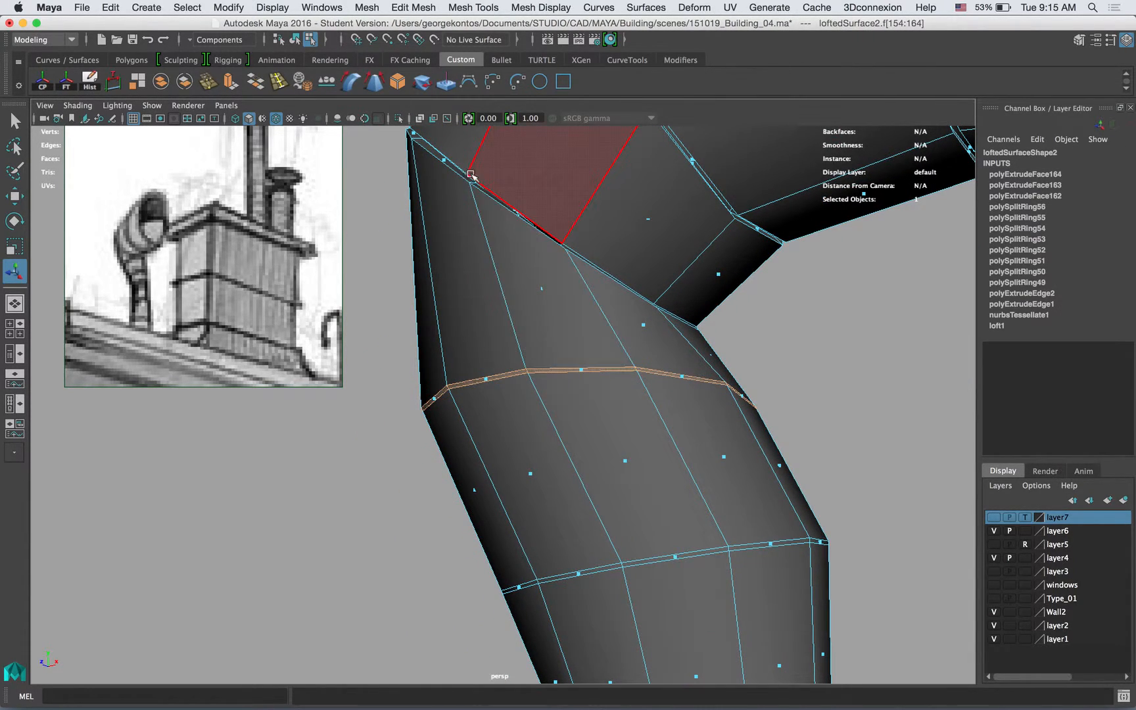
left_click(230, 81)
left_click_drag(470, 405, 429, 401, "alt")
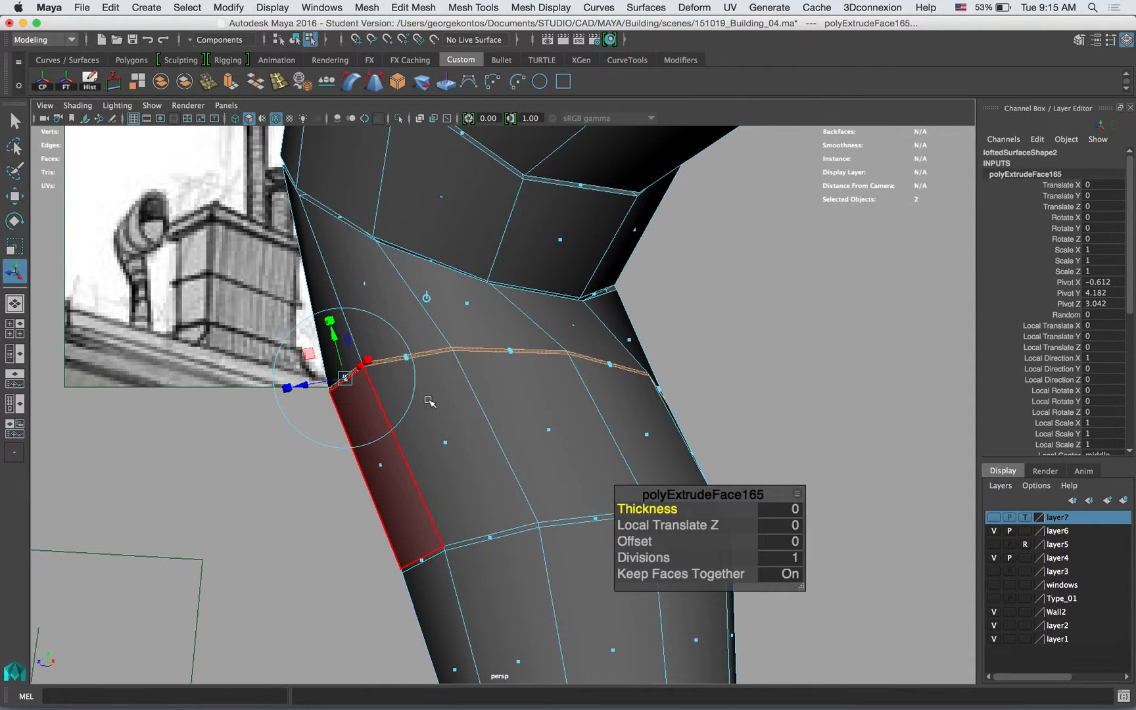
left_click_drag(315, 383, 324, 383)
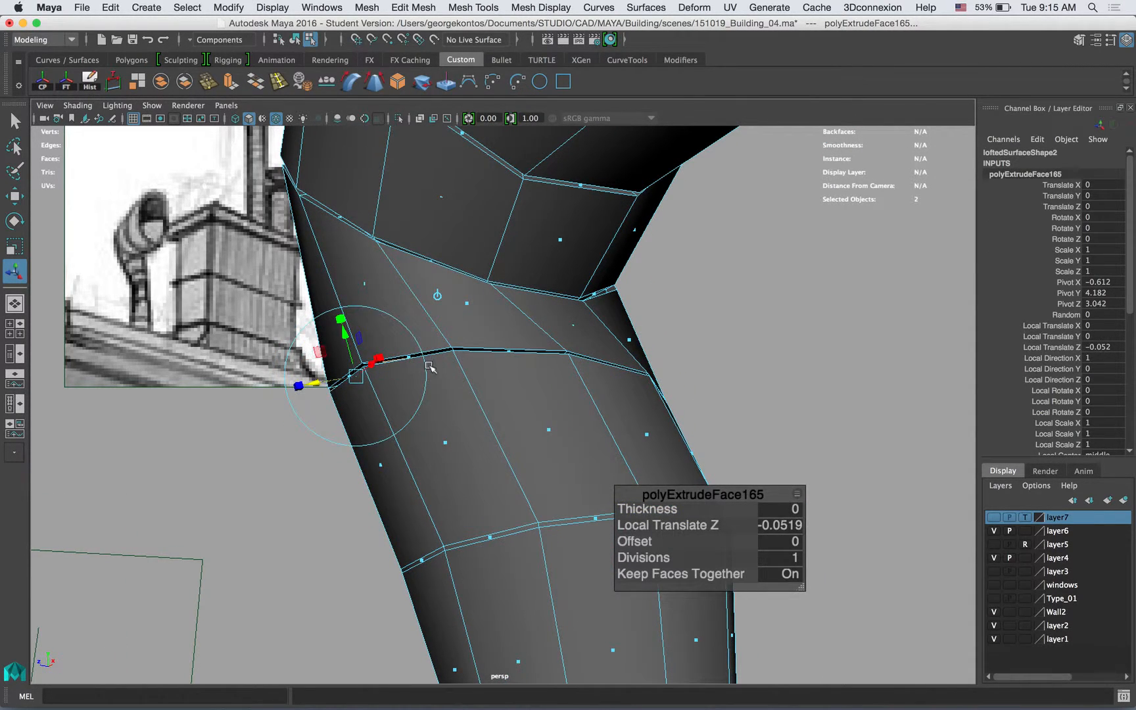
Step: Extrude the second narrow face band below the bend inward, with a local Z translation of about -0.072
left_click_drag(430, 366, 469, 366, "alt")
left_click(564, 324)
left_click(564, 323)
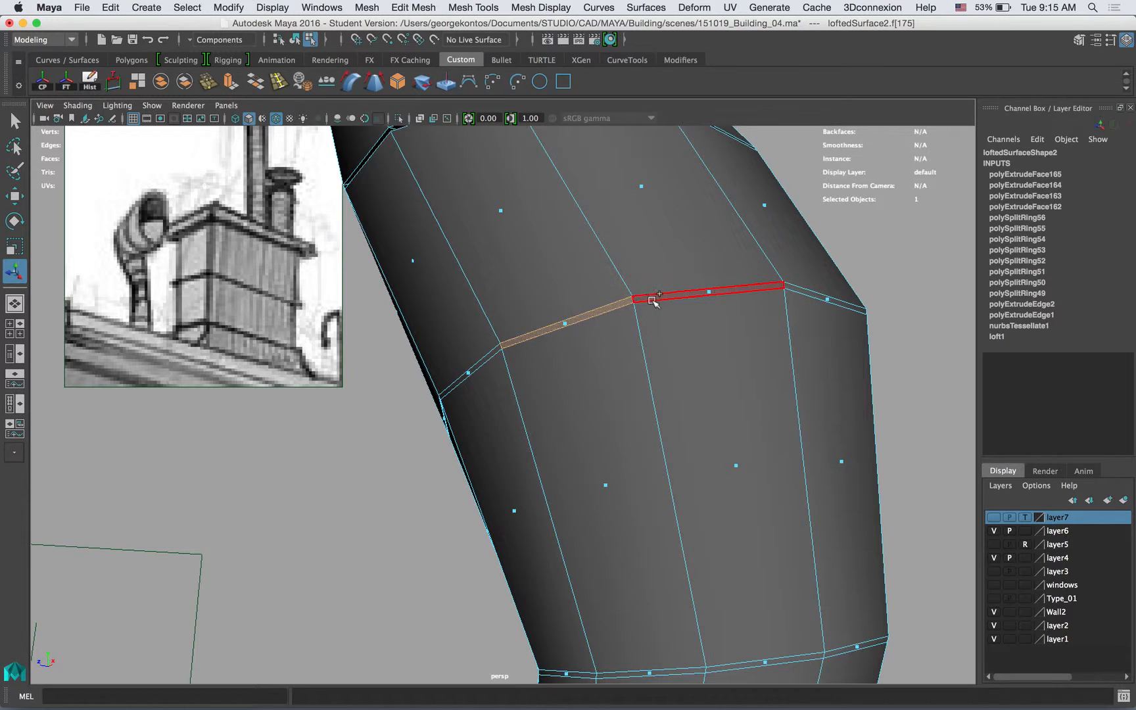
double_click(655, 299)
left_click_drag(647, 349, 283, 117, "alt")
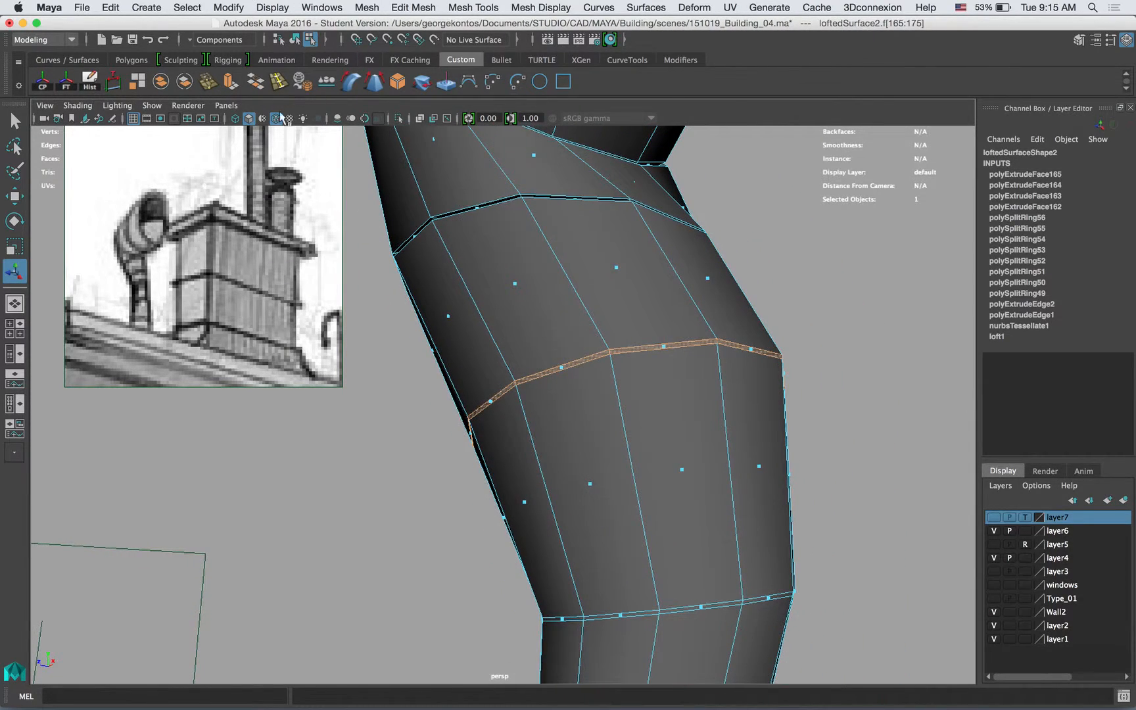
left_click(229, 83)
left_click_drag(446, 405, 476, 405)
Step: Extrude the third narrow face band below the bend inward, with a local Z translation of about -0.059
left_click_drag(475, 317, 487, 172, "alt")
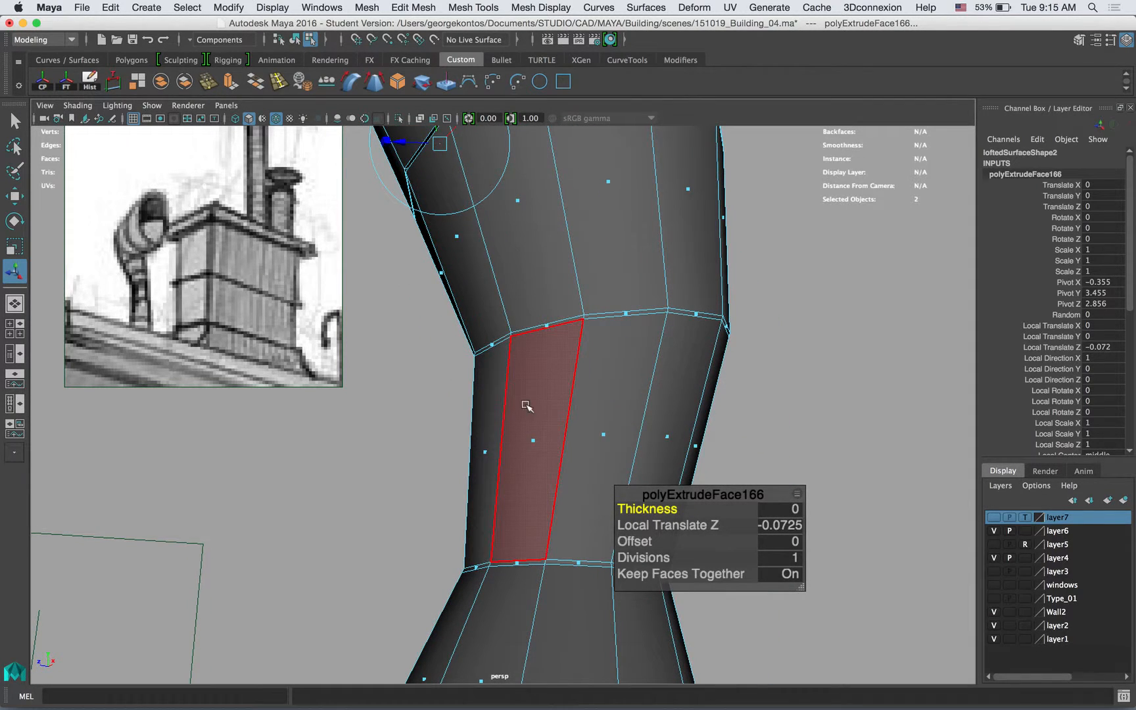
left_click(537, 328)
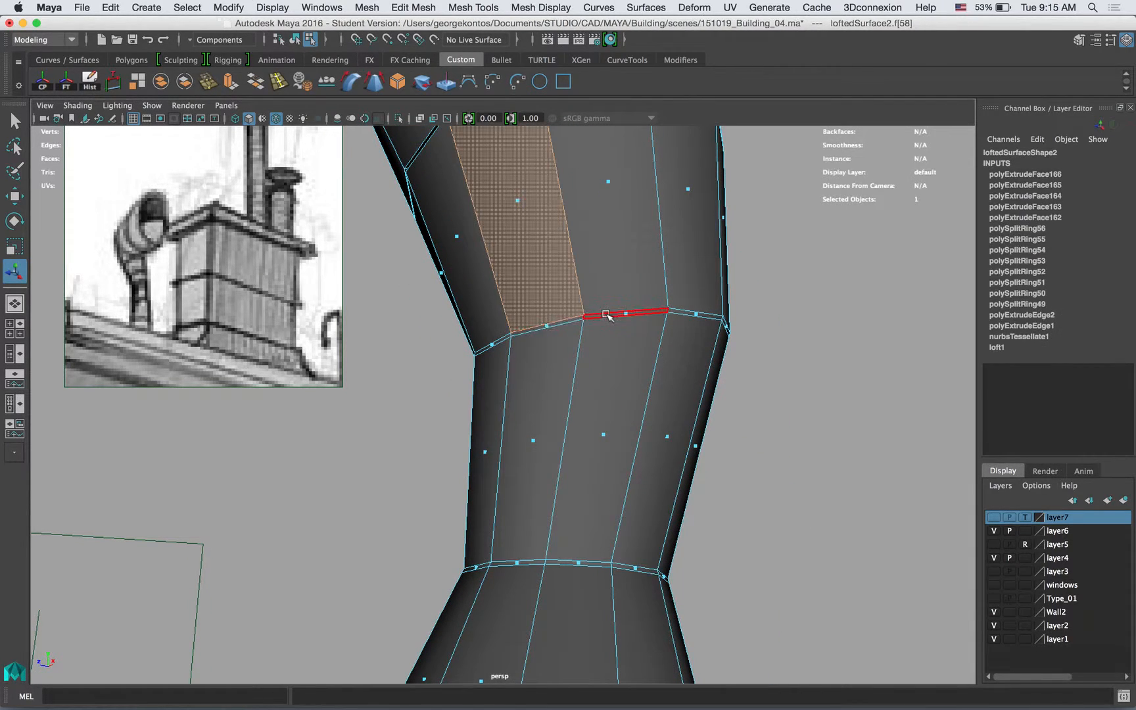
double_click(566, 320, "shift")
key("super+z")
left_click(559, 325)
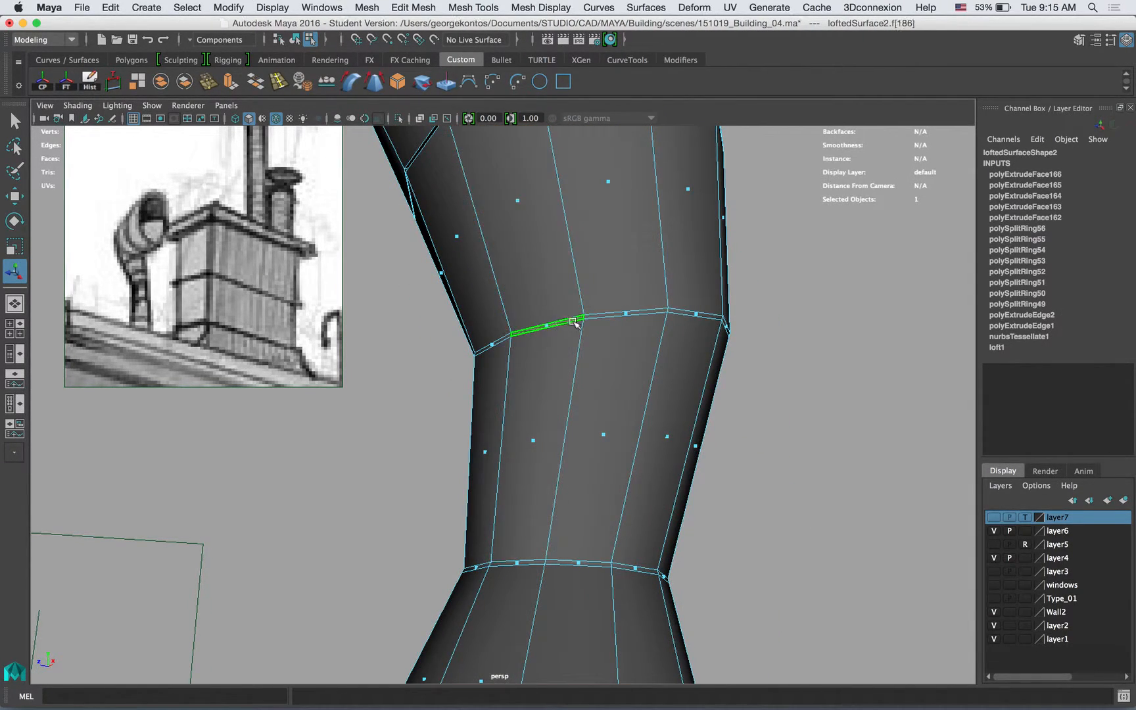
double_click(603, 316)
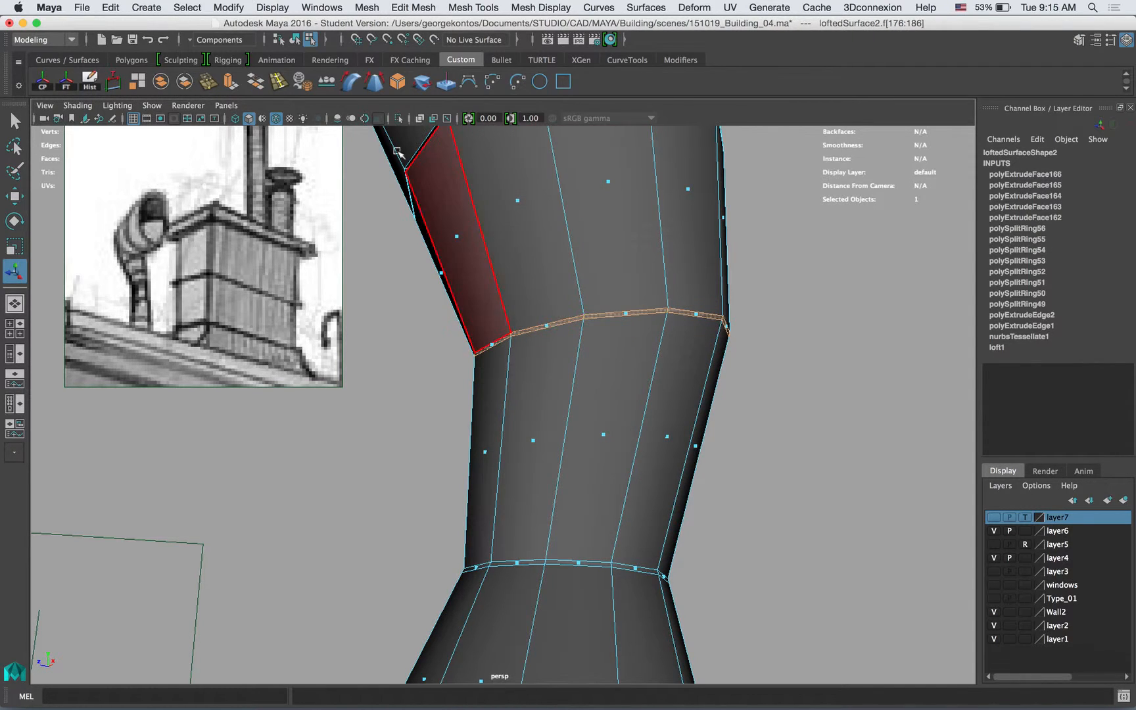
left_click(230, 83)
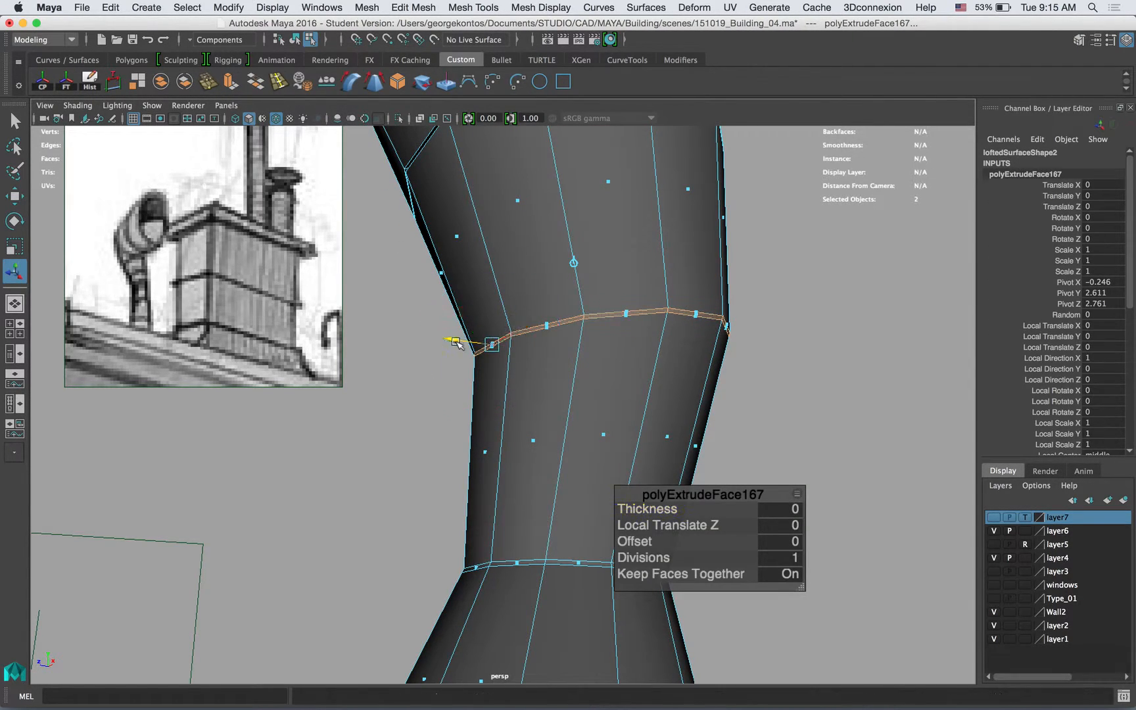
left_click_drag(467, 342, 470, 343)
Step: Extrude the narrow face band at the pipe's waist above the flared base inward, with a local Z translation of about -0.042
middle_click_drag(506, 376, 499, 329, "alt")
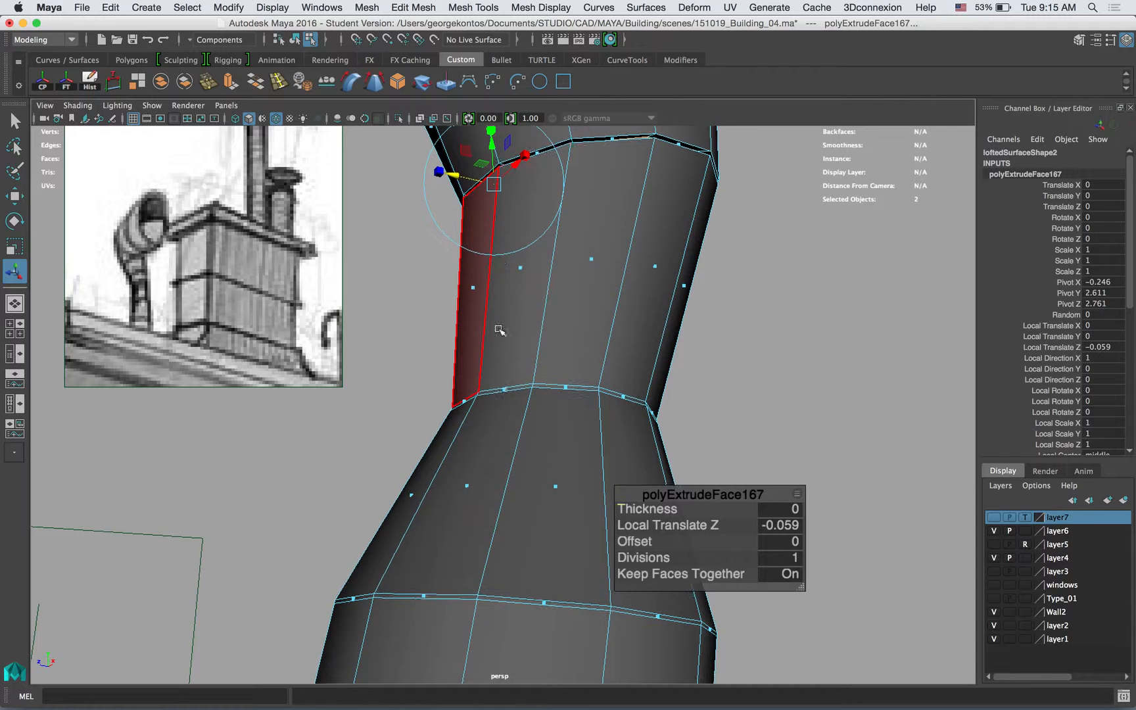
left_click(503, 389)
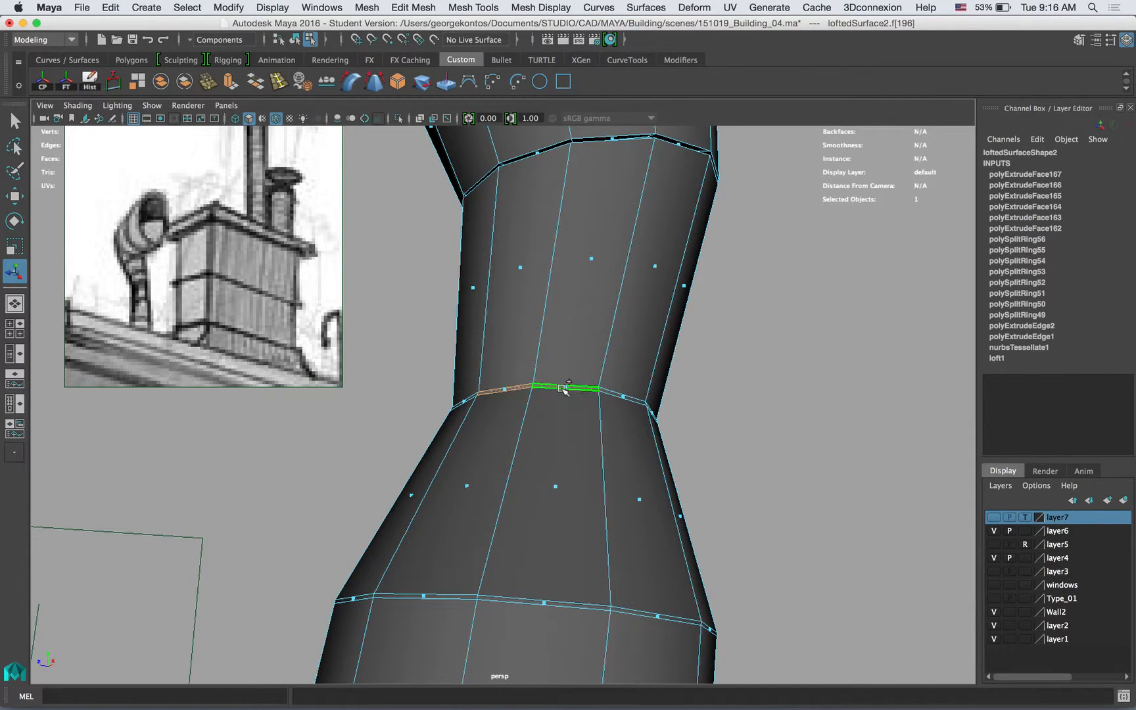
double_click(563, 387)
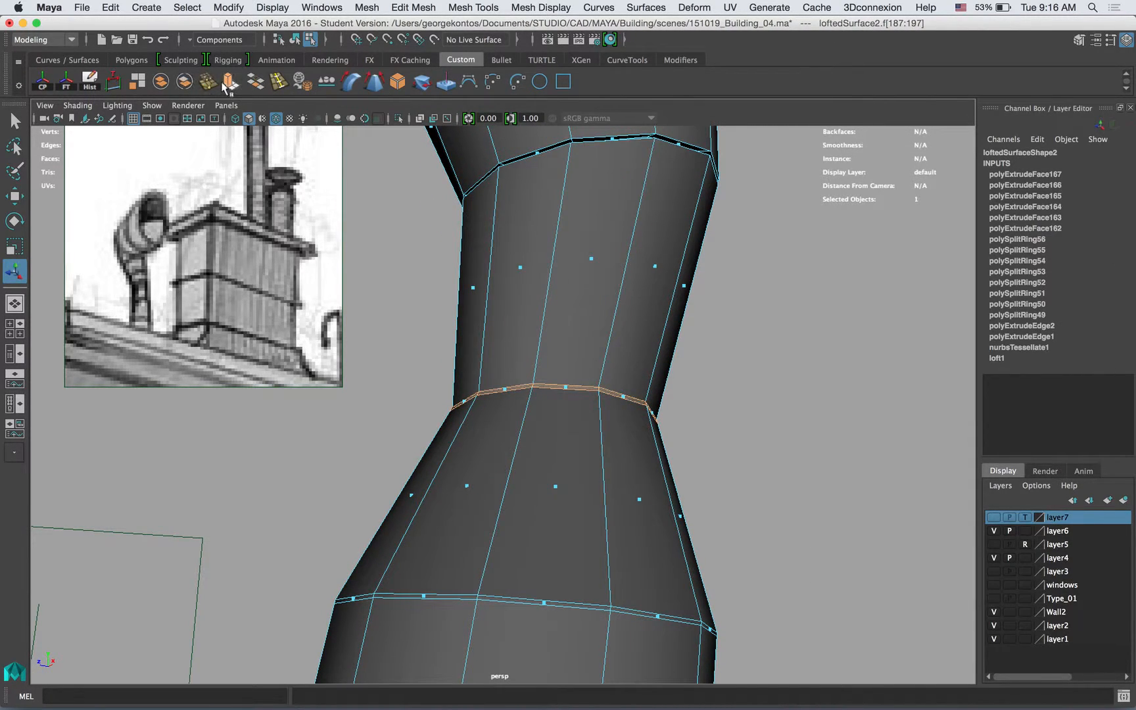
key("ctrl+e")
left_click_drag(414, 400, 428, 405)
Step: Extrude the lowest narrow face band, just above the pipe's base section, slightly inward
middle_click_drag(428, 404, 433, 320, "alt")
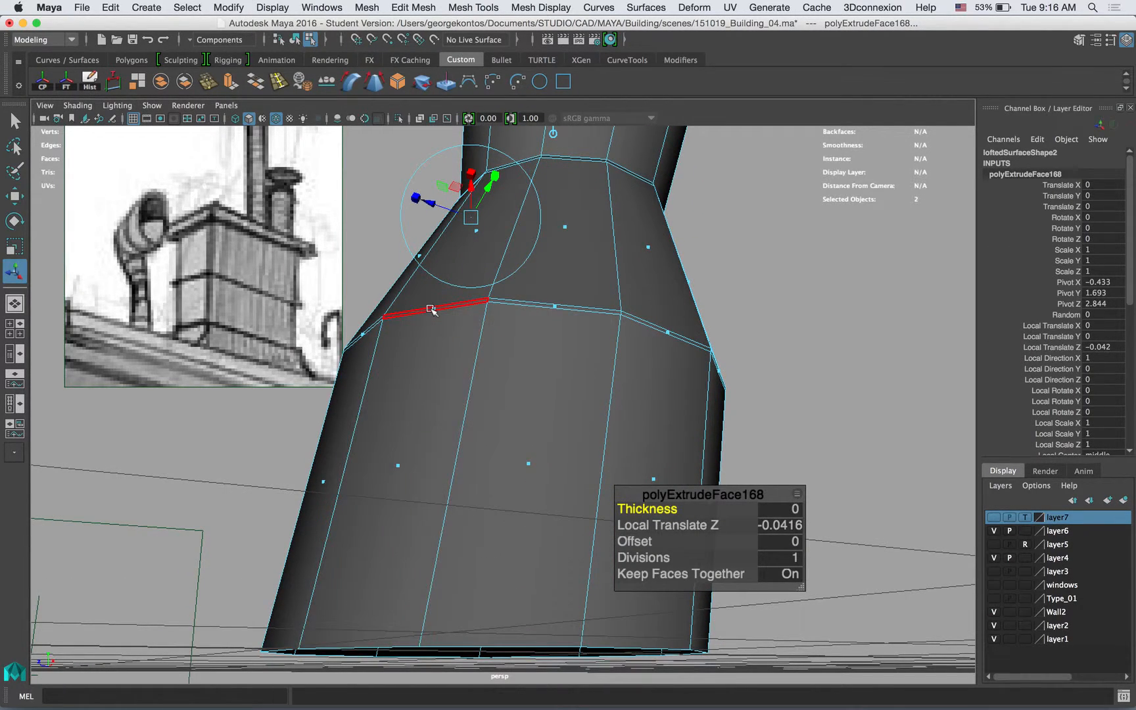
left_click(433, 309)
double_click(513, 303)
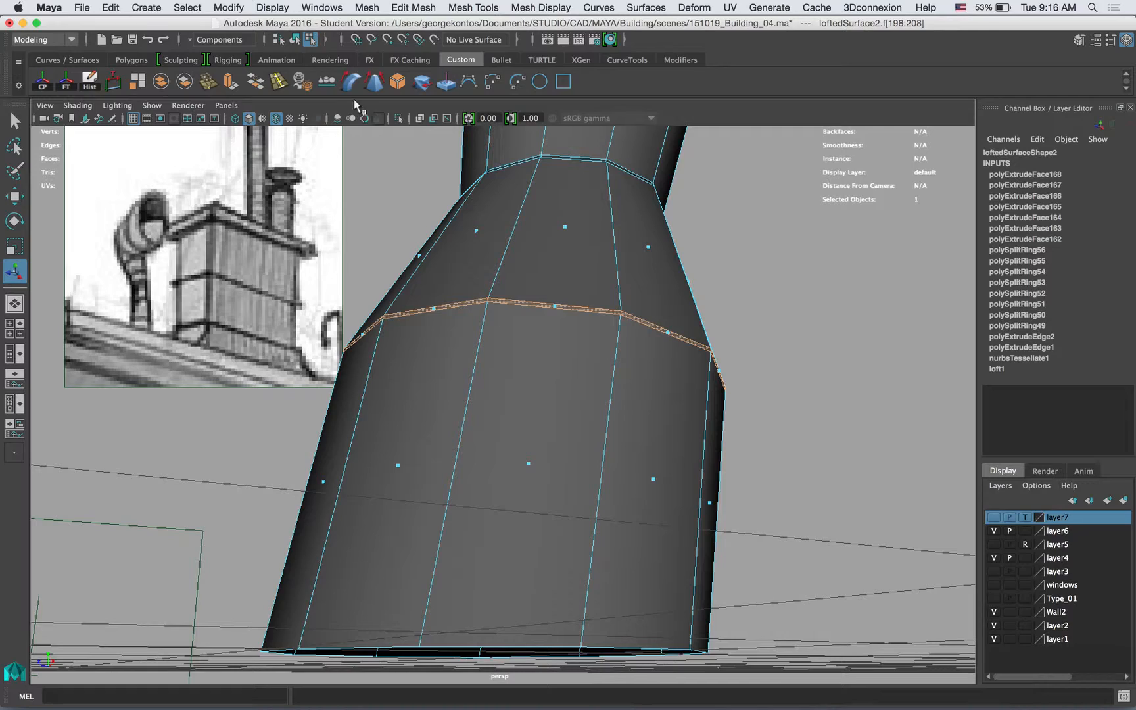
key("ctrl+e")
left_click_drag(327, 360, 330, 365)
Step: Return to object mode and examine the whole grooved pipe from several angles
scroll(411, 264, "down", 5)
left_click_drag(414, 266, 429, 342, "alt")
scroll(425, 274, "down", 5)
left_click_drag(424, 272, 500, 177, "alt")
right_click_drag(550, 145, 569, 158)
left_click(715, 340)
scroll(709, 338, "down", 5)
left_click_drag(572, 322, 522, 320, "alt")
left_click(521, 320)
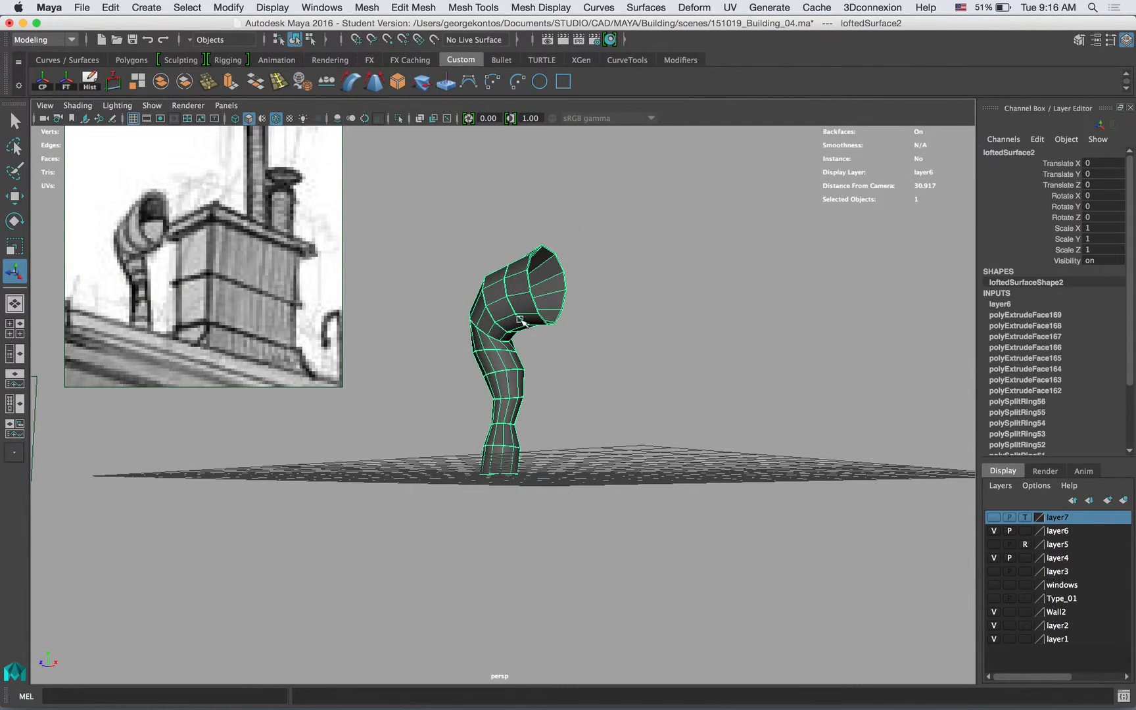
left_click(661, 336)
mouse_move(659, 337)
left_mouse_down("alt")
mouse_move(651, 327)
mouse_move(652, 337)
left_mouse_up("alt")
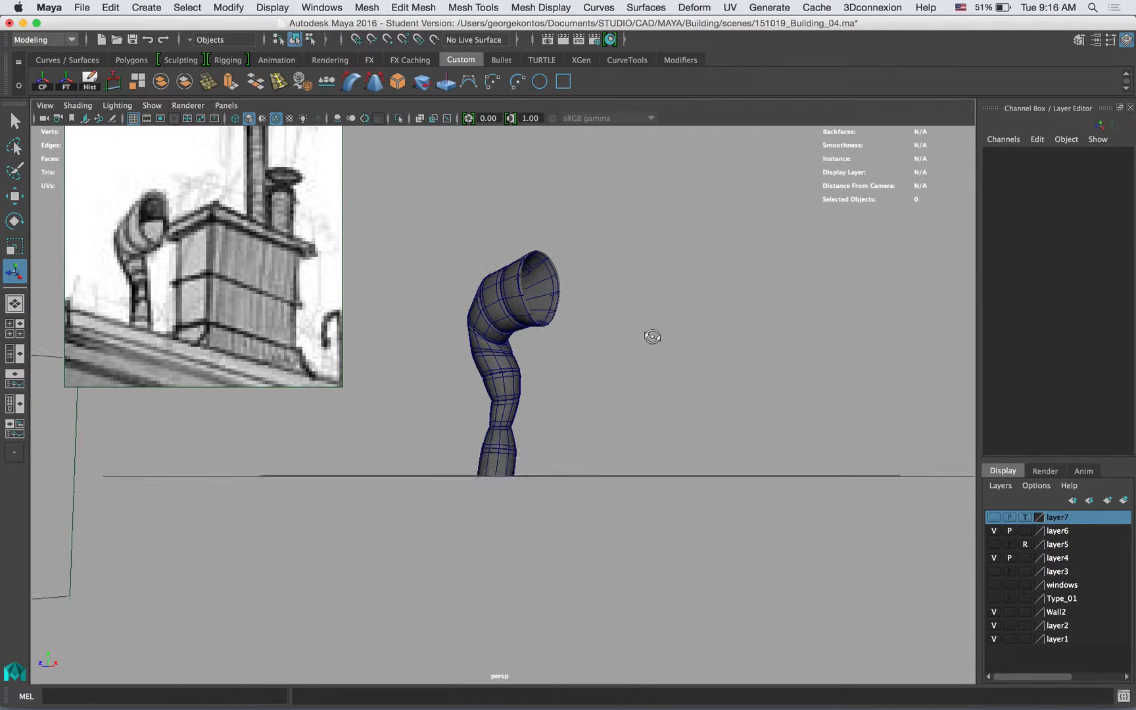
Step: Turn off the wireframe overlay on shaded objects and examine the pipe's grooves and segment shapes
left_click(277, 124)
mouse_move(370, 198)
left_mouse_down("alt")
mouse_move(578, 311)
mouse_move(660, 325)
mouse_move(598, 320)
mouse_move(679, 347)
mouse_move(607, 322)
mouse_move(507, 325)
mouse_move(519, 316)
left_mouse_up("alt")
left_click(542, 299)
left_click(636, 309)
right_click_drag(498, 332, 525, 326, "alt")
left_click(456, 326)
left_click(597, 376)
left_click_drag(599, 375, 613, 448, "alt")
Step: Insert an edge loop around the inner wall of the pipe's mouth and scale it up uniformly toward the rim
left_click(488, 322)
right_click_drag(614, 448, 733, 429, "alt")
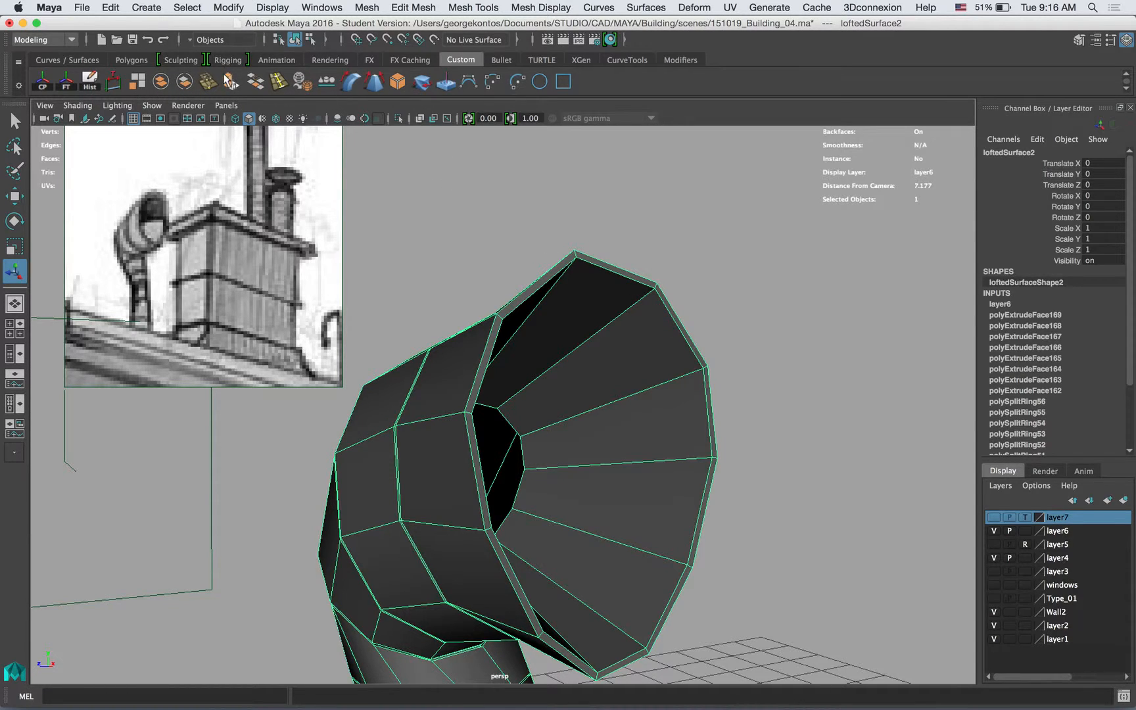
left_click(404, 5)
mouse_move(473, 8)
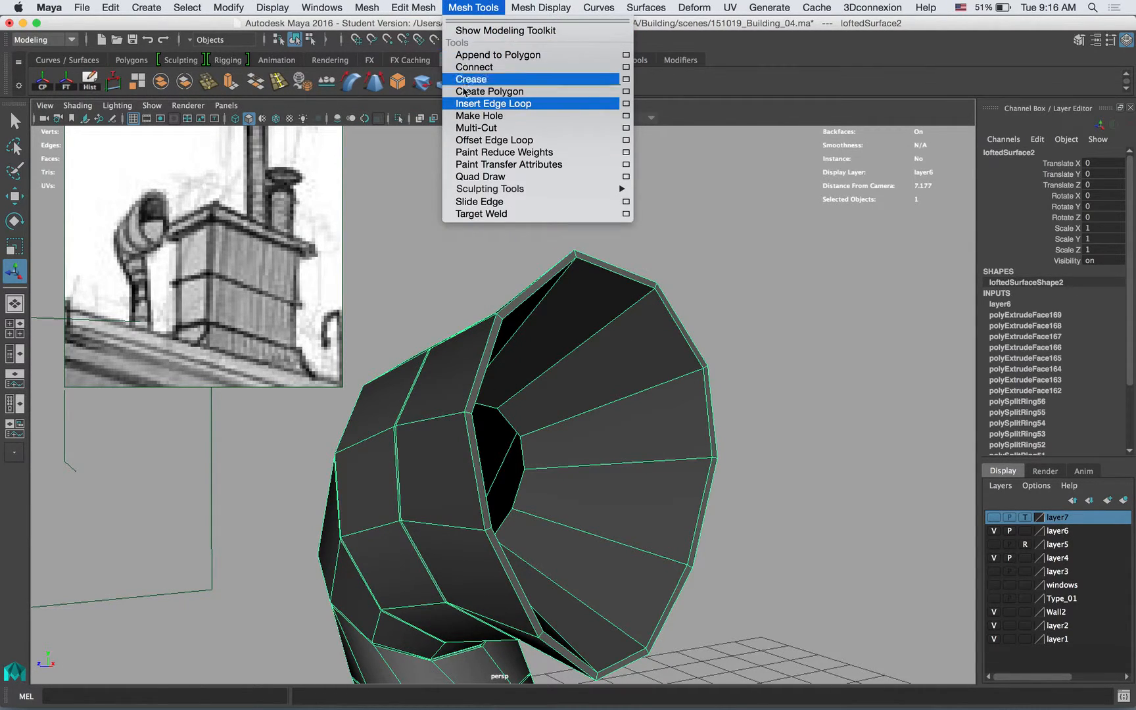
left_click(494, 103)
left_click(613, 324)
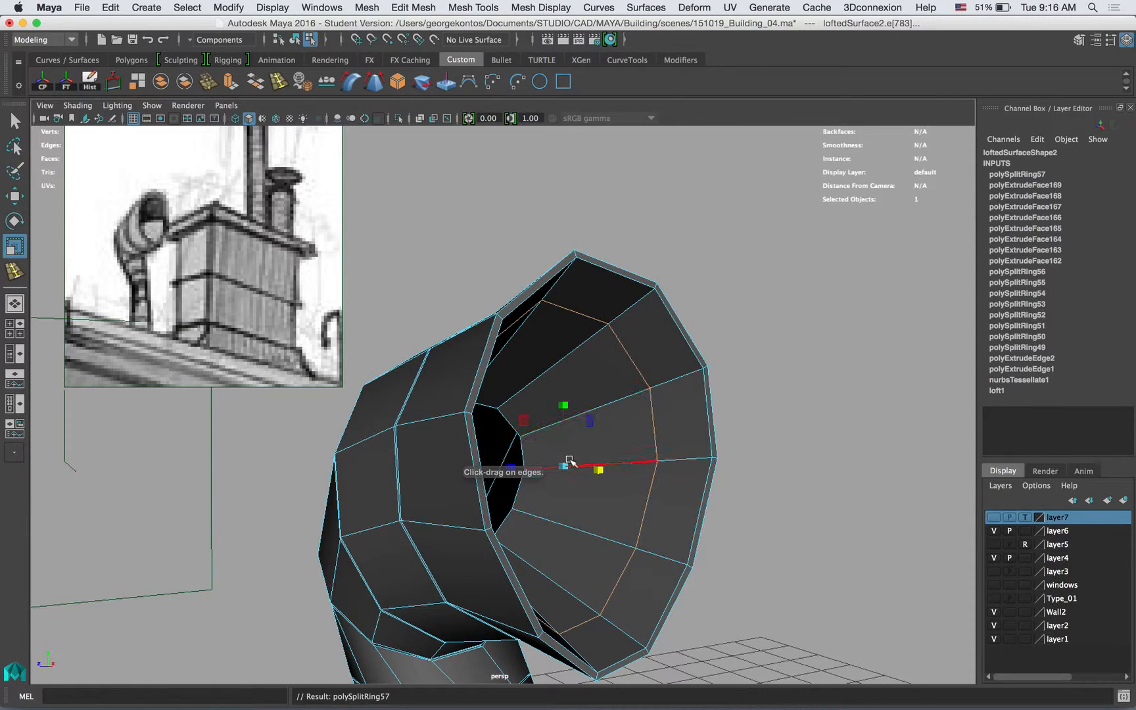
mouse_move(567, 468)
left_mouse_down()
mouse_move(593, 466)
mouse_move(562, 467)
left_mouse_up()
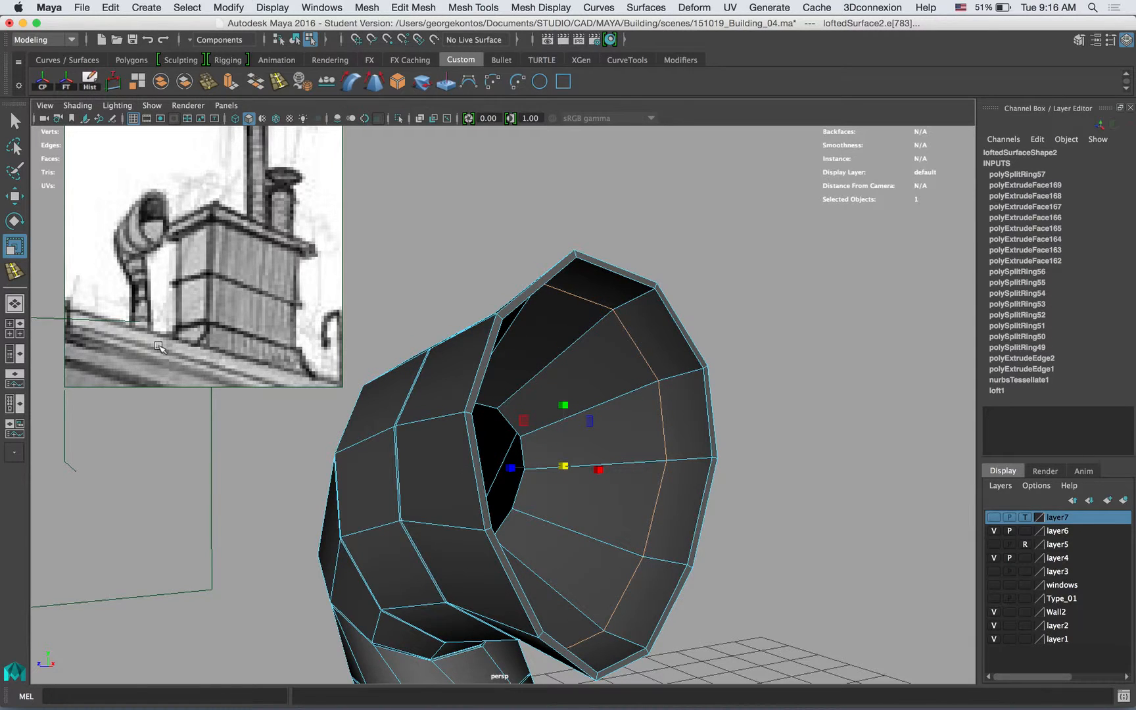
Step: Insert another edge loop deeper inside the pipe's mouth, scale it up to round the inner wall, and return to object mode
left_click(12, 275)
left_click(536, 383)
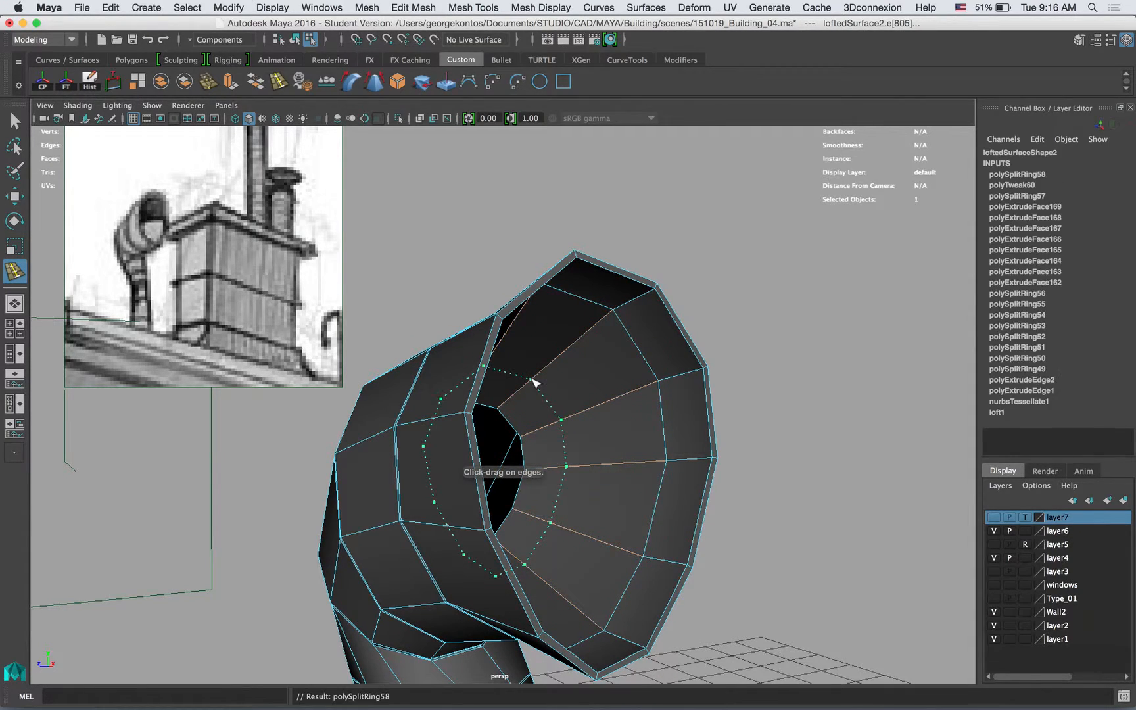
left_click_drag(511, 482, 477, 477, "alt")
left_click_drag(387, 413, 388, 401)
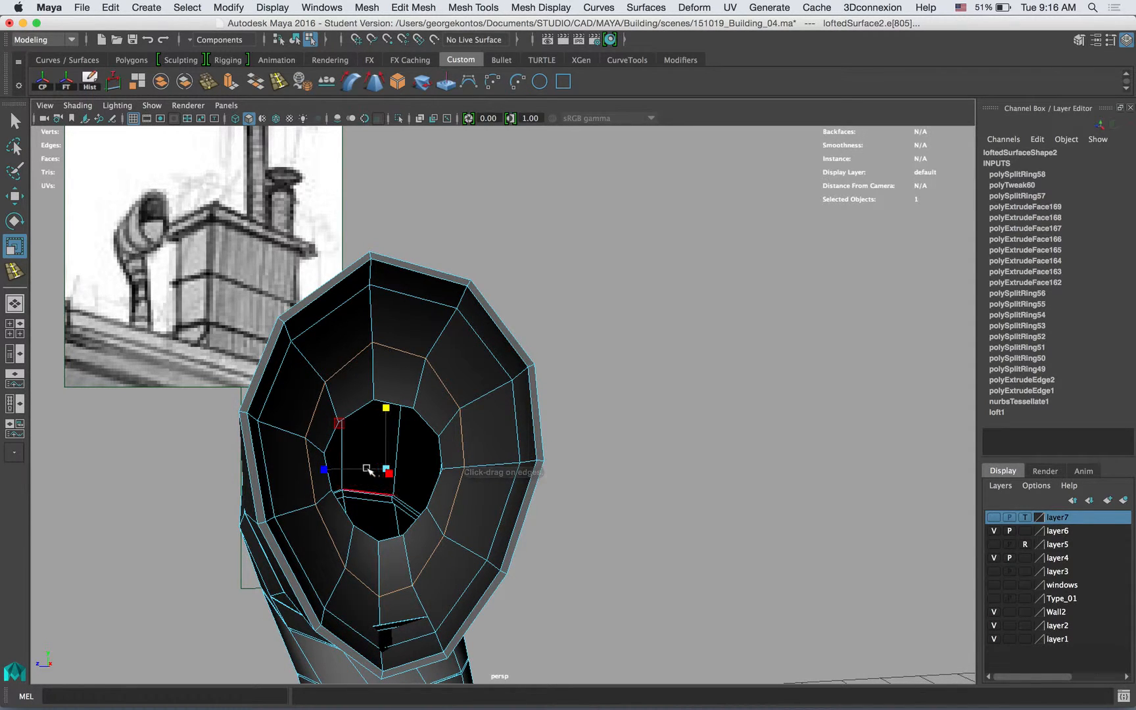
left_click_drag(310, 470, 499, 356, "alt")
left_click_drag(546, 434, 608, 464, "alt")
right_click_drag(598, 368, 663, 287)
Step: Bevel the outer and inner edge loops of the pipe mouth's rim with a fraction of 0.5 and one segment
right_click_drag(586, 307, 723, 405, "alt")
left_click_drag(722, 406, 588, 271, "alt")
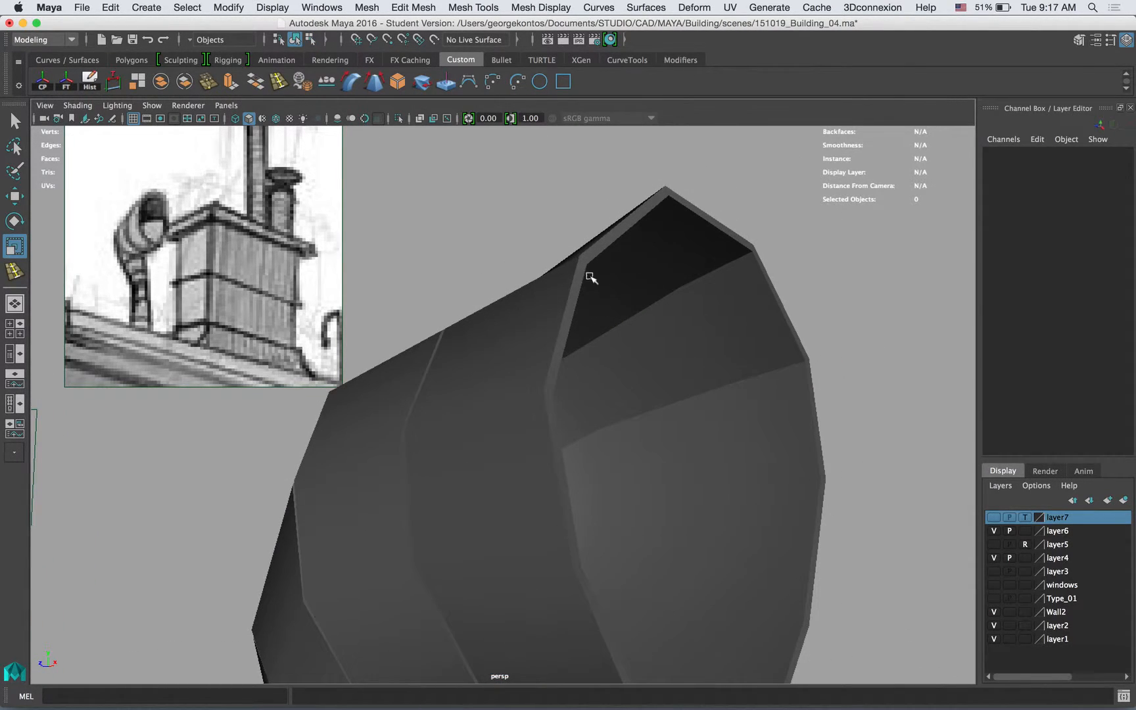
left_click(589, 255)
right_click(596, 248)
right_click_drag(596, 248, 595, 220)
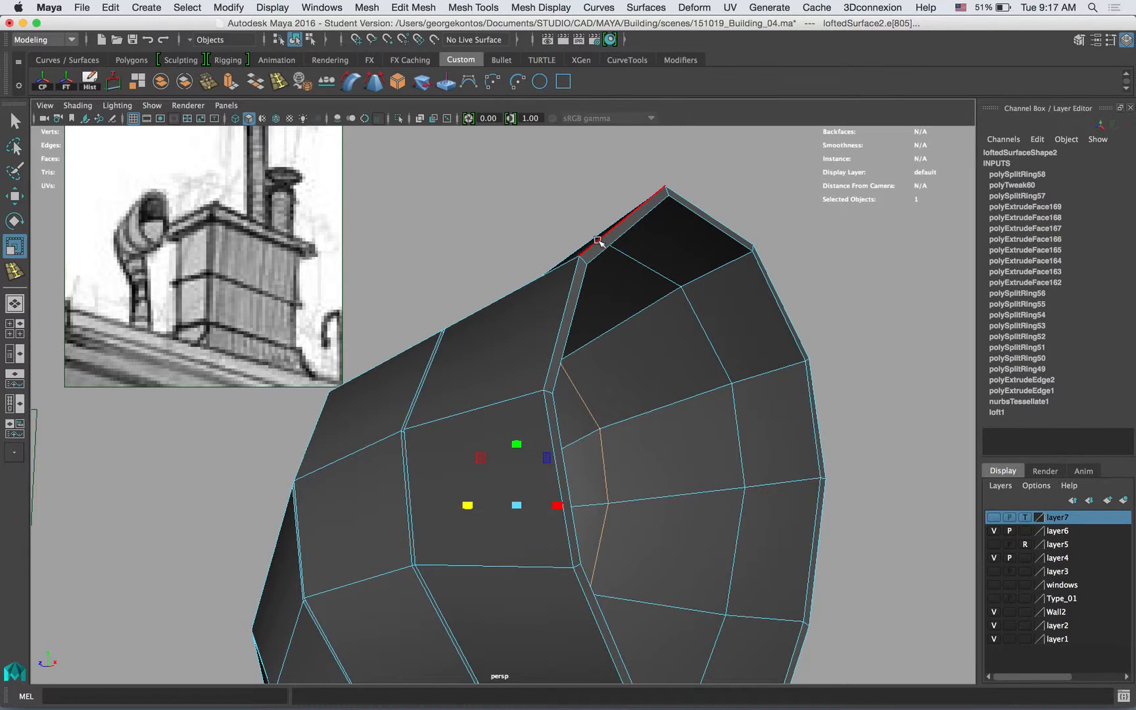
left_click(598, 241)
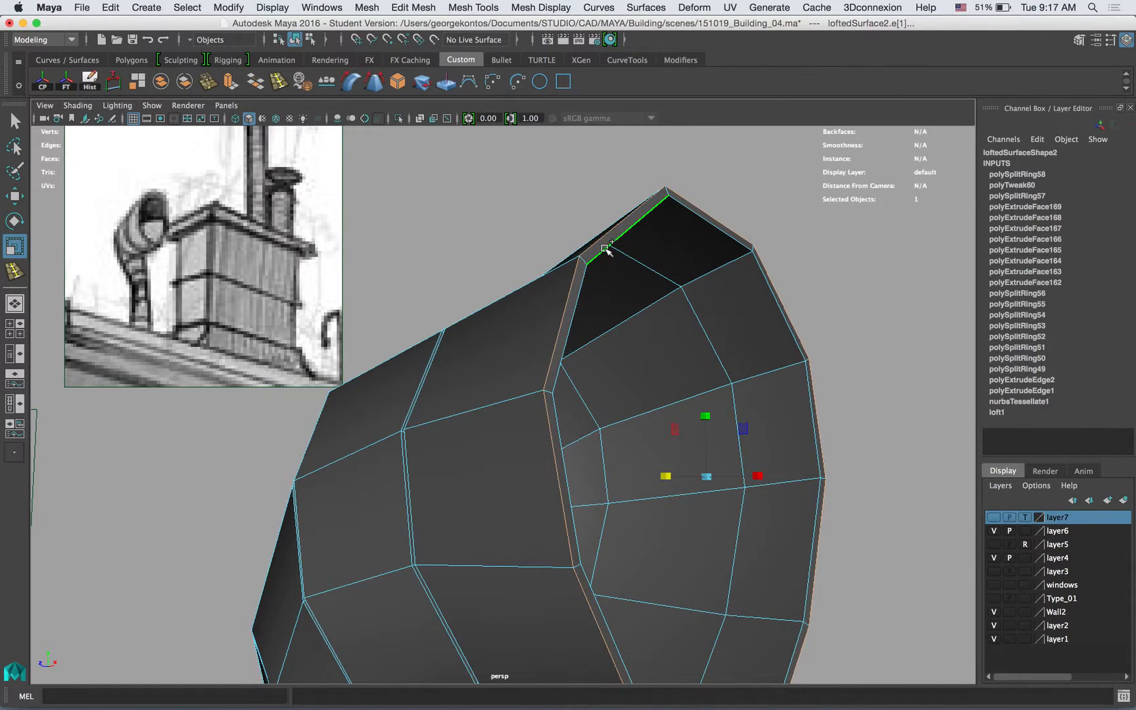
left_click(455, 7)
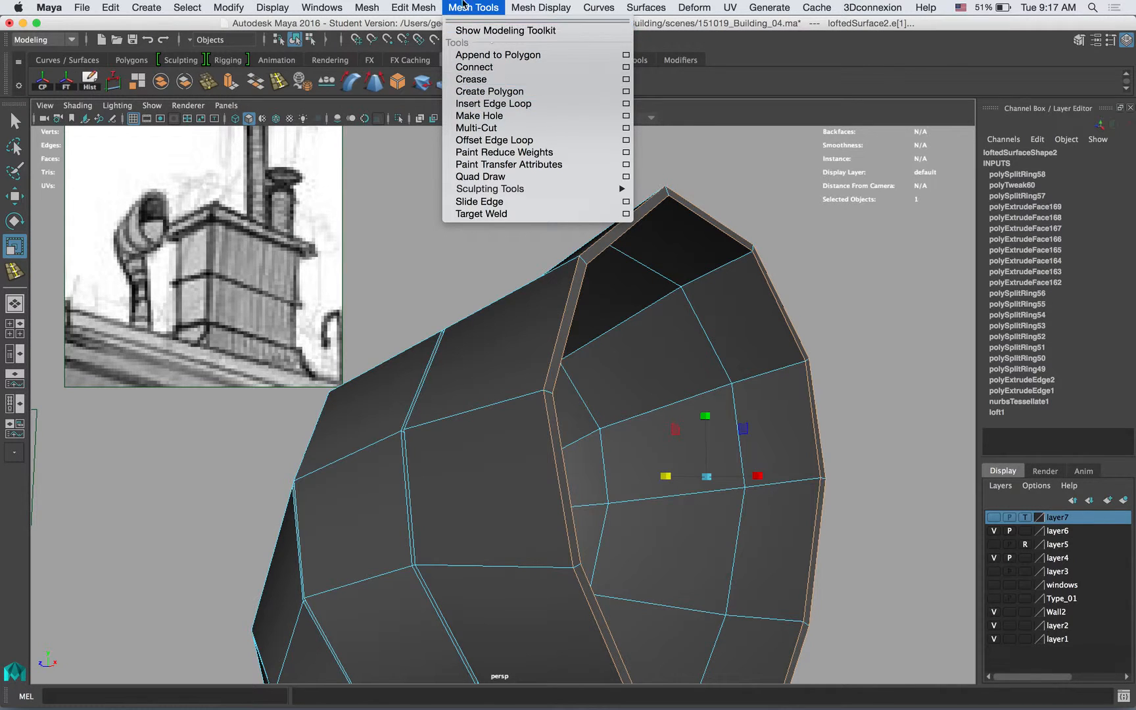
mouse_move(429, 6)
left_click(434, 55)
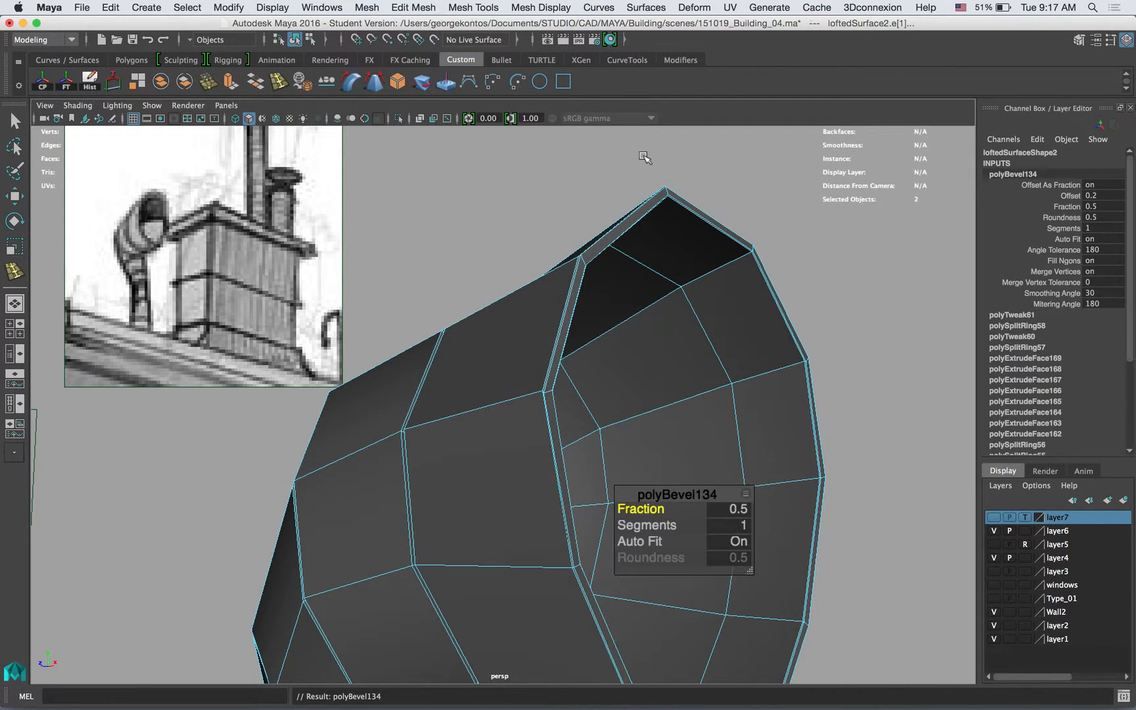
right_click_drag(773, 294, 709, 229, "alt")
left_click(700, 253)
Step: Examine the shading of the beveled mouth and the pipe's outer segments, with and without the mesh selected
mouse_move(699, 253)
left_mouse_down("alt")
mouse_move(753, 294)
mouse_move(715, 249)
mouse_move(683, 250)
left_mouse_up("alt")
right_click_drag(684, 249, 643, 251, "alt")
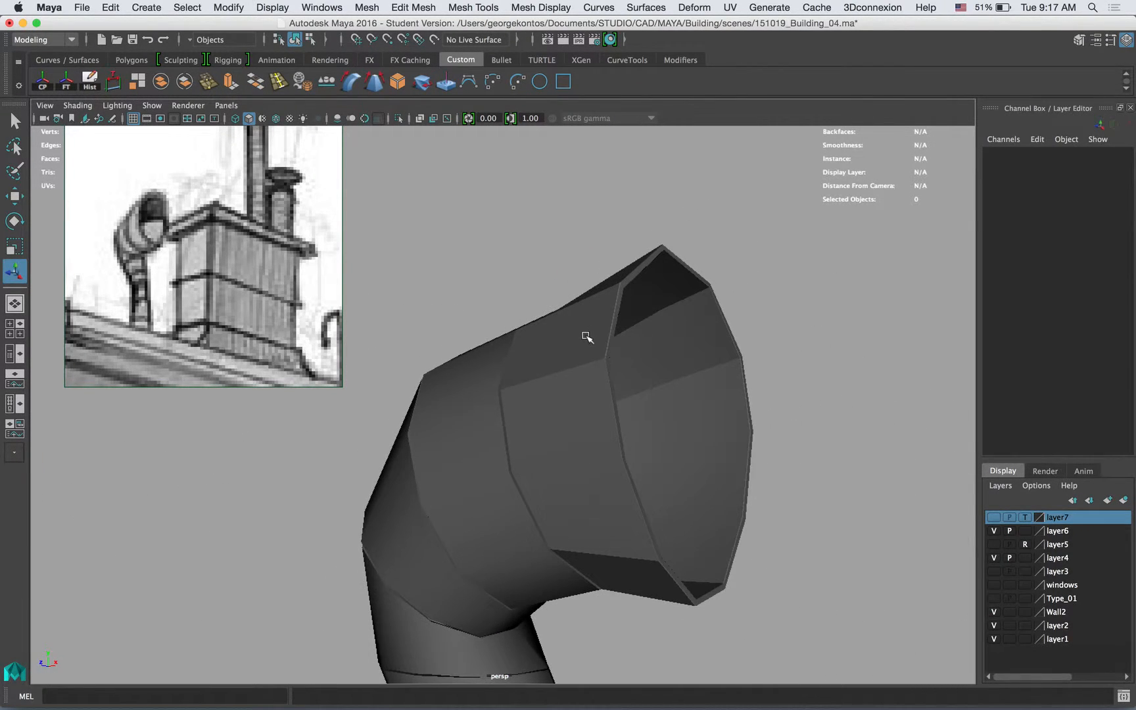
left_click(587, 337)
left_click(738, 218)
left_click_drag(737, 218, 680, 360, "alt")
right_click_drag(680, 360, 779, 346, "alt")
left_click(510, 450)
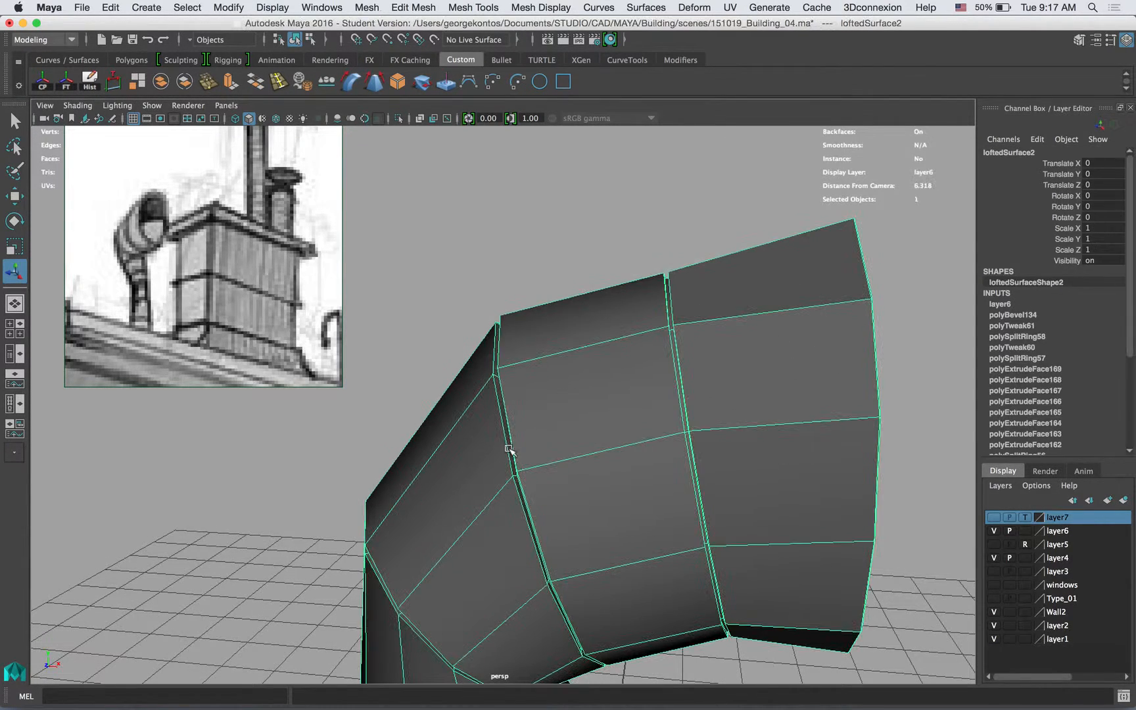
left_click(581, 185)
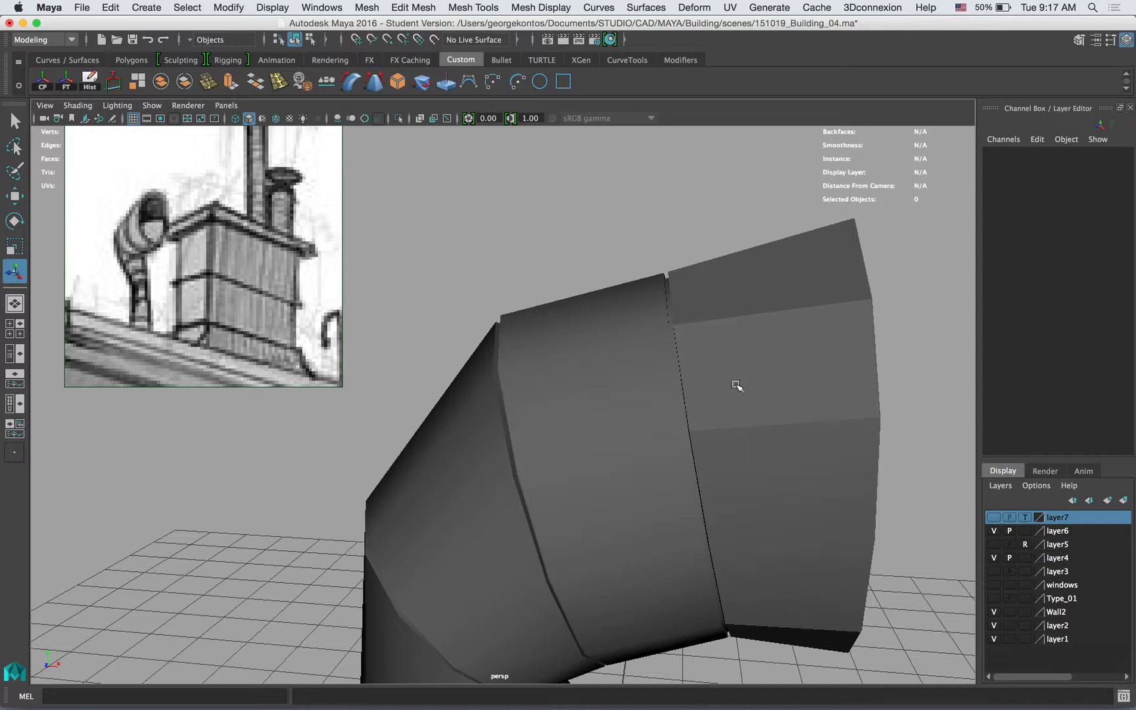
Step: Soften the lengthwise edges of the pipe's flared mouth section, inside and outside, and return to object mode
left_click(753, 363)
left_click_drag(754, 363, 715, 304, "alt")
left_click_drag(698, 305, 664, 312, "alt")
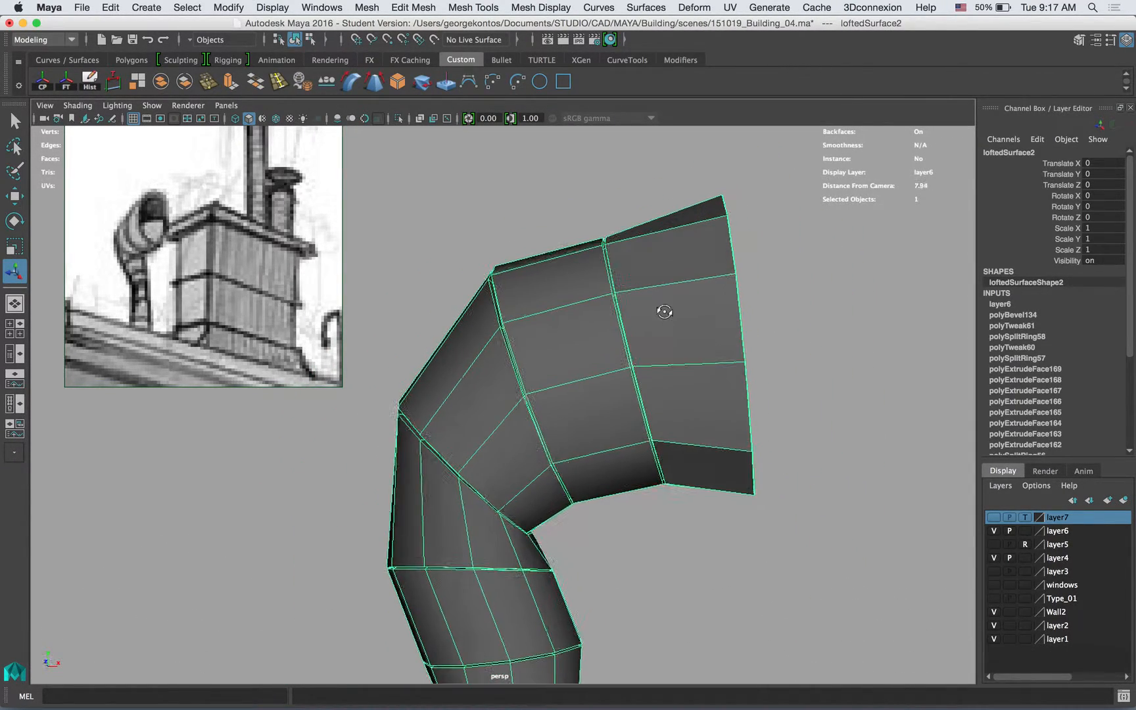
right_click_drag(698, 264, 699, 229)
left_click_drag(662, 320, 710, 529)
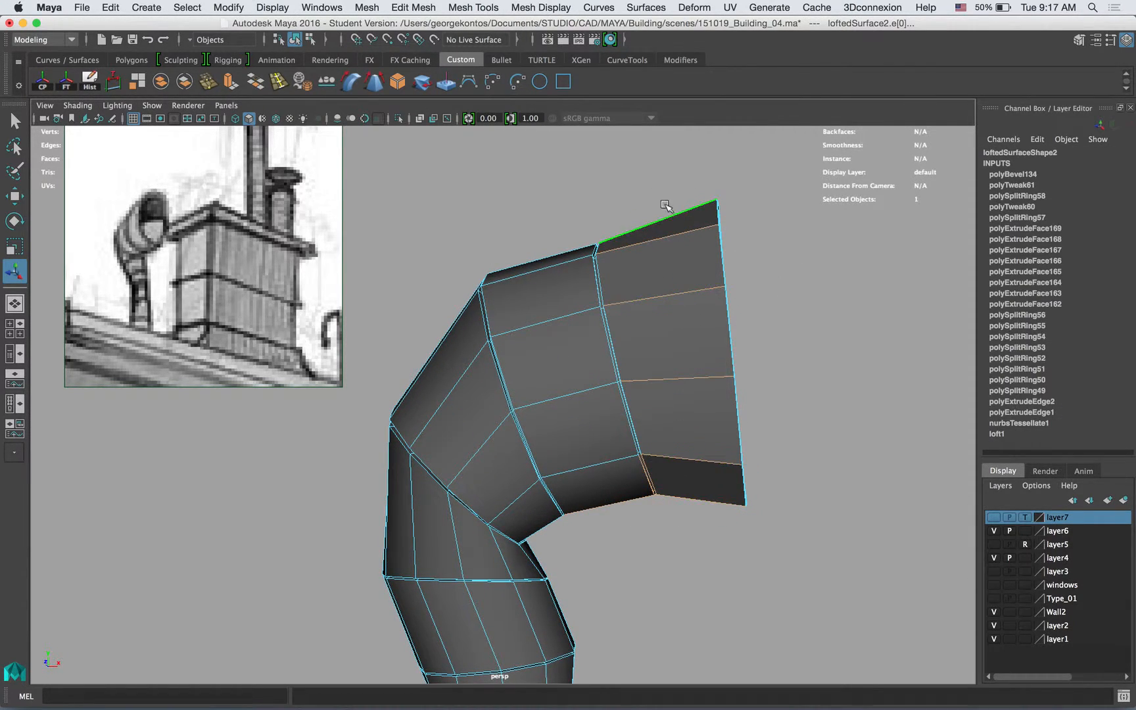
left_click_drag(659, 198, 692, 530)
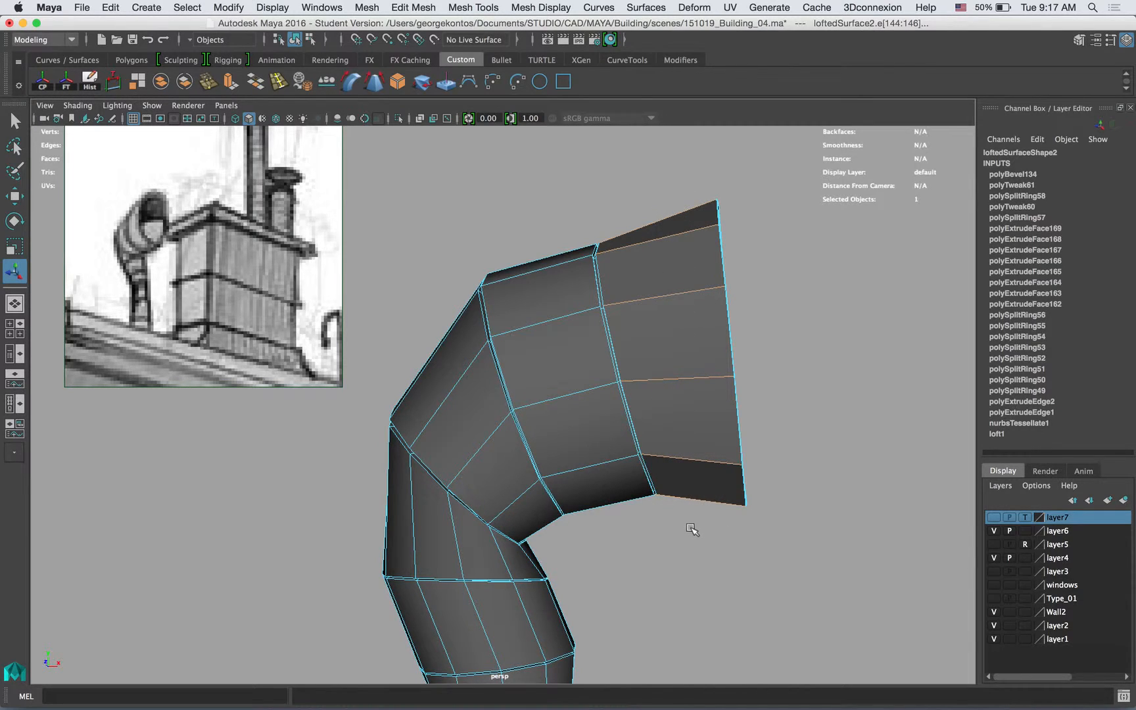
left_click_drag(638, 355, 608, 372, "alt")
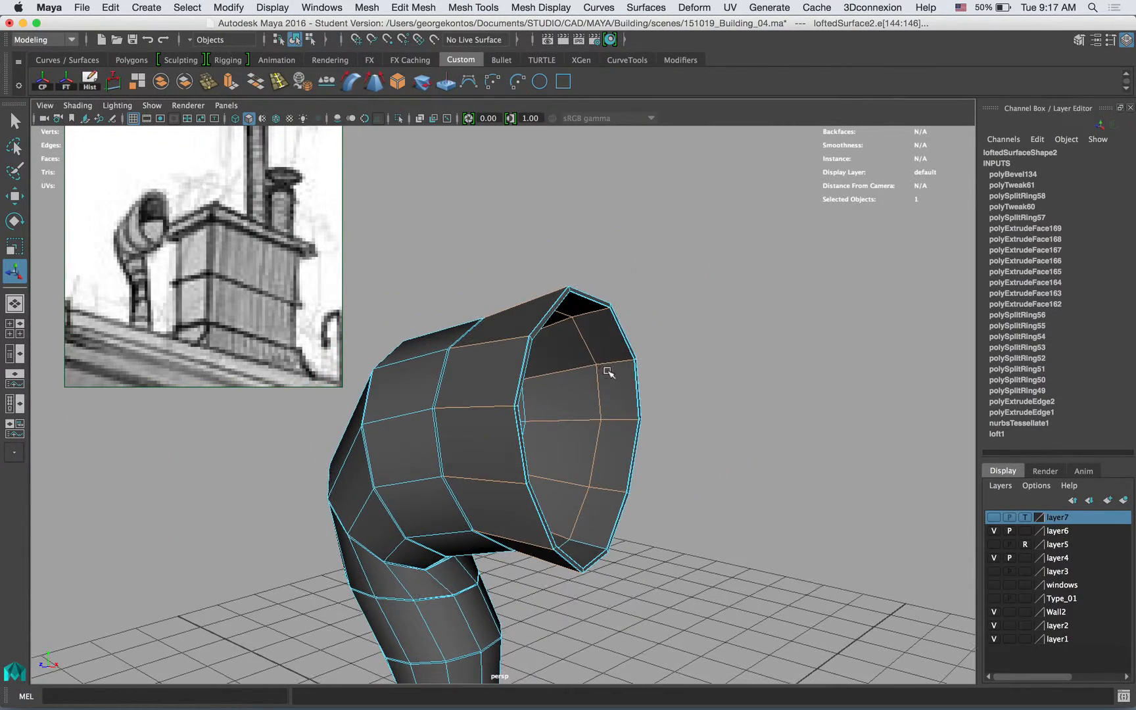
left_click(551, 8)
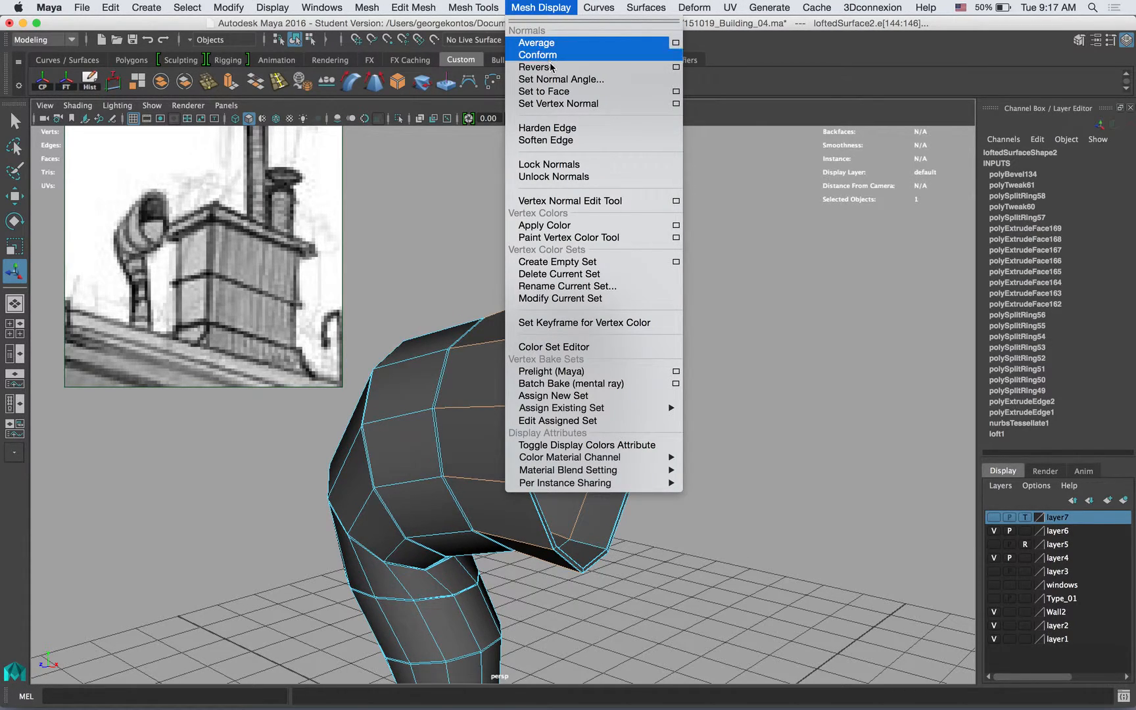
left_click(559, 141)
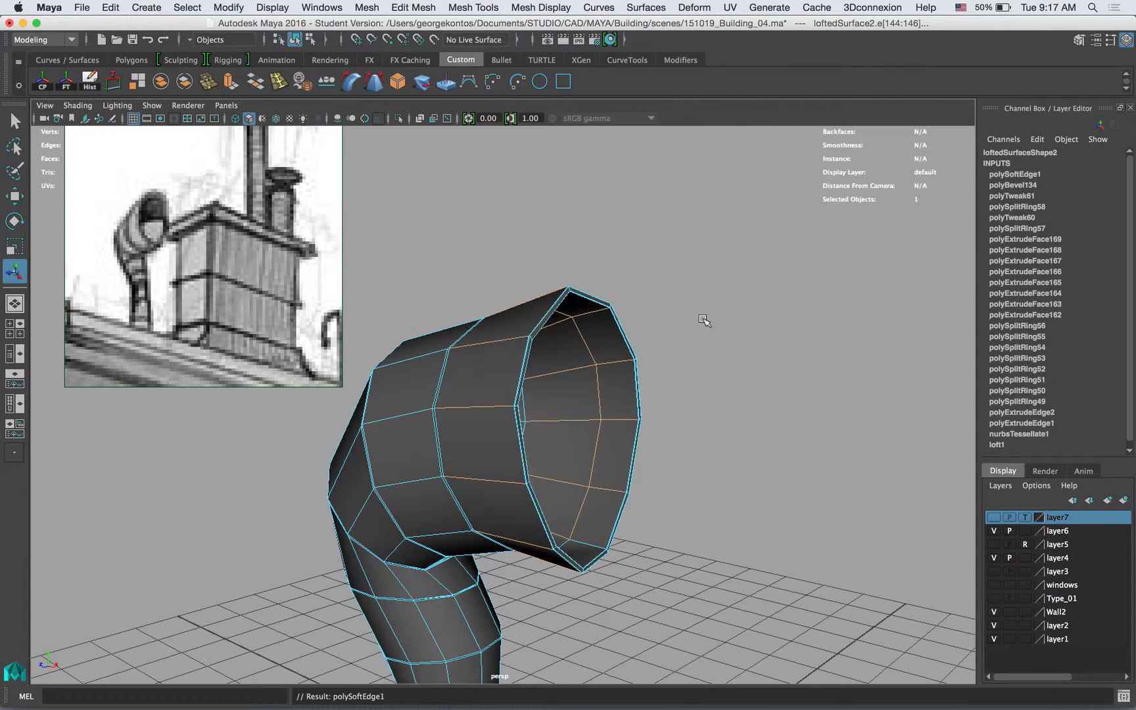
left_click(706, 318)
left_click_drag(707, 317, 554, 349, "alt")
right_click_drag(612, 296, 625, 287)
Step: Examine the smoothed mouth and overall silhouette of the whole pipe from several angles
right_click_drag(713, 339, 552, 331, "alt")
left_click_drag(544, 330, 550, 293, "alt")
left_click_drag(611, 323, 559, 285, "alt")
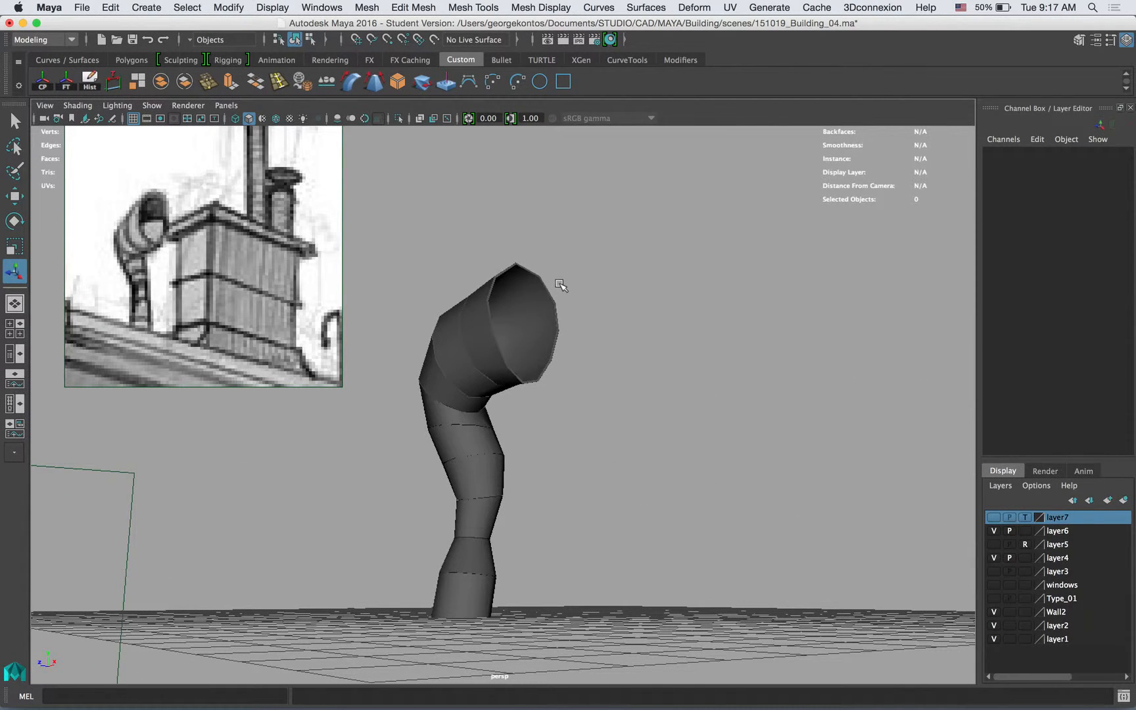
left_click_drag(536, 361, 586, 302, "alt")
left_click(502, 333)
left_click_drag(503, 334, 533, 322, "alt")
left_click(575, 322)
Step: Show the building again and move the pipe clear of it to X -0.69, Y -0.386, Z 1.008
left_click(534, 361)
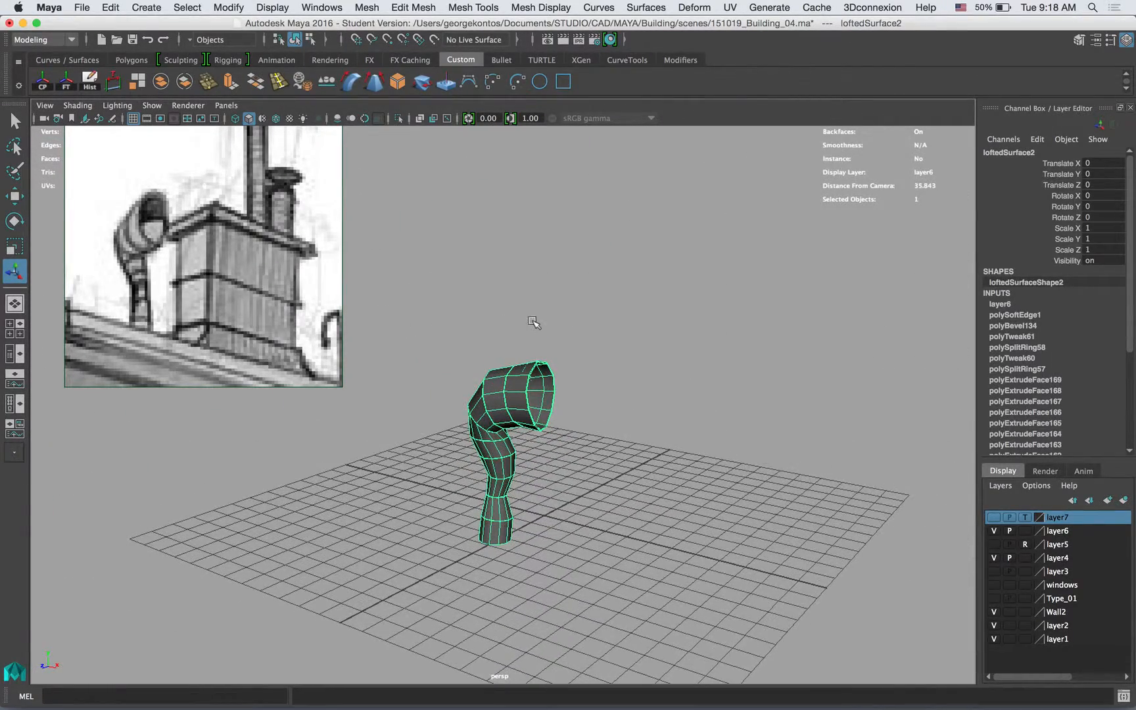
left_click_drag(662, 317, 526, 197, "alt")
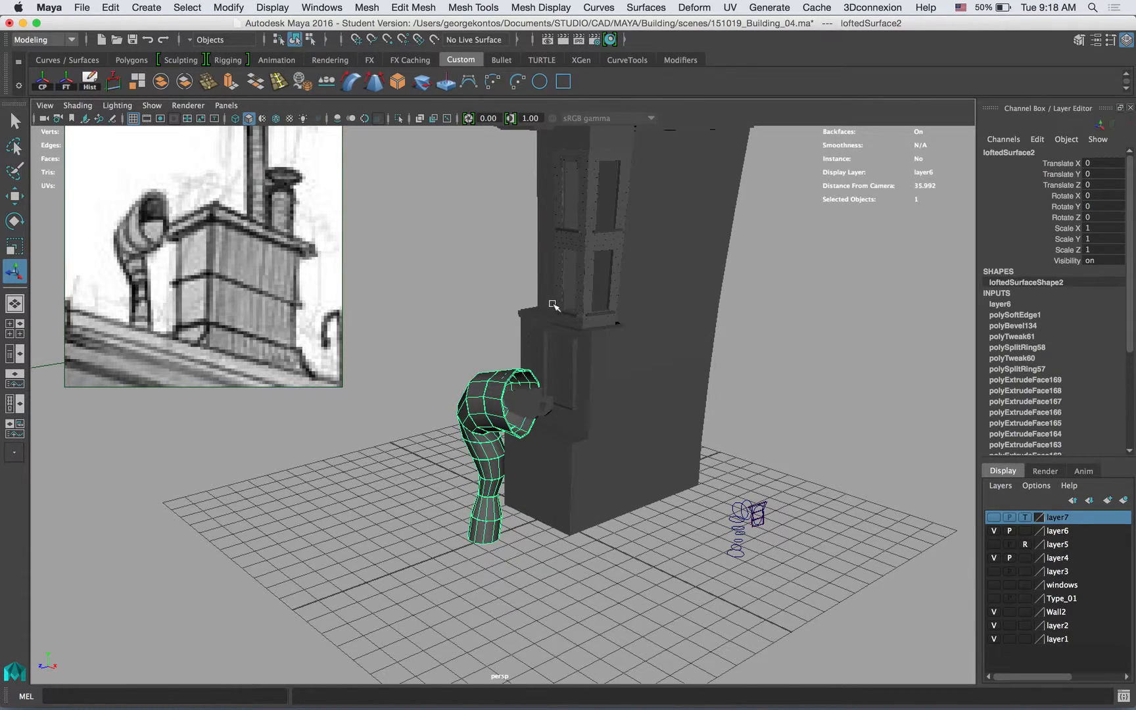
key("w")
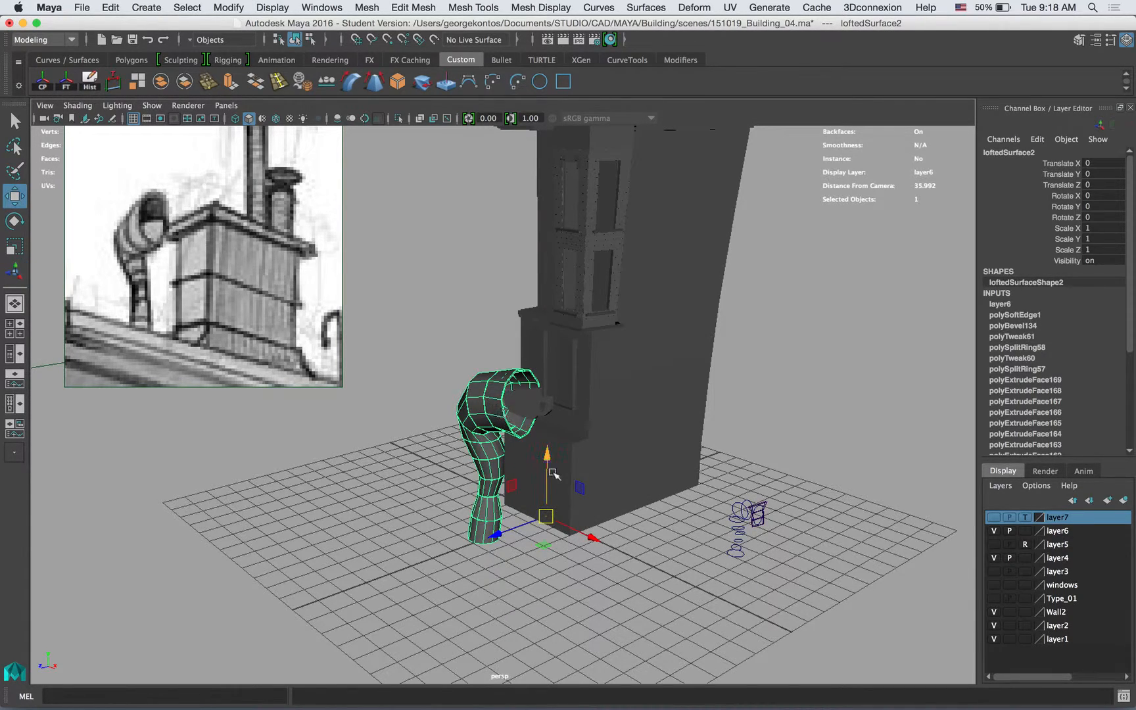
left_click_drag(548, 519, 521, 529)
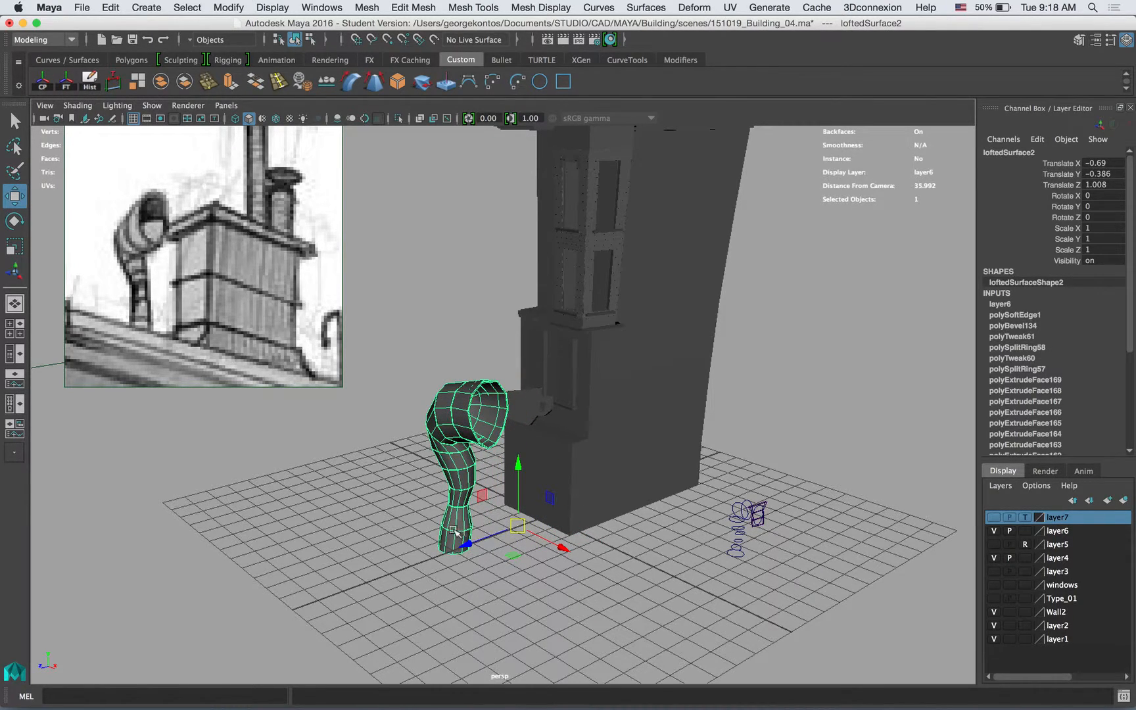
Step: Center the pipe's pivot and snap it to the bottom of the pipe's base
left_click(48, 86)
key("d")
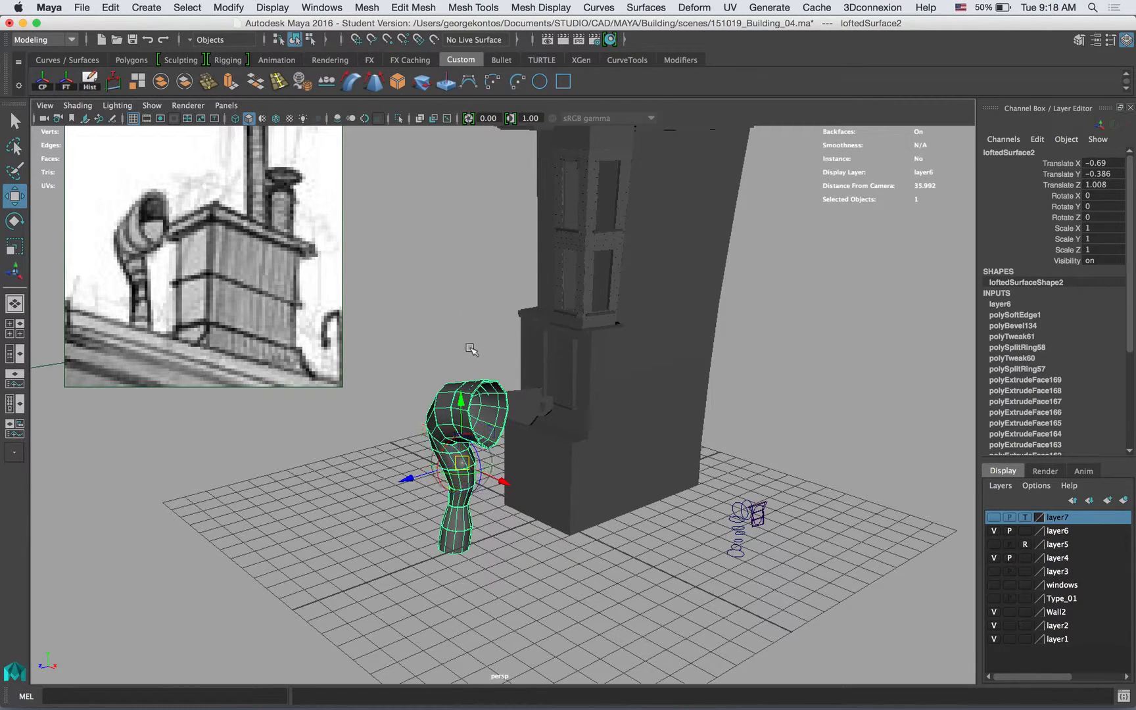
left_click_drag(464, 402, 458, 249)
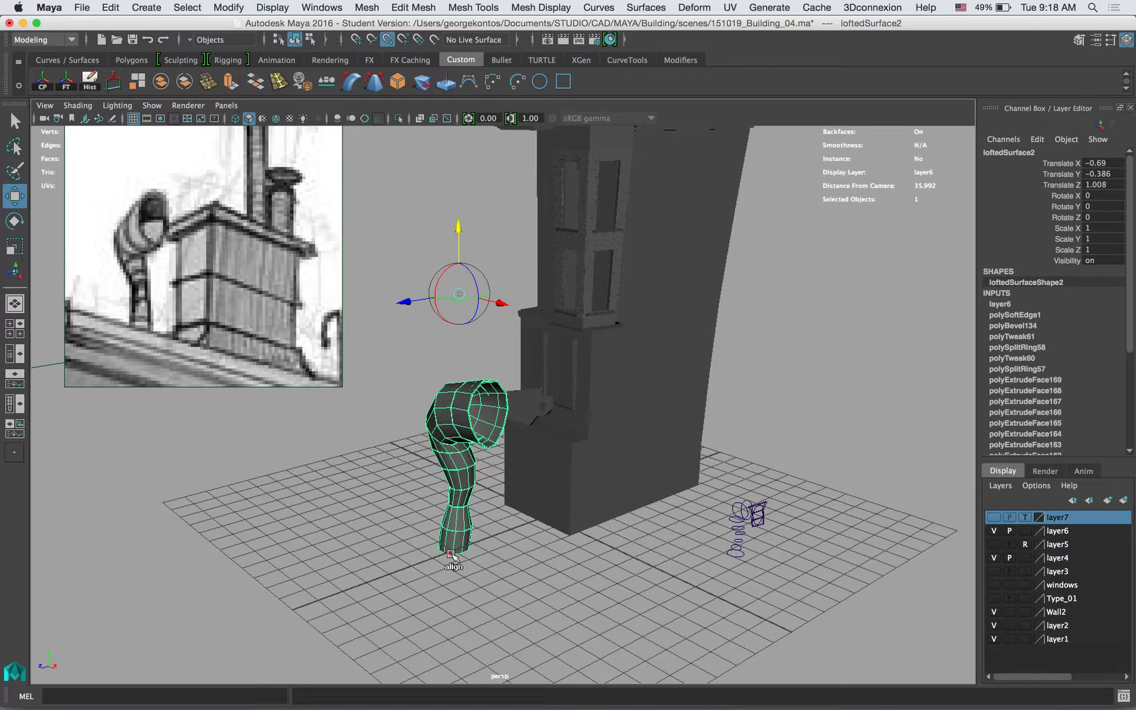
left_click(454, 552)
key("d")
Step: In the side view, move the pipe above the roof to Y 16.374, Z -6.698 and scale it uniformly to 0.211
right_click_drag(541, 507, 468, 418, "alt")
key("space")
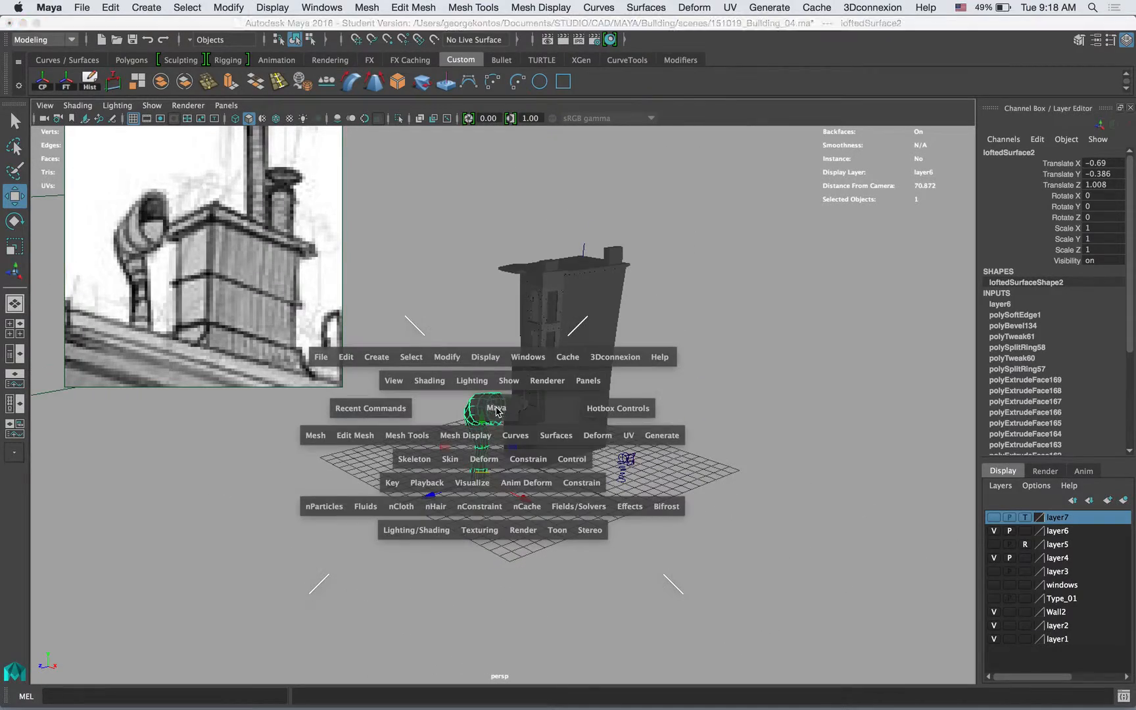
left_click_drag(497, 410, 564, 409)
mouse_move(564, 409)
right_mouse_down("alt")
mouse_move(230, 336)
mouse_move(135, 329)
right_mouse_up("alt")
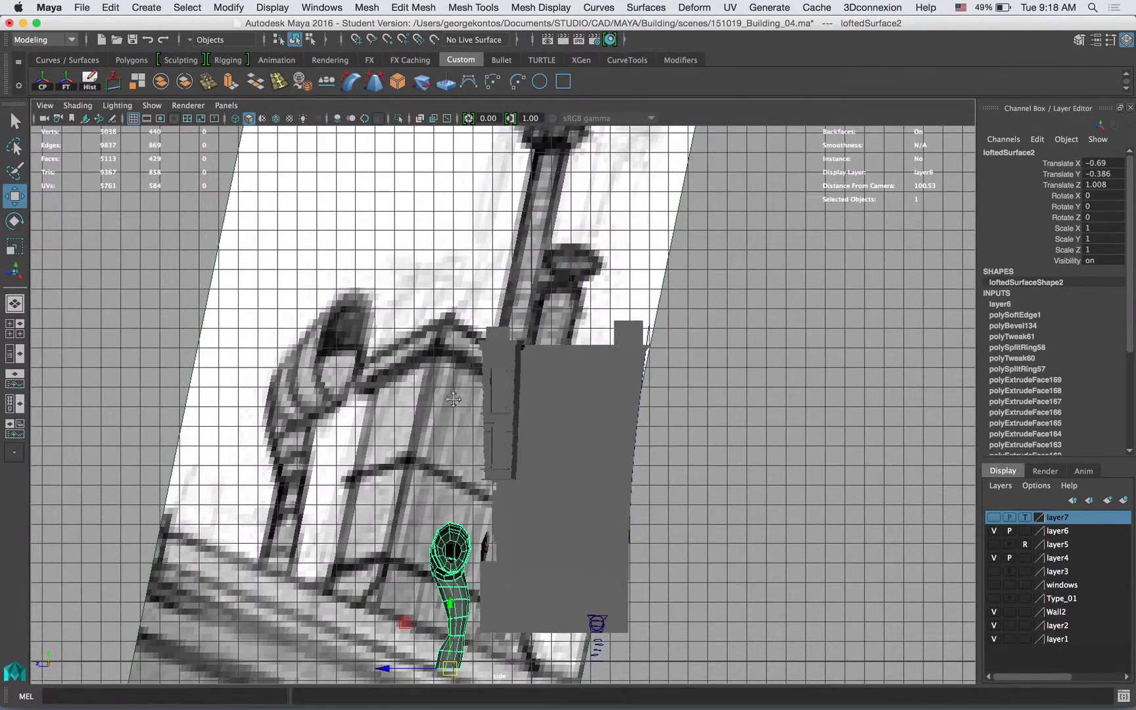
middle_click_drag(454, 407, 406, 346, "alt")
mouse_move(403, 611)
left_mouse_down()
mouse_move(447, 375)
mouse_move(513, 286)
mouse_move(556, 285)
mouse_move(449, 291)
left_mouse_up()
key("r")
key("w")
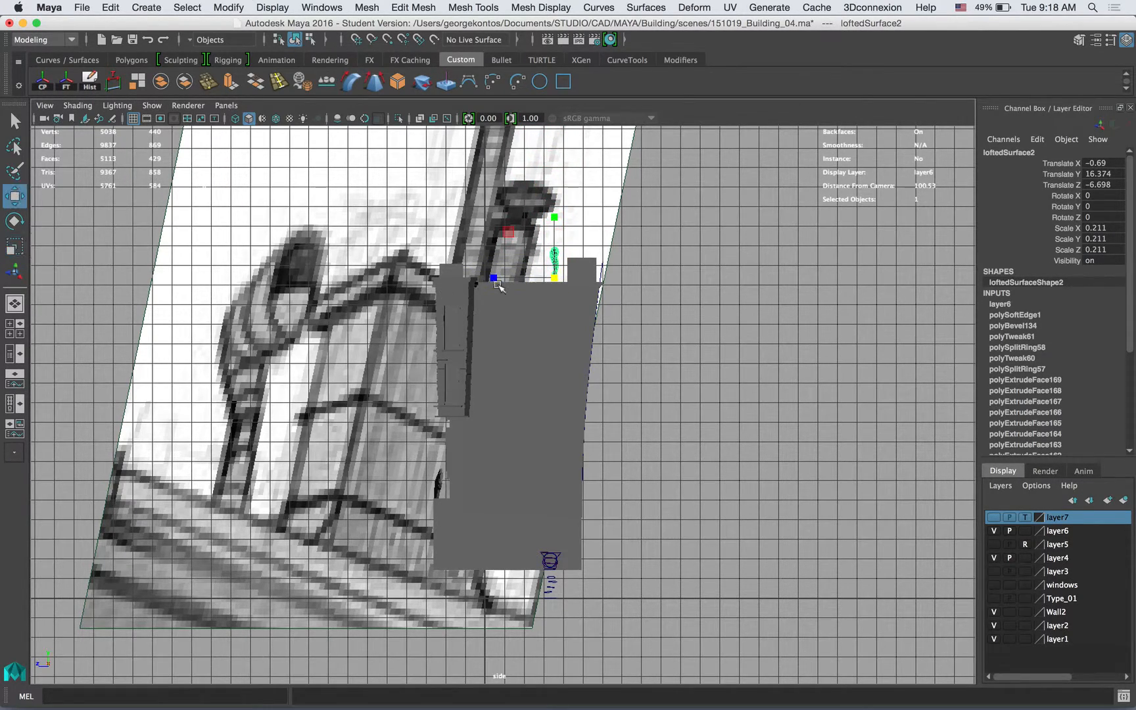
Step: Lower the pipe onto the roof surface at Y 16.156 and shift it toward the rooftop chimney block to Z -7.072
key("f")
right_click_drag(637, 272, 544, 287, "alt")
middle_click_drag(544, 287, 549, 250, "alt")
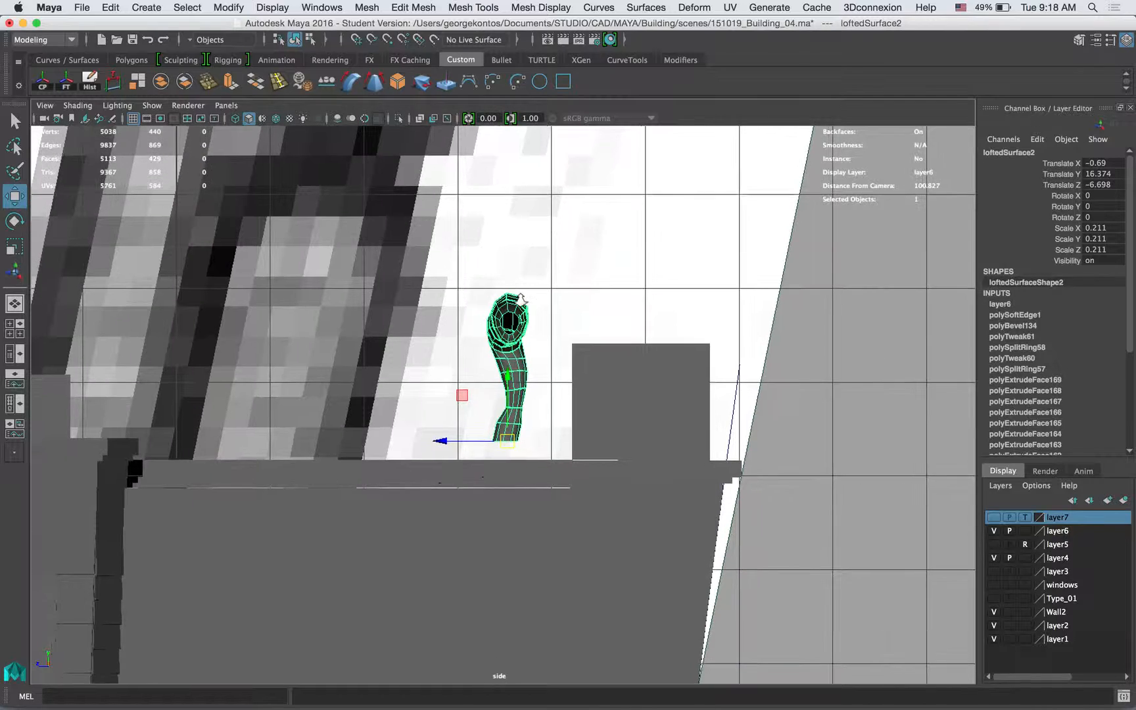
right_click_drag(566, 370, 593, 371, "alt")
left_click_drag(509, 384, 513, 408)
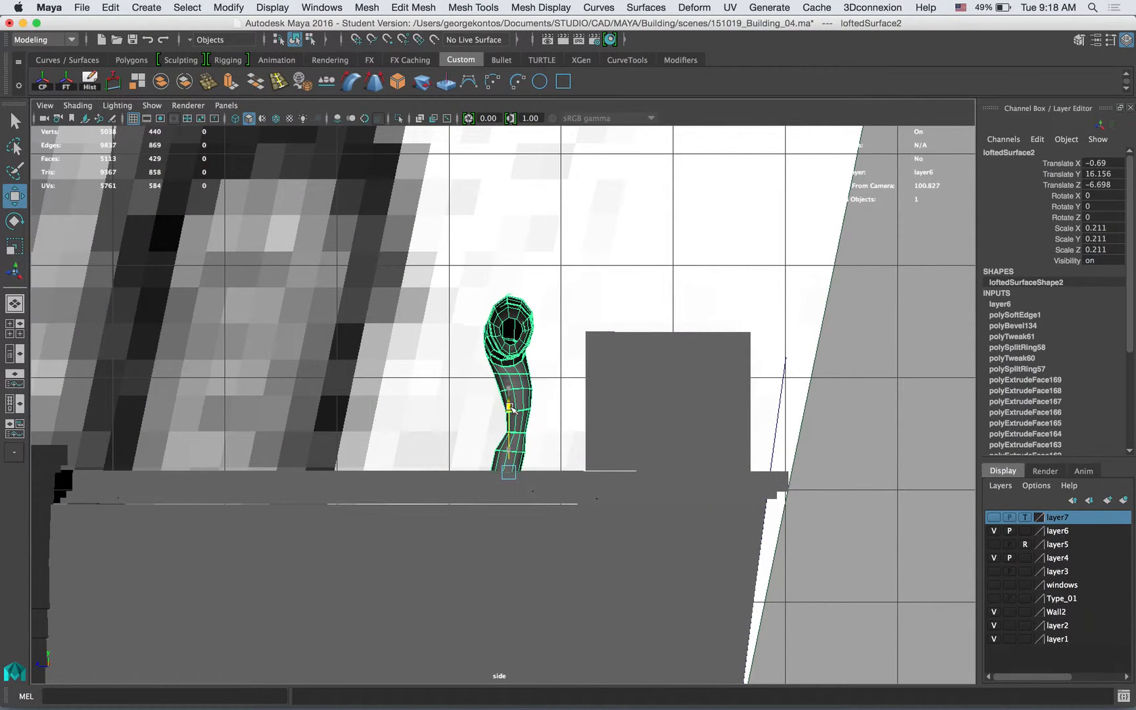
left_click_drag(453, 473, 495, 477)
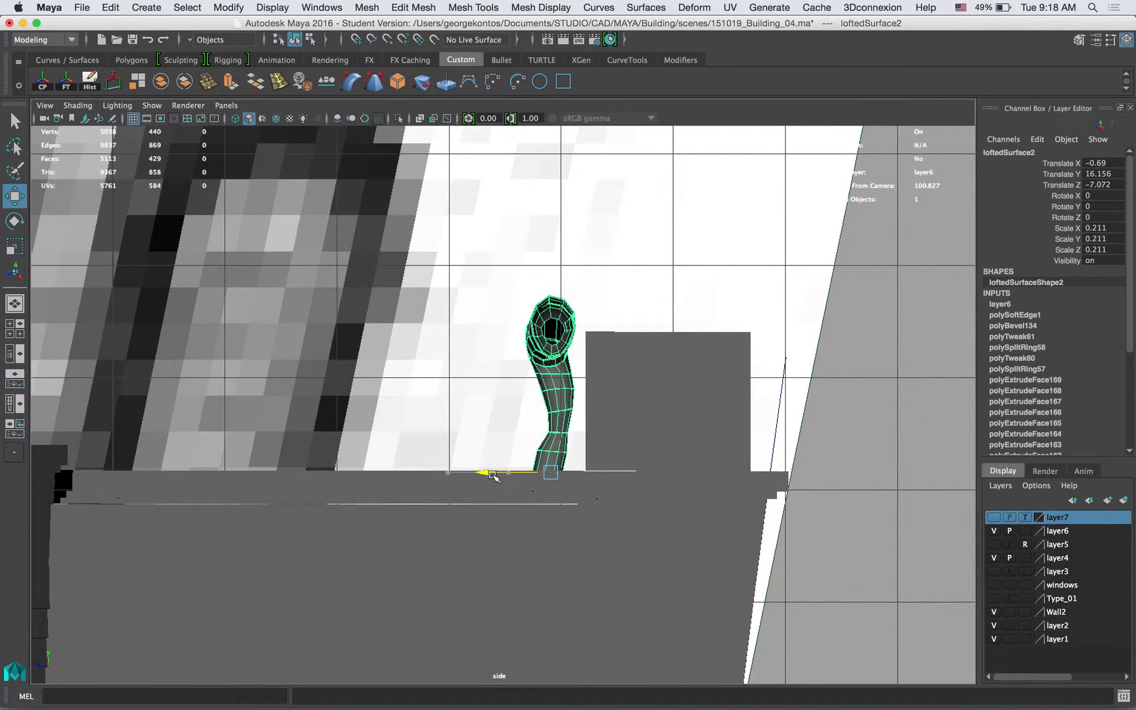
left_click(807, 365)
Step: In the perspective view, move the pipe horizontally across the roof toward the side wall's edge
key("space")
left_click_drag(728, 360, 608, 250)
left_click(557, 245)
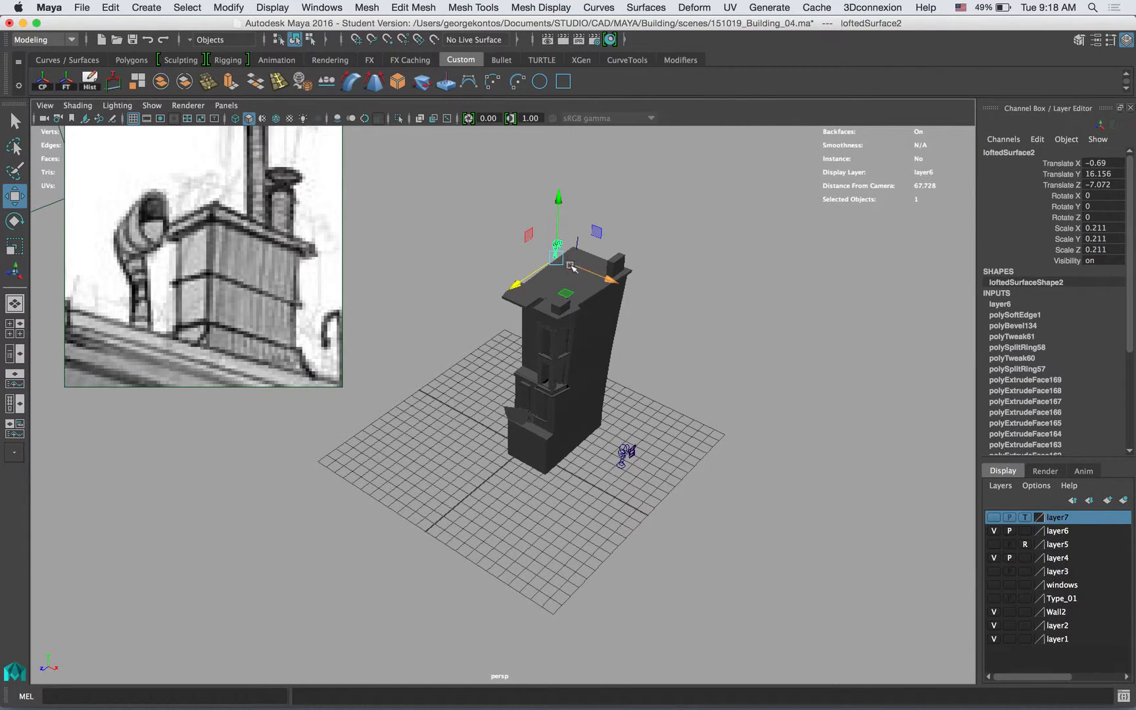
left_click_drag(571, 297, 533, 292)
left_click(707, 266)
right_click_drag(533, 292, 691, 347, "alt")
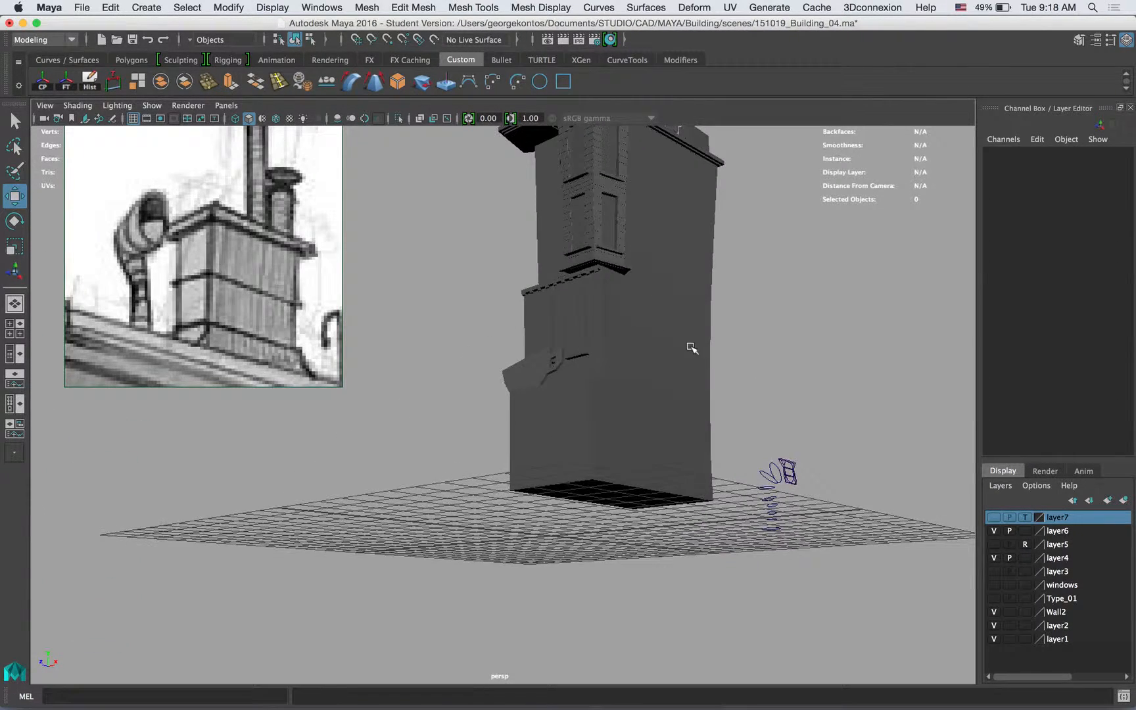
left_click_drag(691, 347, 647, 320, "alt")
Step: Fine-tune the pipe's position beside the rooftop chimney block to X 4.142, Z -6.754 and check its placement from below
left_click(625, 214)
scroll(679, 234, "up", 3)
left_click_drag(693, 205, 716, 197)
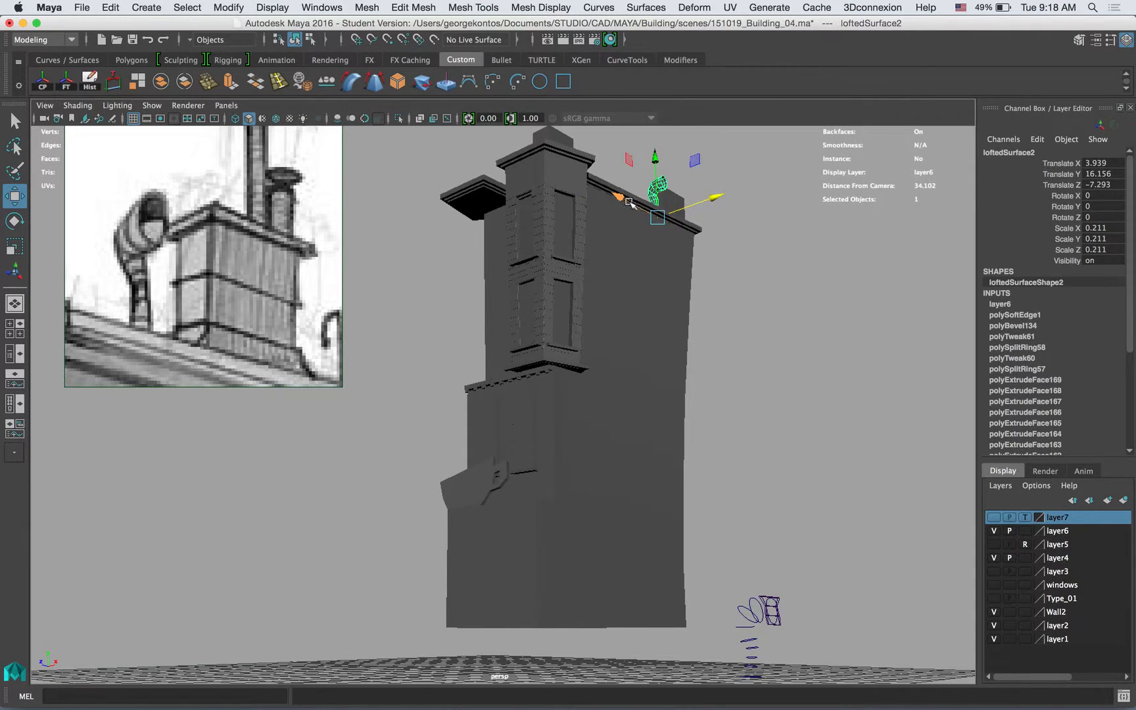
left_click_drag(629, 201, 623, 199)
left_click_drag(702, 195, 707, 195)
left_click_drag(626, 201, 620, 198)
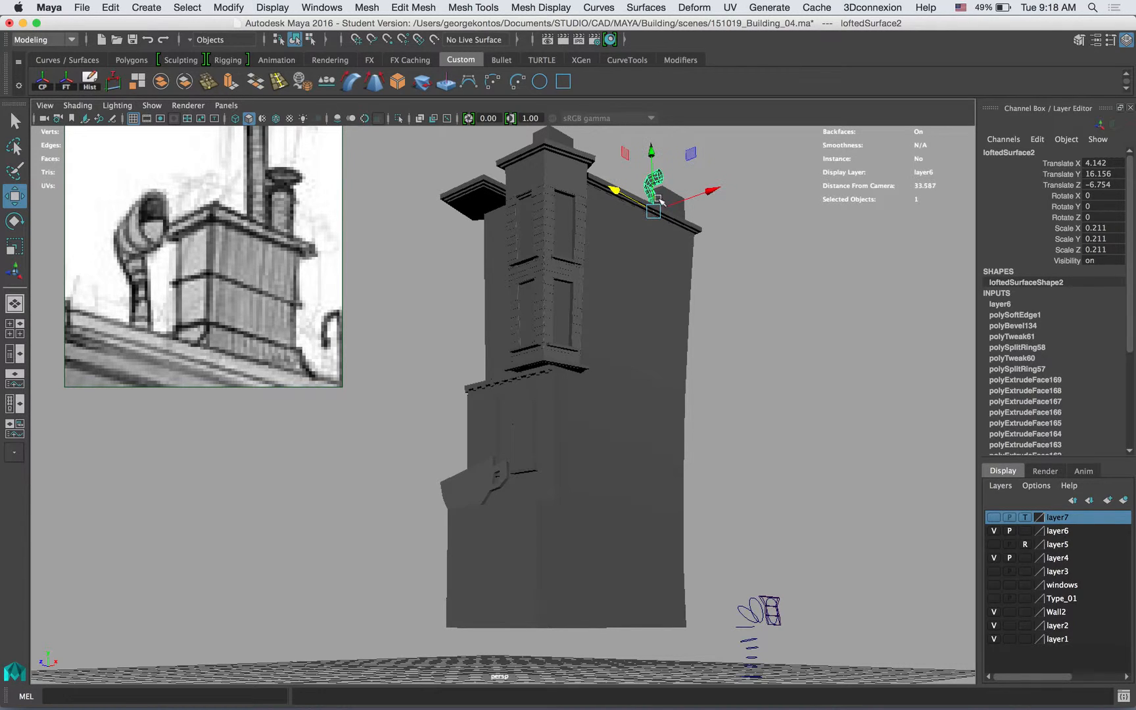
left_click(740, 238)
right_click_drag(740, 238, 765, 242, "alt")
left_click_drag(766, 242, 761, 233, "alt")
middle_click_drag(760, 234, 746, 256, "alt")
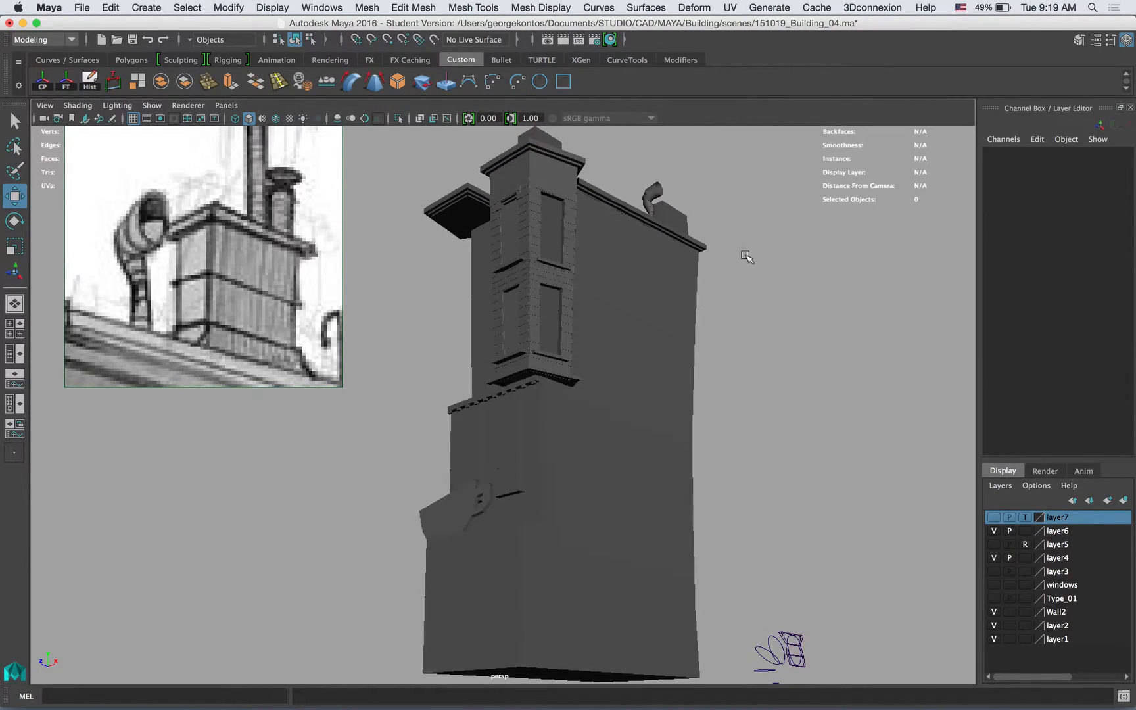
mouse_move(745, 252)
right_mouse_down("alt")
mouse_move(707, 279)
mouse_move(799, 274)
mouse_move(713, 323)
mouse_move(788, 287)
mouse_move(723, 311)
mouse_move(721, 338)
mouse_move(773, 325)
mouse_move(644, 310)
mouse_move(724, 256)
right_mouse_up("alt")
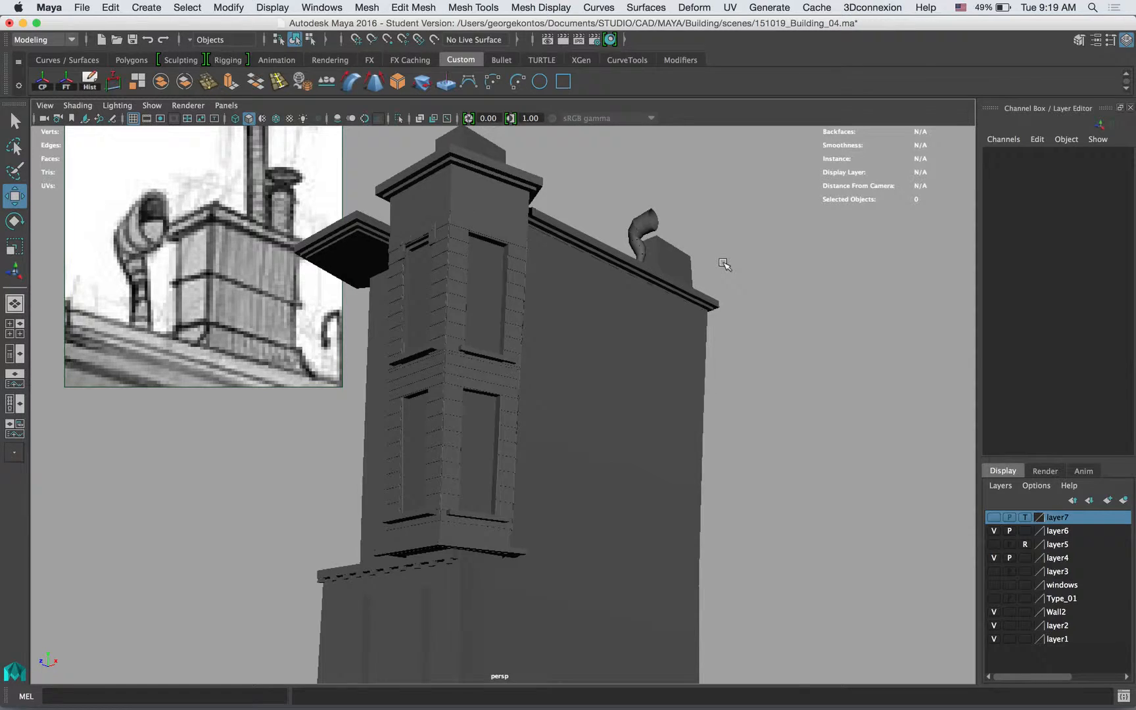
Step: Switch to Finder and reposition the sourceimages folder window with the building reference image selected
key("super+Tab")
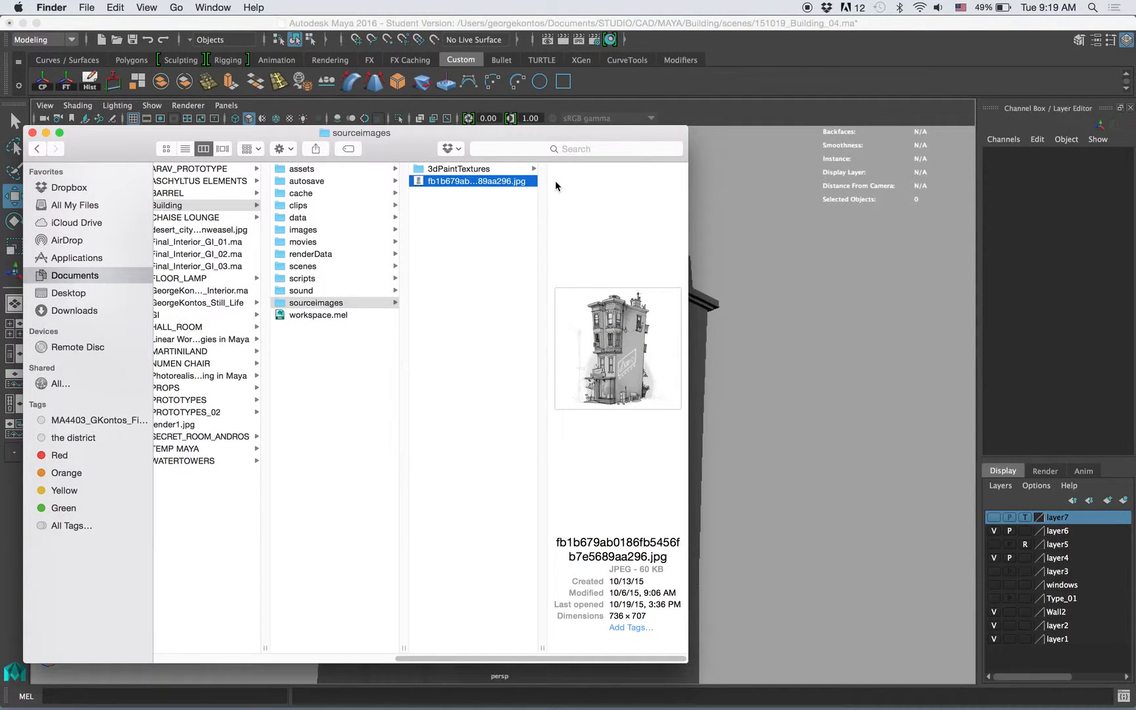
left_click_drag(404, 160, 461, 142)
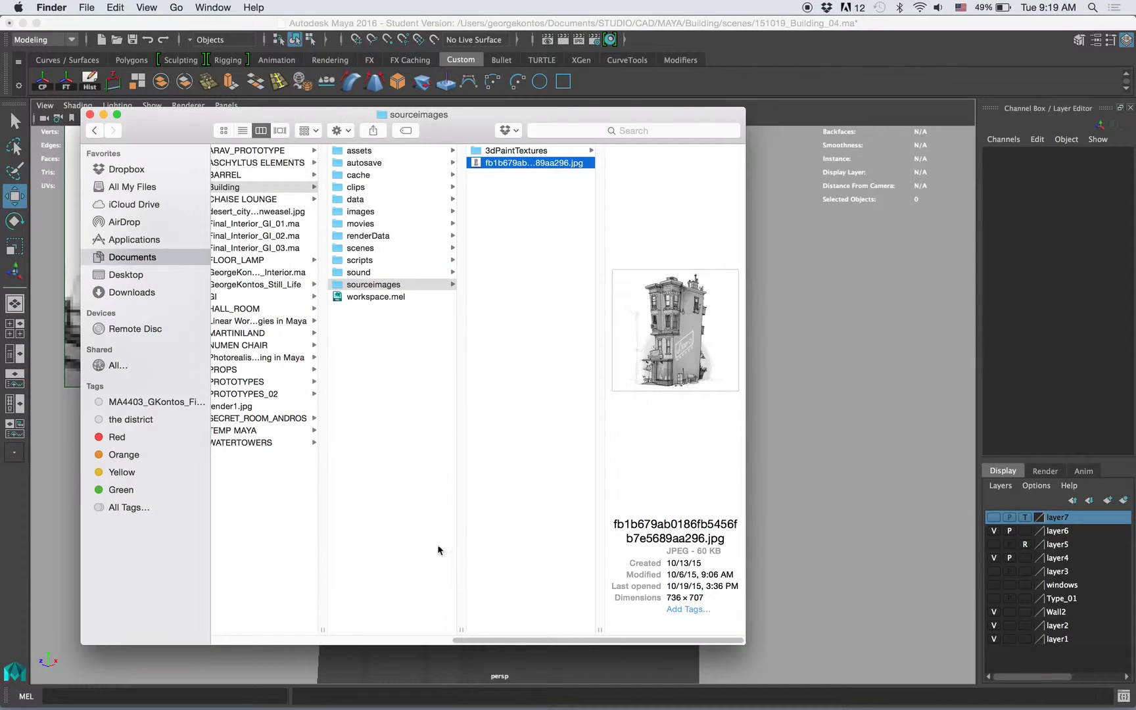